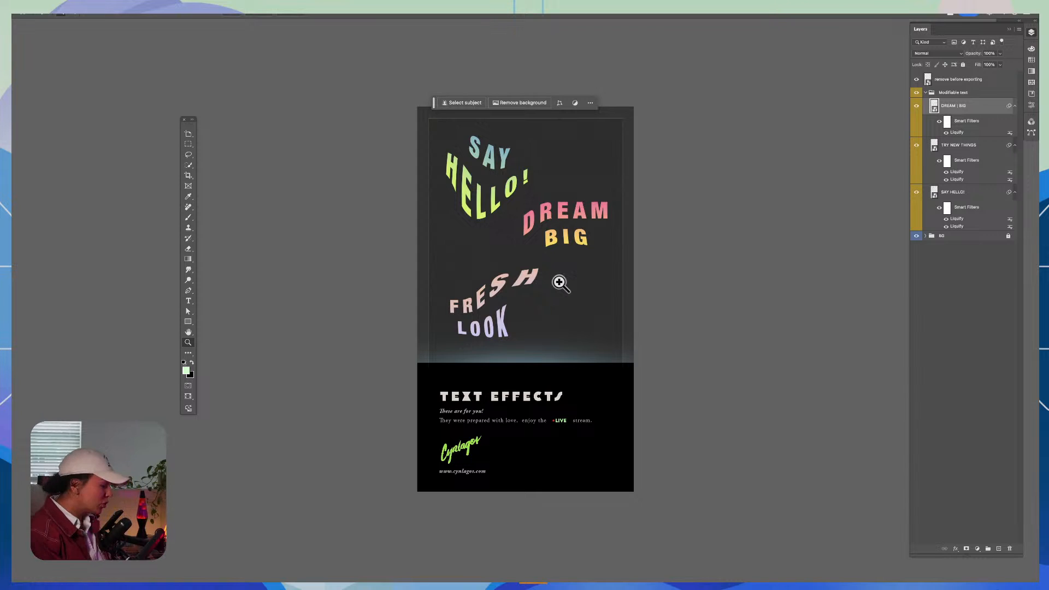
Step: Open the contents of the DREAM BIG smart object for editing
key("v")
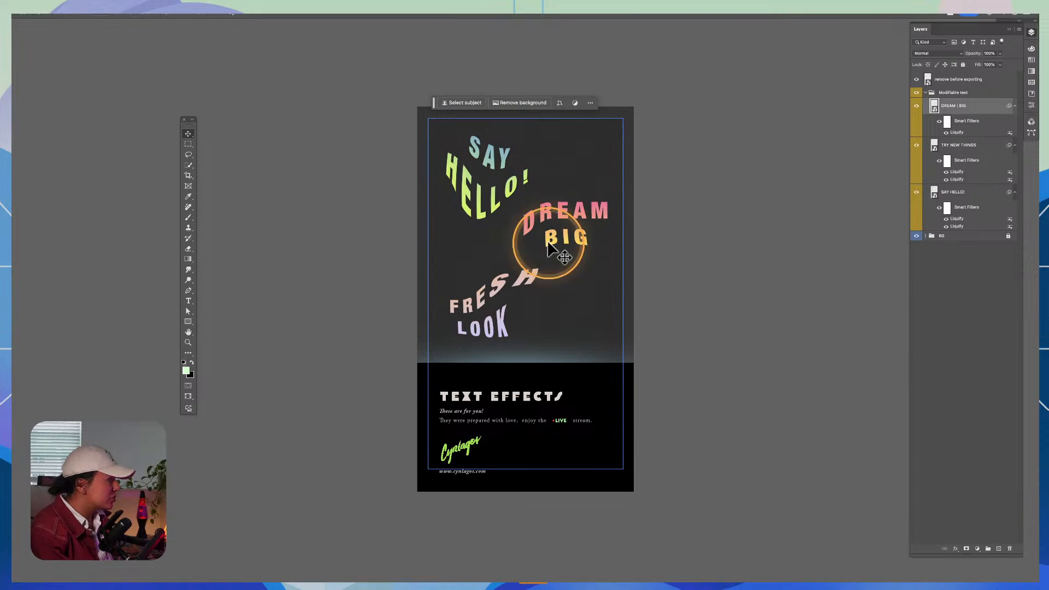
key("z")
left_click(490, 302)
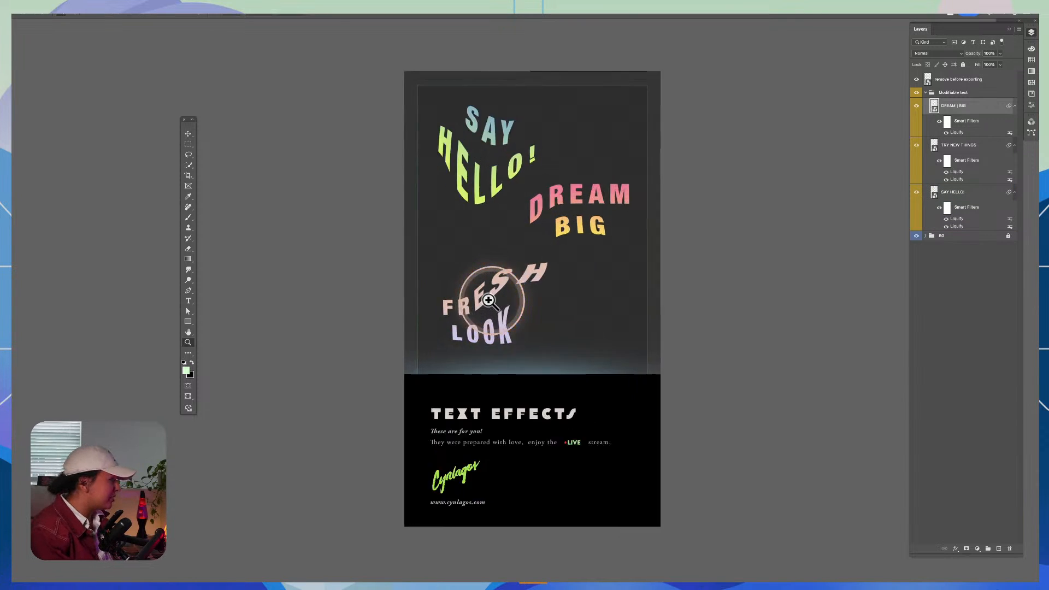
left_click(594, 206, "alt")
left_click(644, 175)
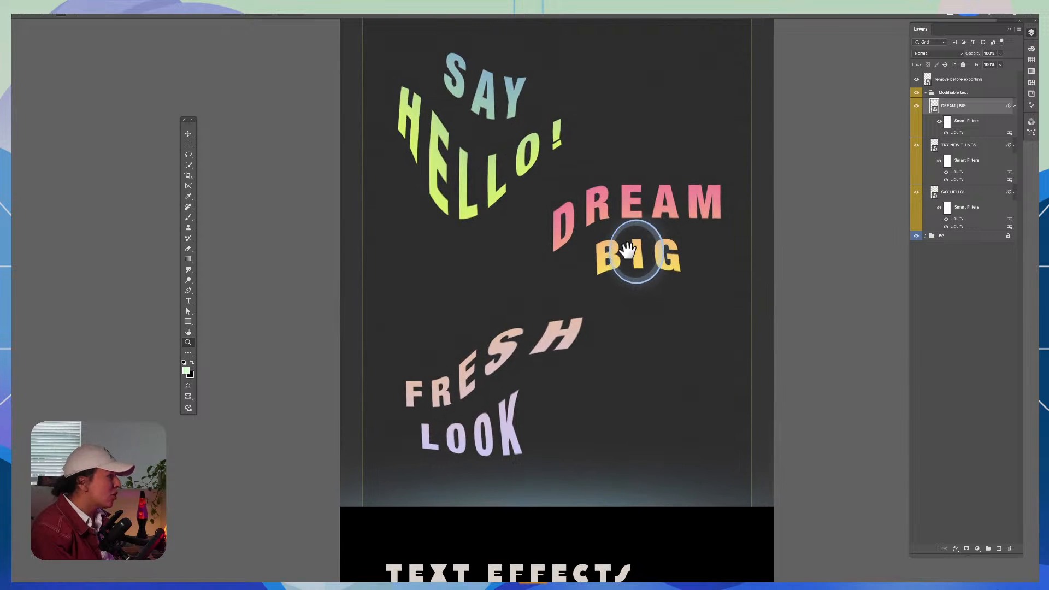
double_click(935, 111)
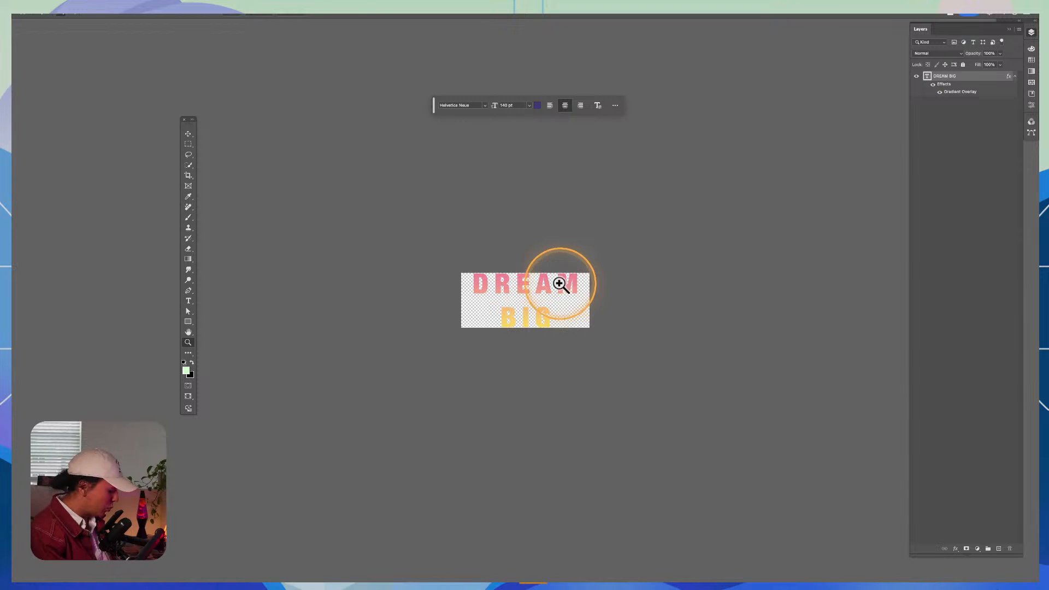
Step: Replace the DREAM BIG text with ADOBE LIVE, placing LIVE on a second line
key("t")
left_click(536, 281)
key("ctrl+equal")
key("ctrl+equal")
key("ctrl+equal")
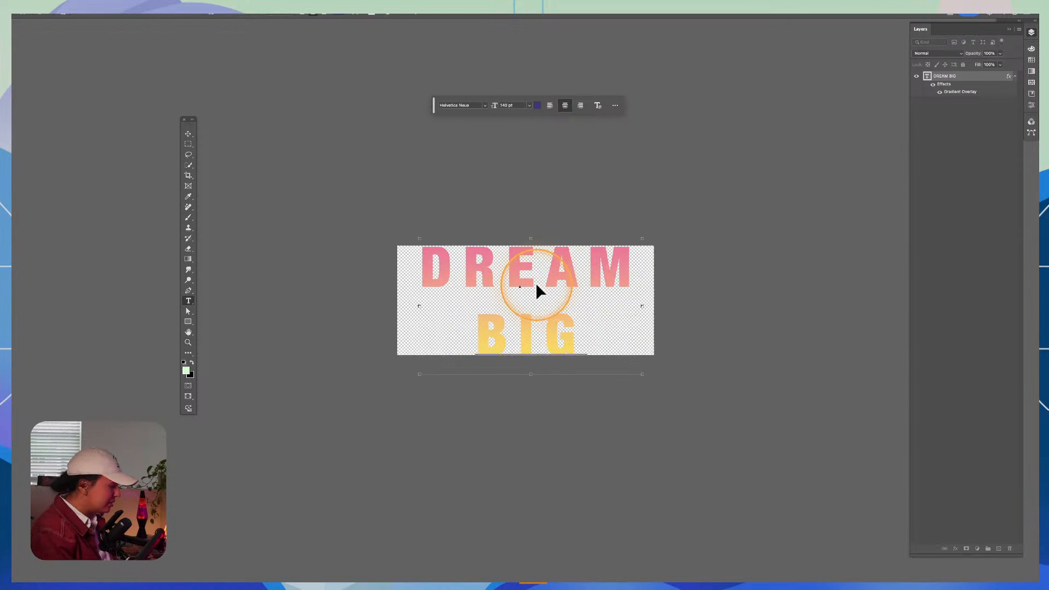
key("ctrl+a")
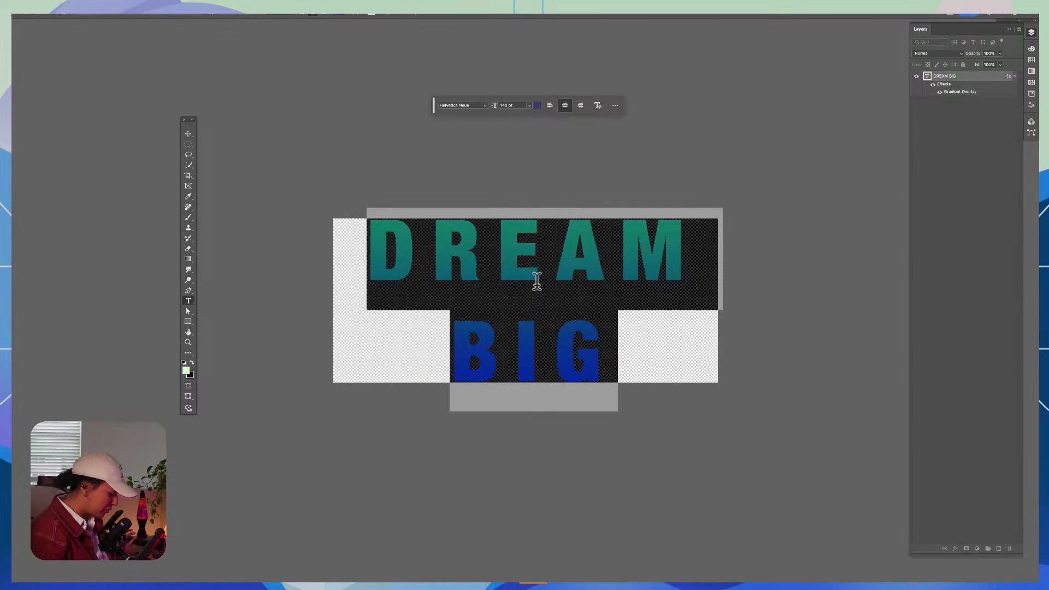
type("ADOBE LIV")
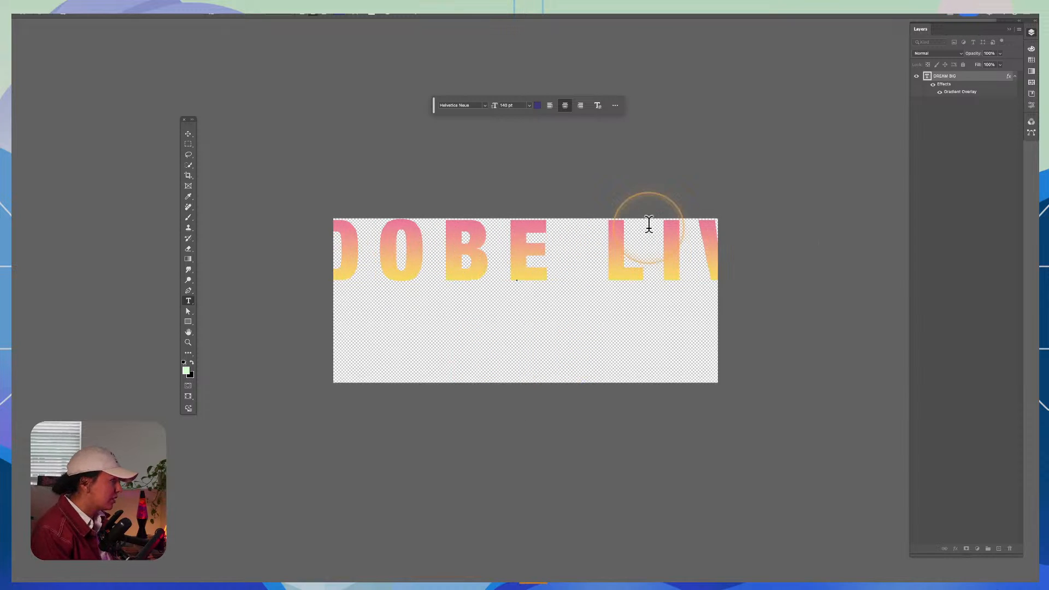
left_click(599, 232)
key("BackSpace")
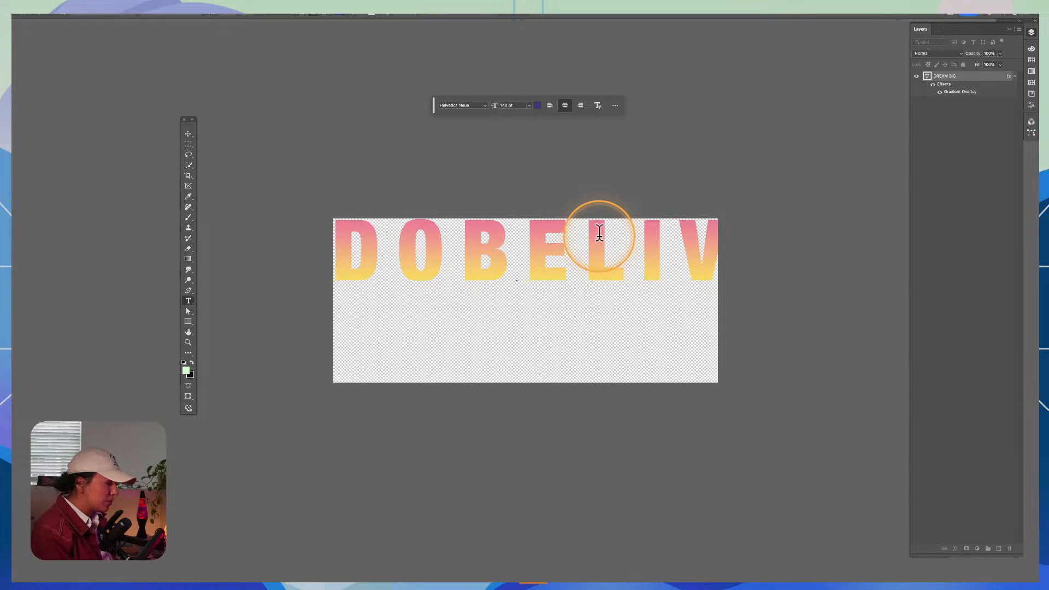
key("Return")
Step: Set the fill colour of the whole ADOBE LIVE text to the light green swatch and commit the edit
key("ctrl+a")
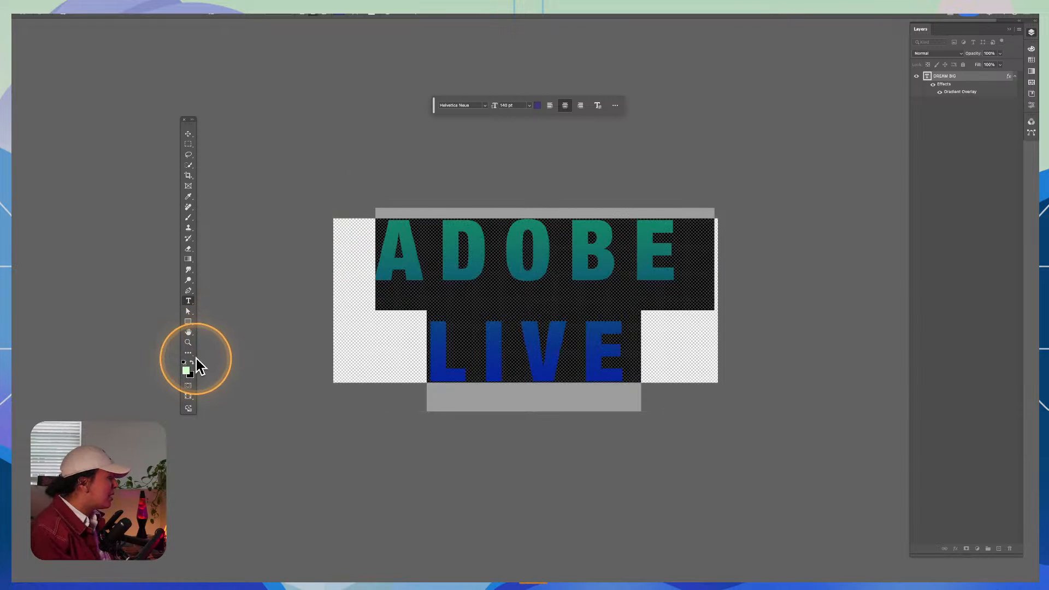
left_click(192, 361)
left_click(192, 362)
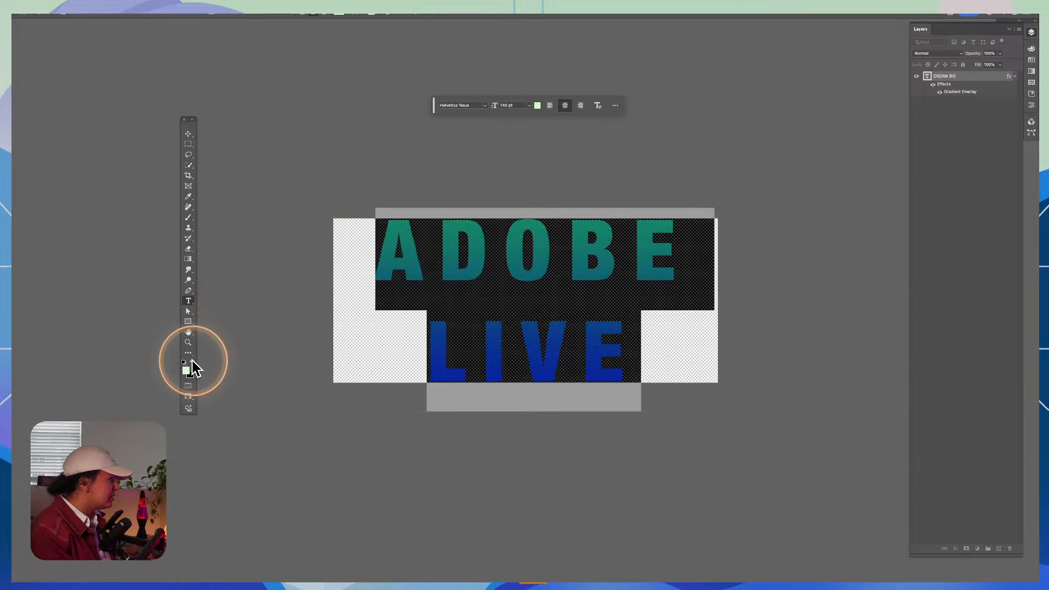
left_click(188, 134)
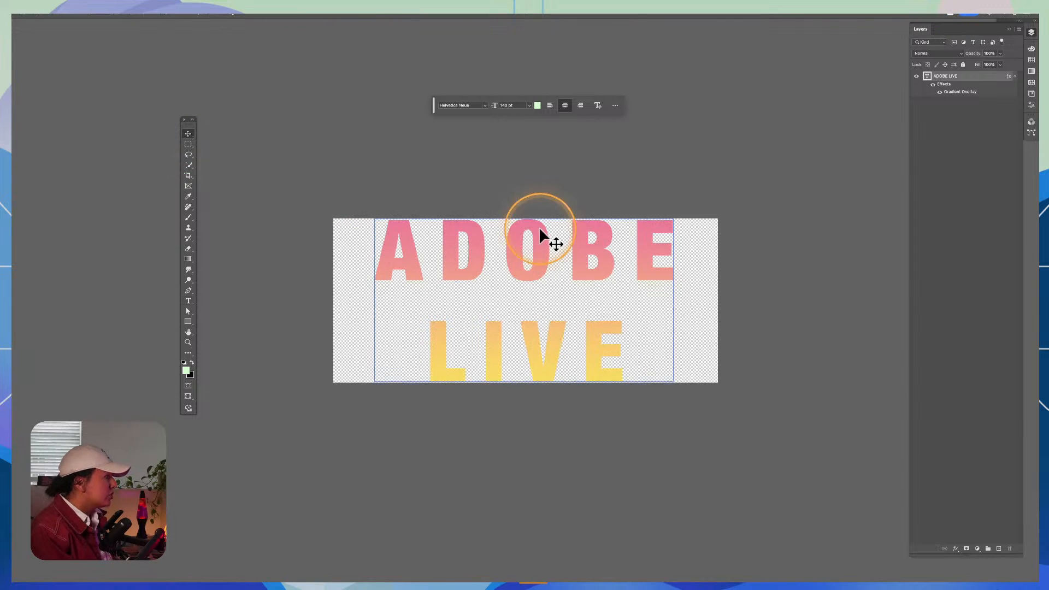
Step: Lower the opacity of the ADOBE LIVE layer's Gradient Overlay to about 56%
left_click(938, 92)
left_click(939, 92)
double_click(958, 92)
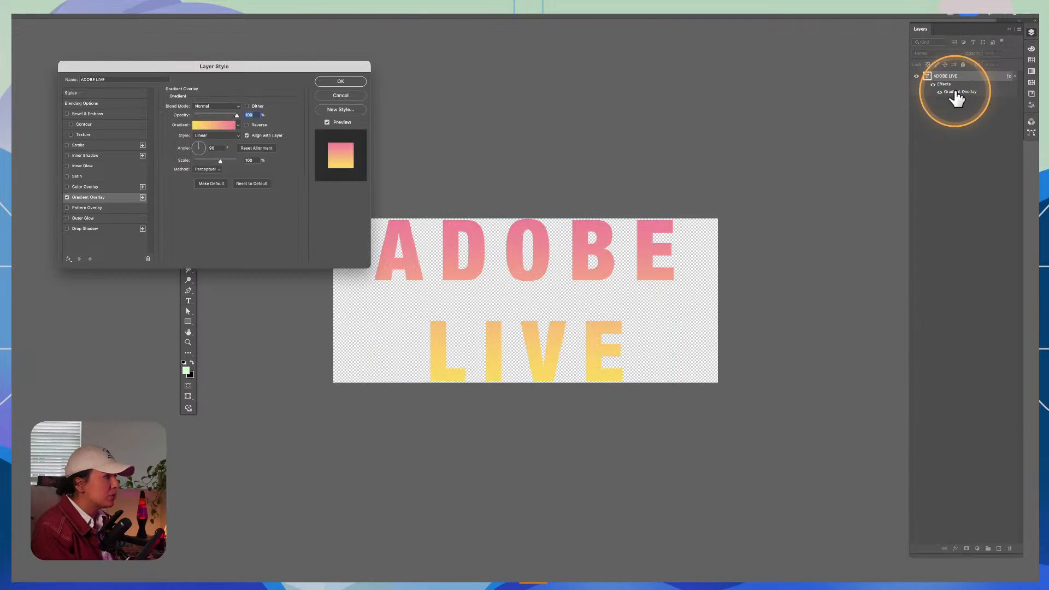
left_click_drag(228, 67, 577, 69)
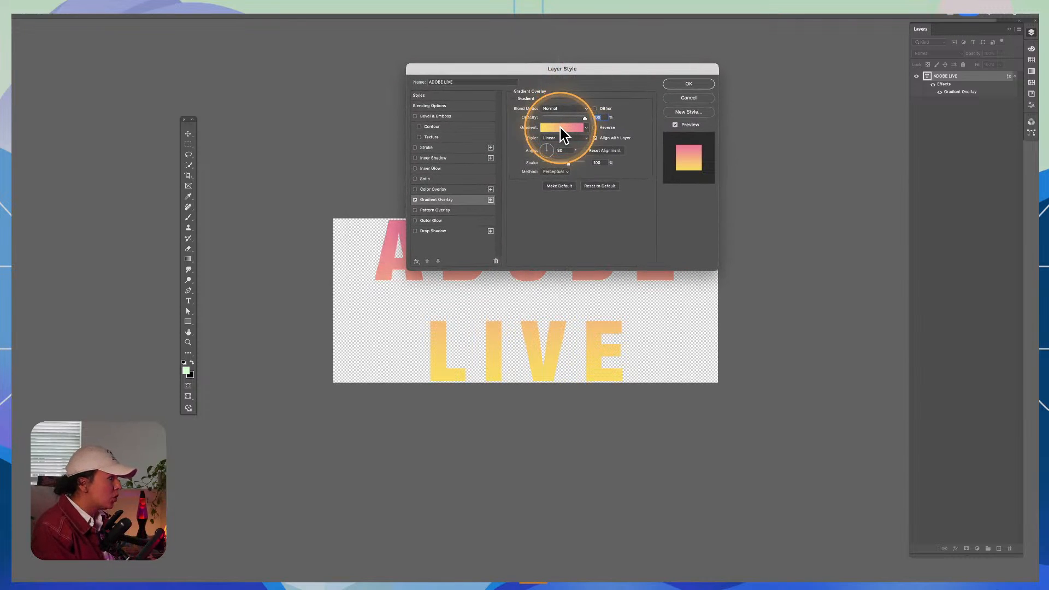
mouse_move(558, 115)
left_mouse_down()
mouse_move(573, 117)
mouse_move(565, 106)
left_mouse_up()
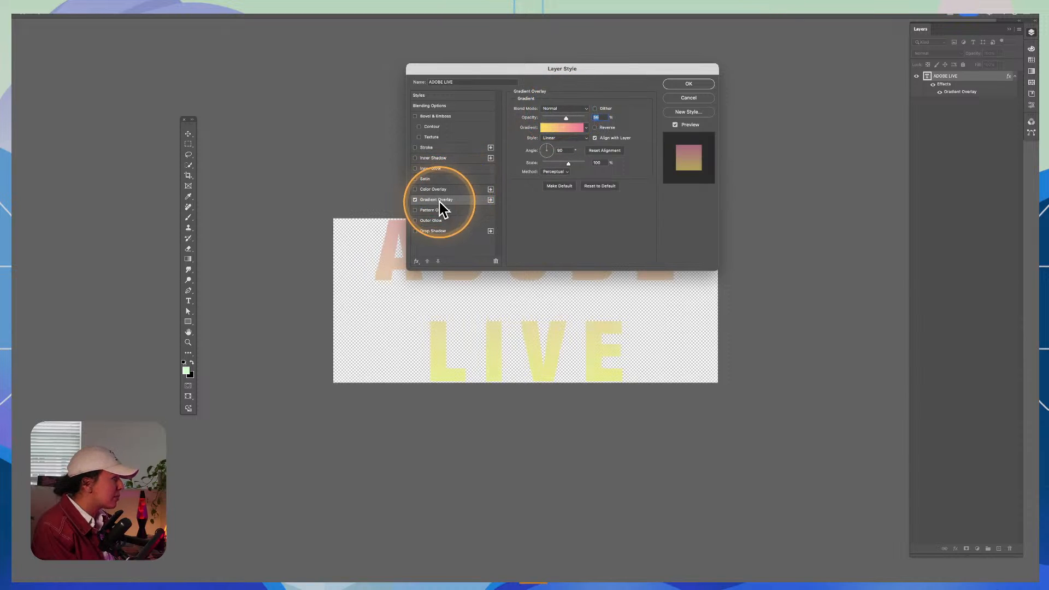
Step: Apply the cyan-to-magenta preset from the Purples group to the Gradient Overlay and confirm the layer style
left_click(571, 132)
left_click(762, 155)
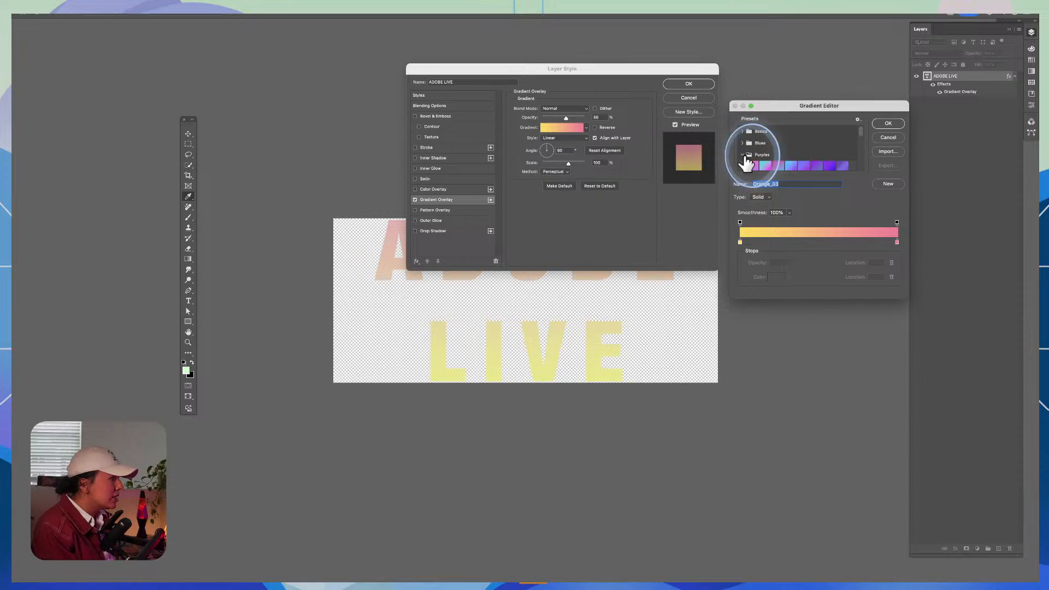
left_click(766, 165)
left_click(881, 123)
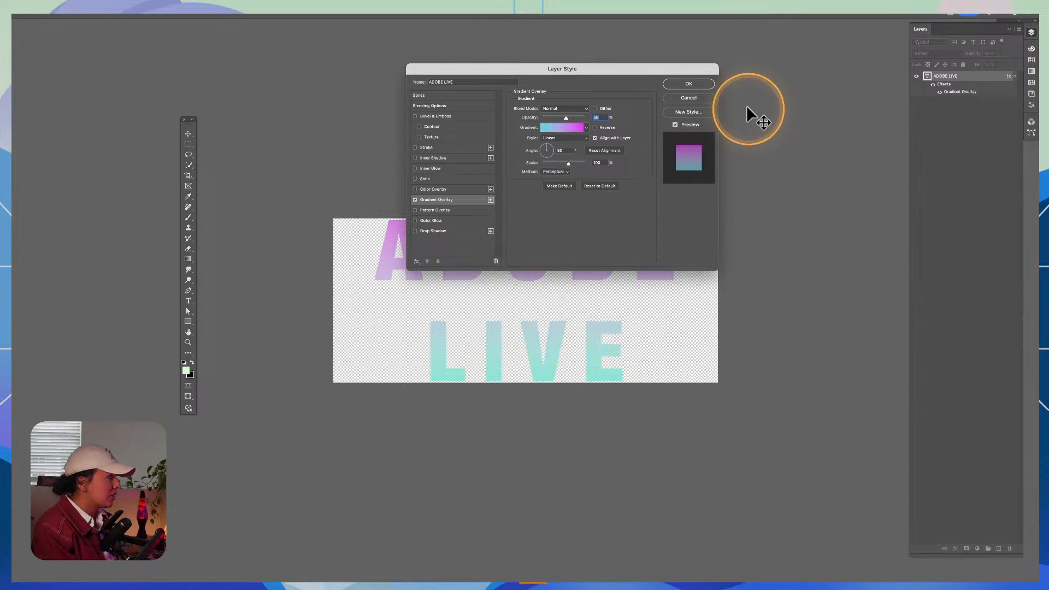
left_click(702, 87)
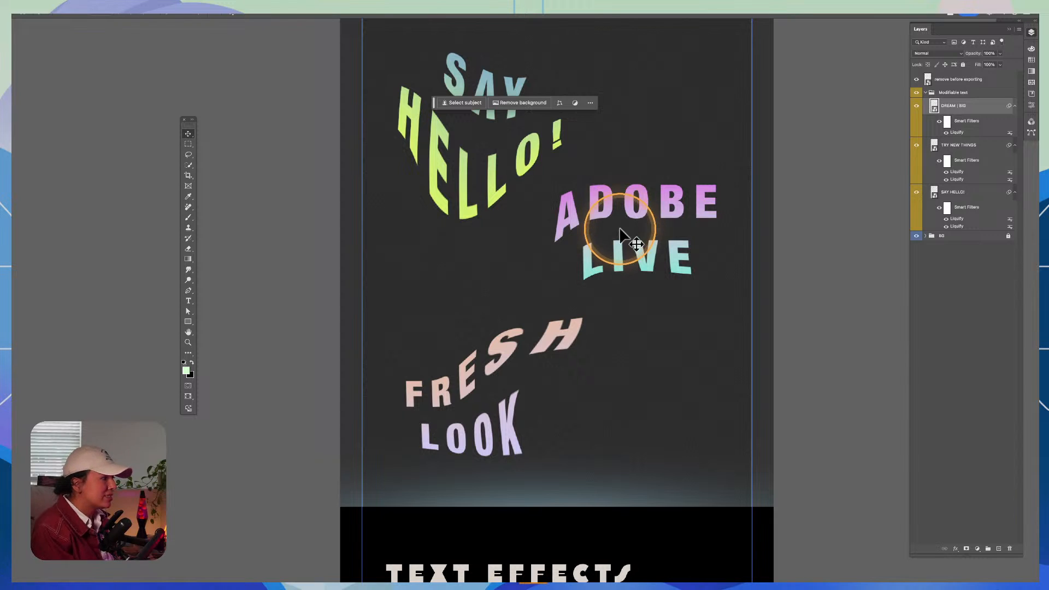
Step: Switch to the open document containing the text-effect artboards and go to its Smudge and warp artboard
double_click(683, 231)
key("ctrl+Tab")
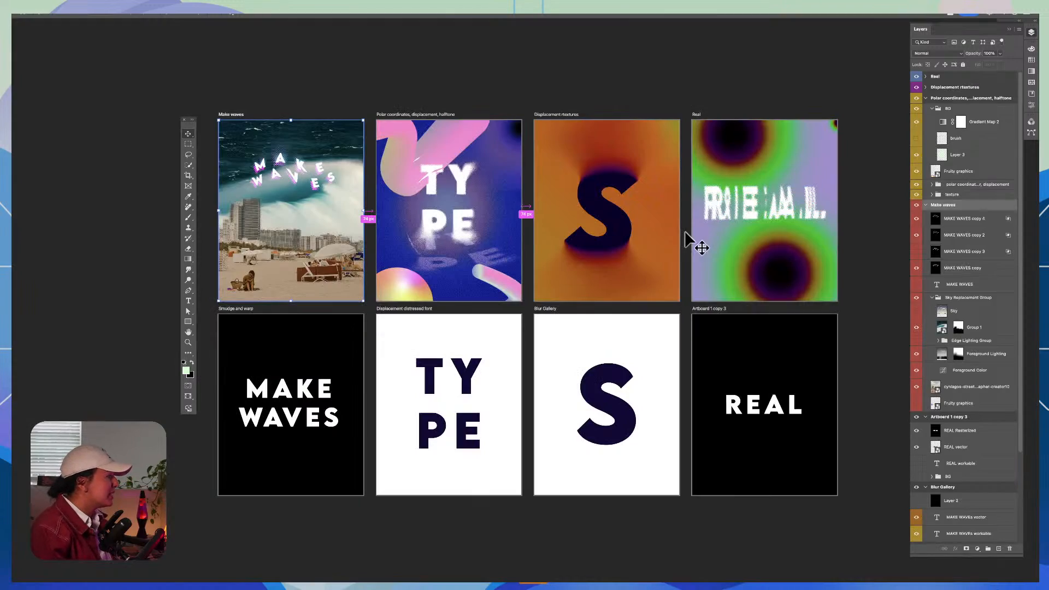
key("z")
left_click(267, 258)
left_click_drag(305, 169, 285, 245)
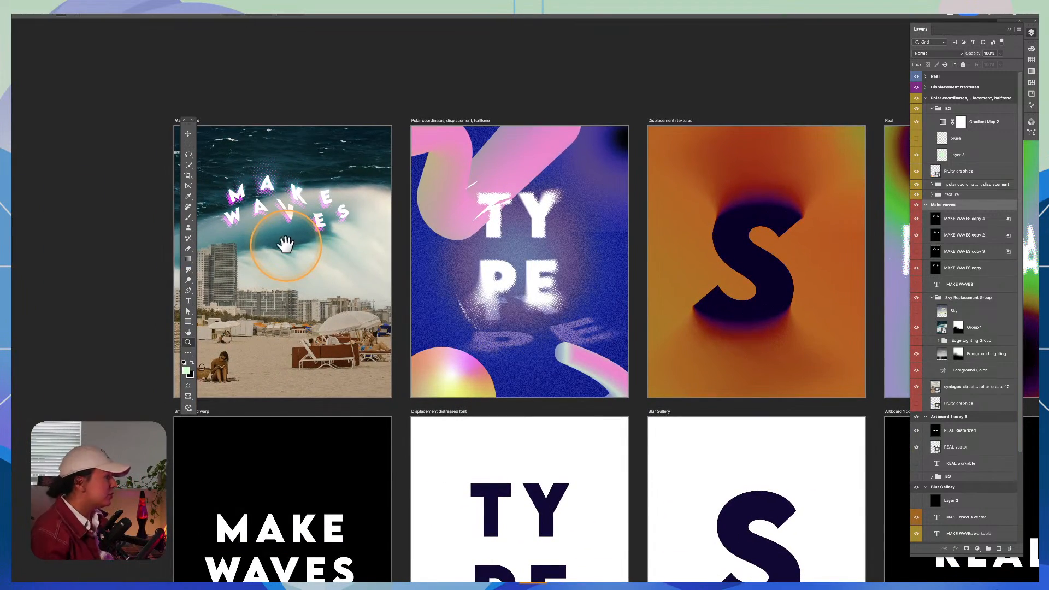
left_click_drag(323, 367, 416, 163)
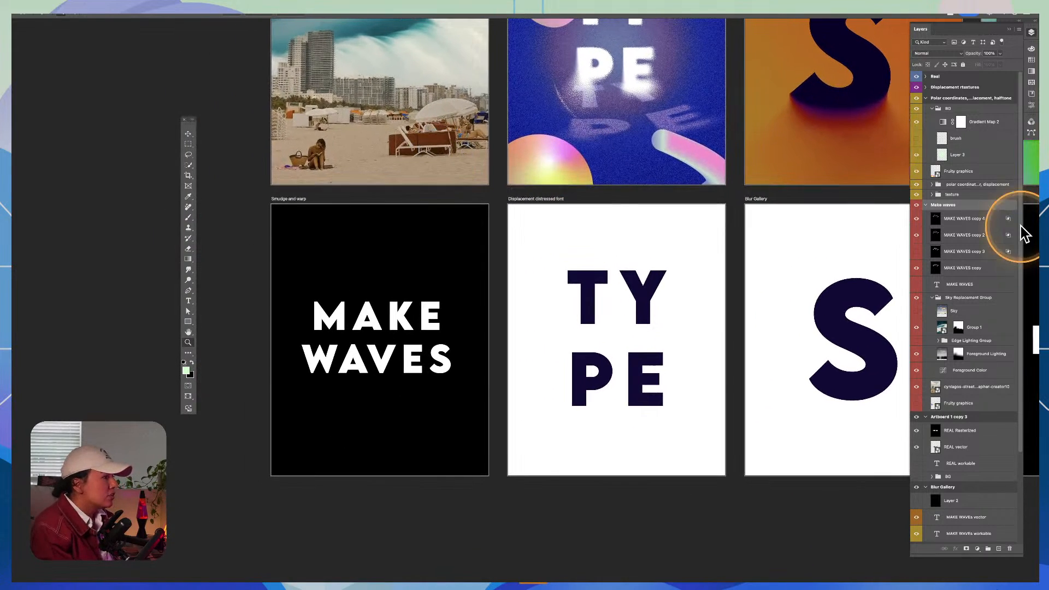
Step: Collapse the contents of the expanded artboards in the layer list, leaving only Smudge and warp expanded
left_click(926, 204)
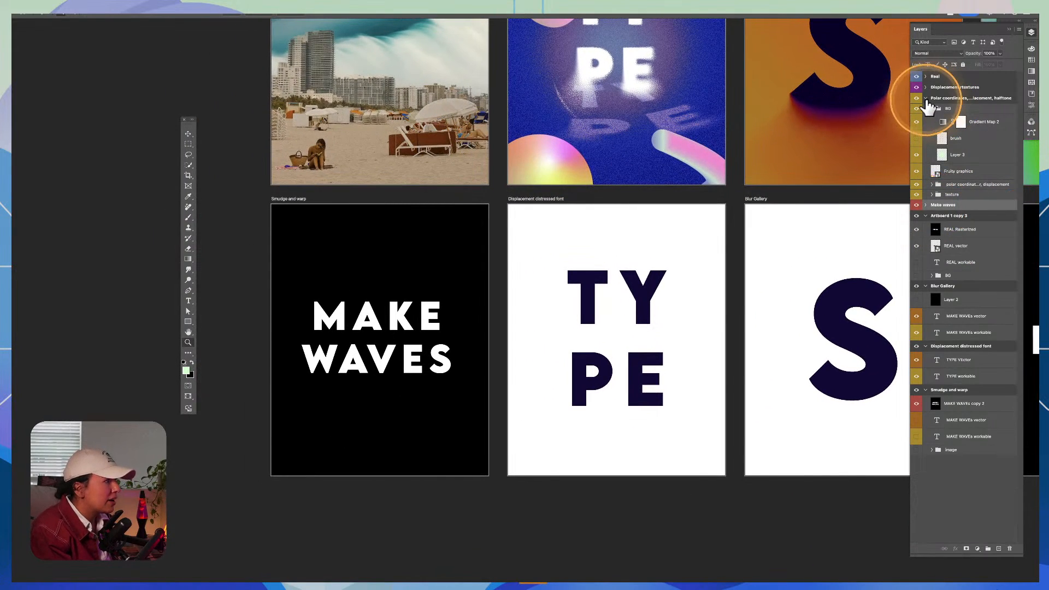
left_click(925, 98)
left_click(925, 120)
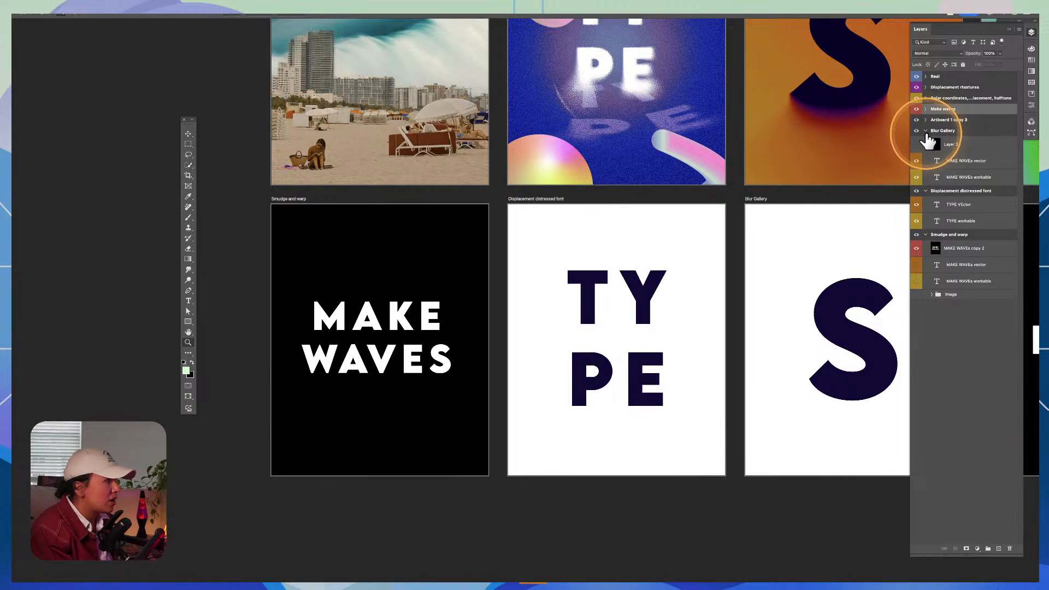
left_click(925, 131)
left_click(925, 142)
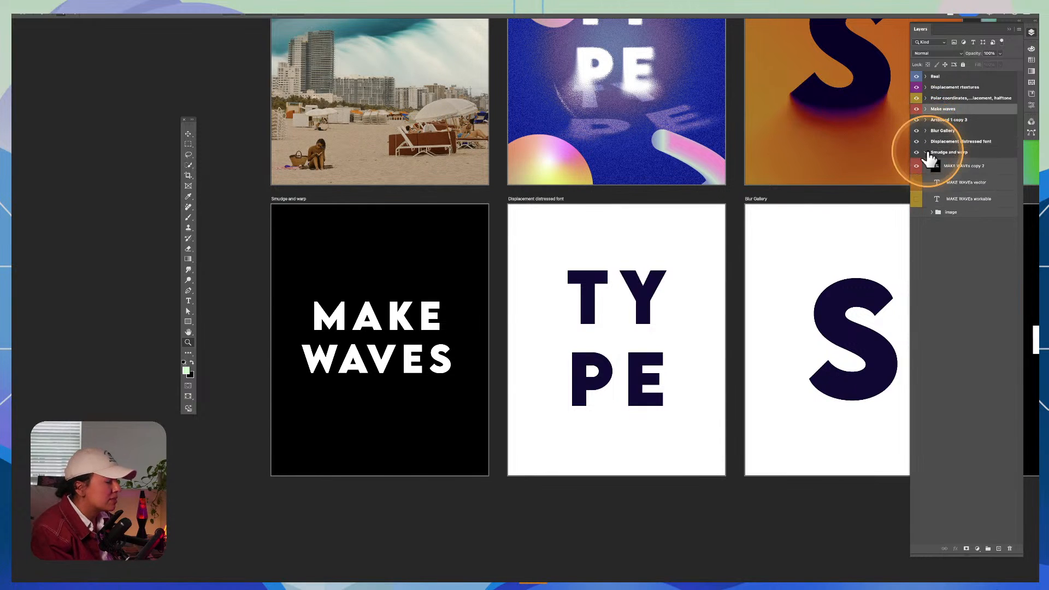
Step: In the Smudge and warp artboard, hide MAKE WAVEs copy 2 and show the MAKE WAVEs vector text layer
left_click(945, 200)
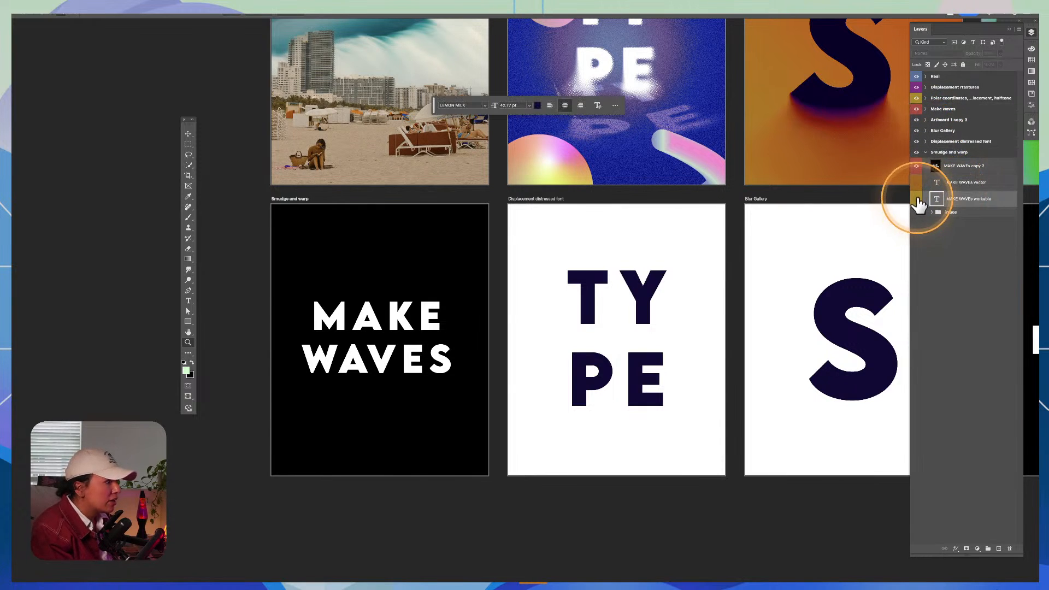
left_click(917, 199)
left_click(917, 199)
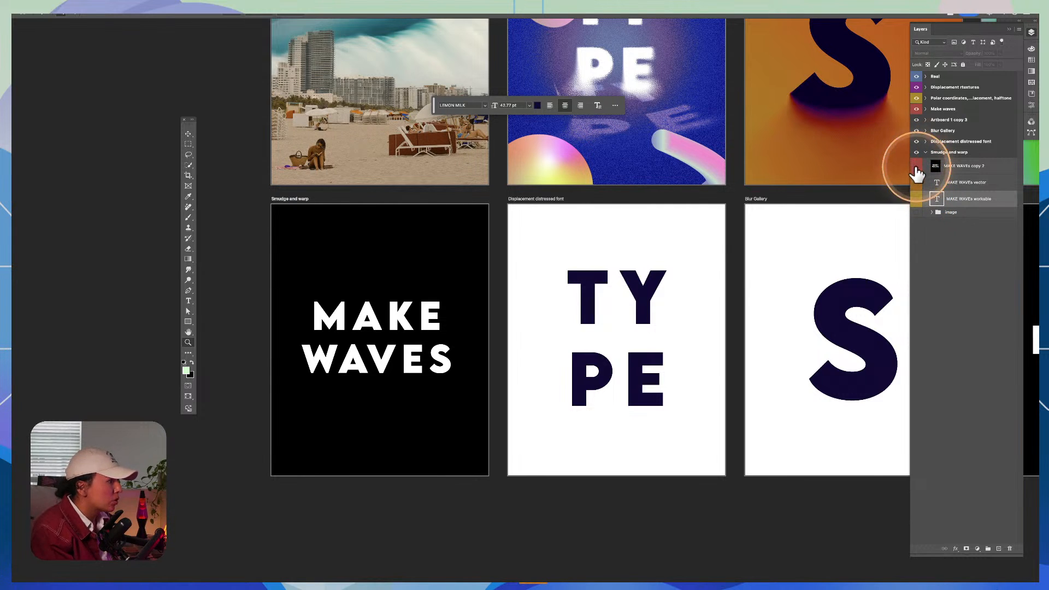
left_click(915, 166)
left_click(328, 334)
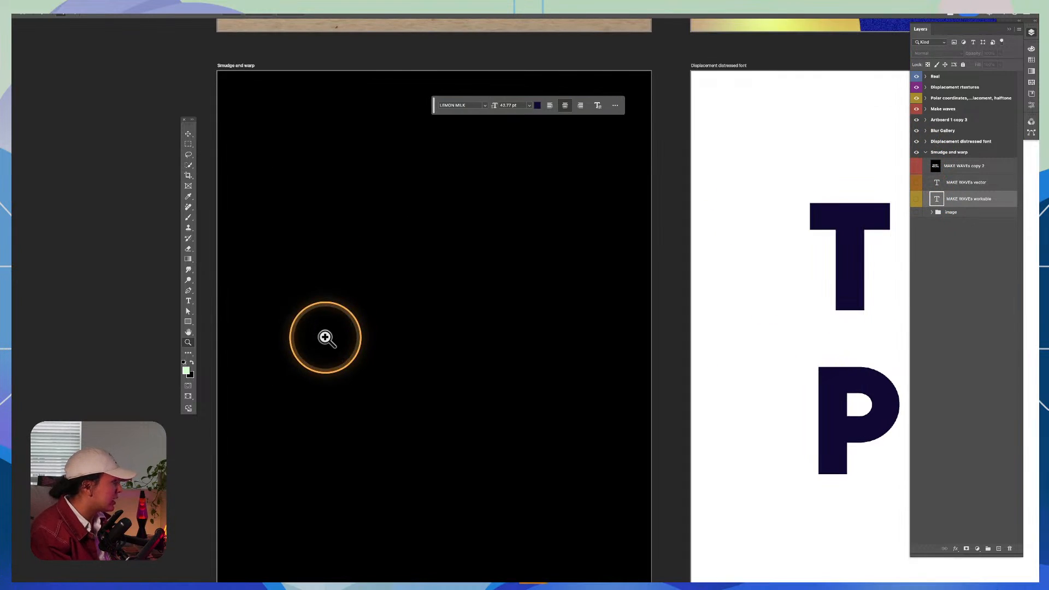
left_click(916, 200)
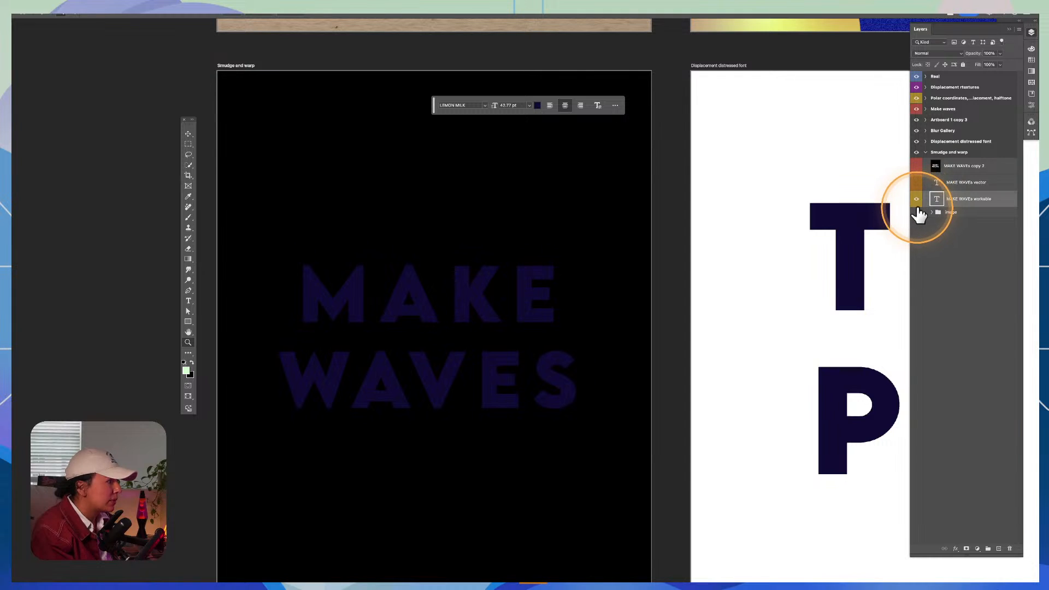
left_click(916, 199)
left_click(916, 183)
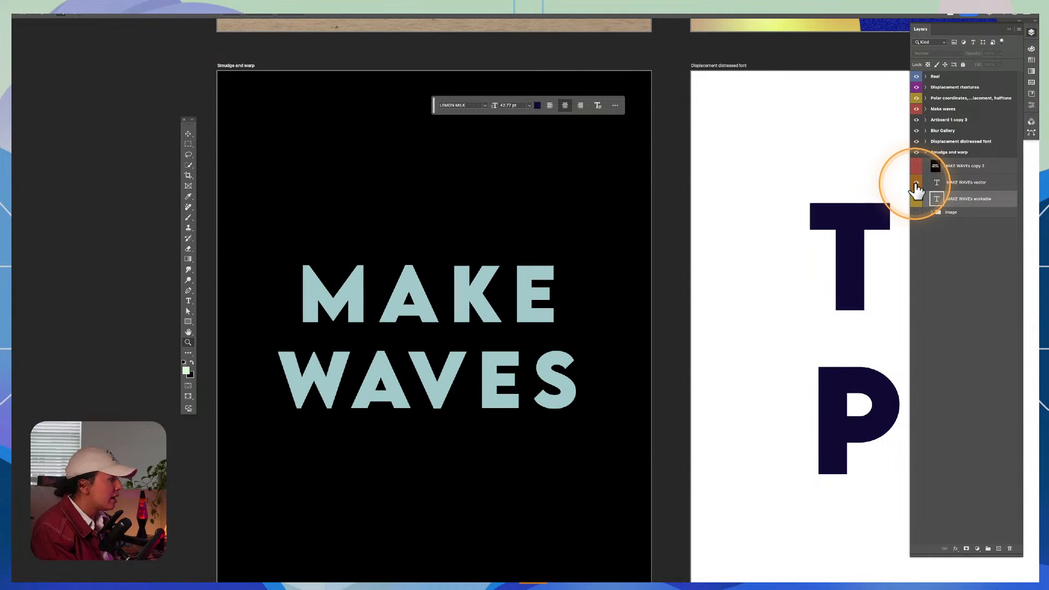
Step: Try retyping the MAKE WAVEs vector text, undo it, and switch visibility back to the MAKE WAVEs copy 2 layer
left_click(934, 183)
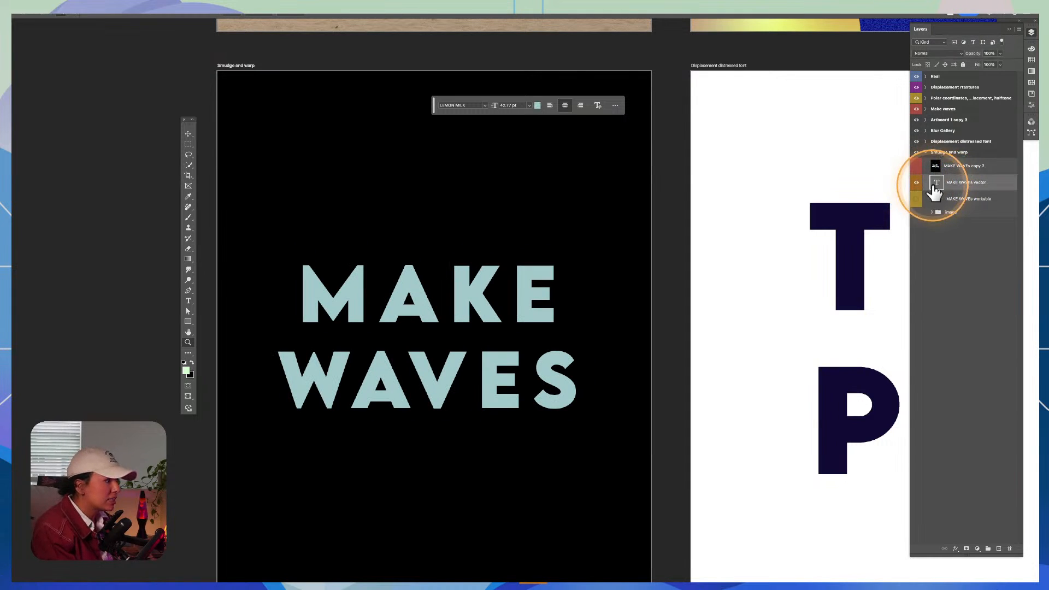
key("t")
left_click(491, 290)
key("ctrl+a")
type("D")
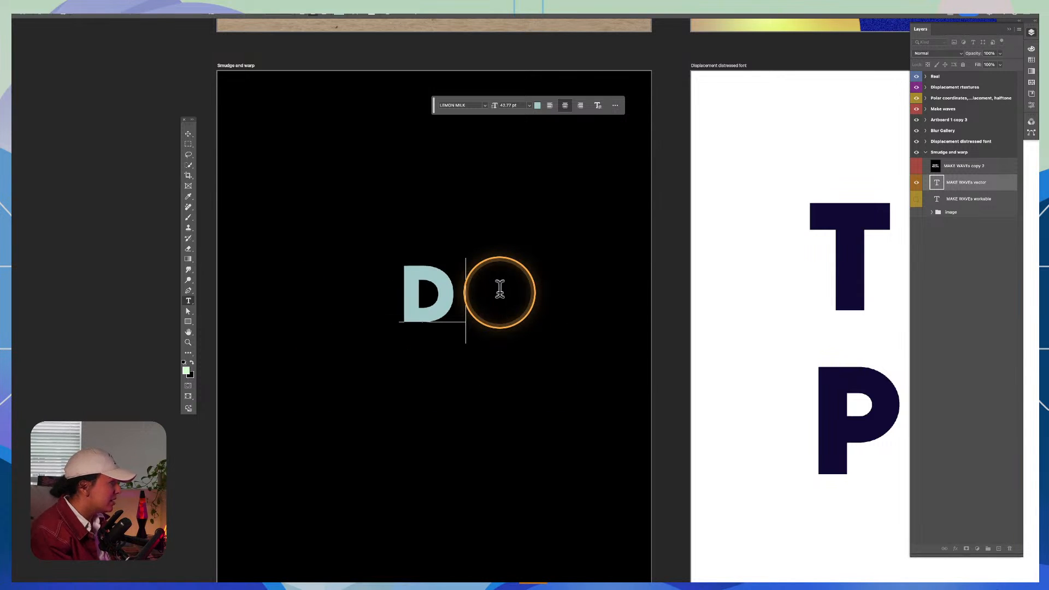
key("ctrl+z")
left_click(189, 134)
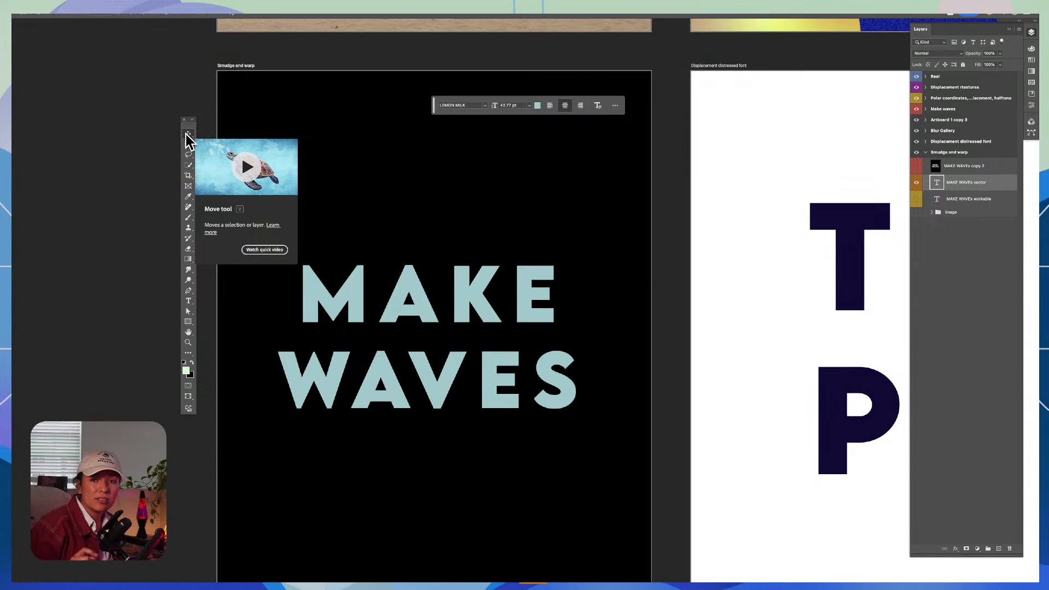
left_click(915, 182)
left_click(915, 165)
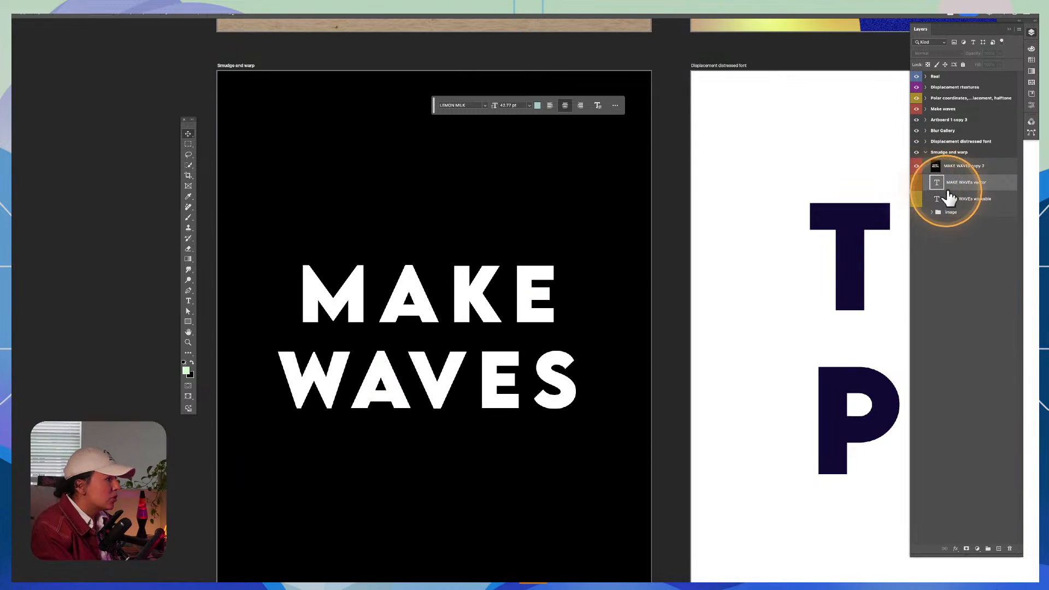
Step: Set the Smudge and warp artboard's background colour to white and hide the MAKE WAVEs copy 2 layer
left_click(596, 77)
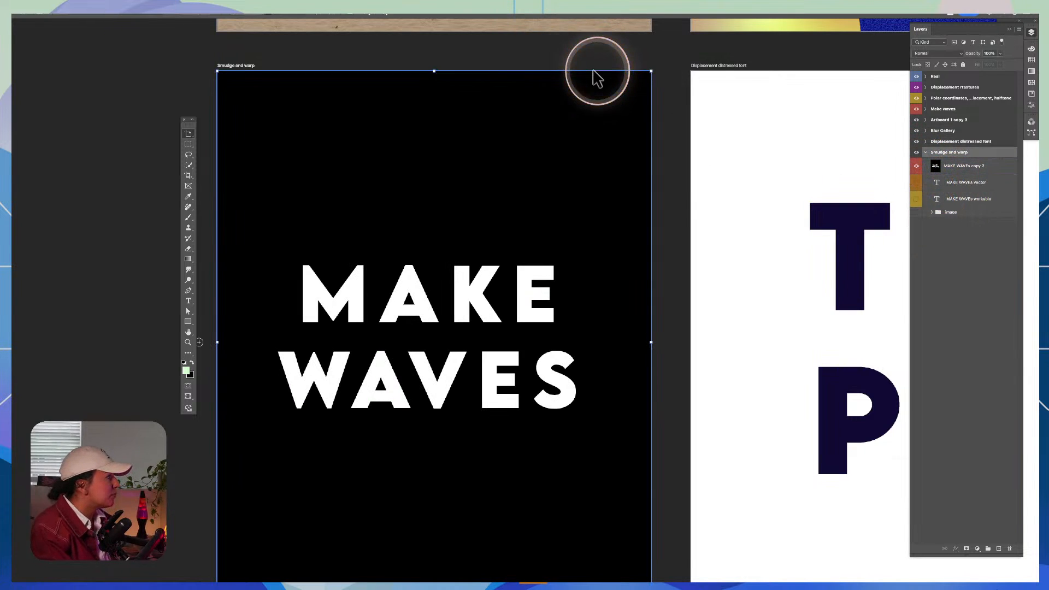
left_click(267, 16)
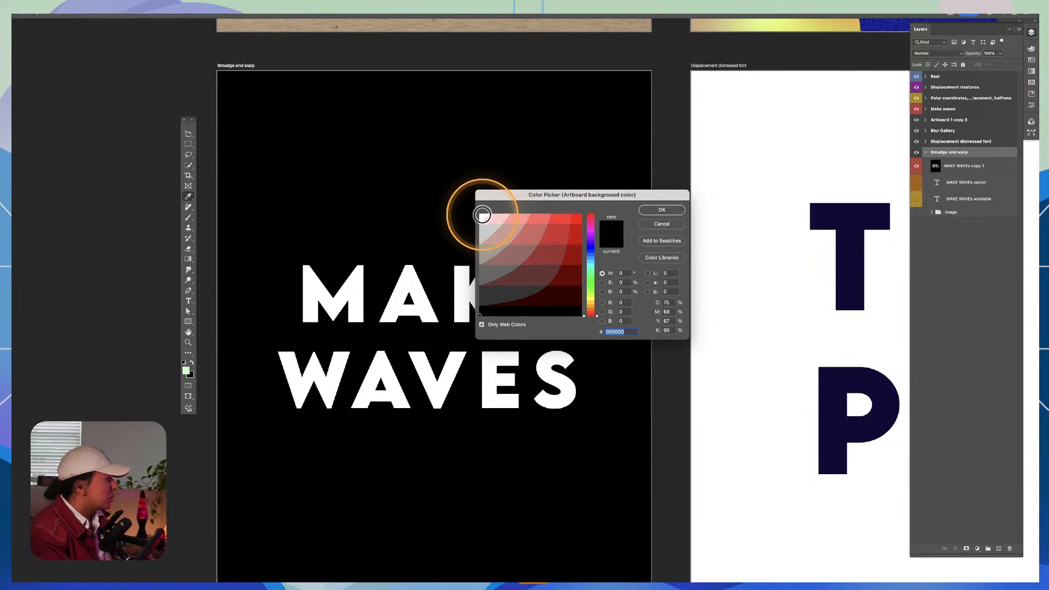
left_click(661, 210)
left_click(916, 166)
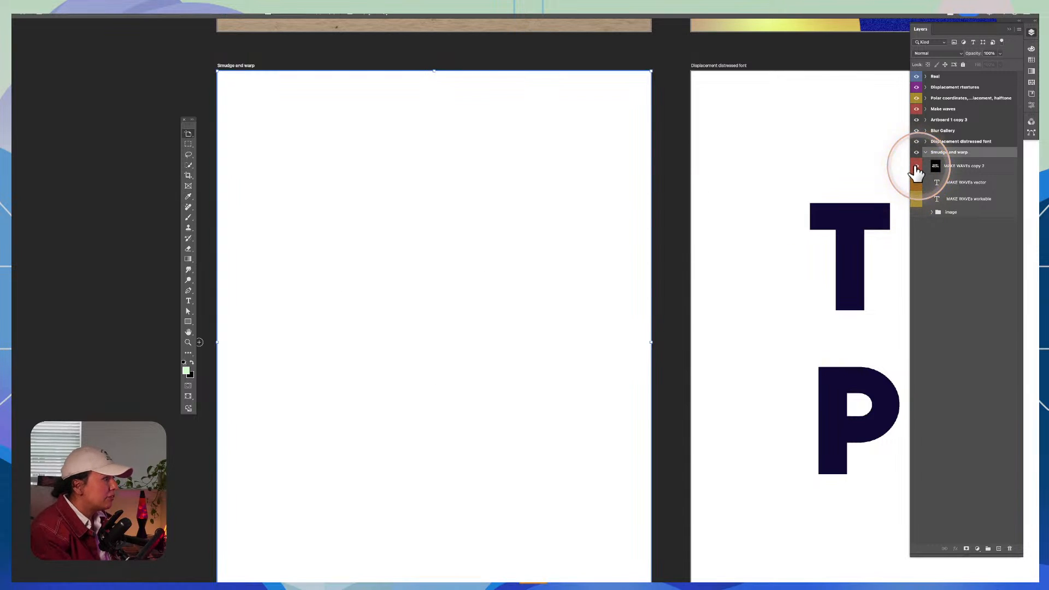
Step: Compare the MAKE WAVEs copy 2 and MAKE WAVEs workable layers by showing and hiding each one
left_click(916, 166)
left_click(915, 166)
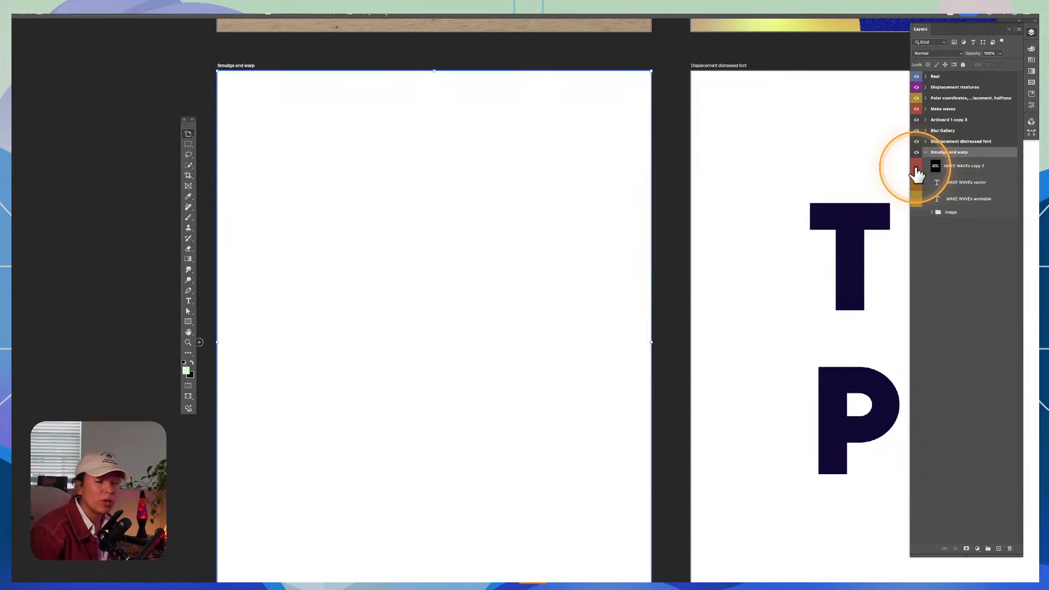
left_click(916, 167)
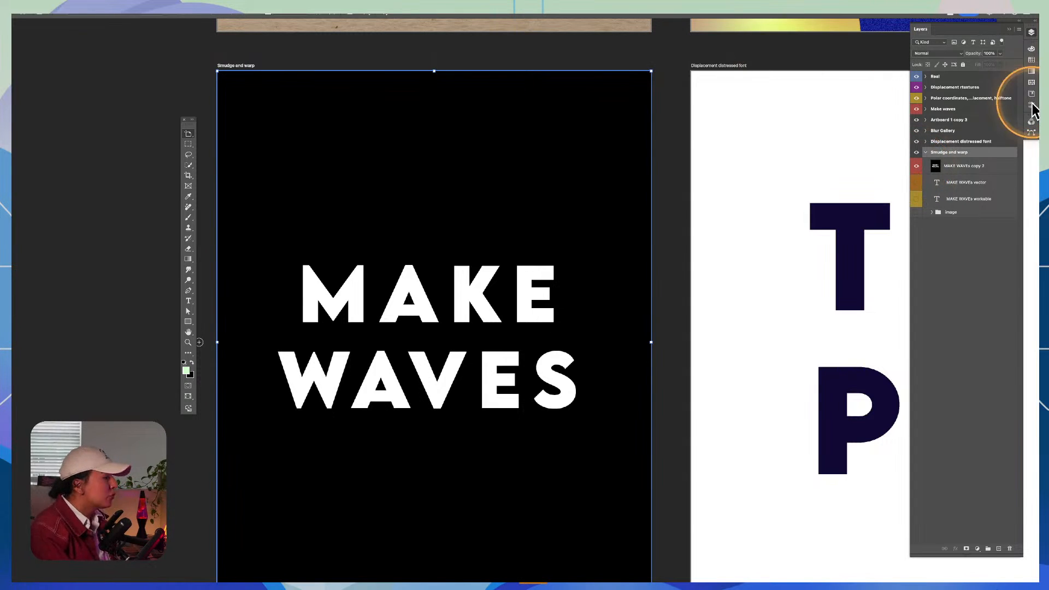
left_click(916, 167)
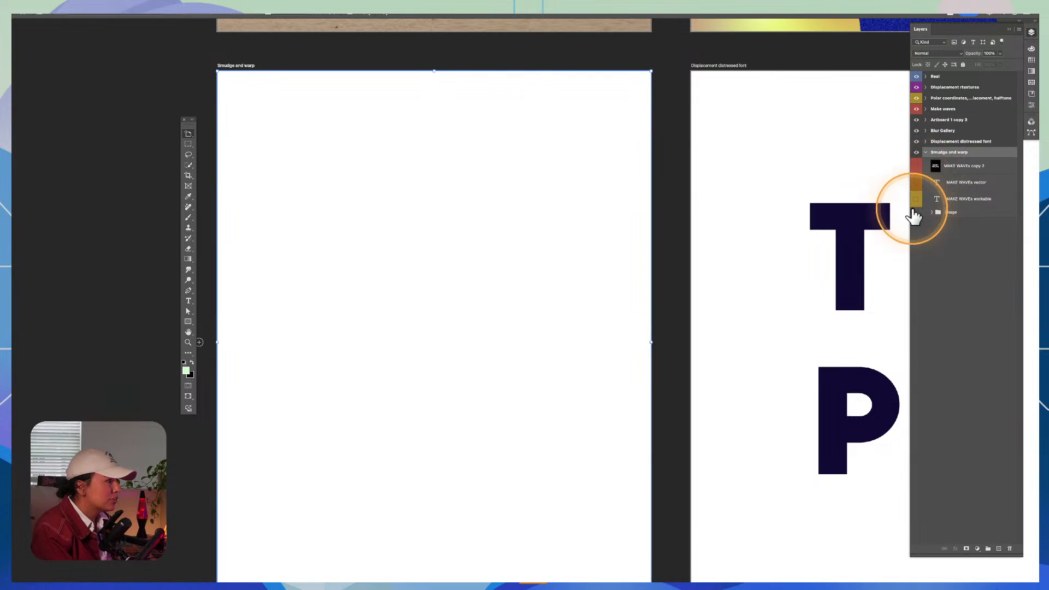
left_click(916, 200)
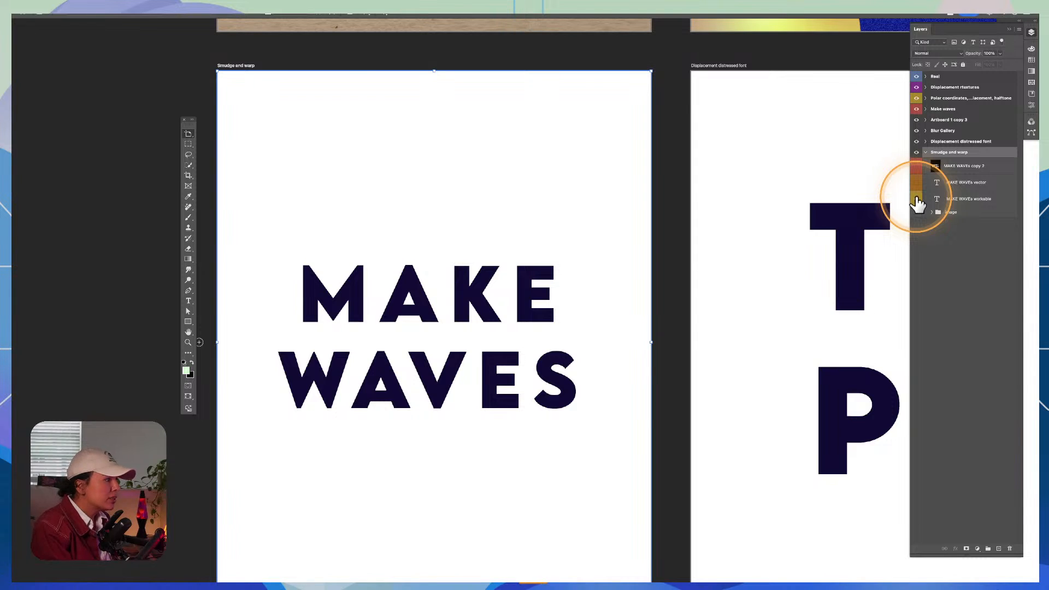
left_click(917, 200)
Step: Show the MAKE WAVEs vector text layer and select it for editing with the Move tool
left_click(916, 183)
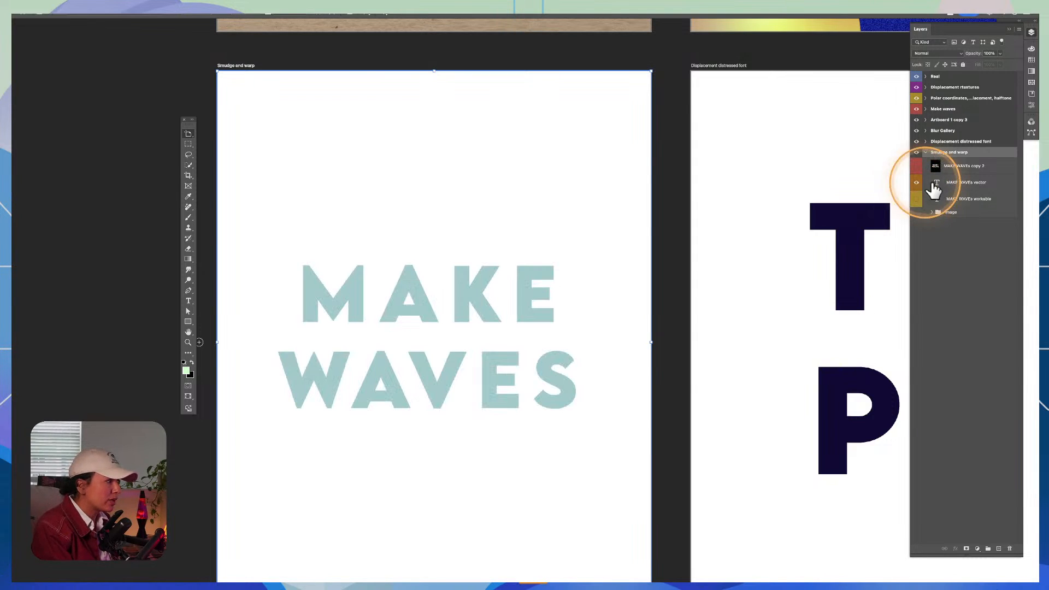
left_click(951, 183)
key("z")
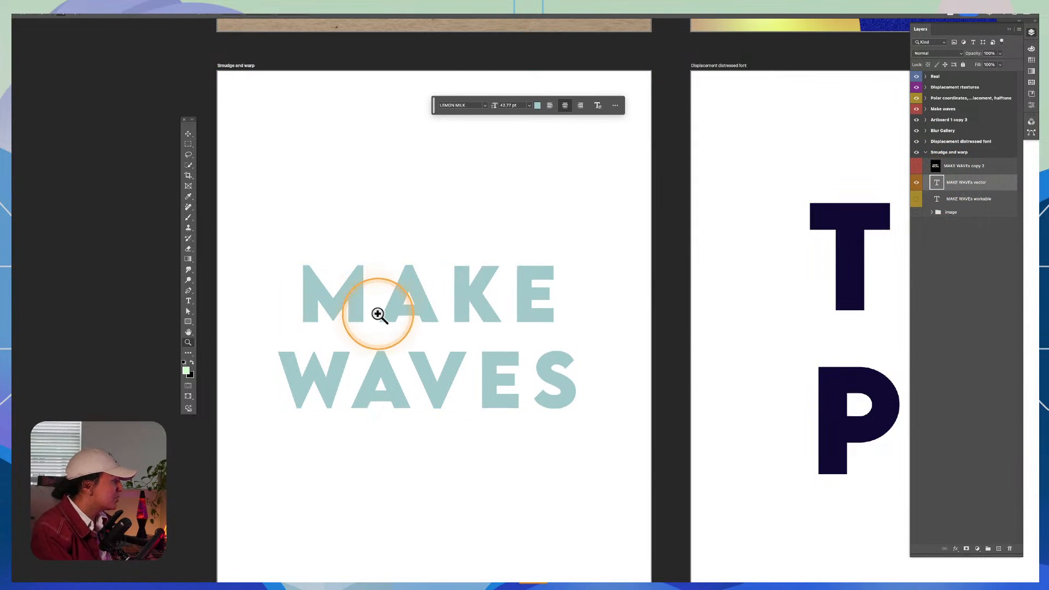
left_click(375, 311)
left_click_drag(486, 328, 616, 293)
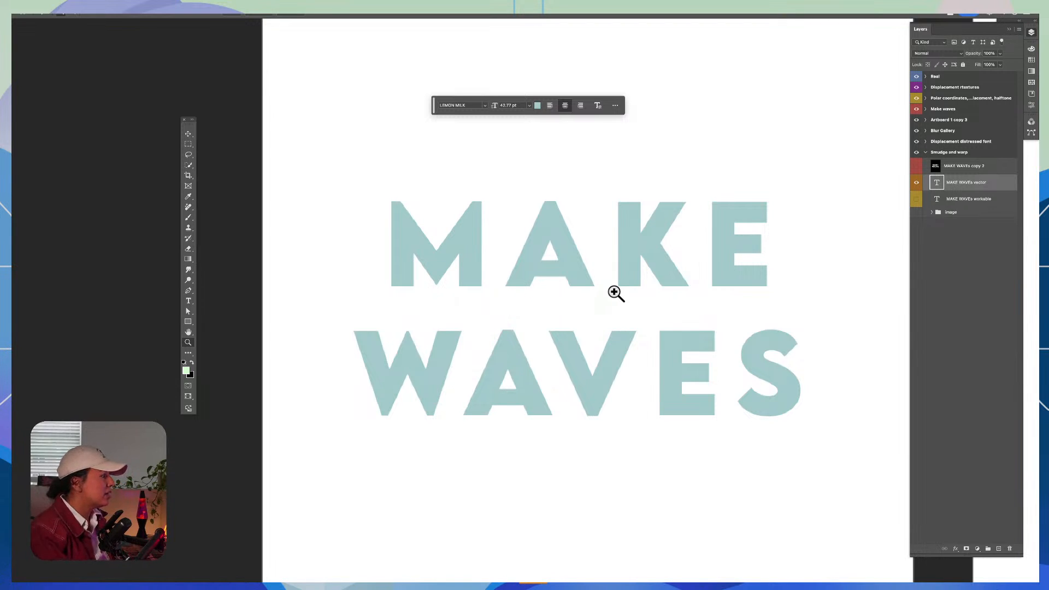
left_click_drag(837, 370, 784, 374)
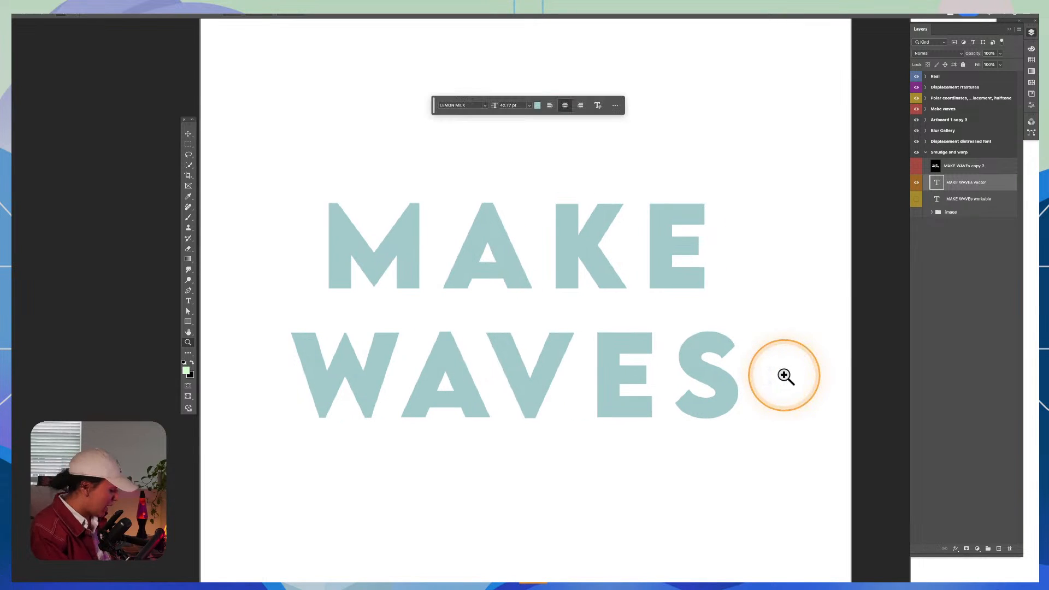
key("v")
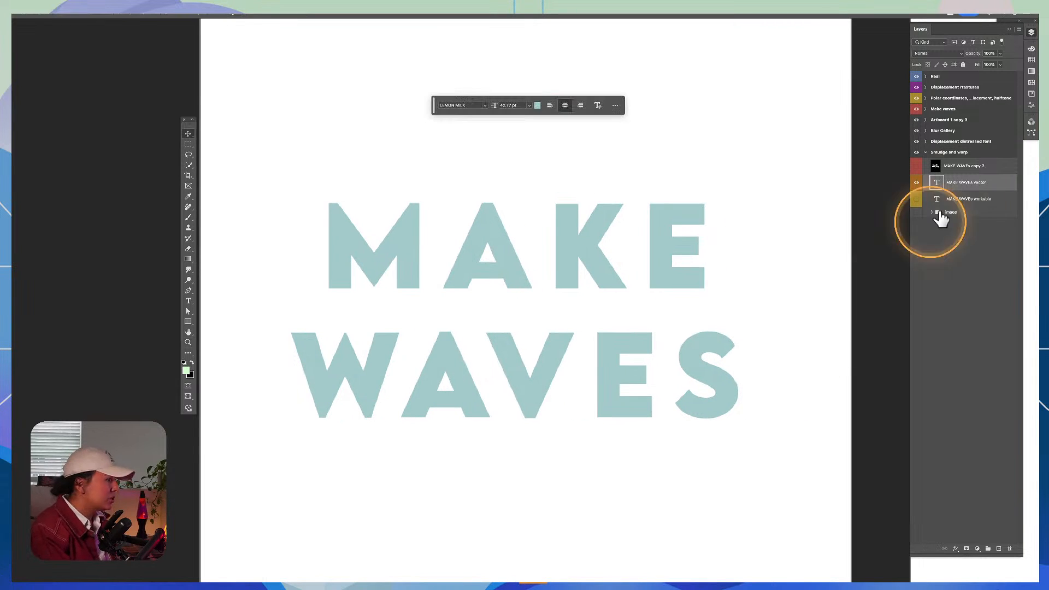
Step: Open the Warp Text settings for the MAKE WAVEs vector layer, keeping the dialog clear of the lettering
right_click(992, 188)
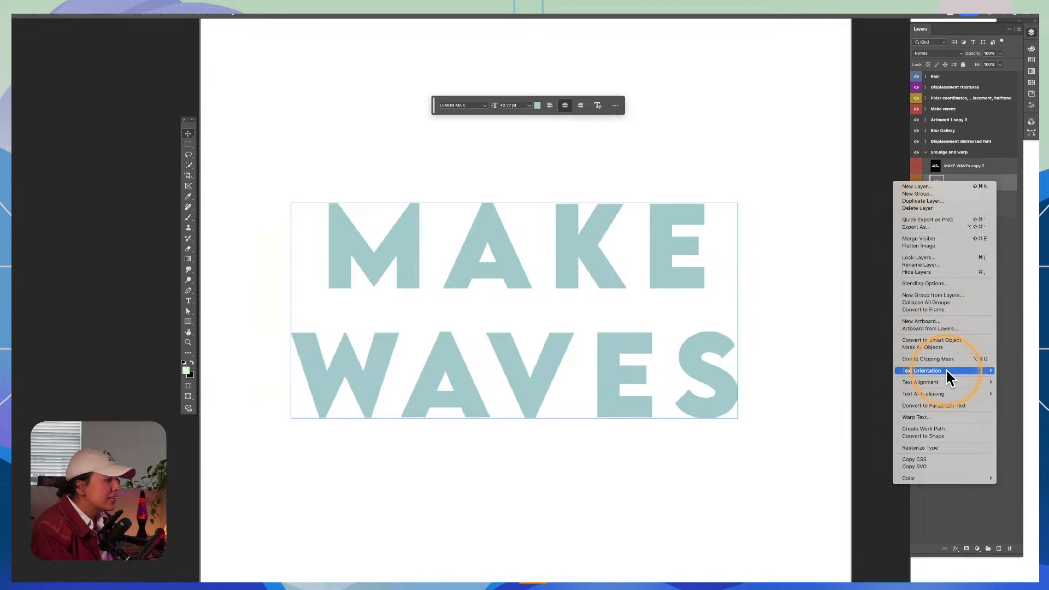
mouse_move(948, 377)
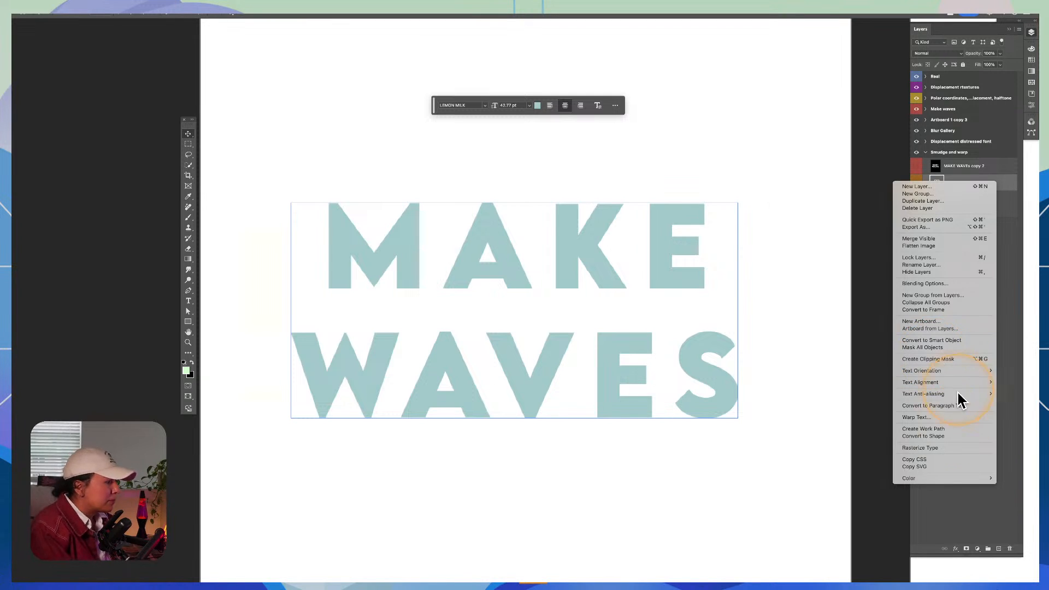
left_click(916, 417)
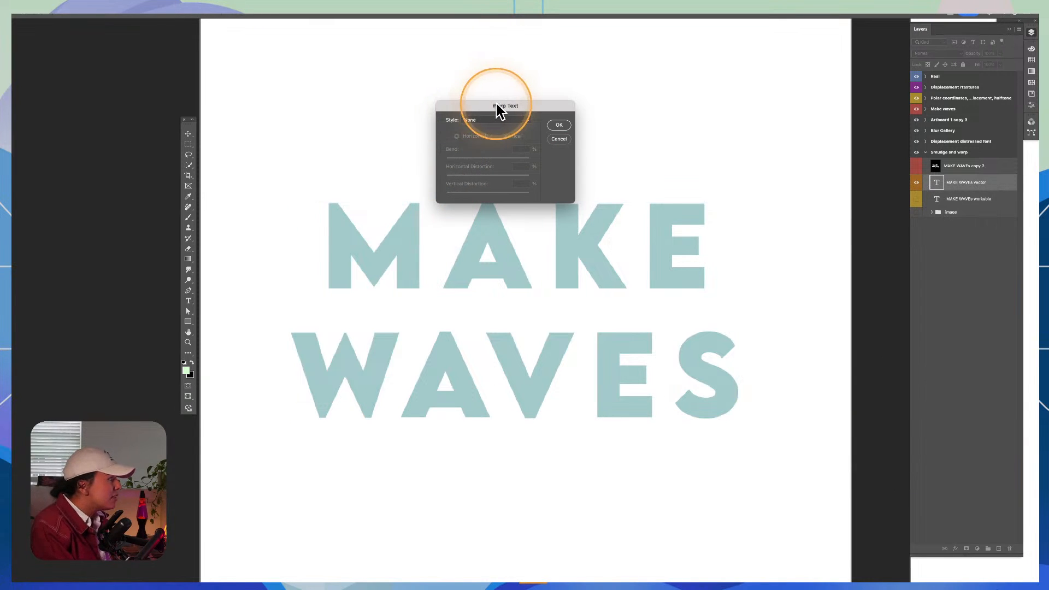
left_click_drag(499, 106, 694, 70)
left_click(551, 210)
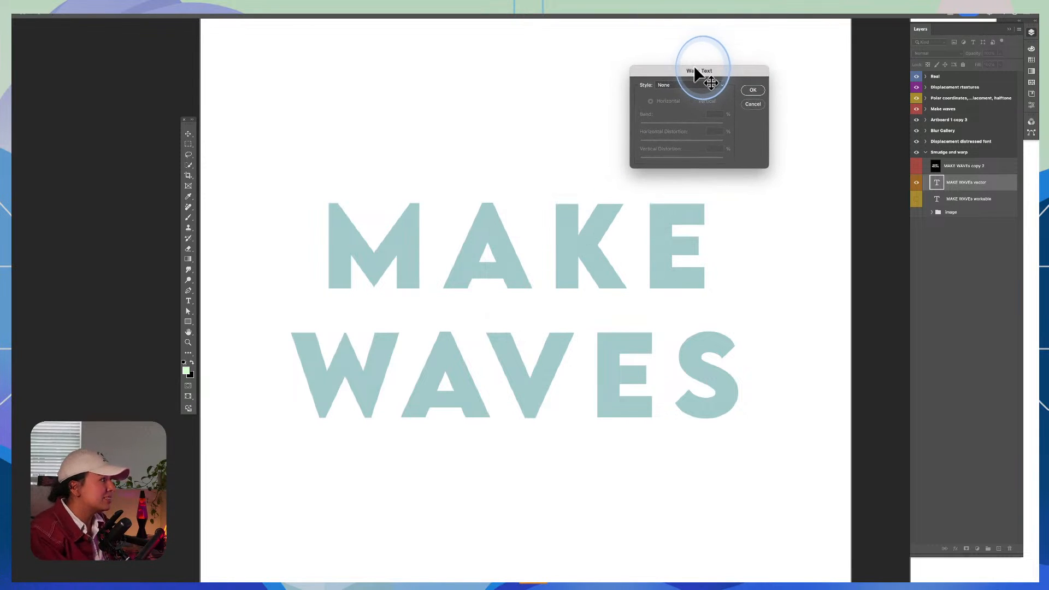
Step: Try the Arch, Bulge, Shell Lower, Wave, Fish and Rise warp styles on the MAKE WAVES text
left_click(662, 86)
left_click(674, 121)
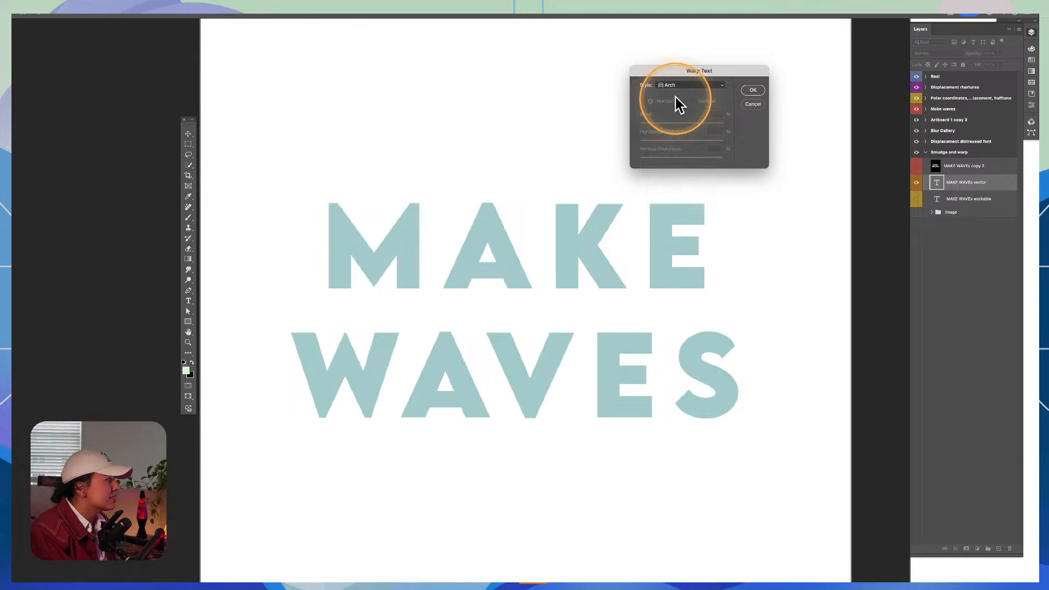
left_click(673, 84)
left_click(676, 89)
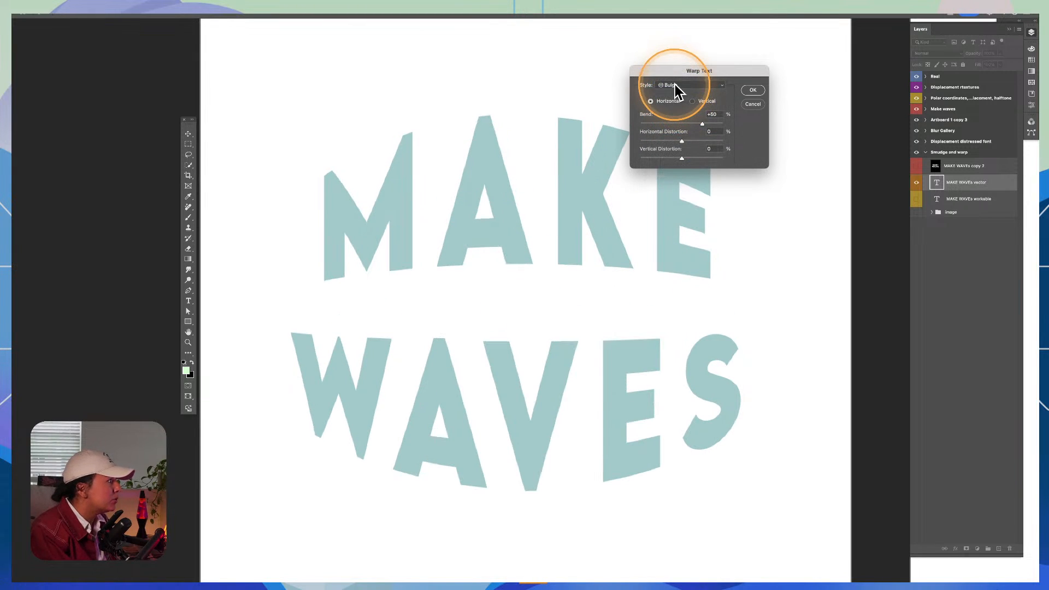
left_click(674, 84)
left_click(680, 90)
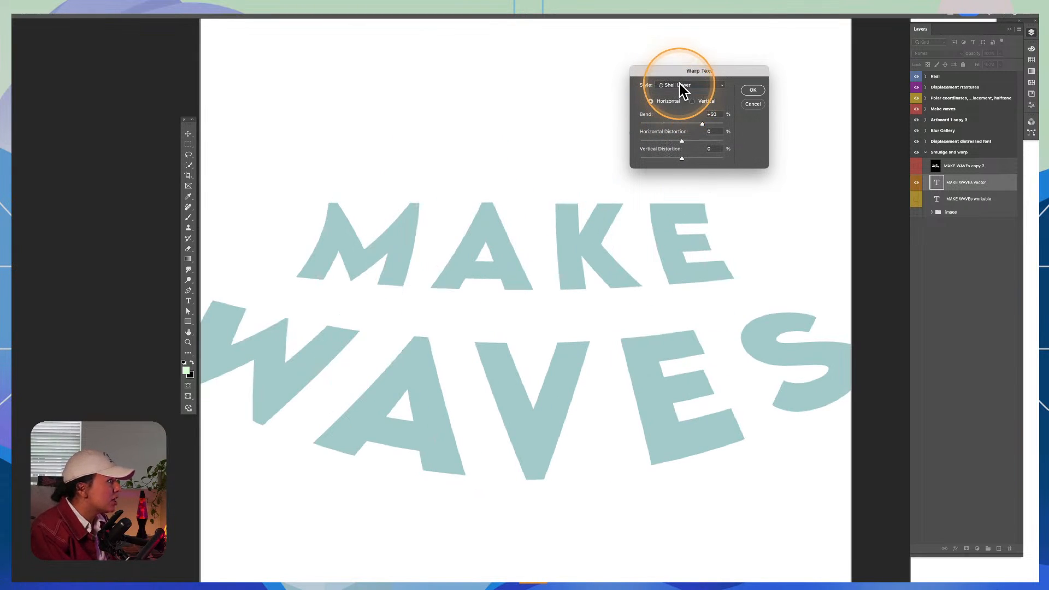
left_click(677, 84)
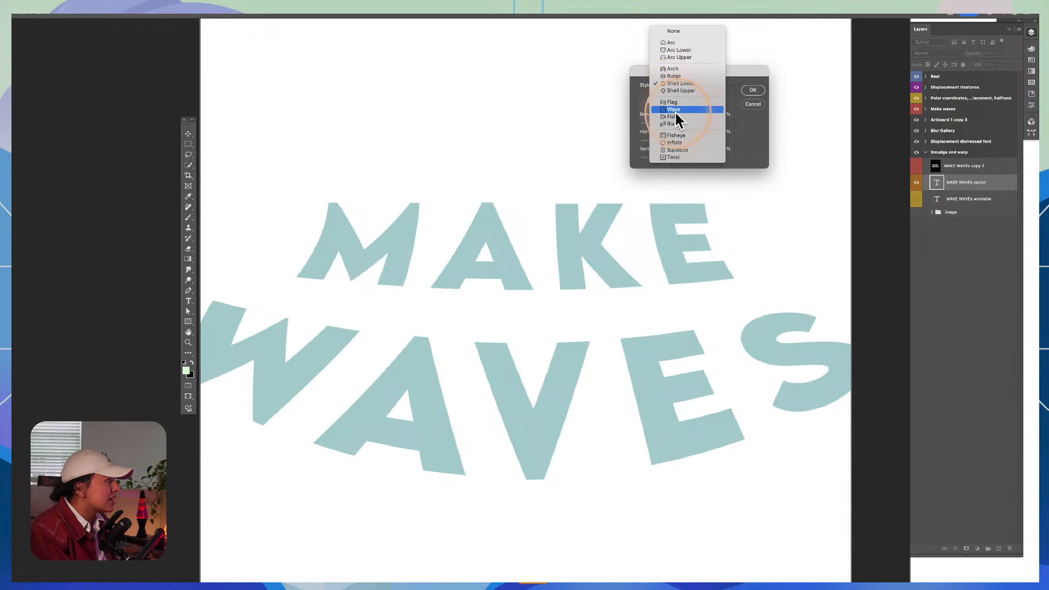
left_click(674, 110)
left_click(673, 85)
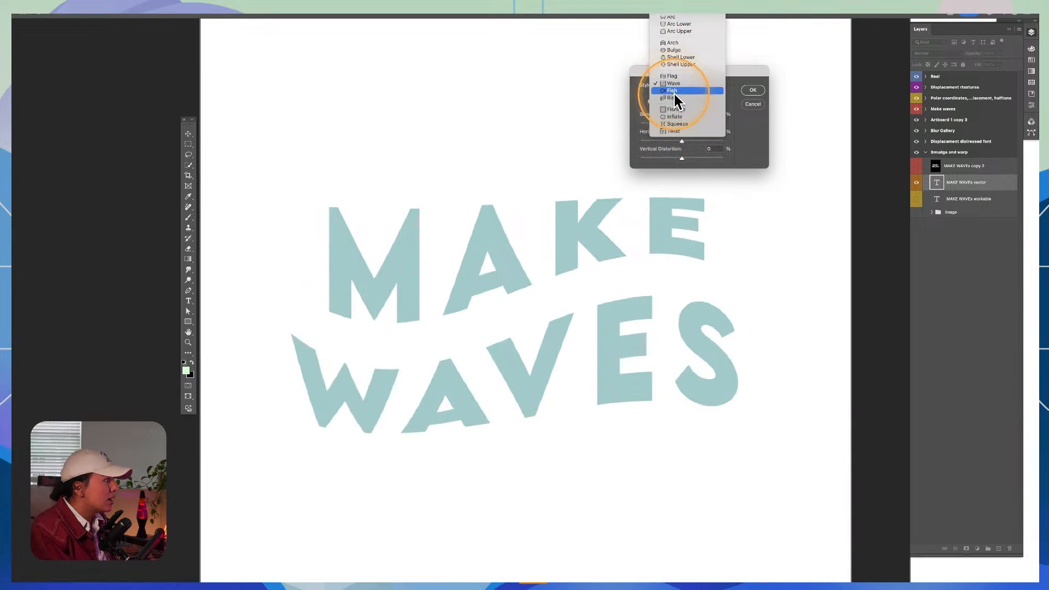
left_click(673, 90)
left_click(671, 87)
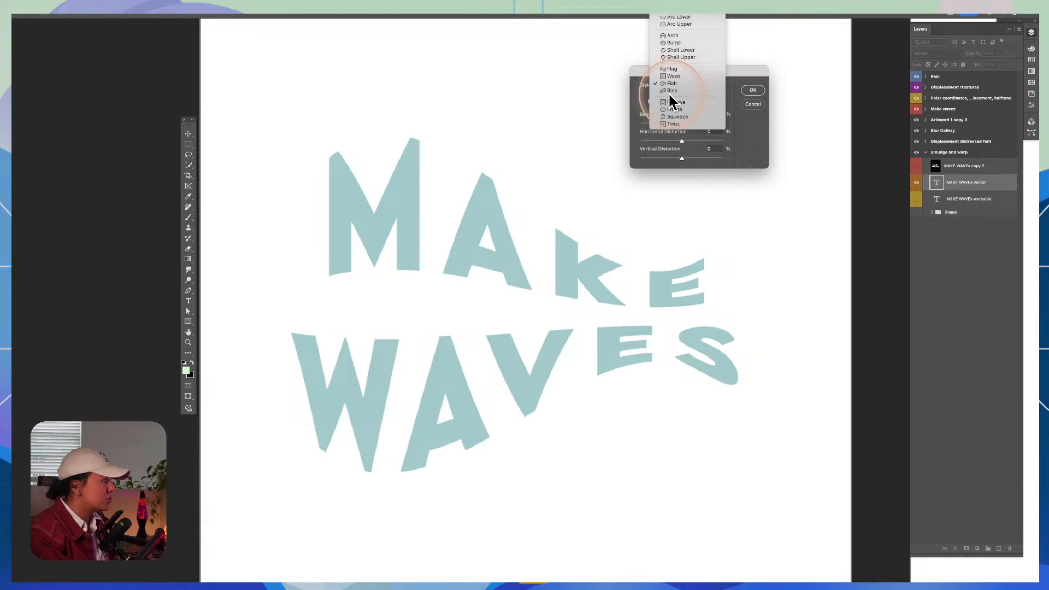
left_click(669, 90)
Step: Apply a horizontal Wave warp to the text with -73% bend, -40% horizontal distortion and -11% vertical distortion
left_click(673, 86)
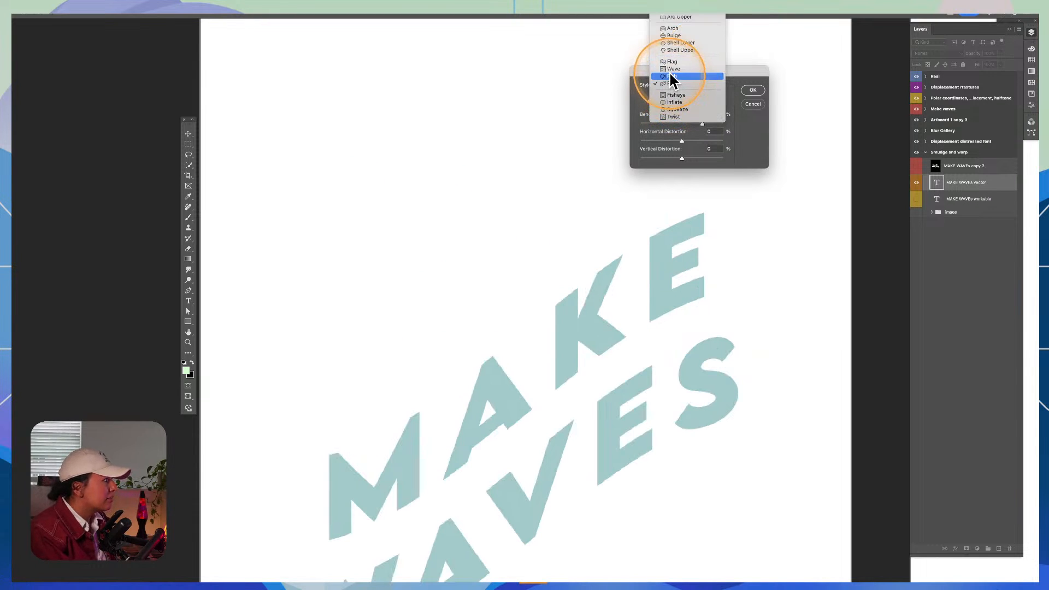
left_click(669, 67)
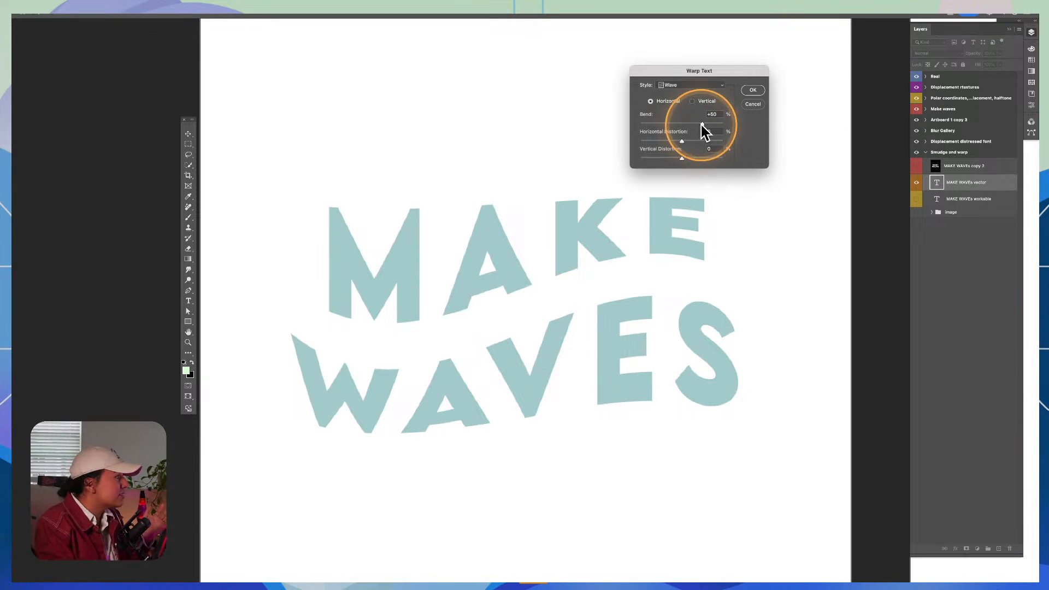
left_click_drag(702, 124, 677, 157)
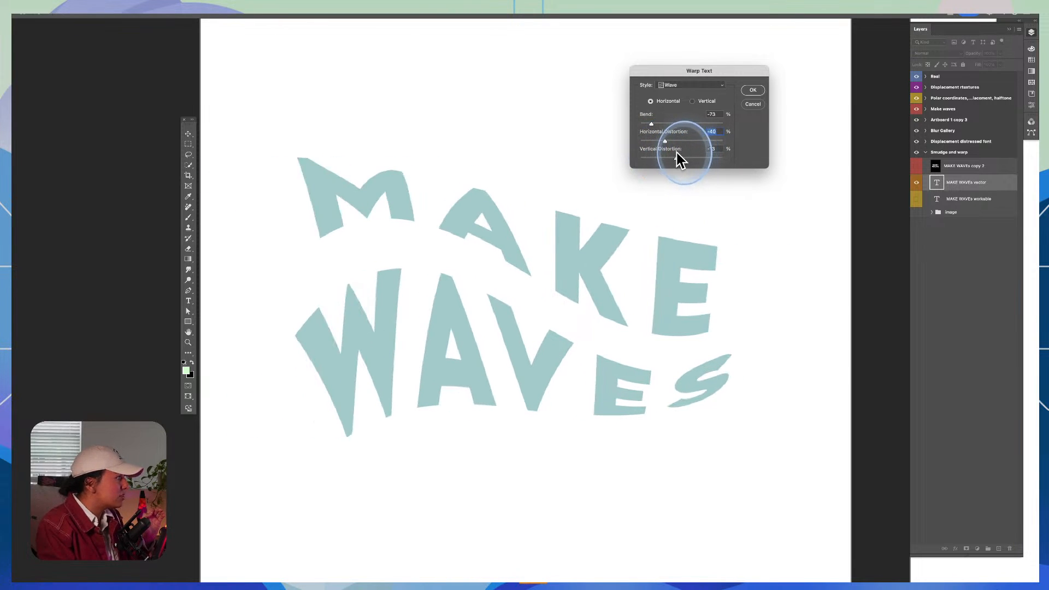
left_click(707, 83)
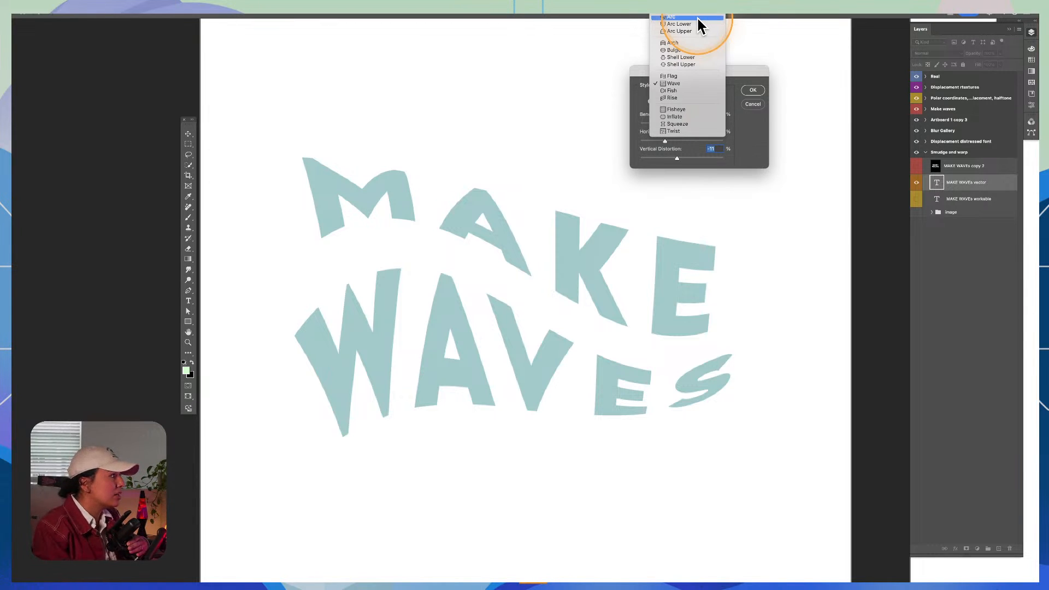
left_click(748, 78)
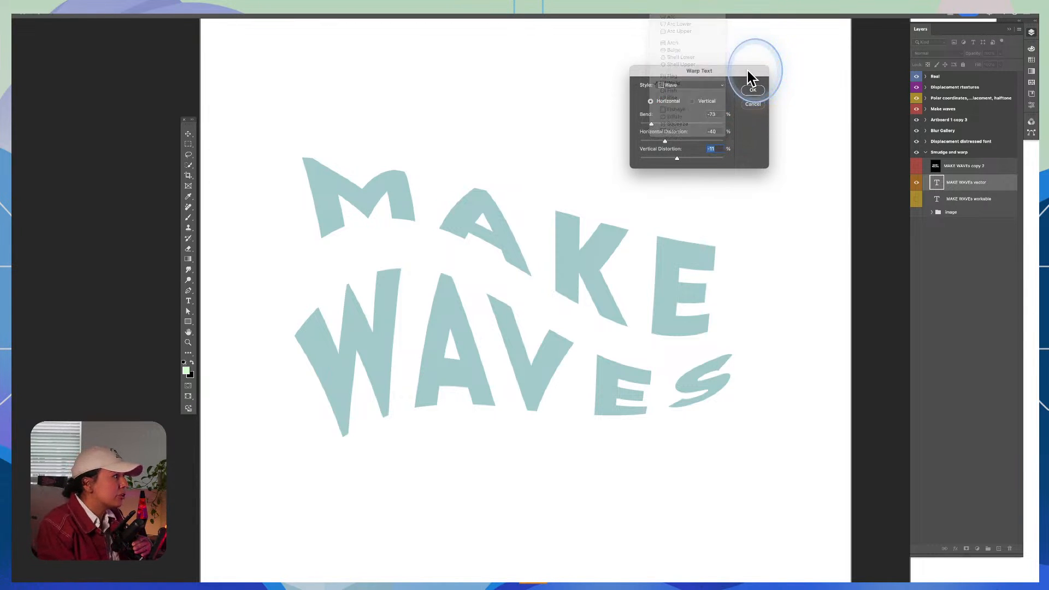
left_click(752, 90)
Step: Try retyping the warped MAKE WAVEs vector text as ADOBE LIVE on two lines, and undo the change
left_click(983, 200)
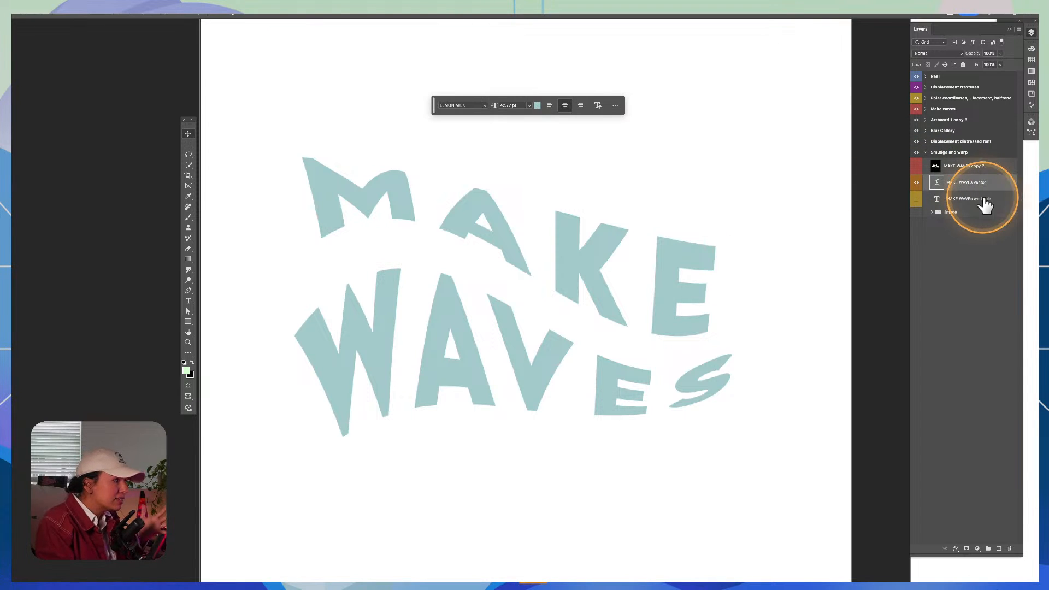
left_click(989, 185)
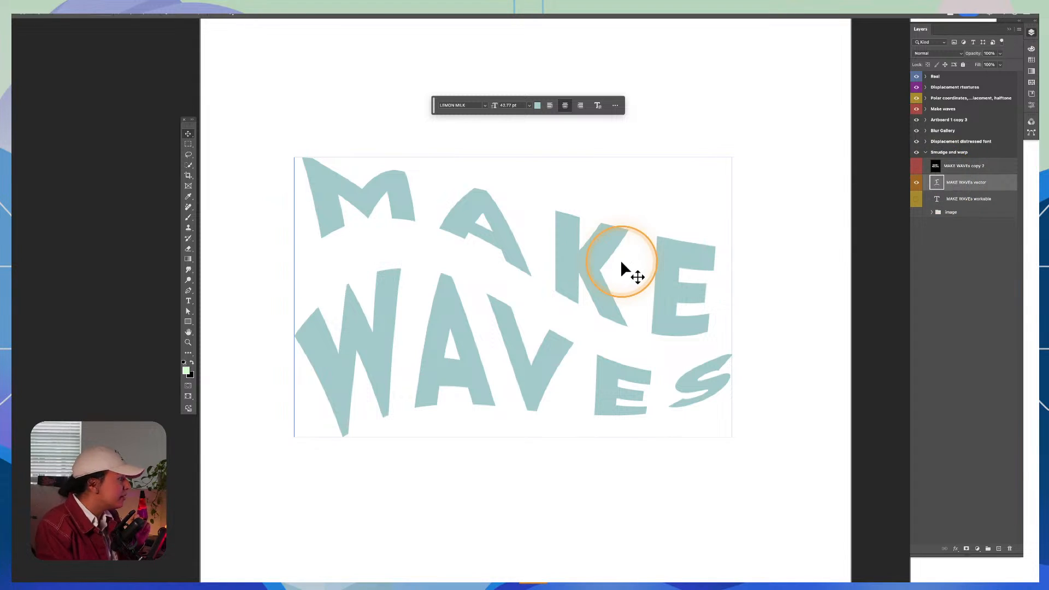
key("t")
left_click(601, 261)
key("super+a")
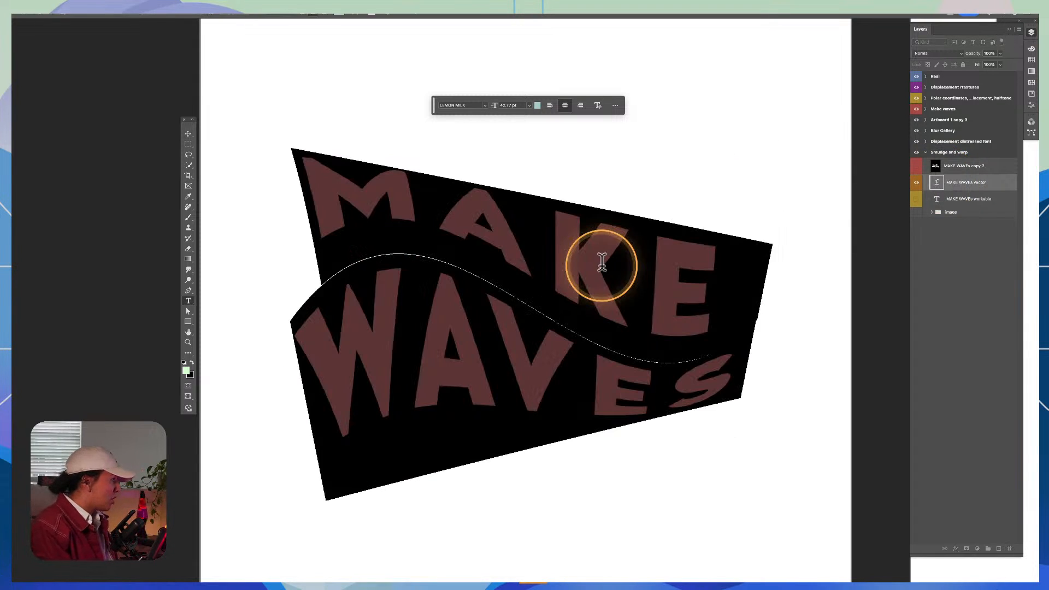
type("ADOBE")
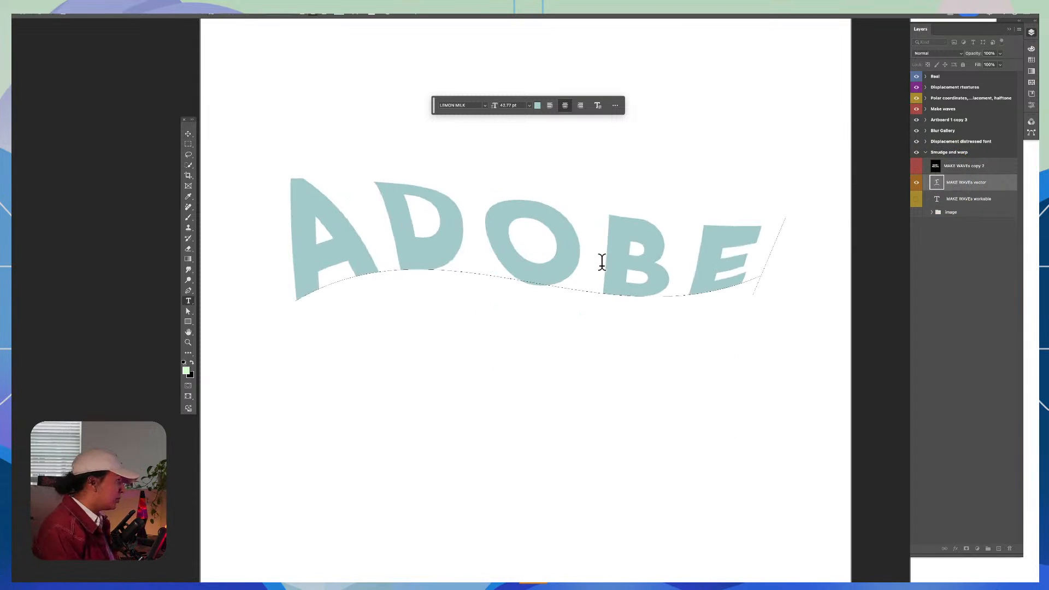
key("Return")
type("LIVE")
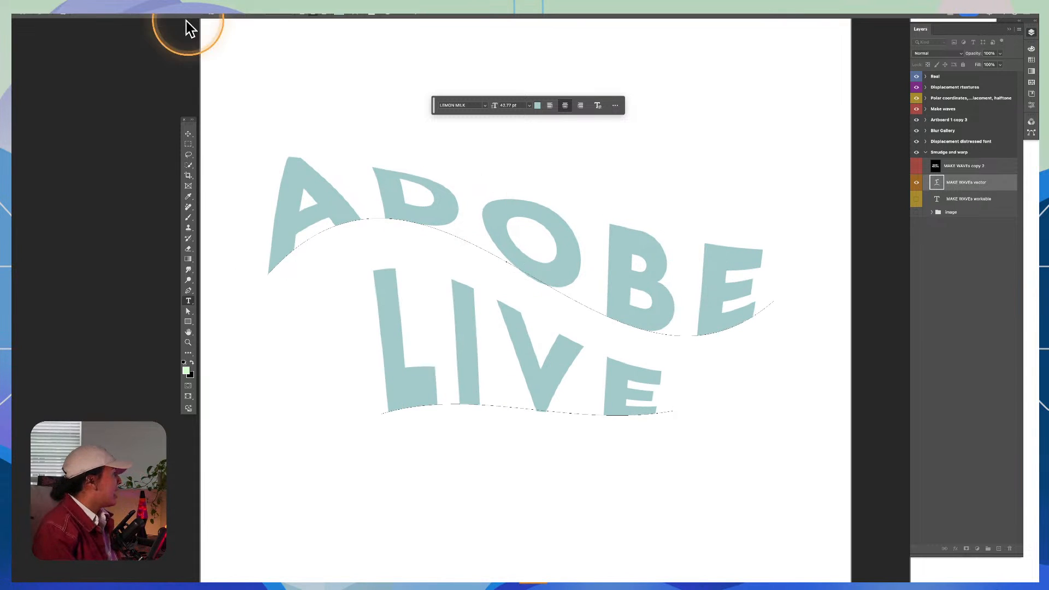
left_click(188, 133)
key("super+z")
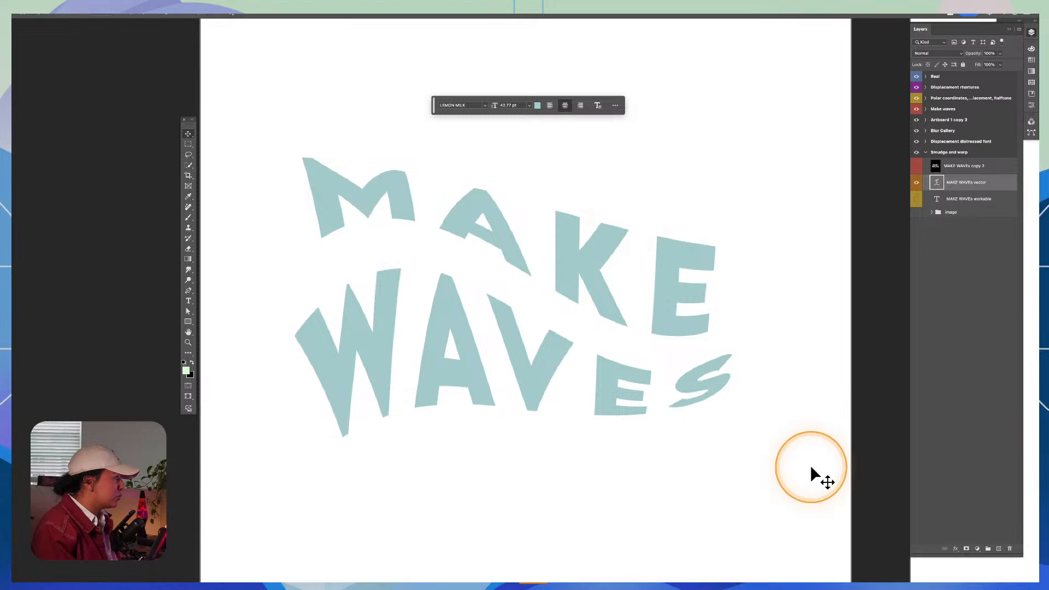
Step: Duplicate the warped MAKE WAVEs vector text layer within the Smudge and warp artboard
key("z")
left_click(617, 247, "alt")
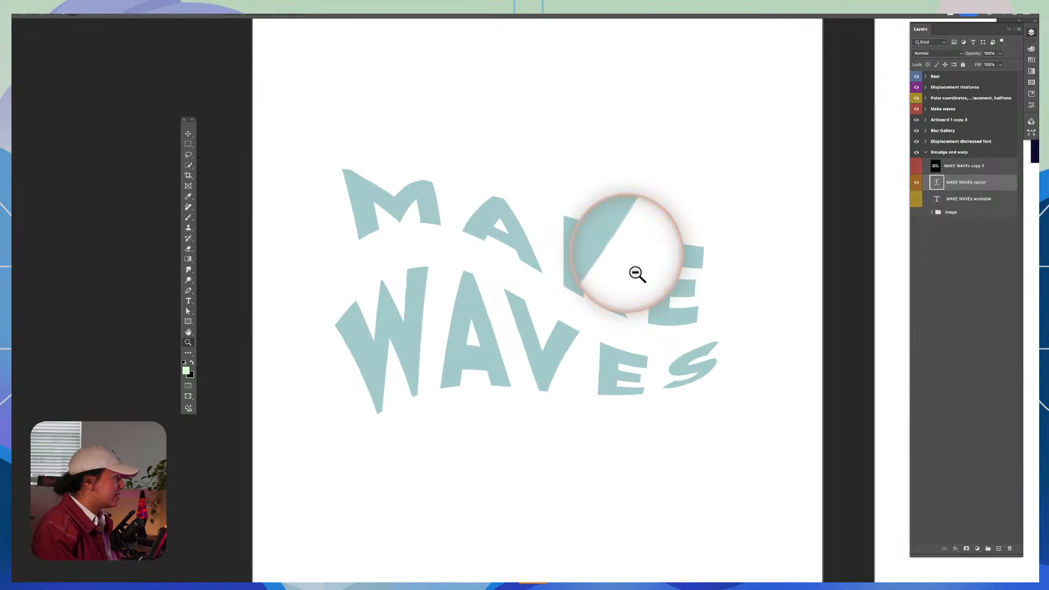
left_click_drag(702, 253, 674, 295)
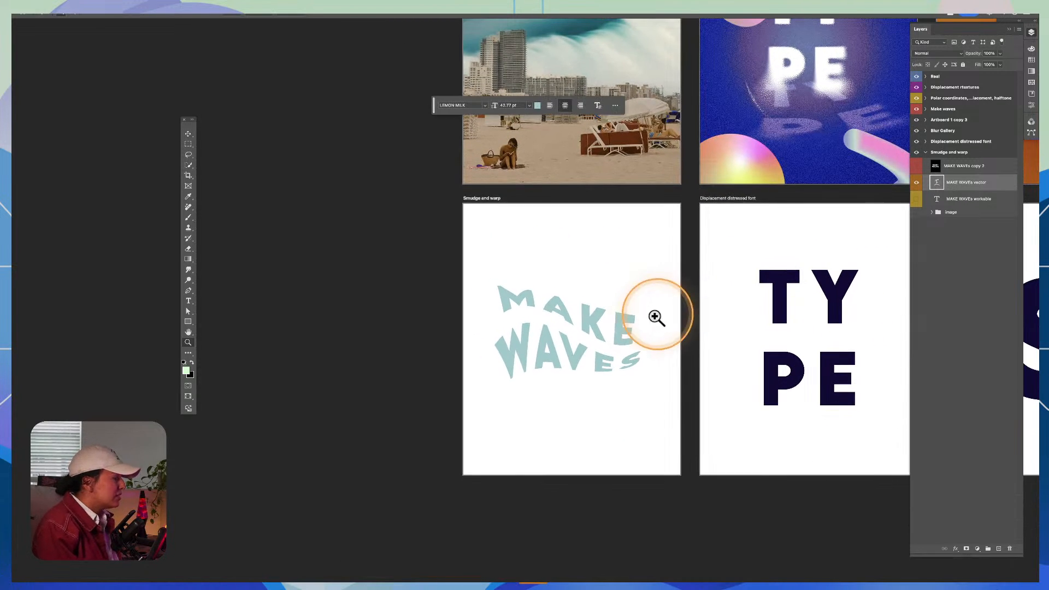
left_click(594, 321)
left_click(581, 335)
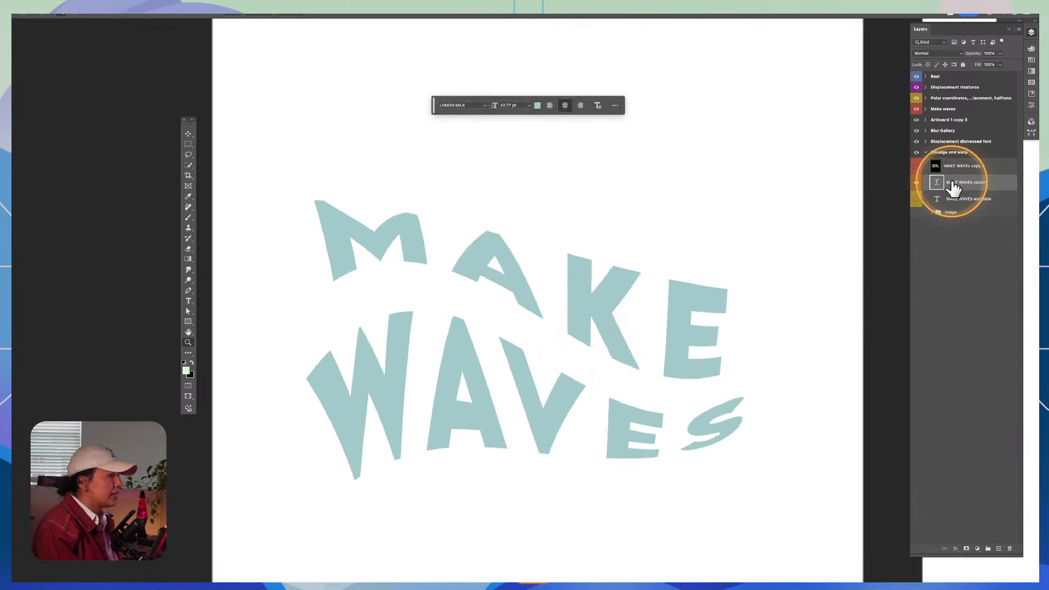
left_click_drag(955, 185, 952, 176)
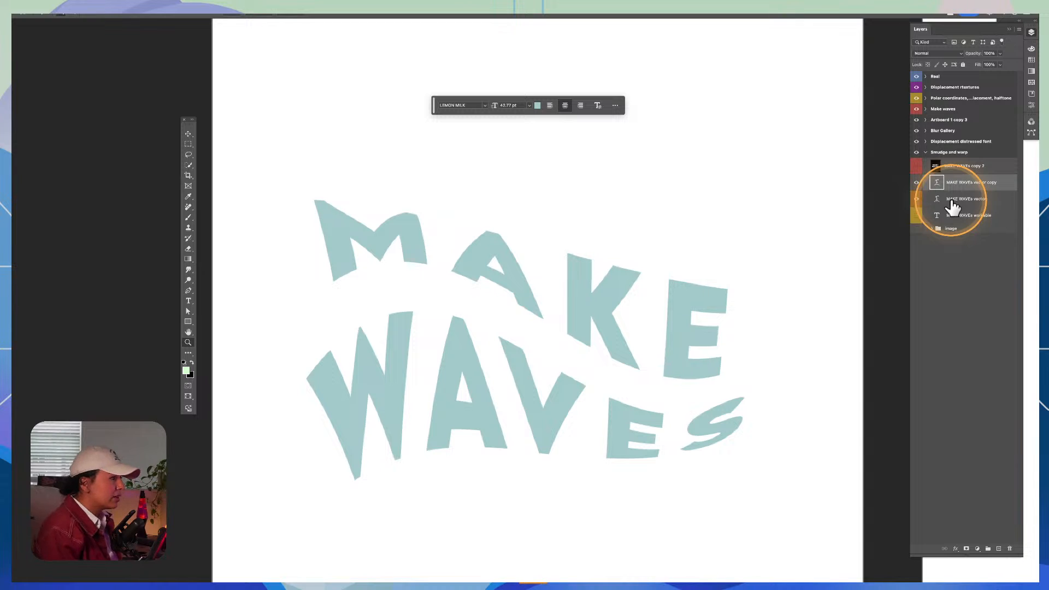
Step: Rasterize the duplicated MAKE WAVEs vector copy text layer
right_click(1004, 190)
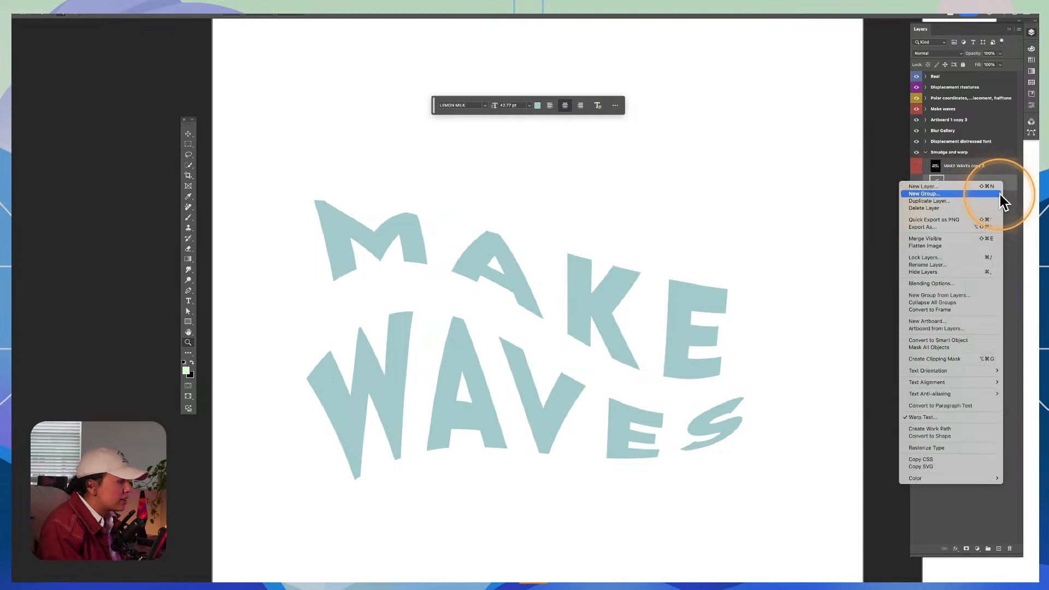
left_click(972, 454)
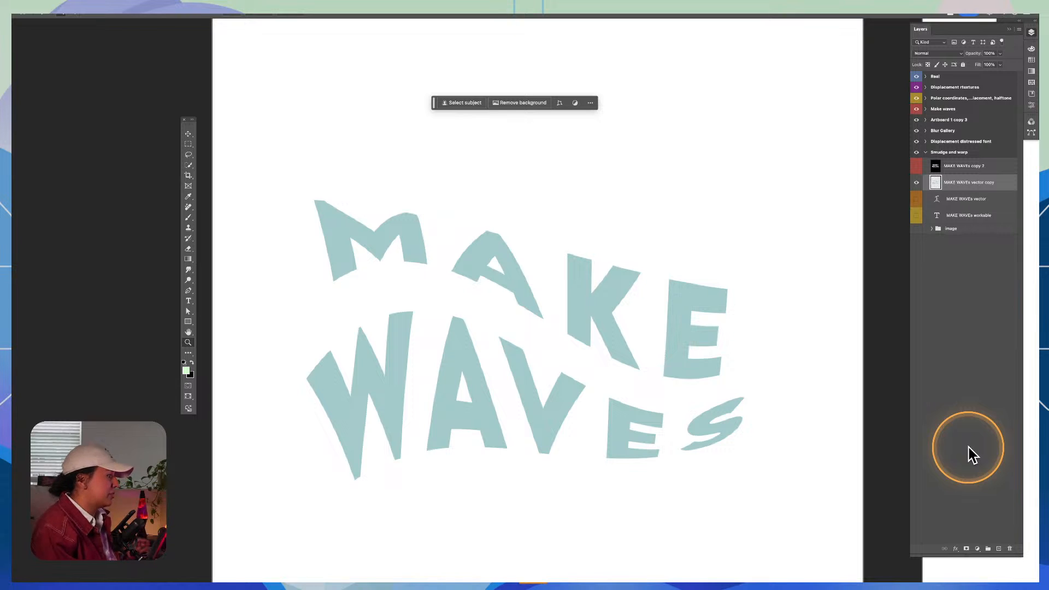
Step: Smudge the upper-right corner of the E in MAKE up and outward with a reduced Smudge brush
left_click(188, 271)
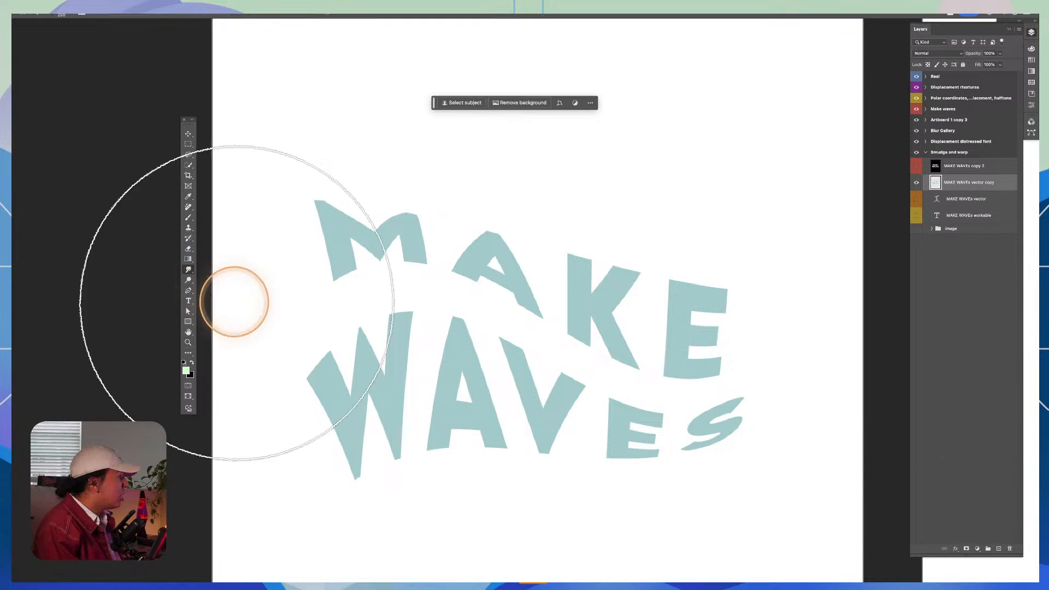
left_click(189, 270)
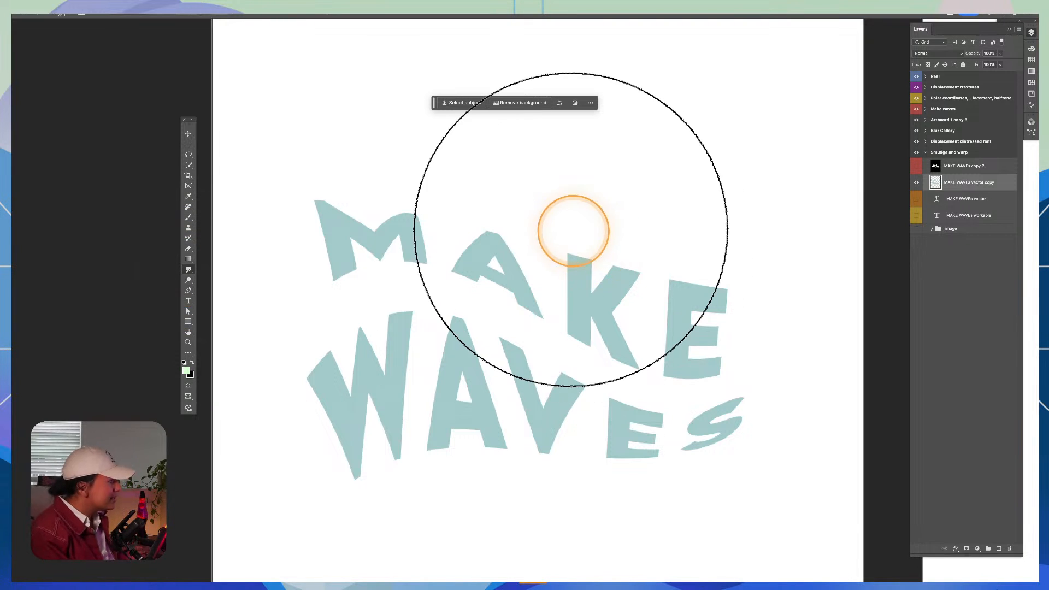
key("bracketleft")
key("bracketleft")
key("bracketleft")
key("bracketleft")
key("bracketleft")
key("bracketleft")
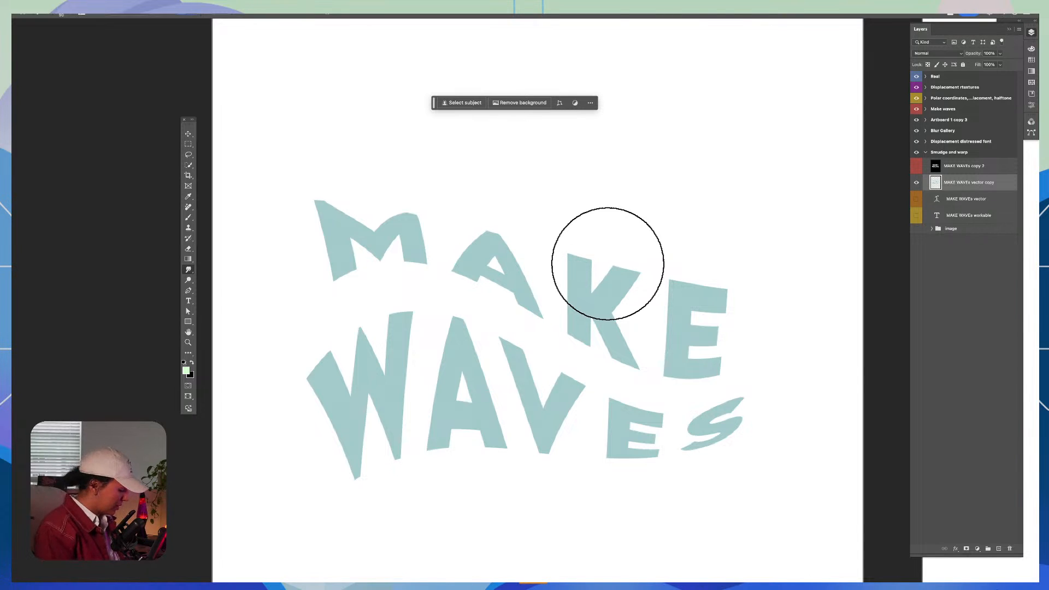
mouse_move(706, 276)
left_mouse_down()
mouse_move(709, 250)
mouse_move(729, 251)
mouse_move(722, 296)
mouse_move(711, 298)
mouse_move(736, 321)
mouse_move(760, 227)
left_mouse_up()
Step: Smudge the left side and lower tip of the W in WAVES outward with an enlarged brush
key("bracketright")
key("bracketright")
key("bracketright")
key("bracketright")
key("bracketright")
mouse_move(300, 350)
left_mouse_down()
mouse_move(340, 423)
mouse_move(328, 491)
left_mouse_up()
mouse_move(317, 532)
left_mouse_down()
mouse_move(271, 526)
mouse_move(321, 381)
mouse_move(290, 317)
left_mouse_up()
Step: Try smudging the M and A of MAKE and the W of WAVES with a very large brush, and undo the strokes
mouse_move(321, 350)
left_mouse_down()
mouse_move(339, 368)
mouse_move(339, 183)
mouse_move(333, 190)
left_mouse_up()
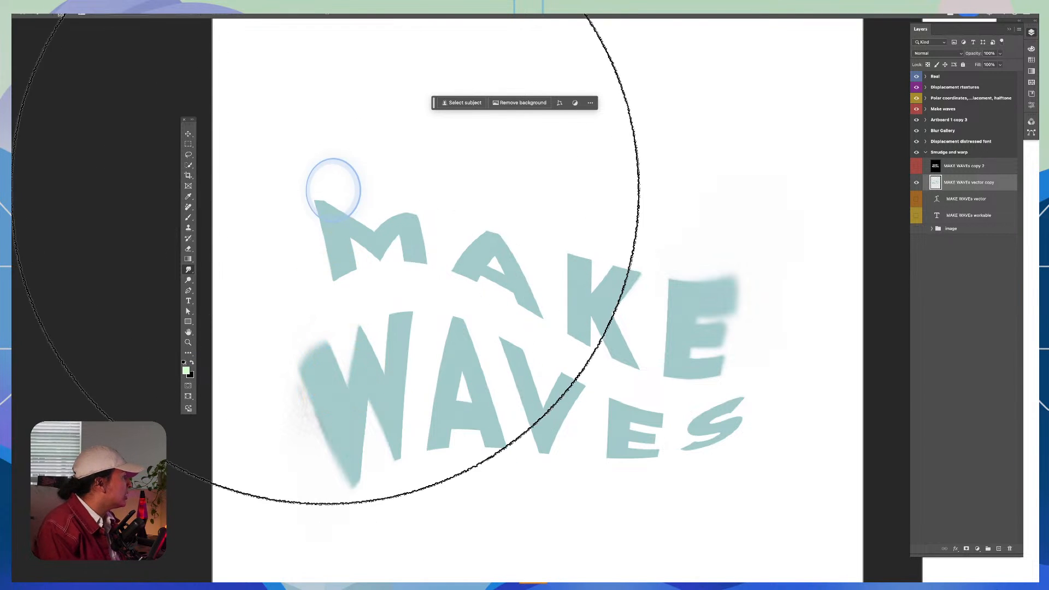
key("]")
left_click_drag(482, 236, 481, 237)
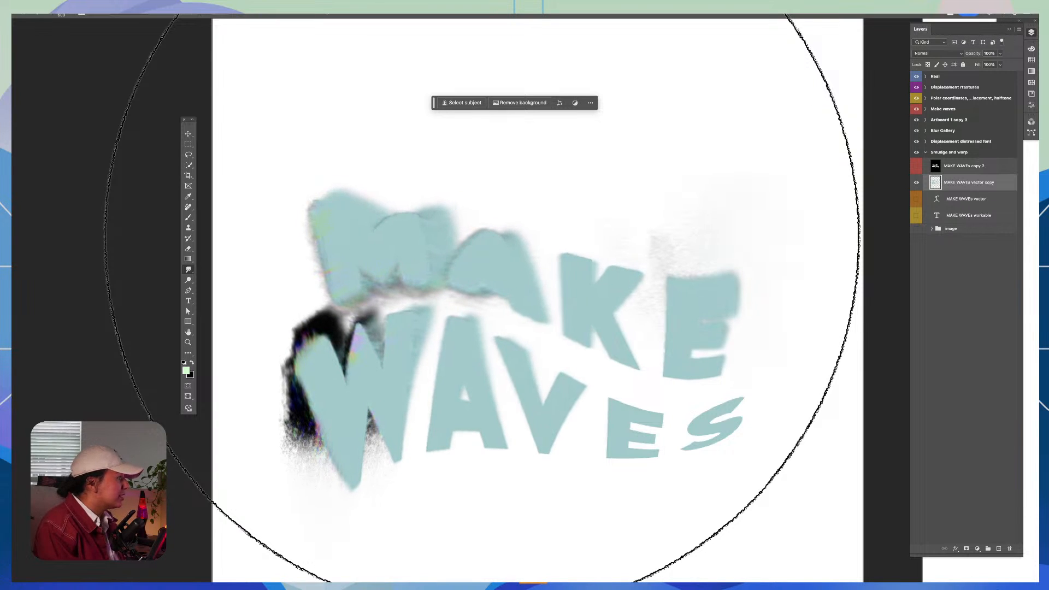
left_click(481, 236)
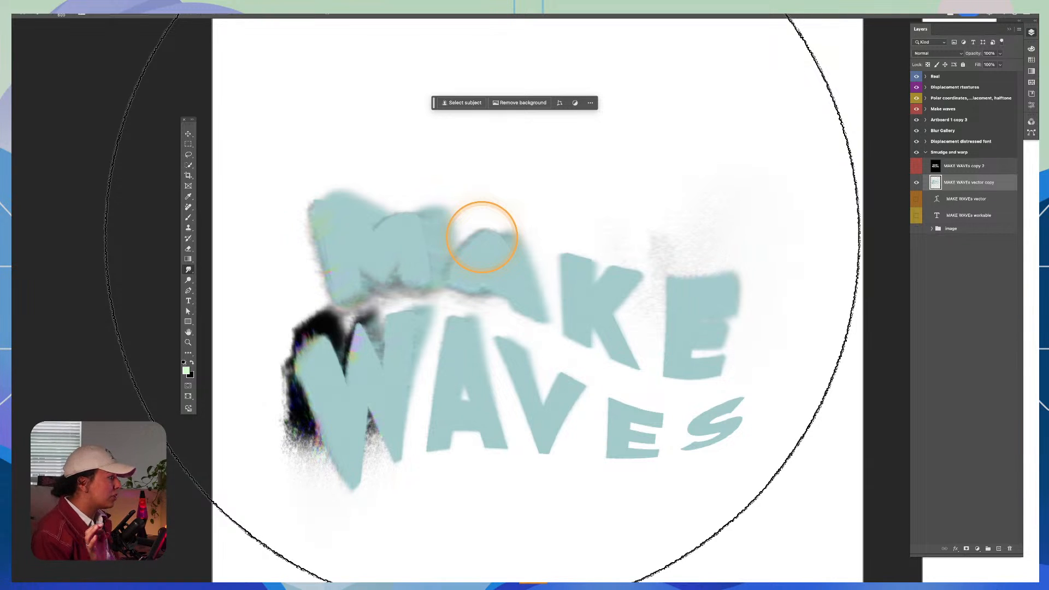
key("super+z")
key("super+z")
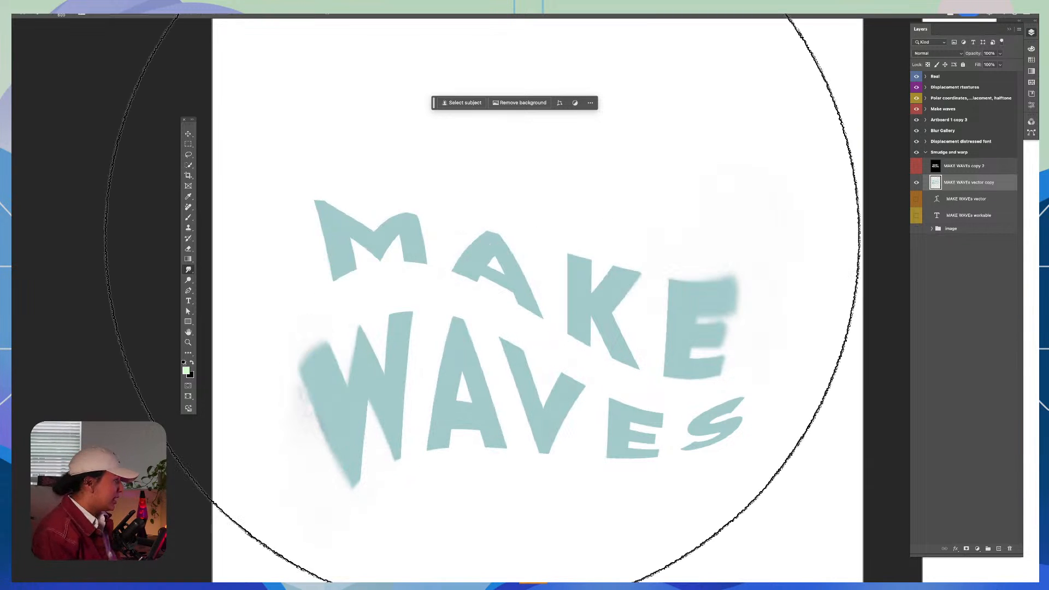
left_click(482, 236)
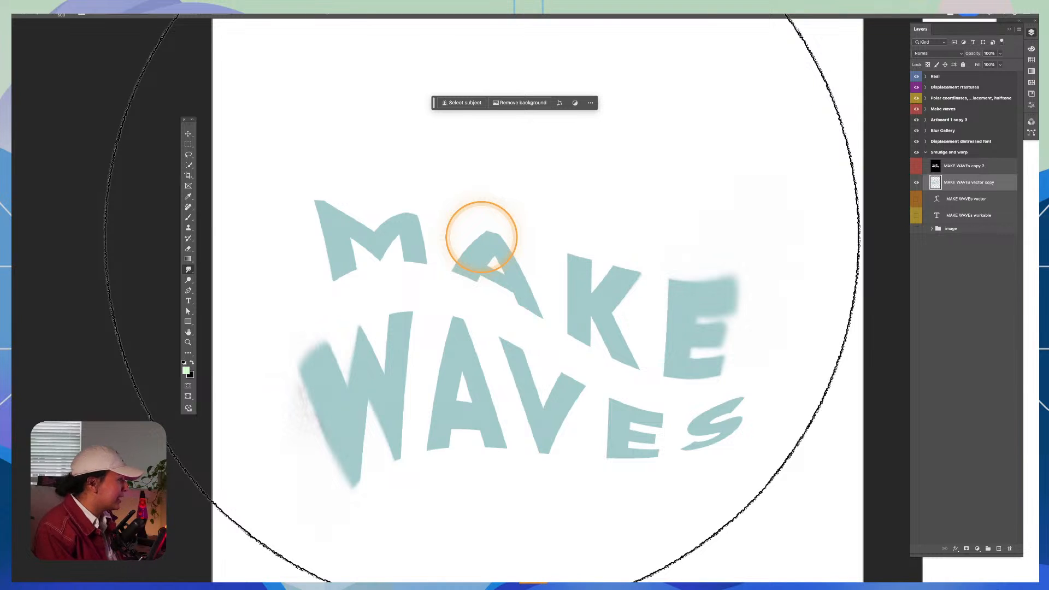
Step: Smudge the upper-left tip of the M outward with a smaller brush and set the Smudge mode to Normal
key("[")
key("[")
key("[")
key("[")
key("[")
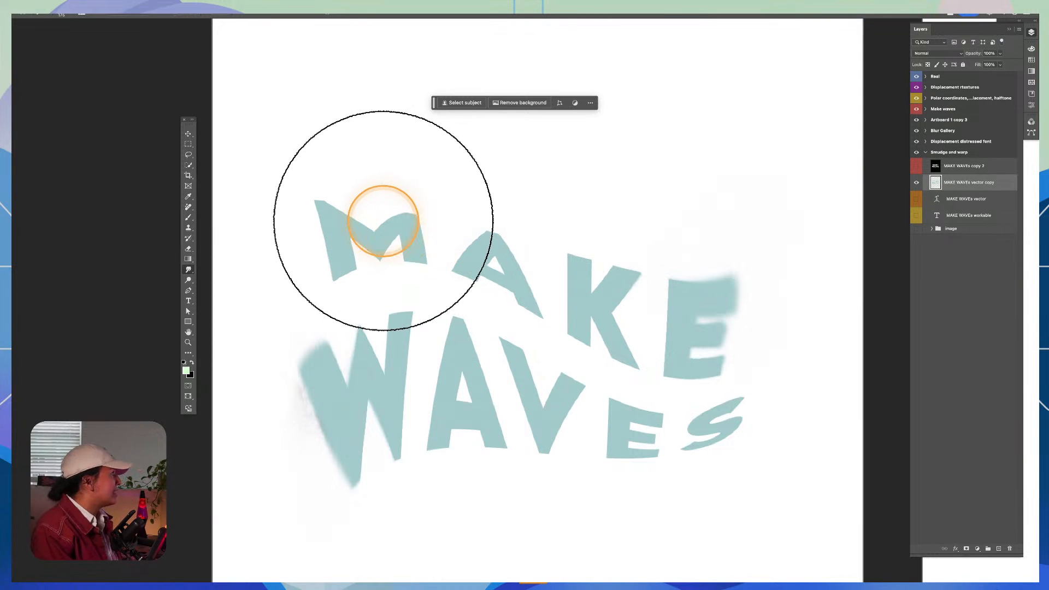
left_click_drag(383, 220, 371, 207)
key("f")
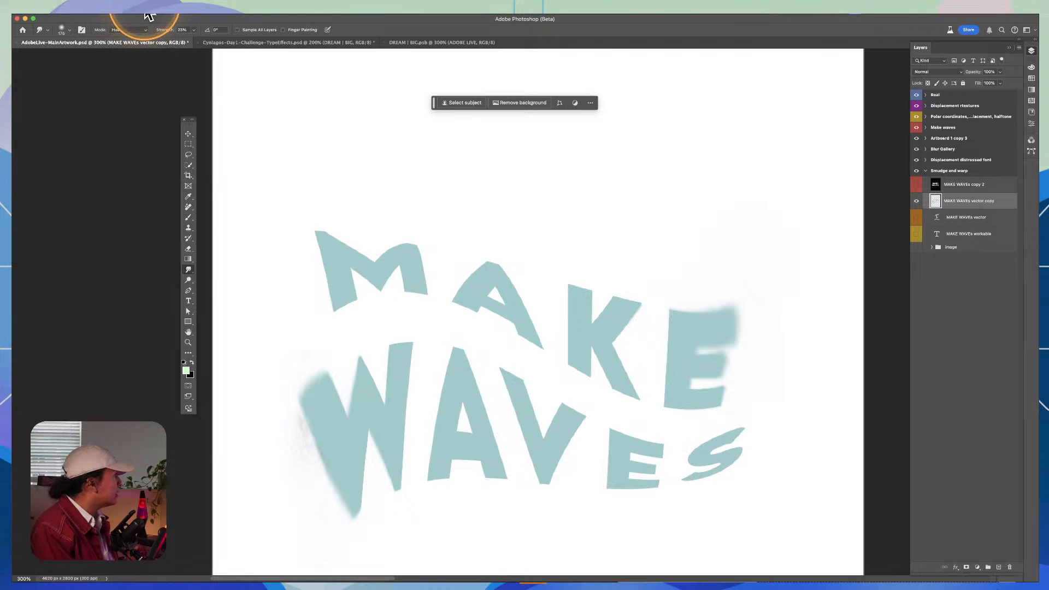
mouse_move(326, 238)
left_mouse_down()
mouse_move(292, 203)
mouse_move(295, 164)
left_mouse_up()
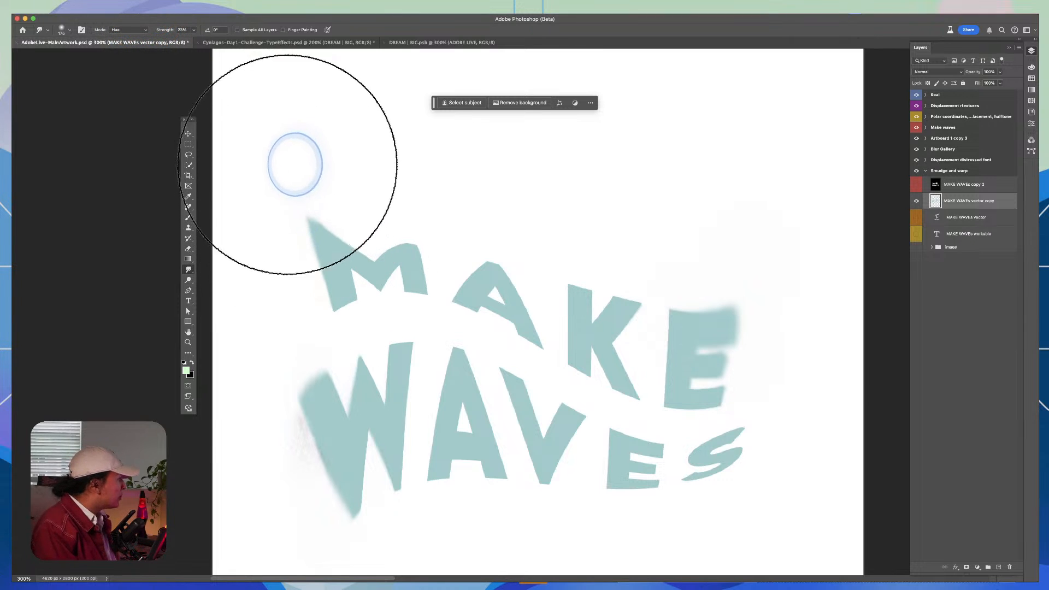
left_click(122, 30)
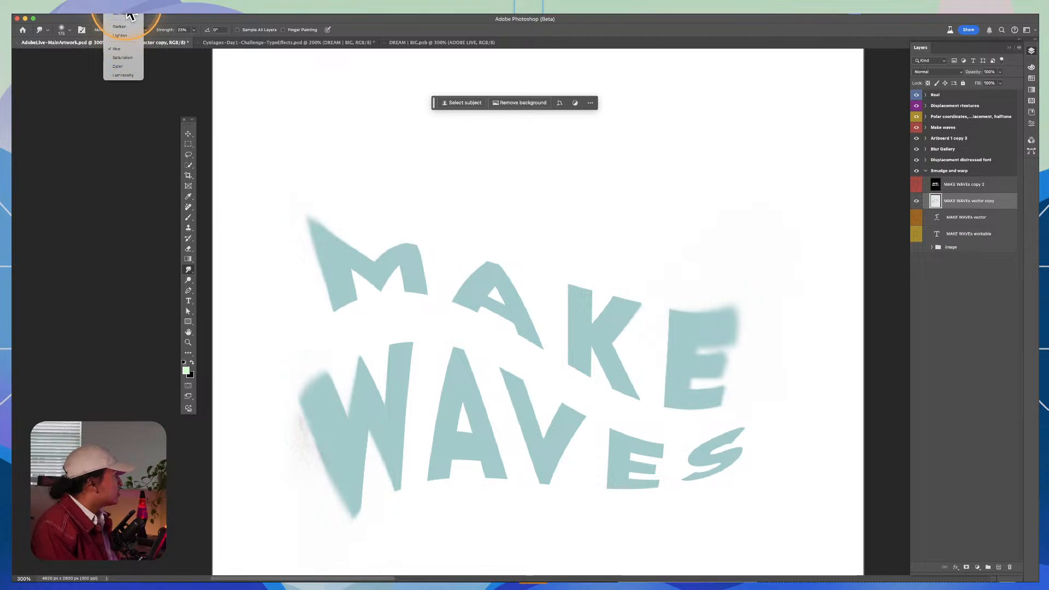
left_click(128, 14)
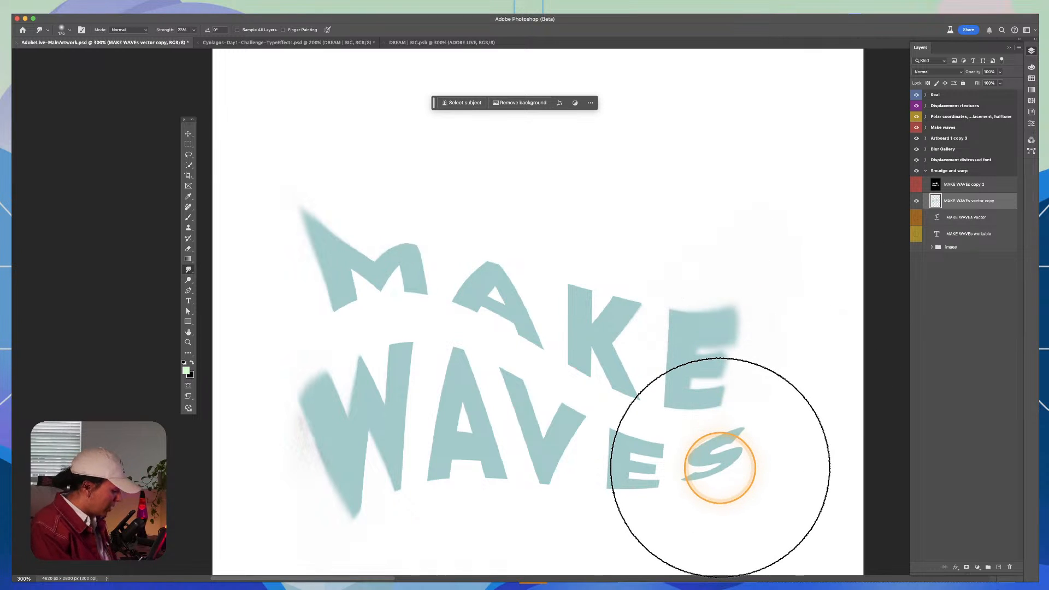
Step: Try smudging the S of WAVES downward with a 200 px brush, and undo the stroke
key("bracketright")
key("bracketright")
mouse_move(720, 476)
left_mouse_down()
mouse_move(746, 512)
mouse_move(751, 556)
left_mouse_up()
key("super+z")
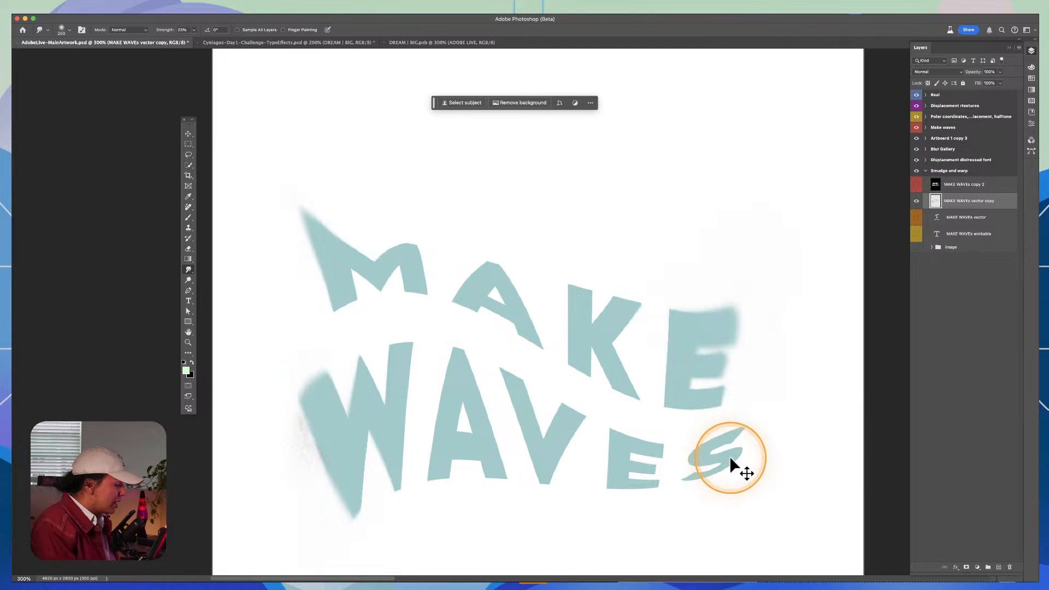
Step: Set the Smudge mode to Darken and smudge the upper-left corner of the K in MAKE outward
key("super+plus")
key("super+plus")
key("super+plus")
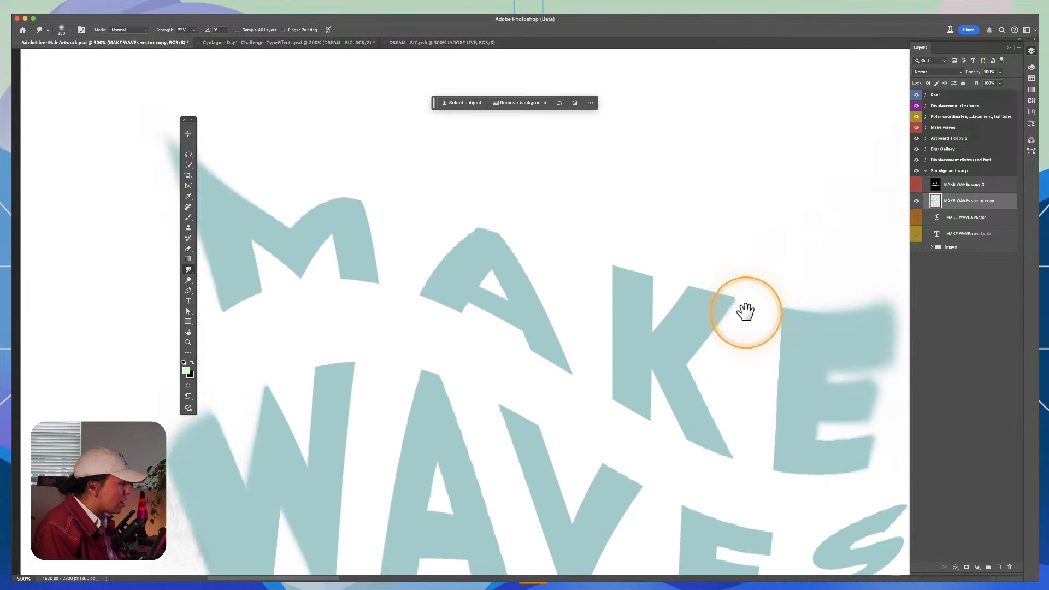
left_click_drag(746, 312, 566, 224)
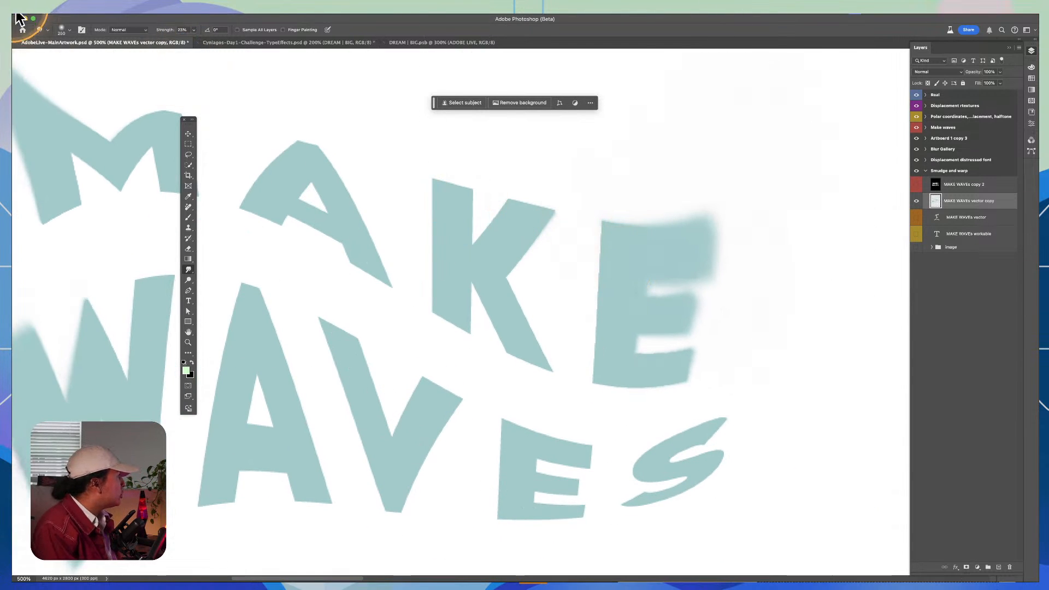
left_click(118, 30)
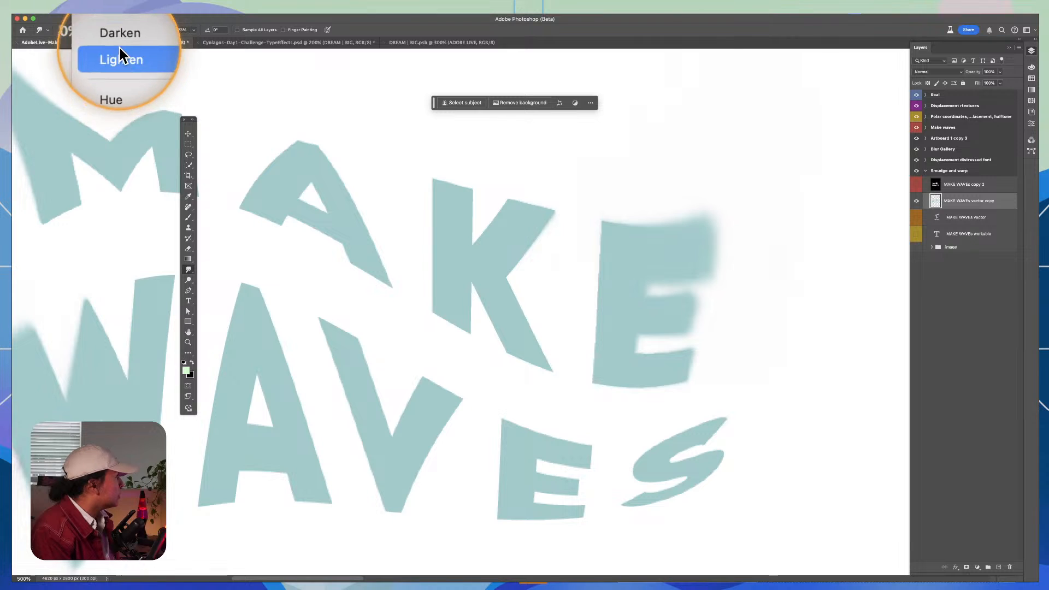
left_click(120, 44)
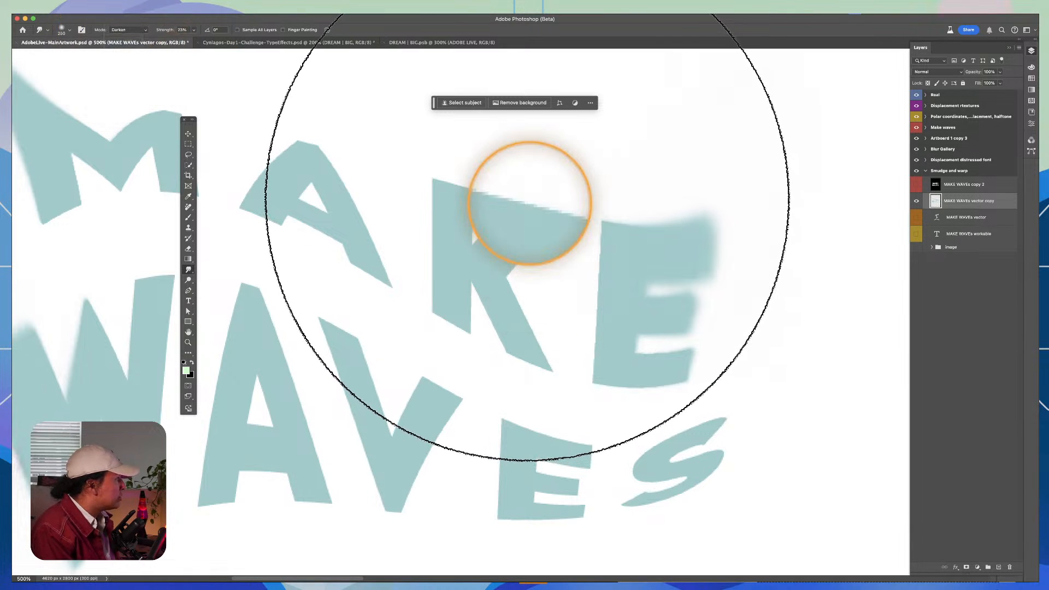
key("p")
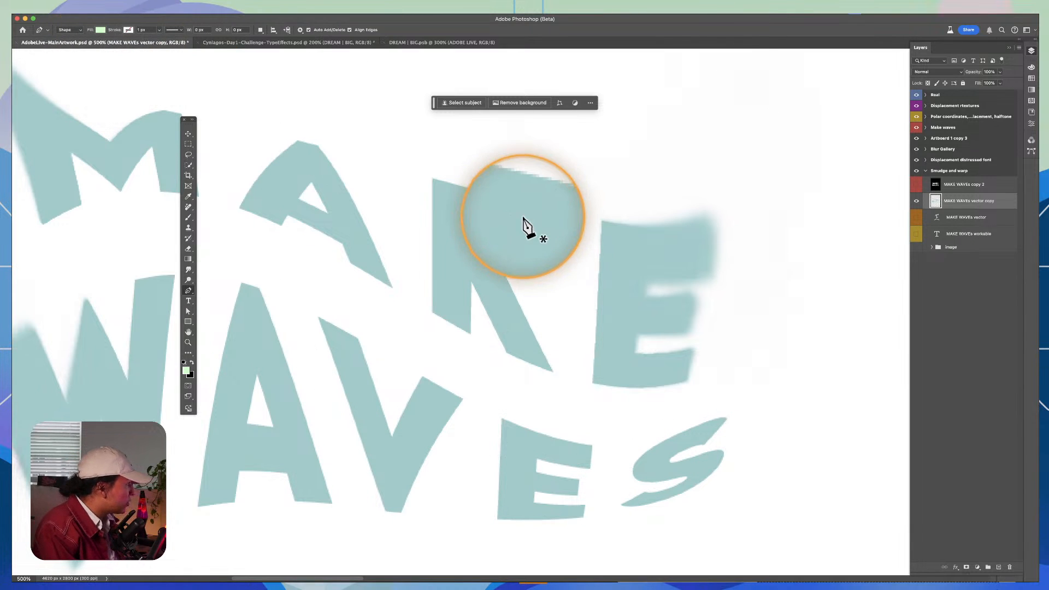
key("b")
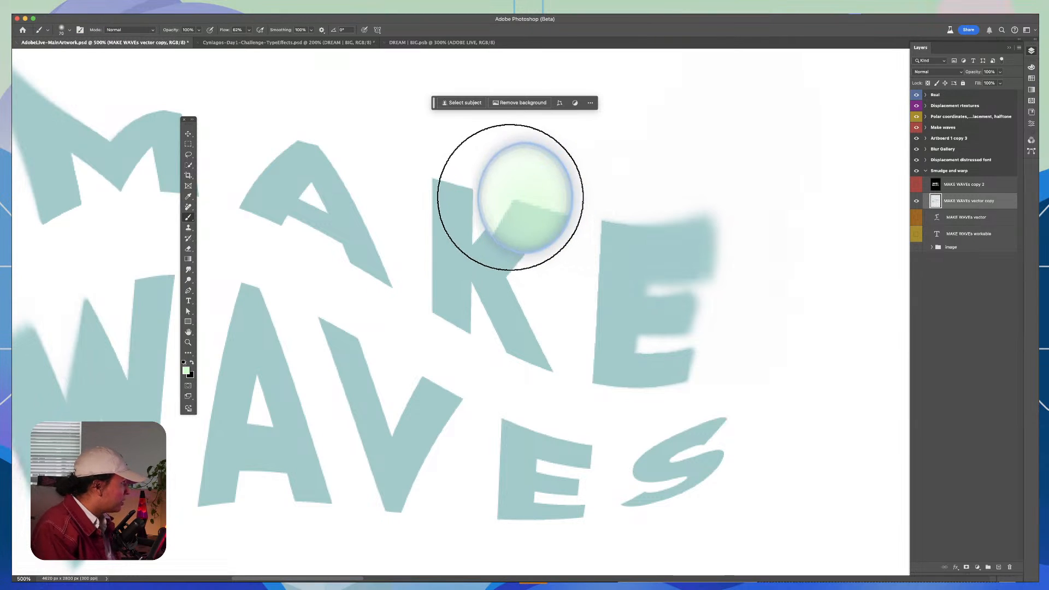
left_click(189, 270)
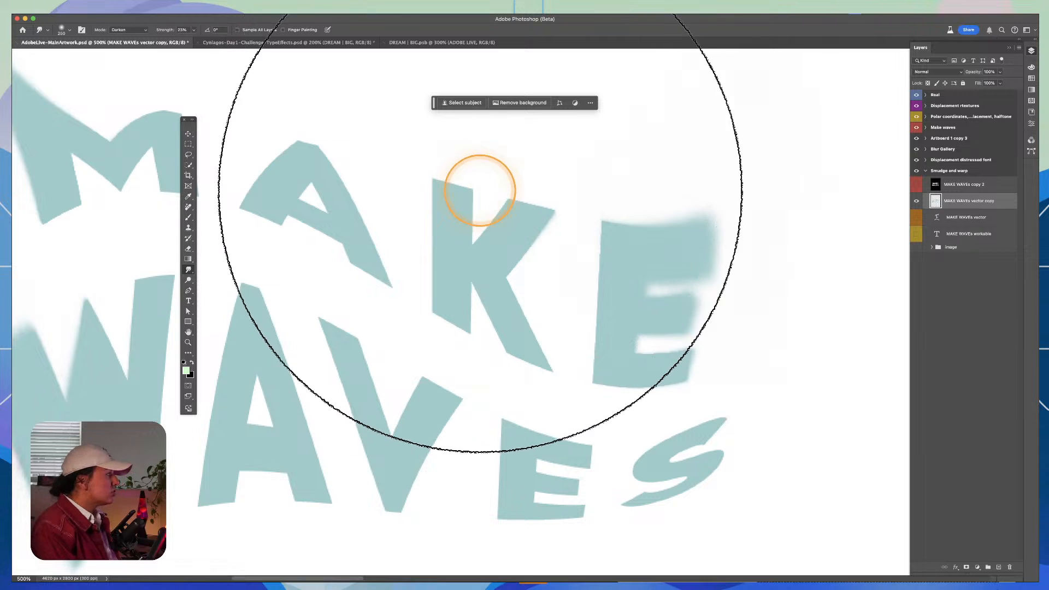
mouse_move(468, 183)
left_mouse_down()
mouse_move(421, 164)
mouse_move(432, 176)
left_mouse_up()
Step: Compare the artboard with the smudged MAKE WAVEs vector copy layer hidden and shown
key("super+minus")
key("super+minus")
key("super+minus")
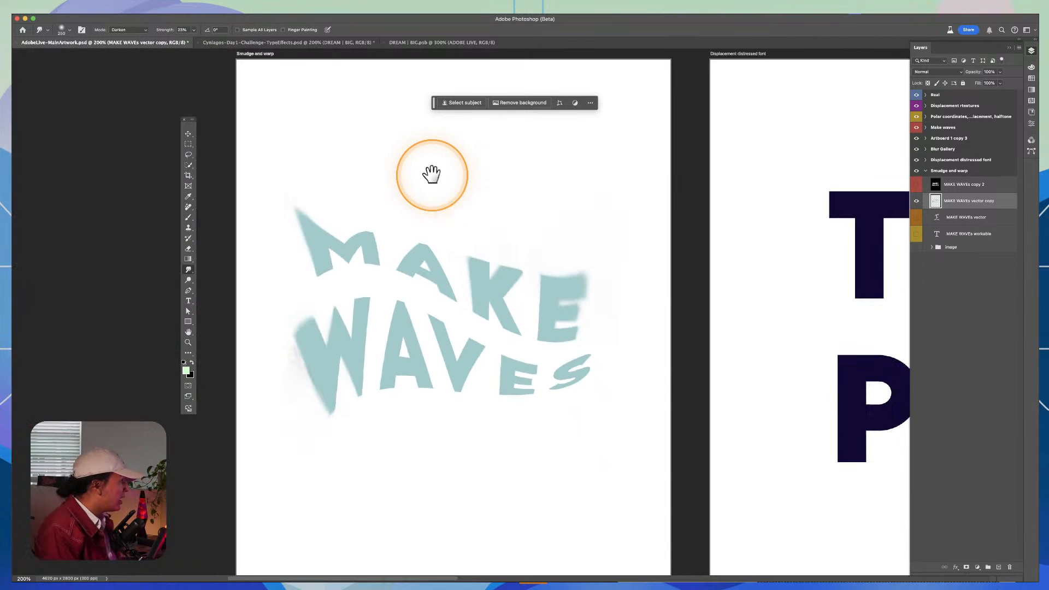
left_click_drag(495, 278, 550, 238)
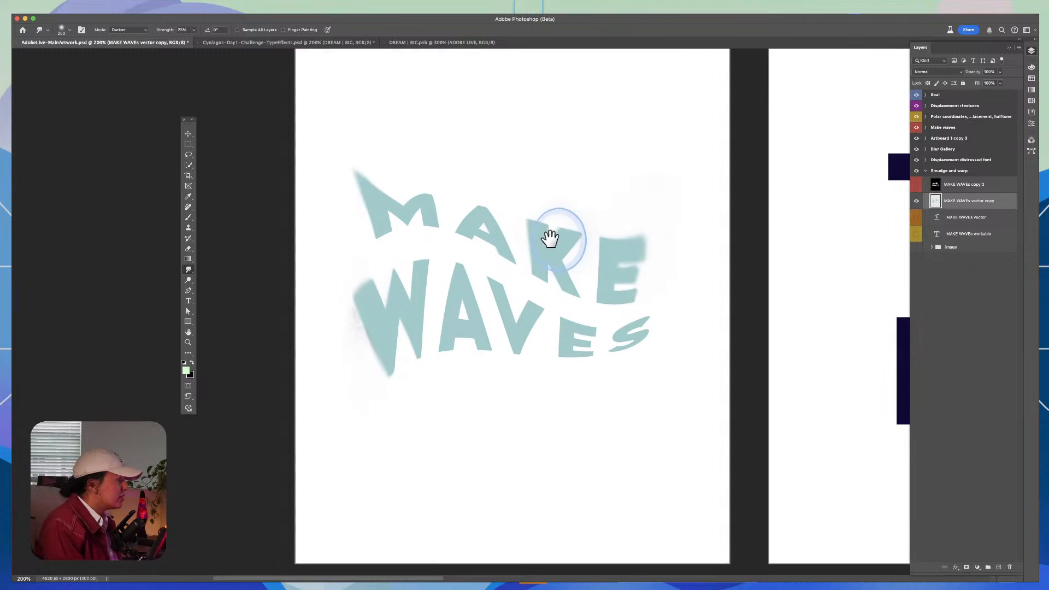
left_click(916, 201)
left_click(916, 201)
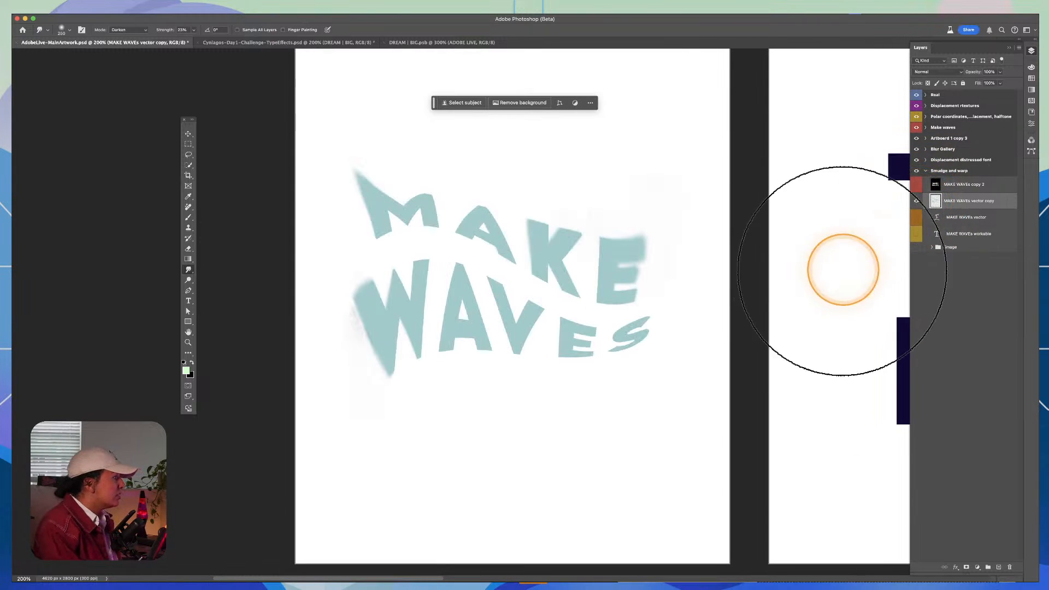
Step: Go to the TYPE text in the Displacement distressed font artboard with the Move tool active
mouse_move(836, 269)
left_mouse_down()
mouse_move(364, 396)
mouse_move(350, 347)
left_mouse_up()
key("v")
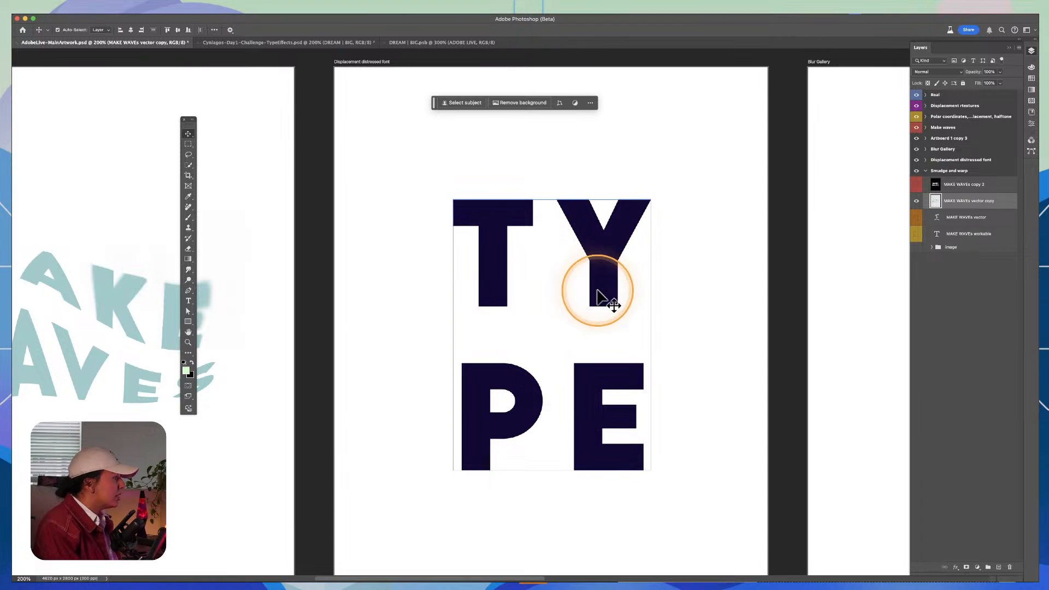
left_click_drag(601, 201, 594, 175)
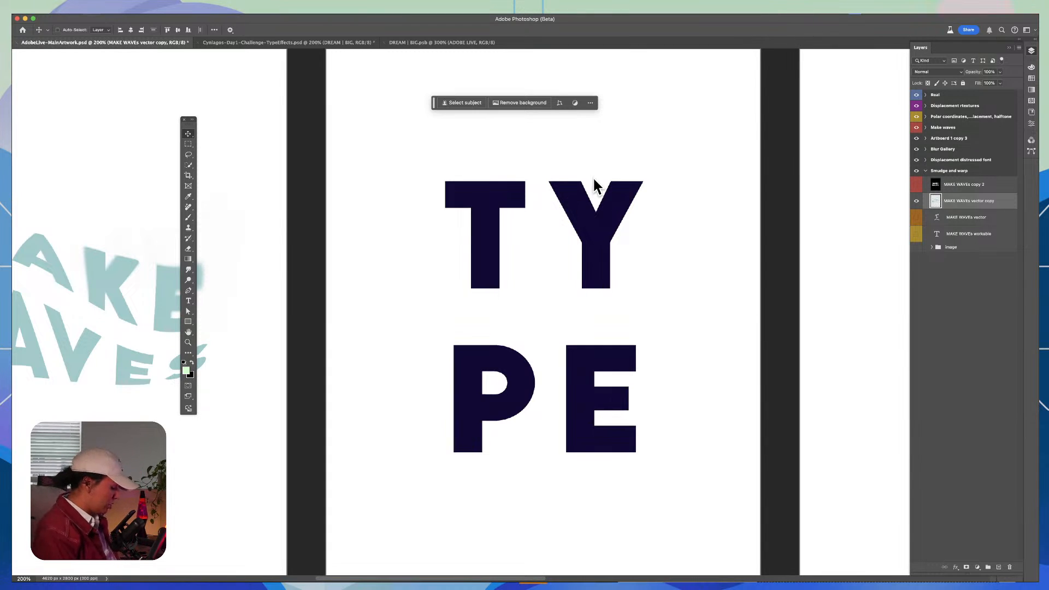
Step: Browse the Working File PSD folder and preview the Circledisplacement 2.psd and Displacement 2.psd displacement maps
key("super+o")
left_click(725, 385)
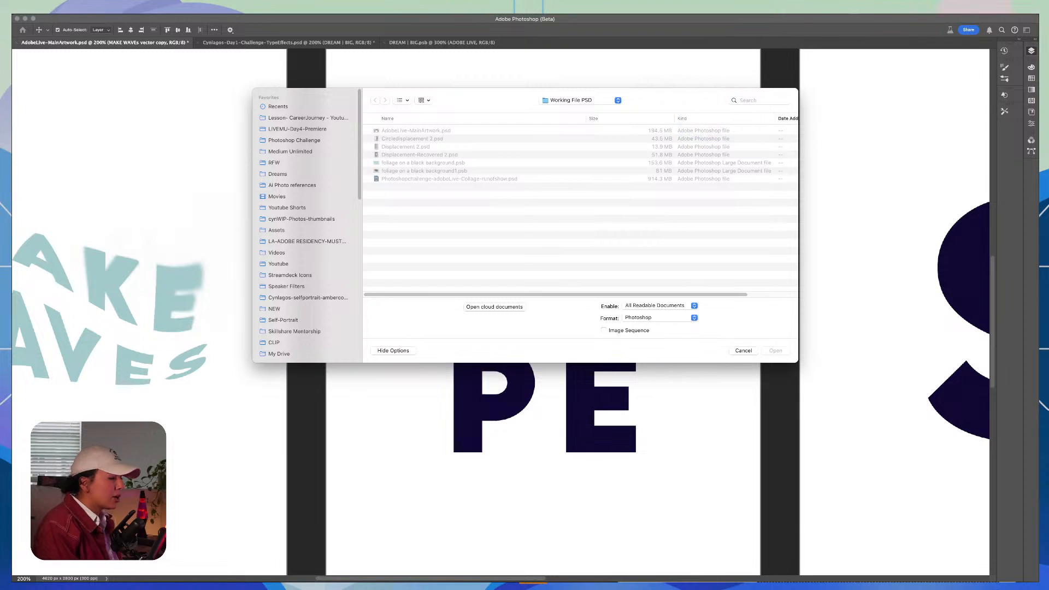
key("Escape")
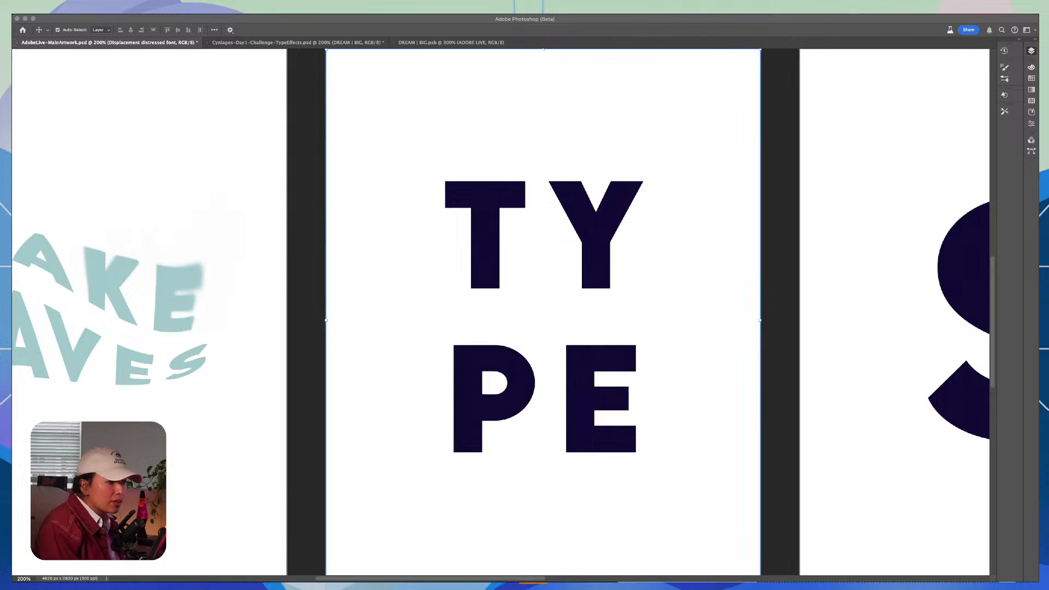
key("space")
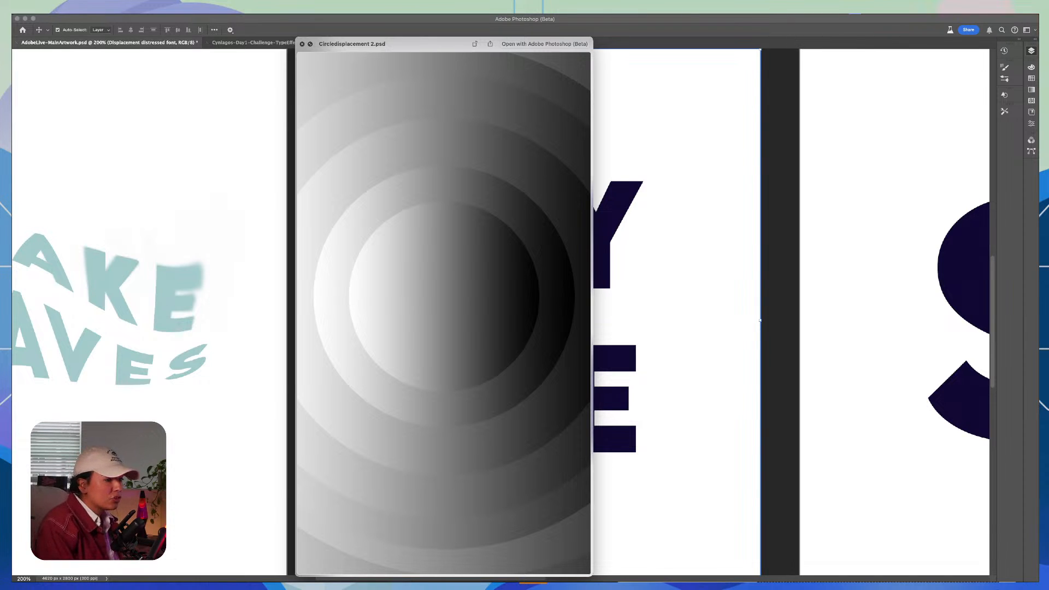
key("space")
key("space")
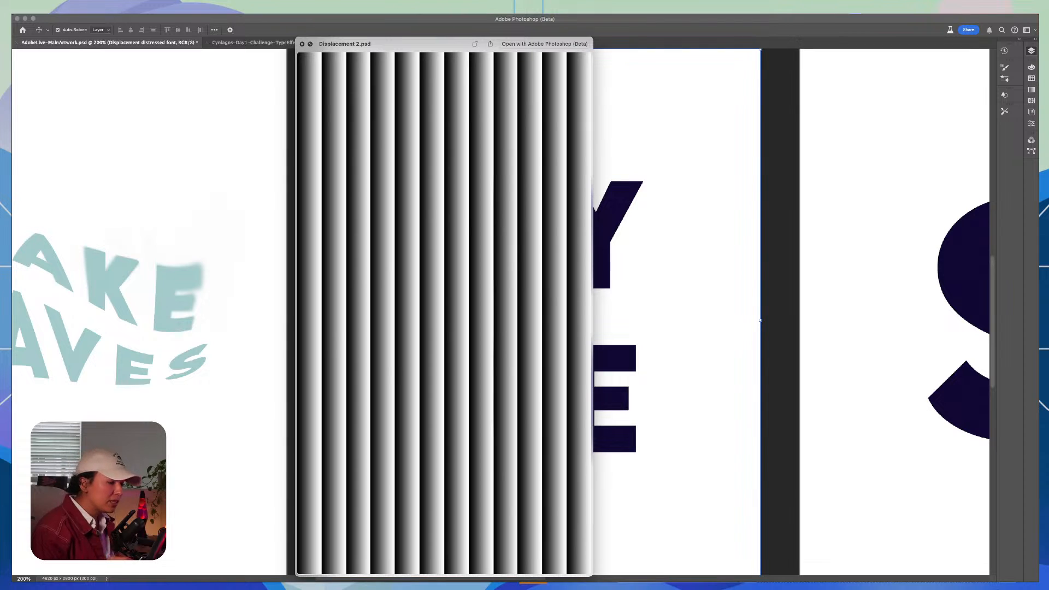
key("Up")
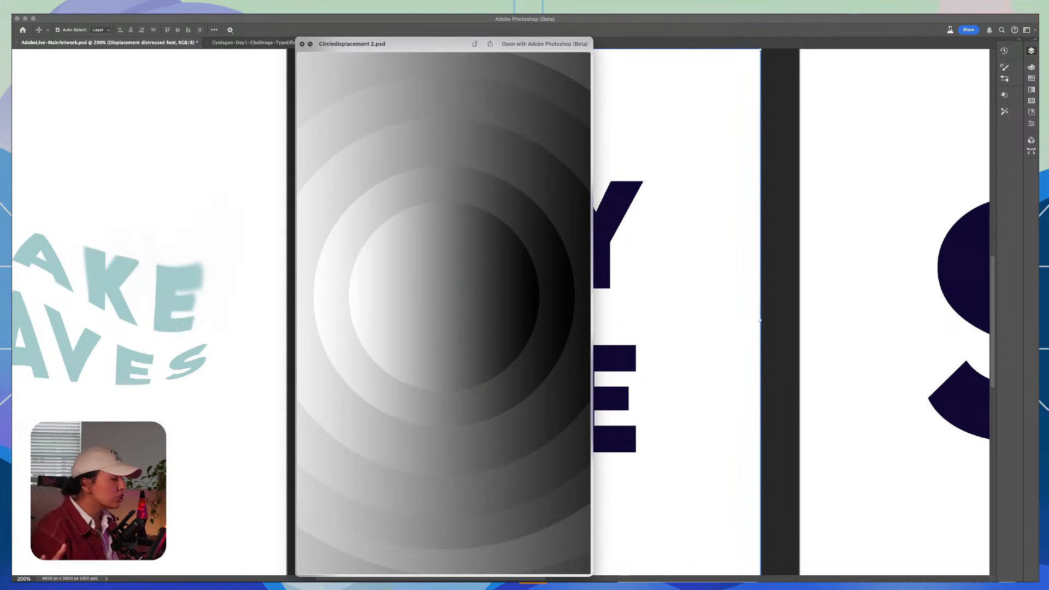
key("space")
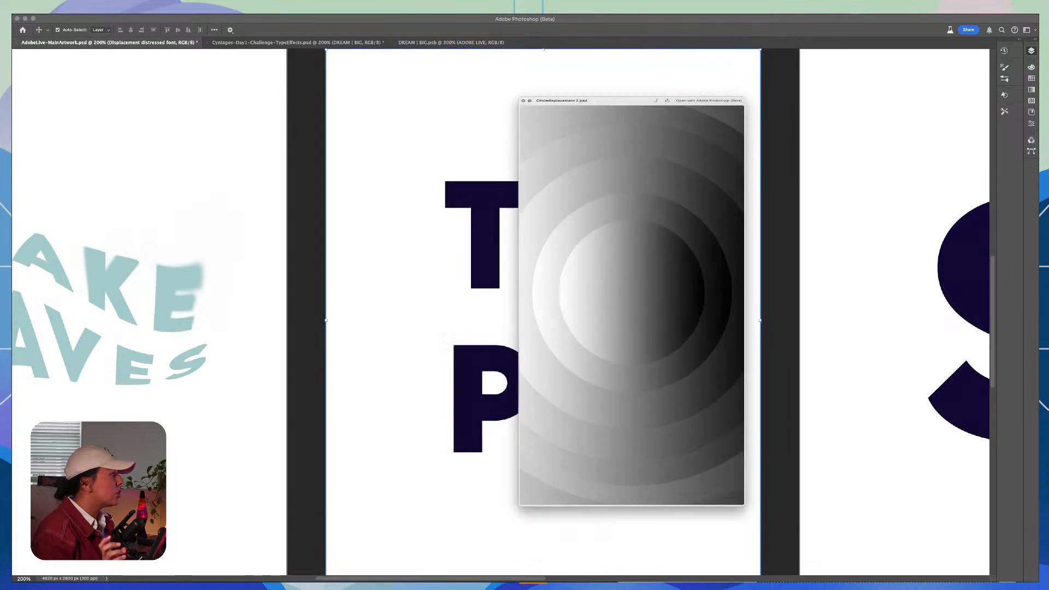
left_click(624, 189)
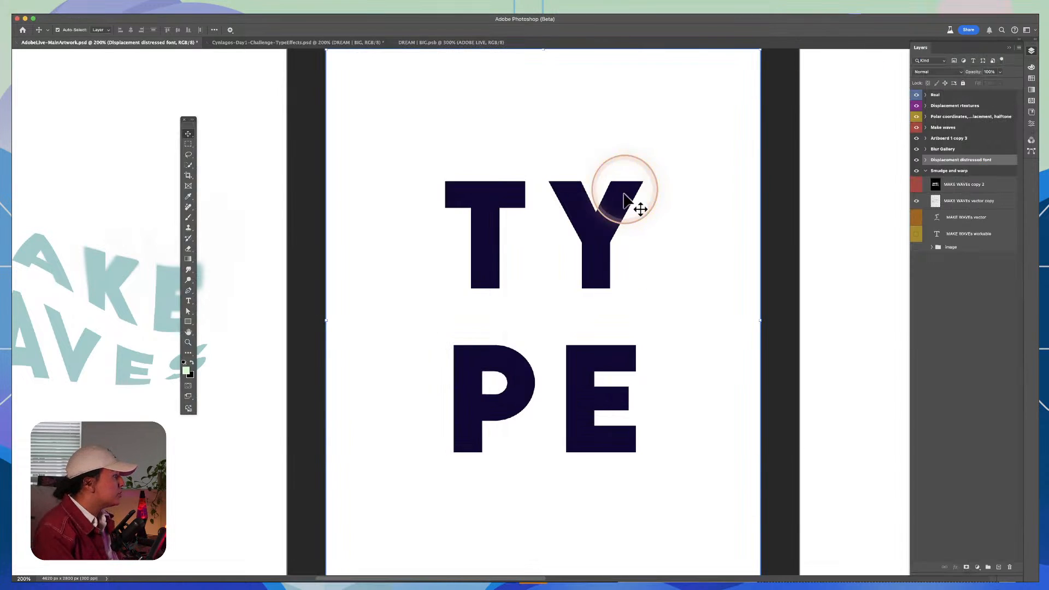
Step: Duplicate the TYPE VEctor text layer inside the Displacement distressed font artboard
left_click(925, 159)
left_click(935, 173)
left_click(954, 205)
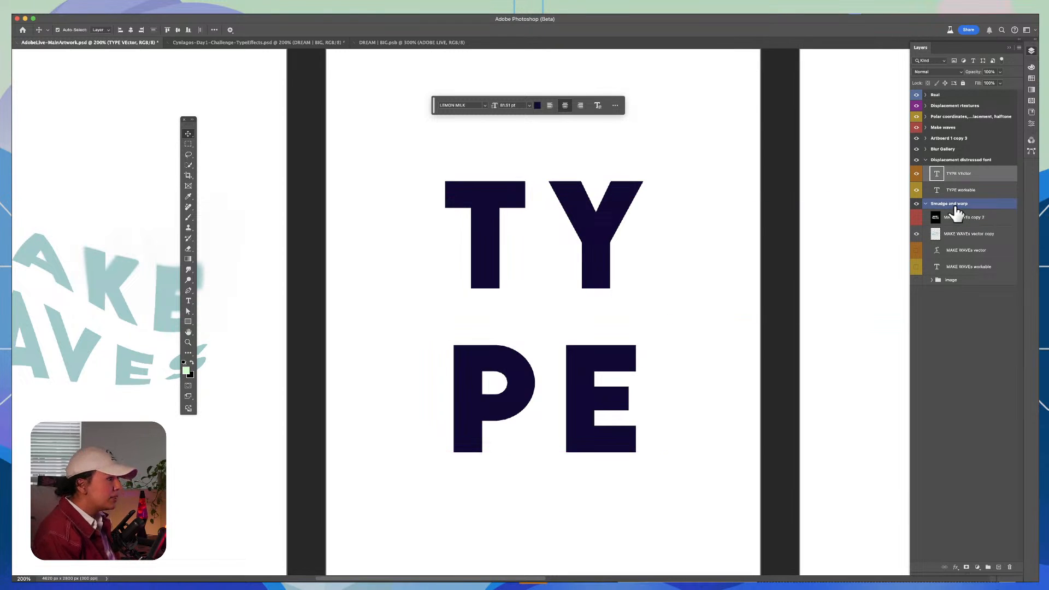
key("super+j")
left_click(948, 173)
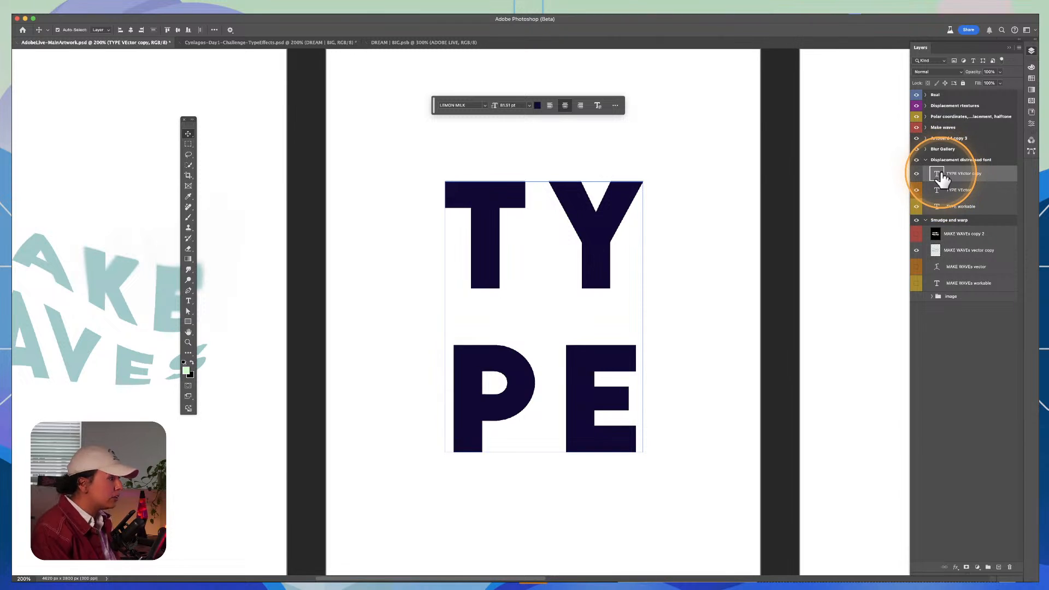
Step: Add a new layer directly beneath the TYPE VEctor copy layer and fill it with black
left_click(998, 567)
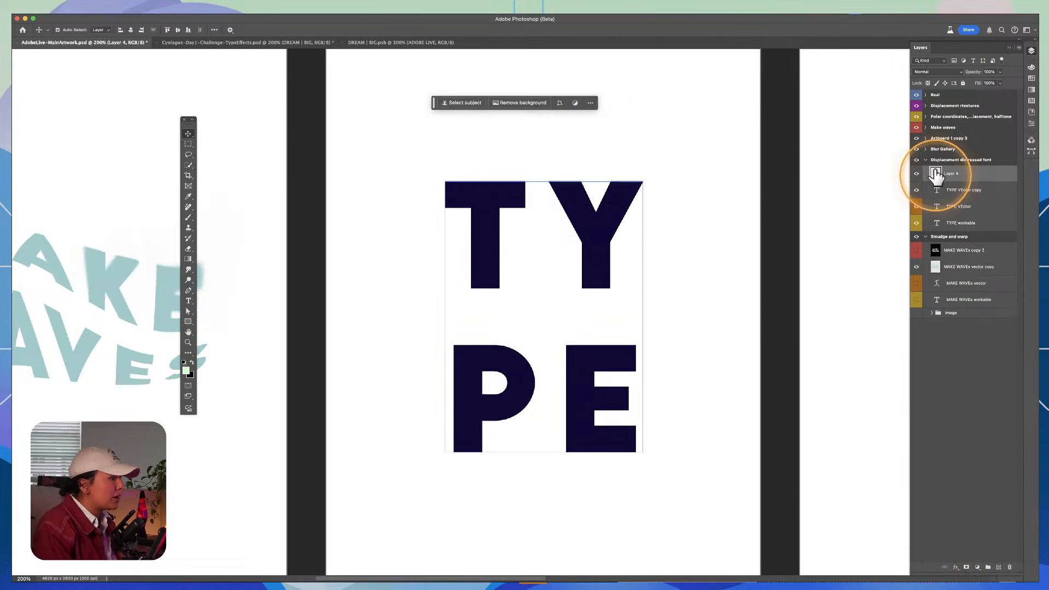
left_click_drag(933, 173, 947, 198)
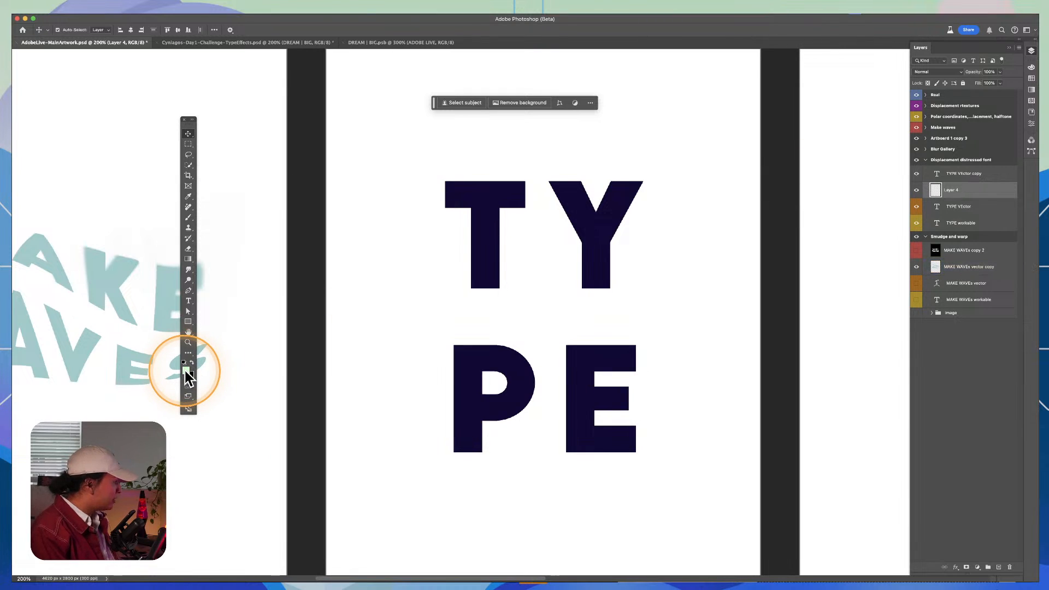
key("x")
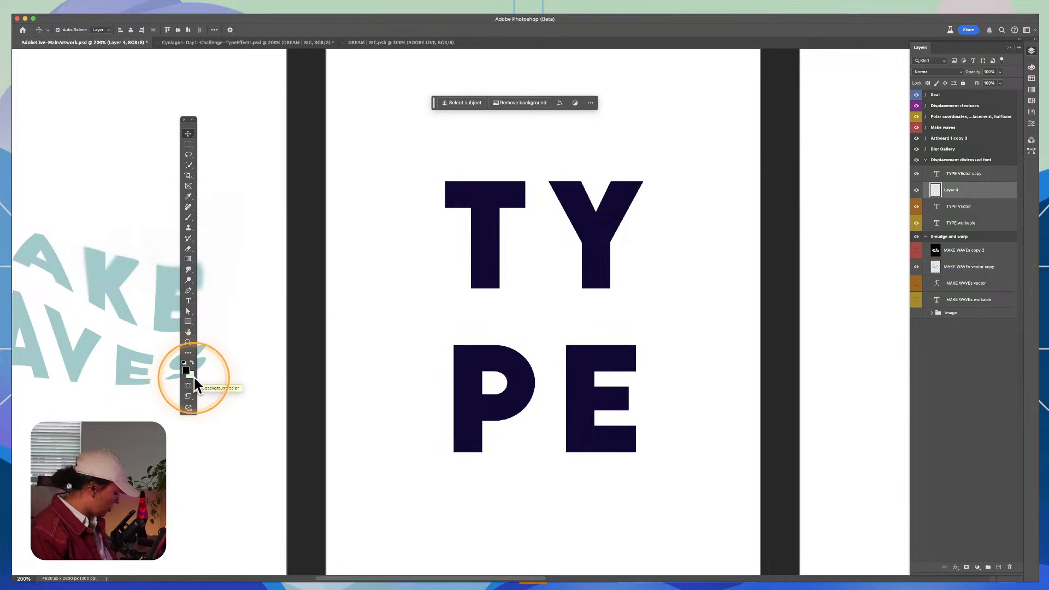
key("x")
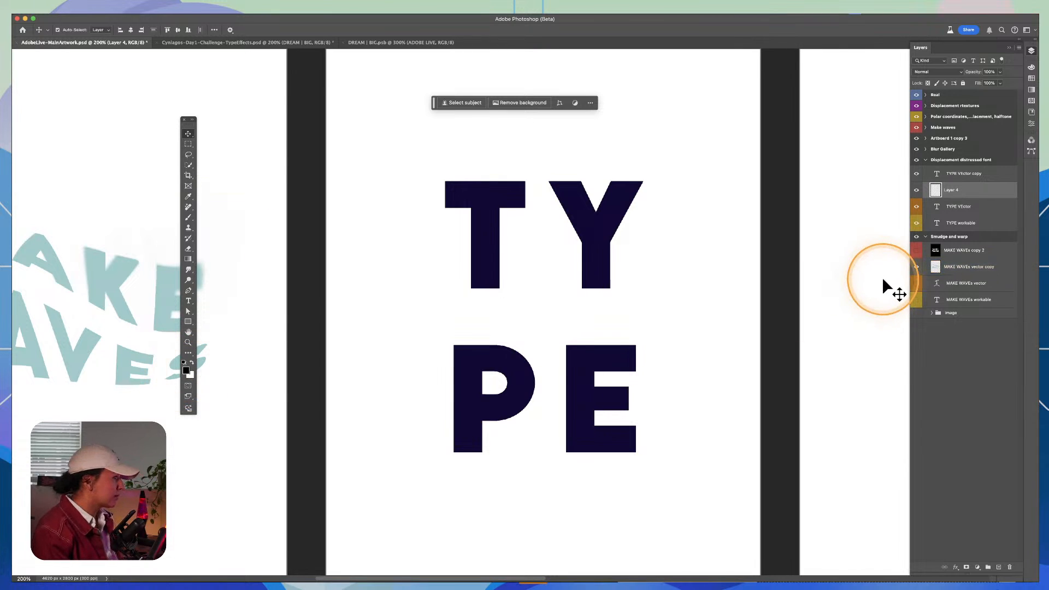
key("x")
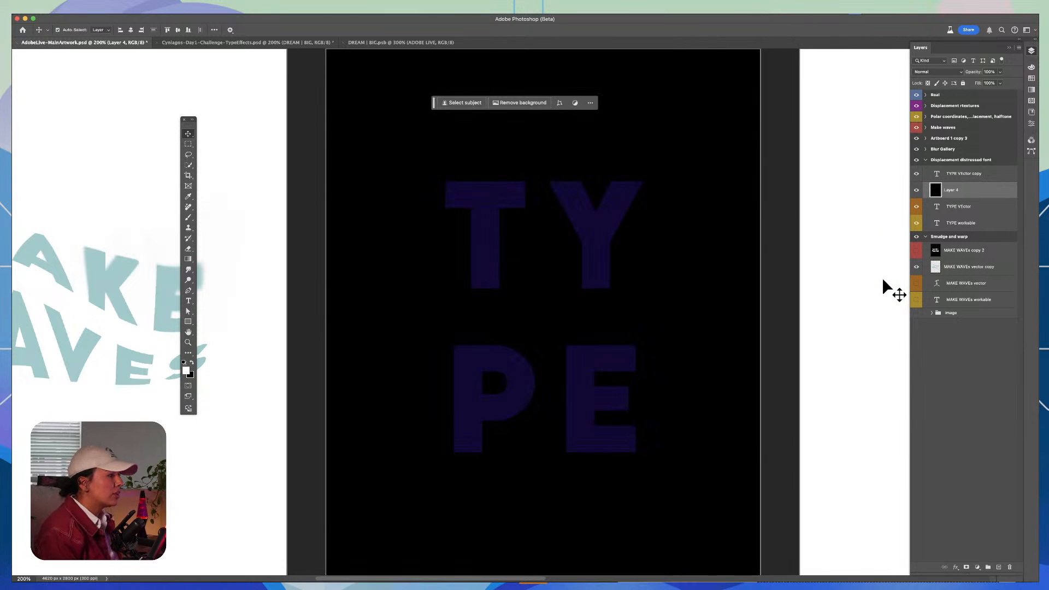
key("super+BackSpace")
Step: Recolor the TYPE VEctor copy text white
left_click(950, 208, "super")
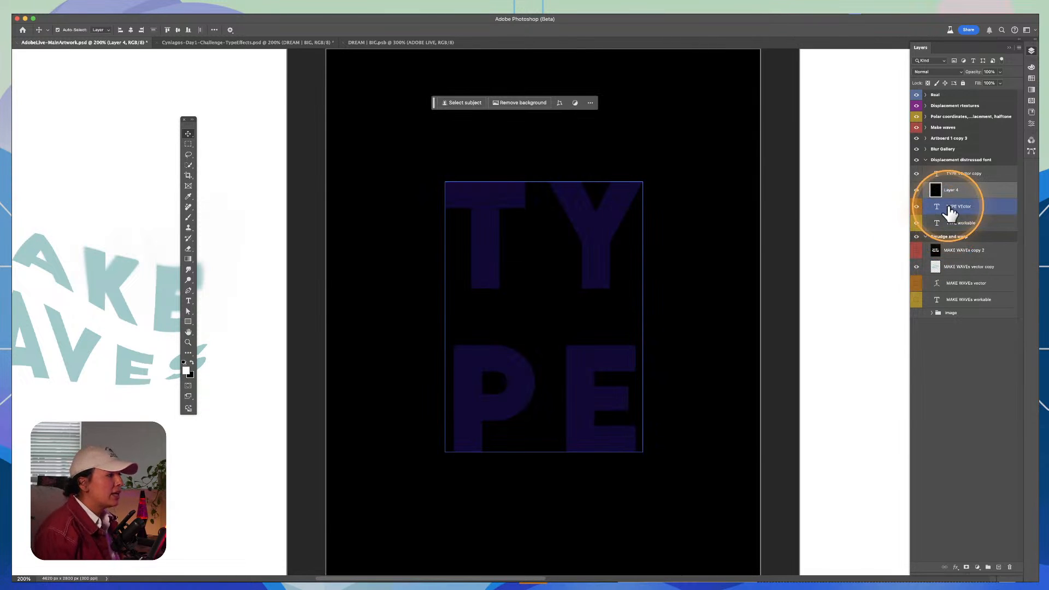
left_click(967, 174)
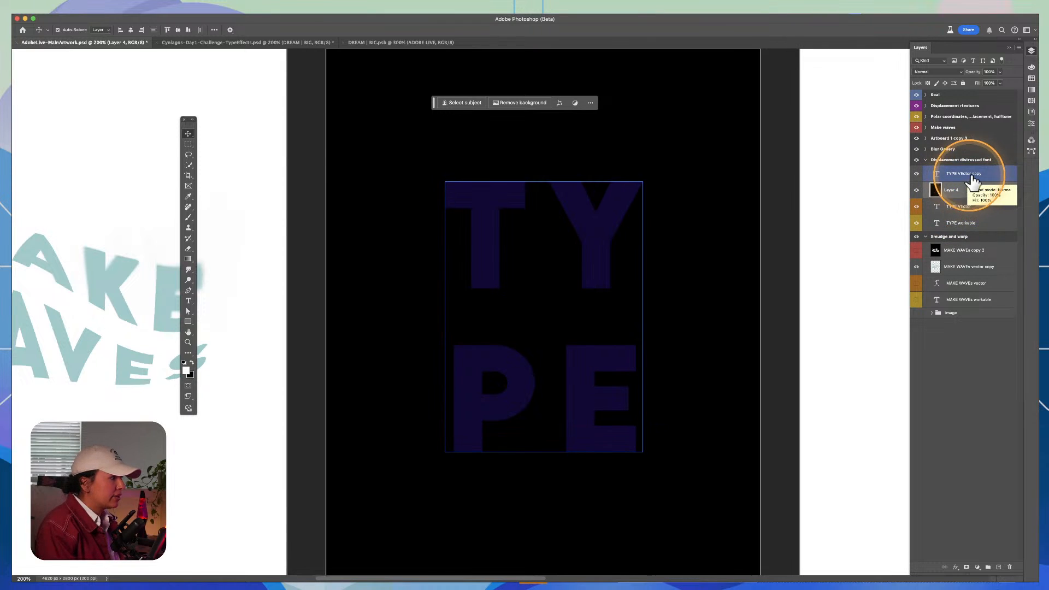
key("x")
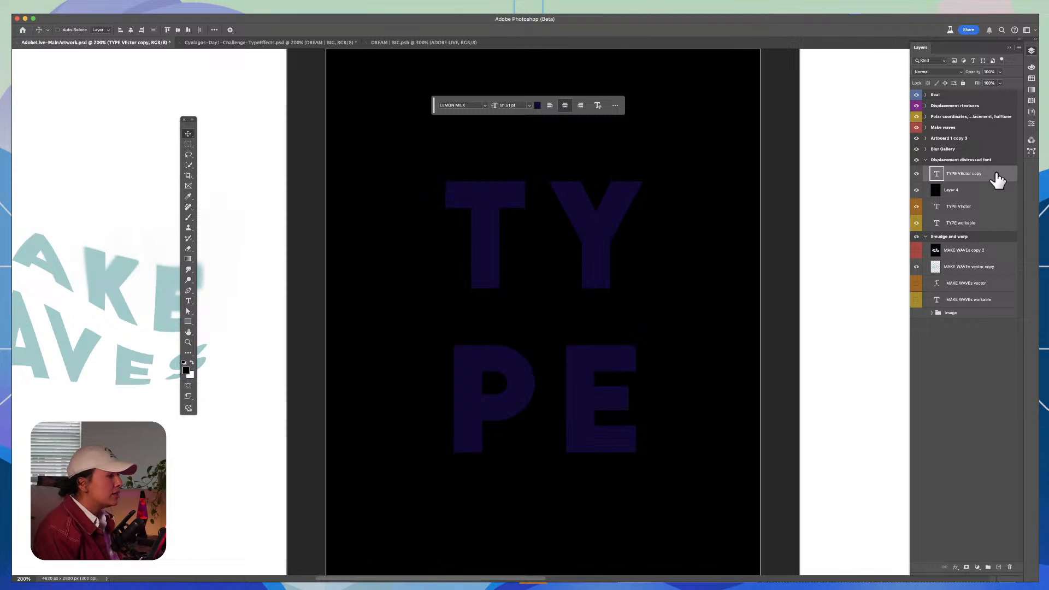
key("super+BackSpace")
Step: Merge the TYPE VEctor copy text with the black-filled layer into a single layer
left_click(989, 177)
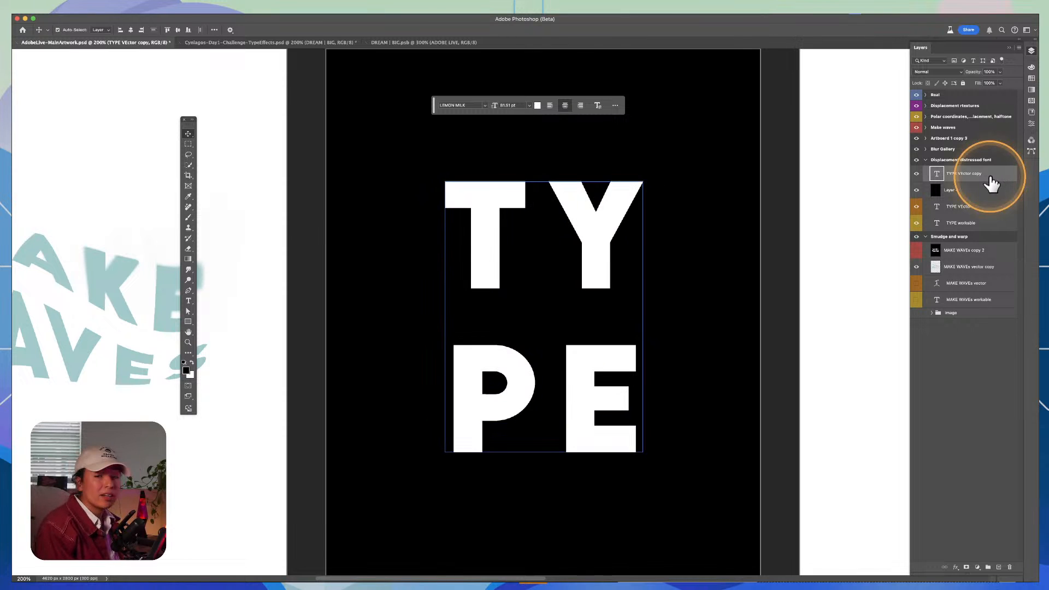
left_click(962, 192, "shift")
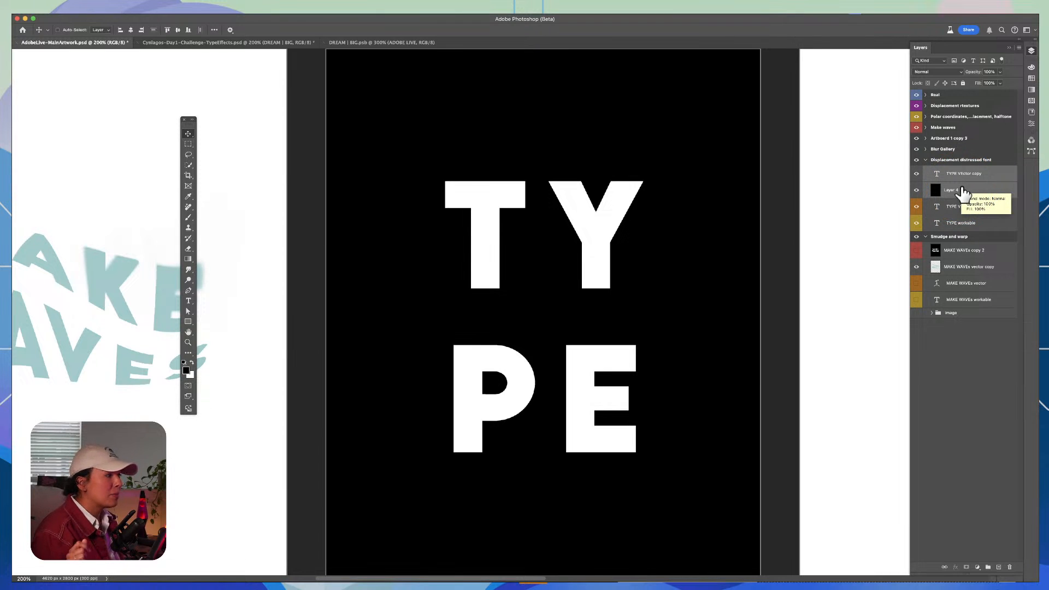
key("super+e")
left_click(962, 192)
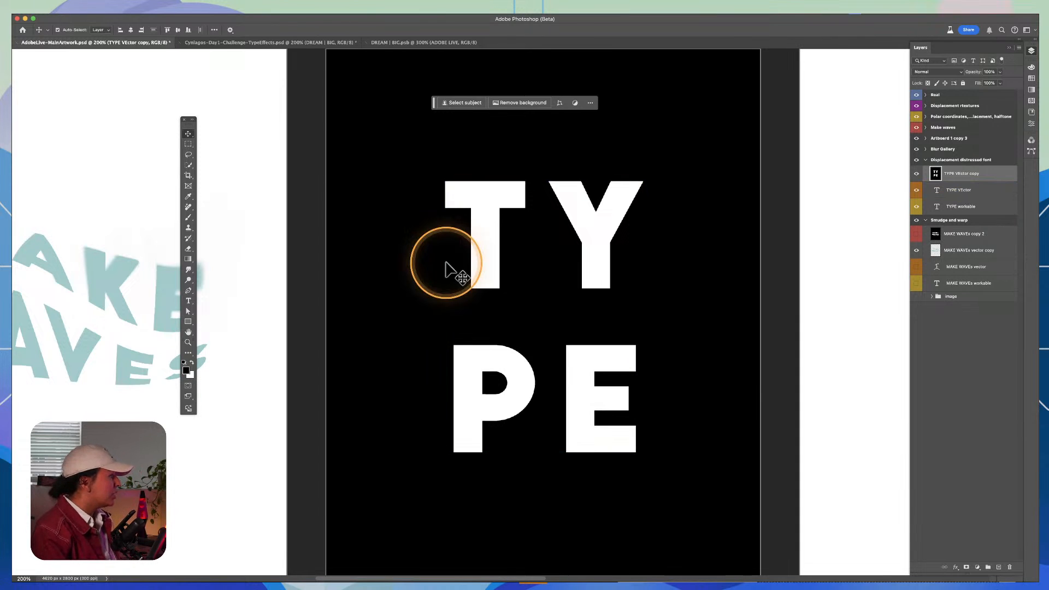
Step: Open the merged TYPE layer in the Filter Gallery's Glass filter and preview the letters at 300%
key("z")
left_click(475, 264, "alt")
left_click_drag(553, 319, 571, 339)
left_click(550, 371)
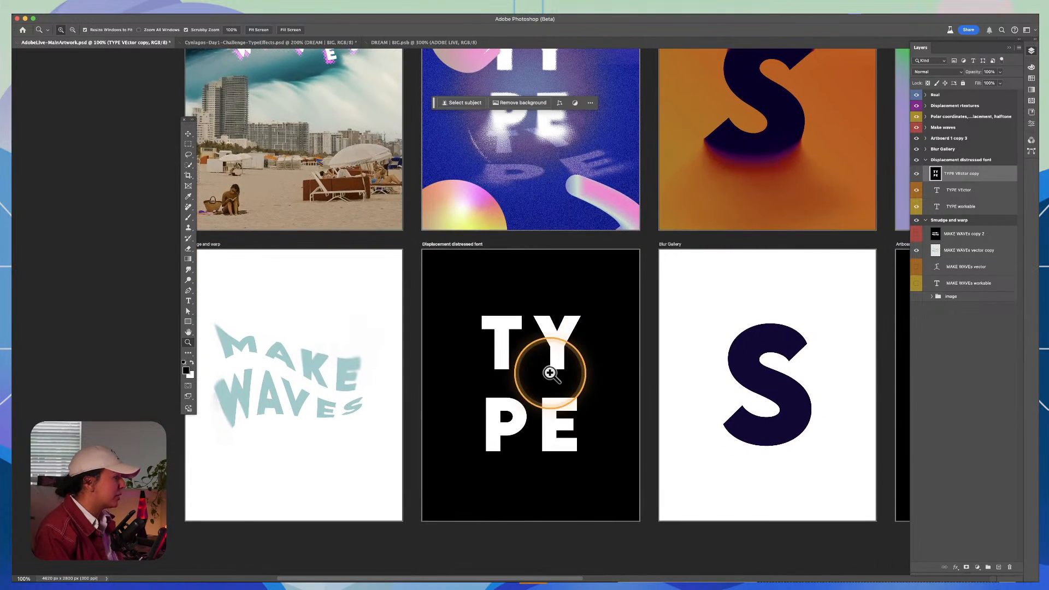
left_click(214, 16)
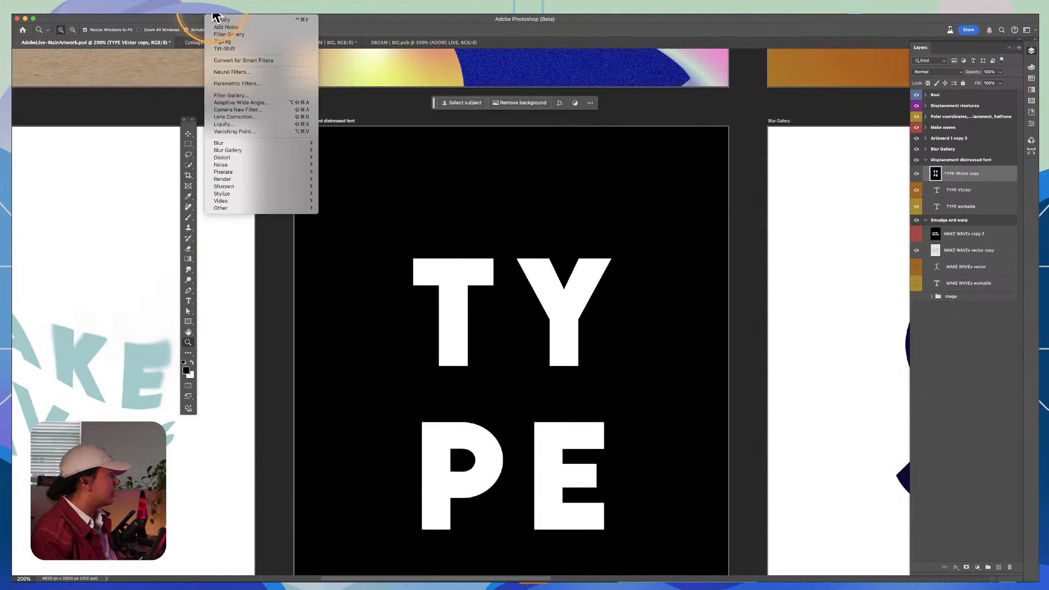
left_click(247, 95)
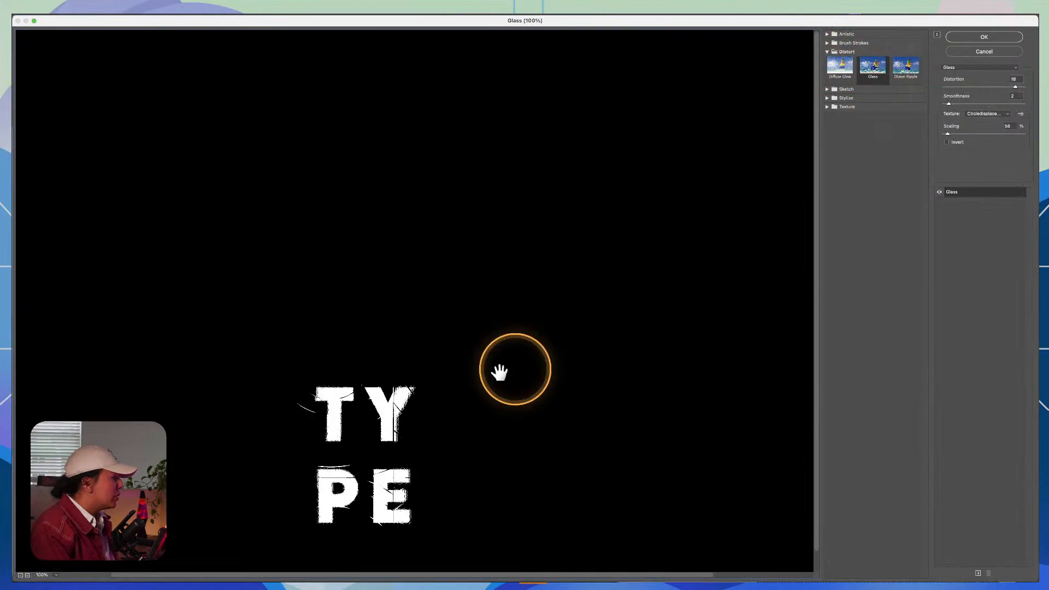
left_click_drag(346, 427, 524, 204)
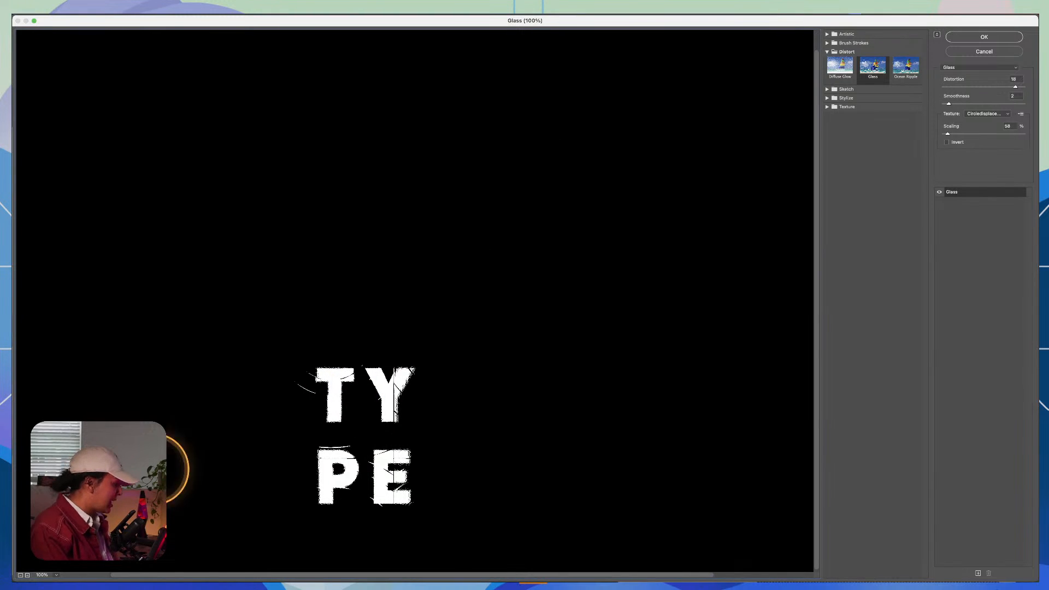
left_click(27, 575)
left_click(27, 575)
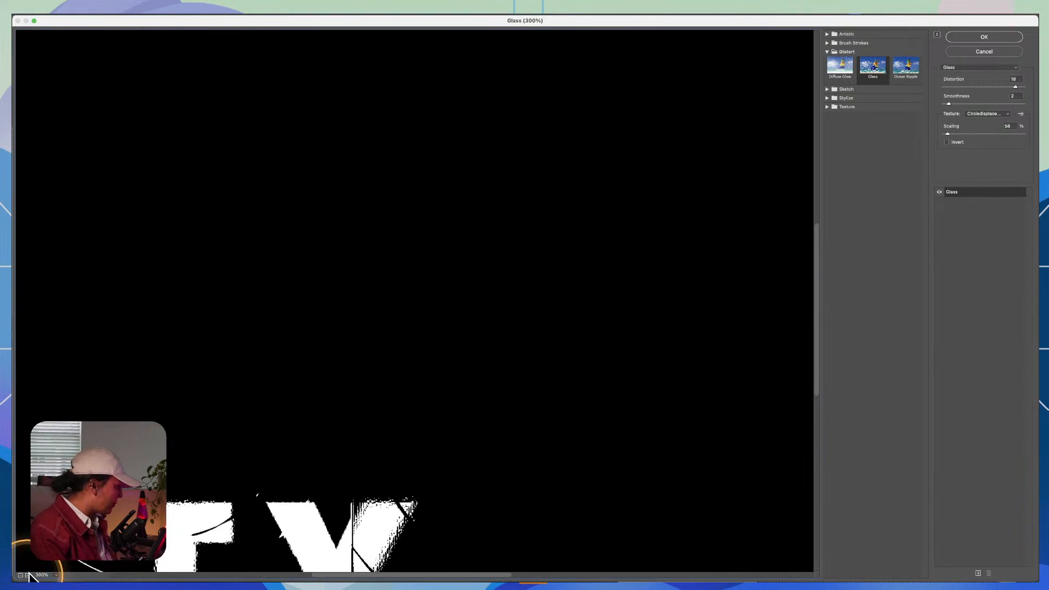
left_click_drag(275, 502, 452, 119)
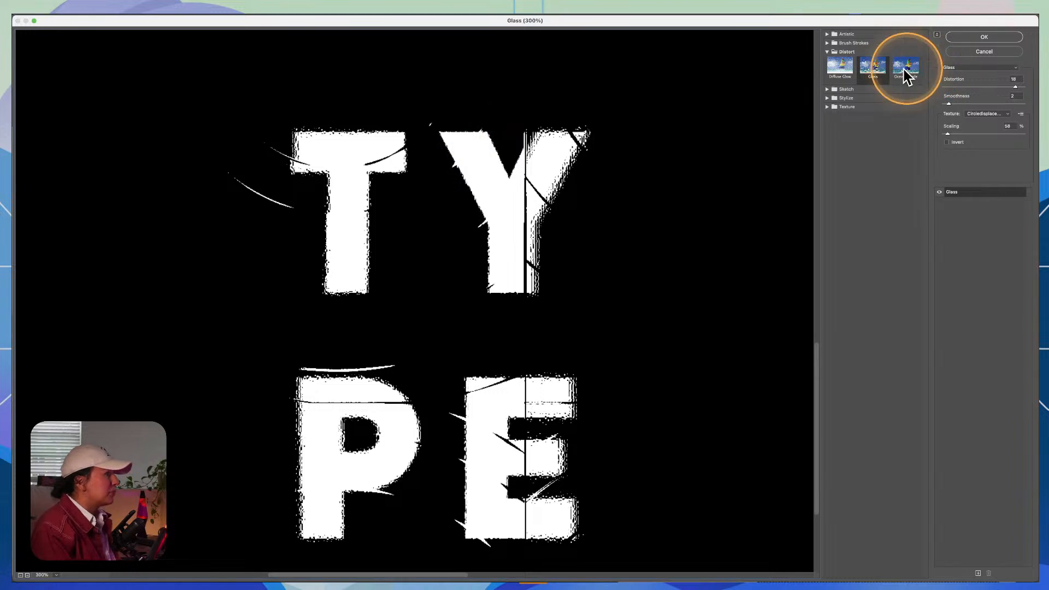
Step: Try the Frosted and Canvas textures in the Glass filter on the TYPE lettering
left_click(978, 113)
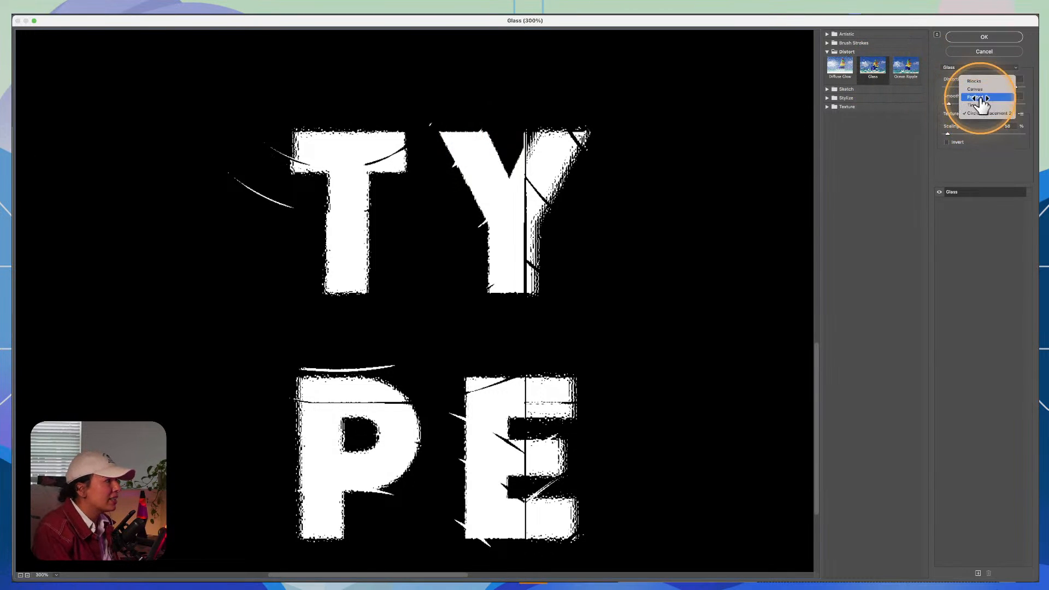
left_click(977, 97)
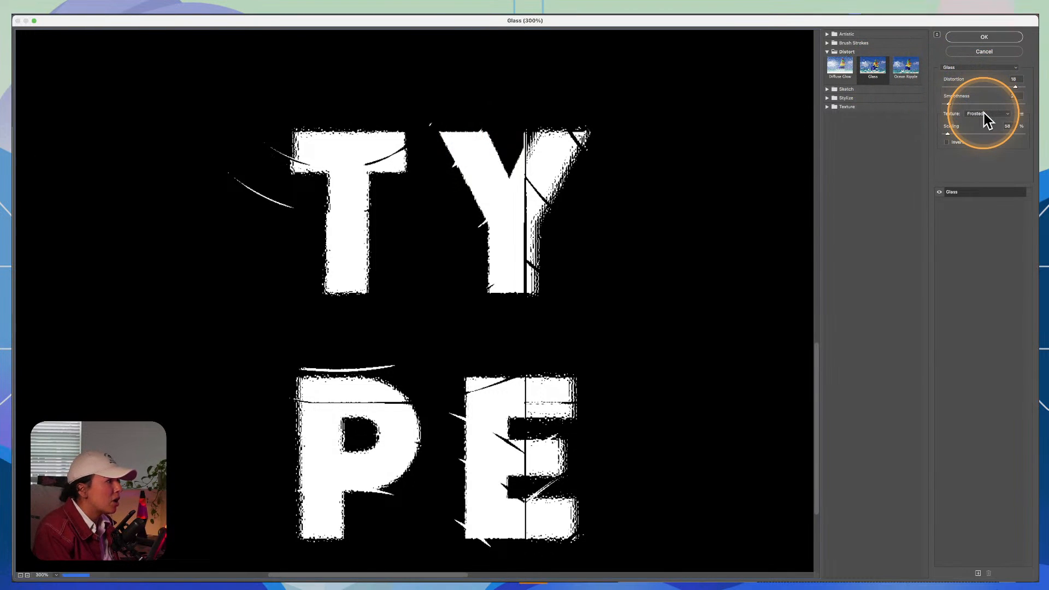
left_click(983, 116)
left_click(980, 101)
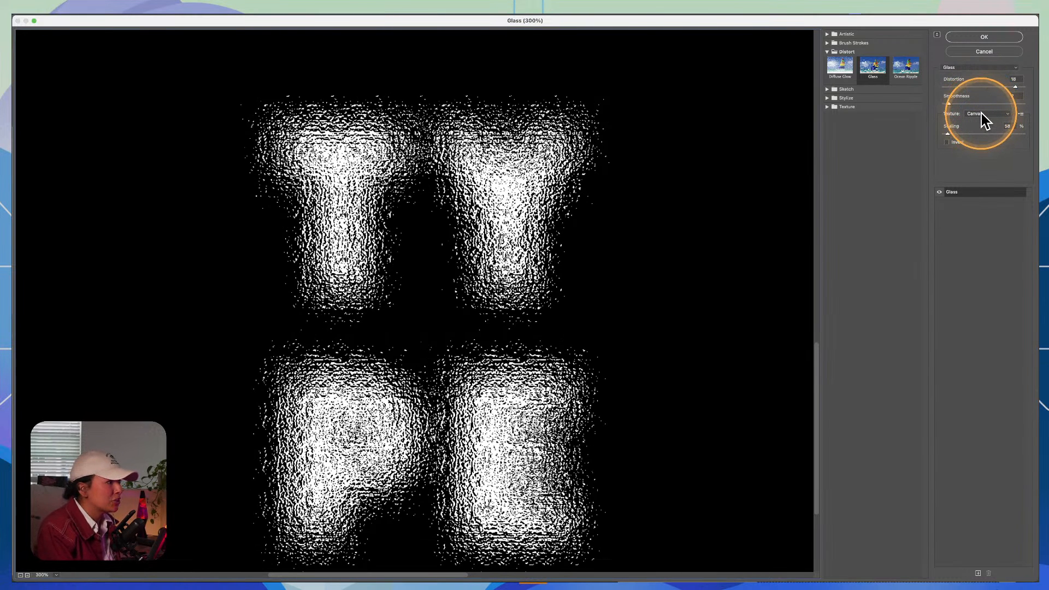
left_click(981, 116)
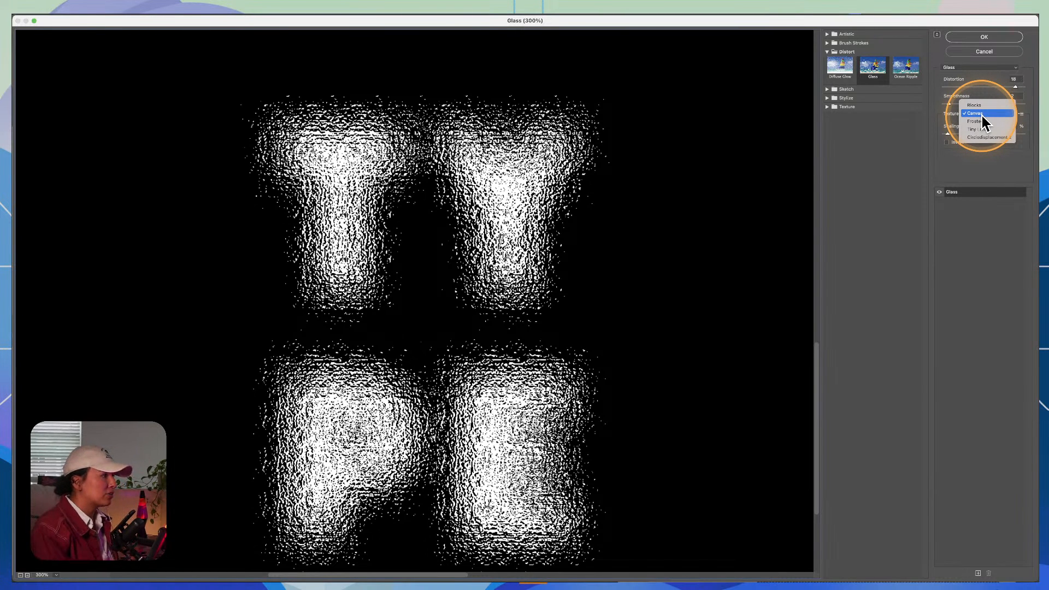
left_click(980, 113)
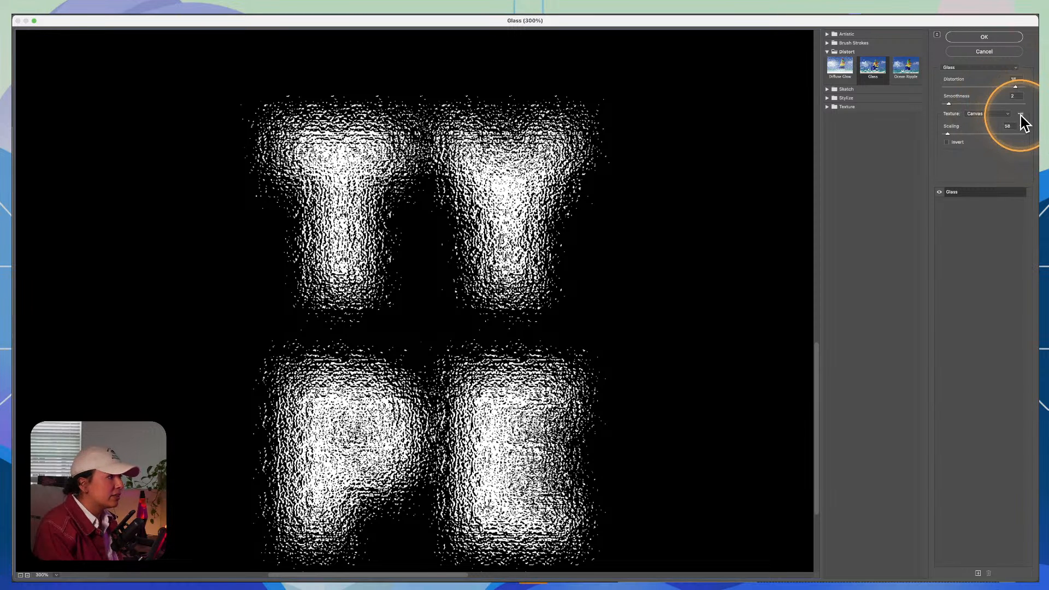
Step: Preview the displacement maps in the Working File PSD folder and load Circledisplacement 2.psd as the Glass texture
left_click(1020, 115)
left_click(1007, 124)
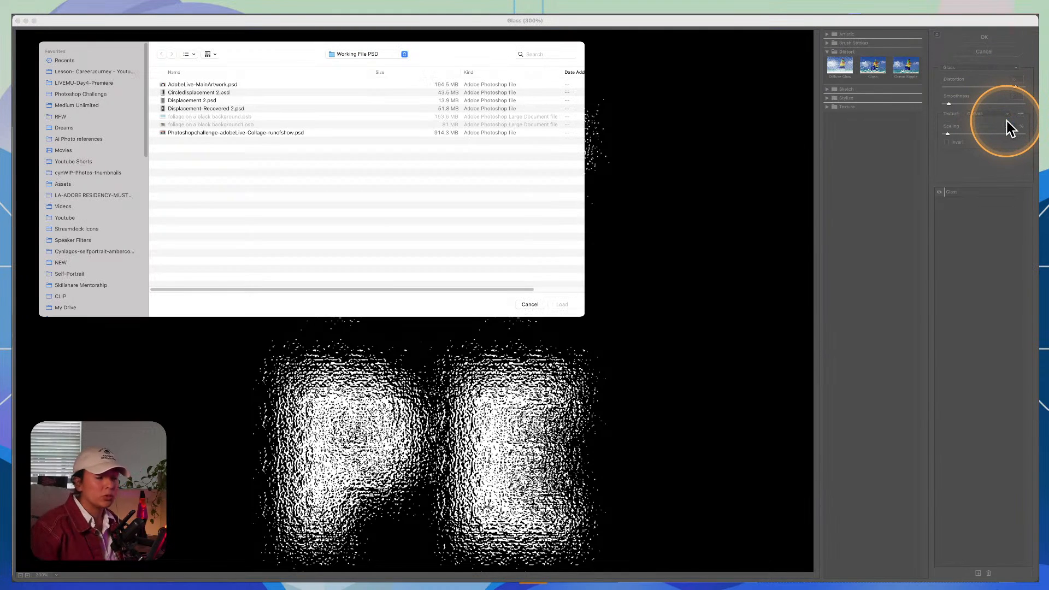
left_click(203, 102)
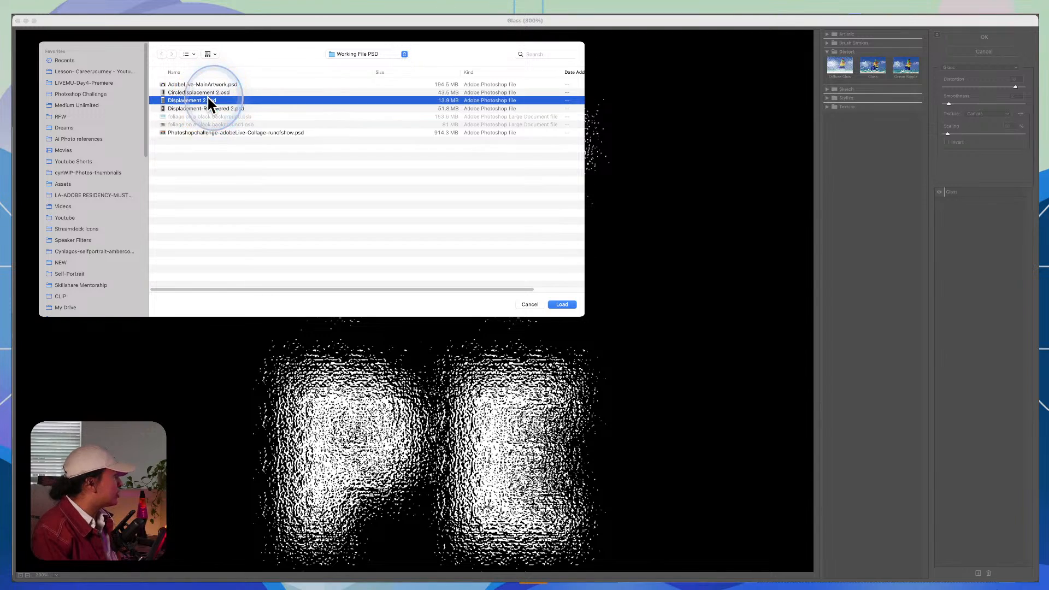
key("space")
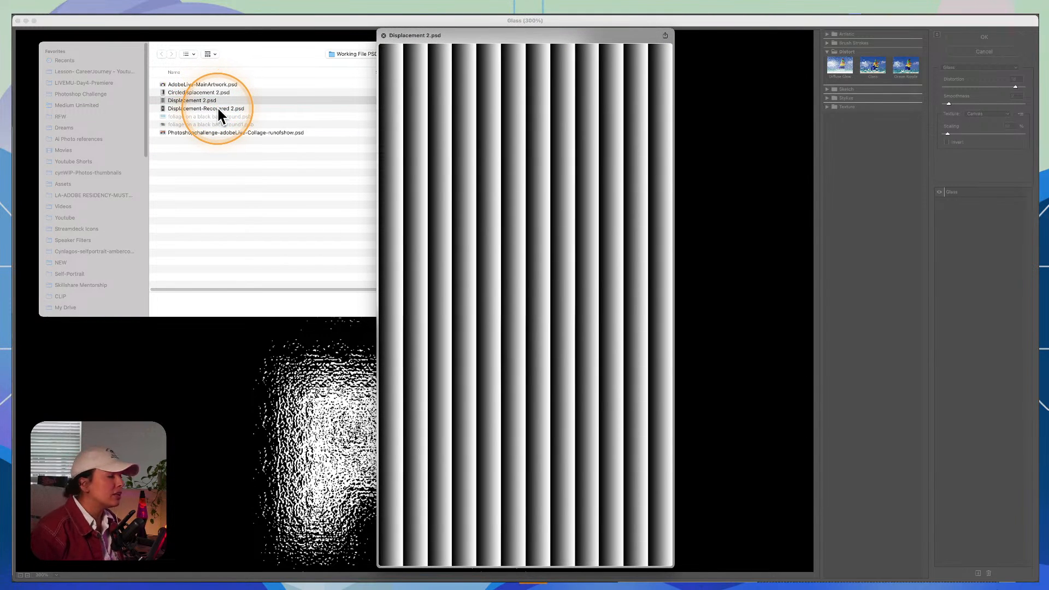
key("Up")
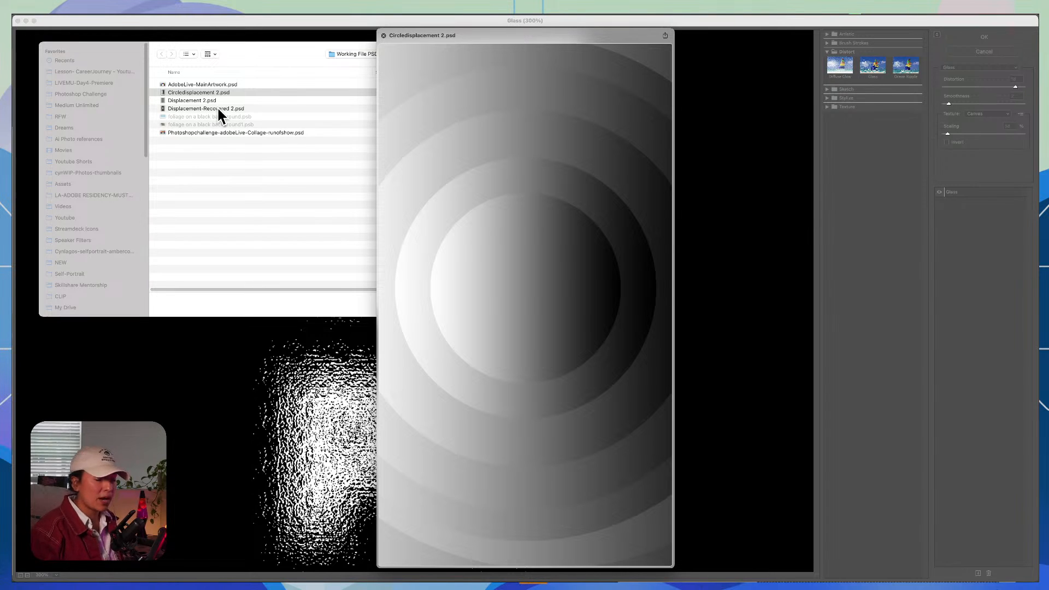
key("space")
key("Return")
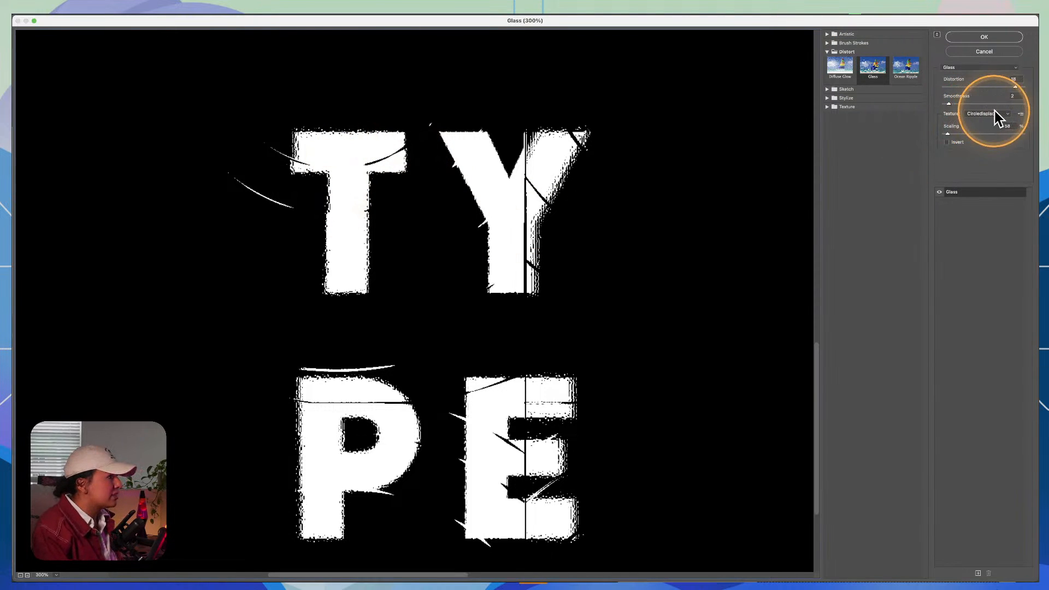
Step: Load Displacement 2.psd as the Glass filter's texture and apply the filter to the TYPE layer
left_click(1019, 114)
left_click(1017, 124)
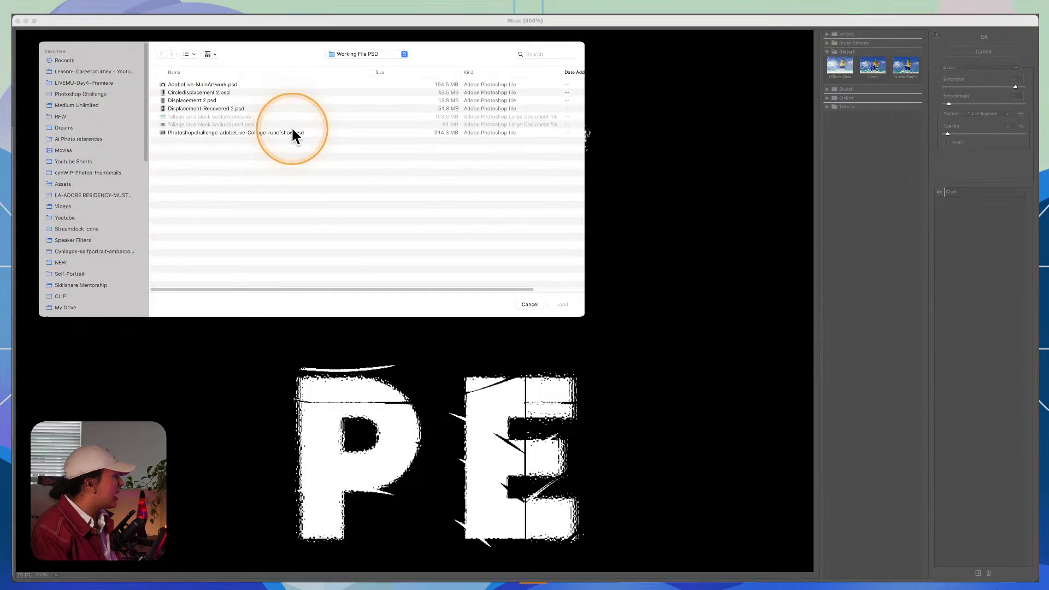
left_click(257, 109)
left_click(254, 100)
left_click(252, 92)
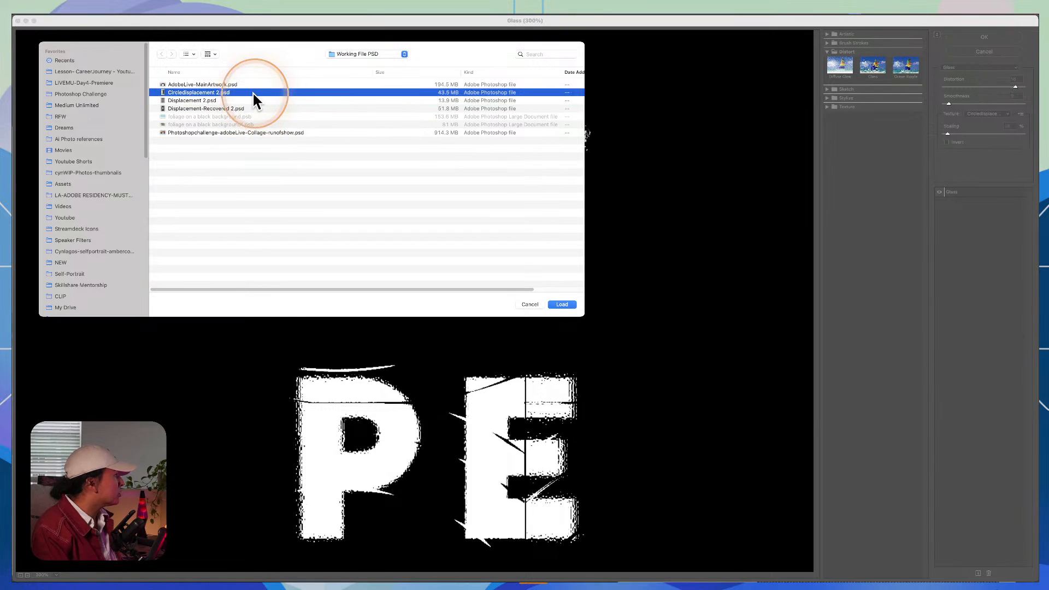
left_click(252, 100)
key("space")
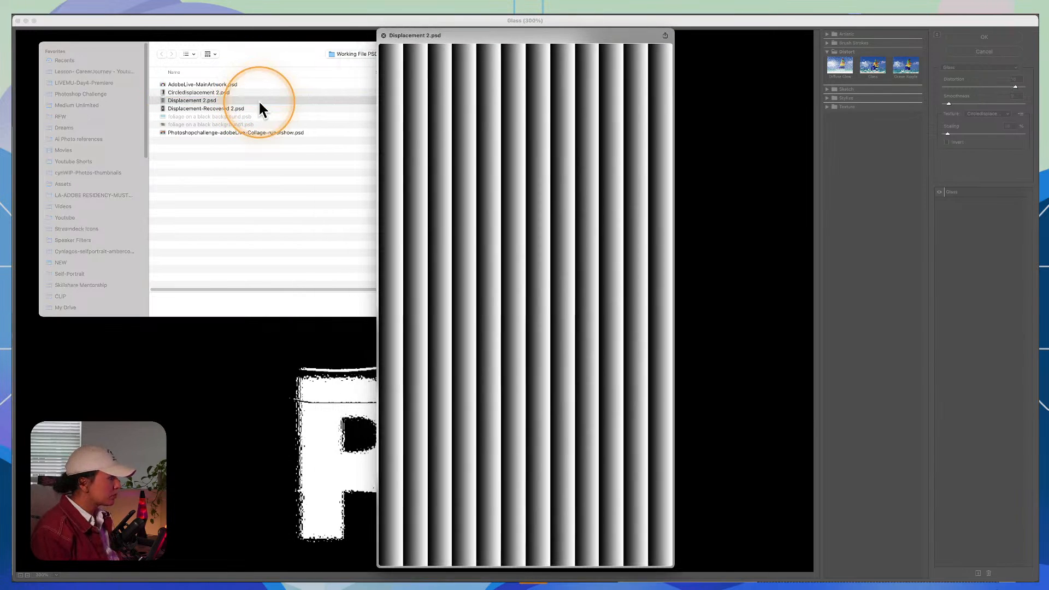
key("space")
key("Up")
key("Up")
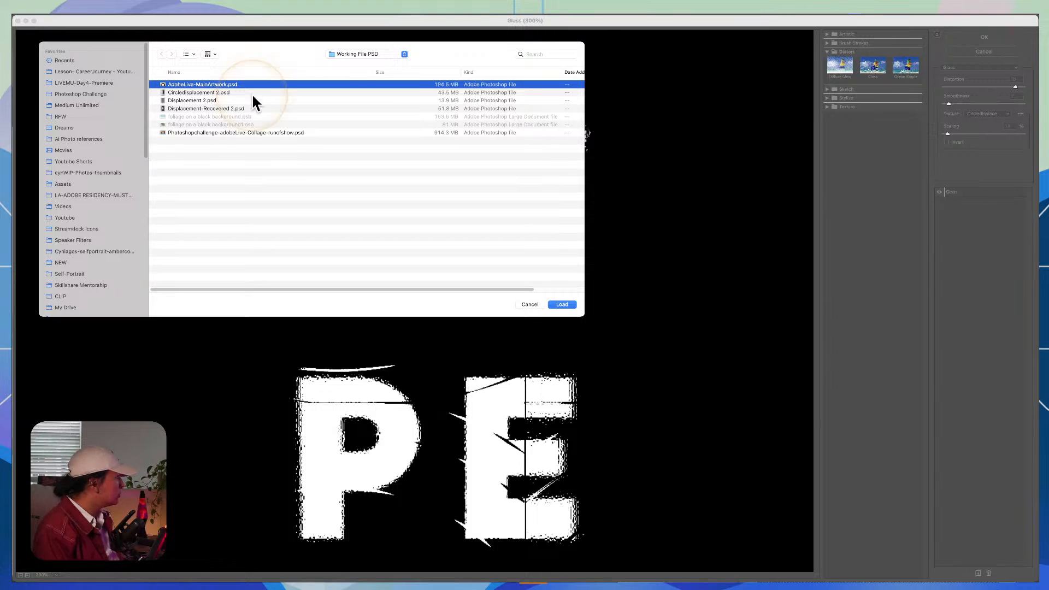
left_click(204, 100)
double_click(205, 100)
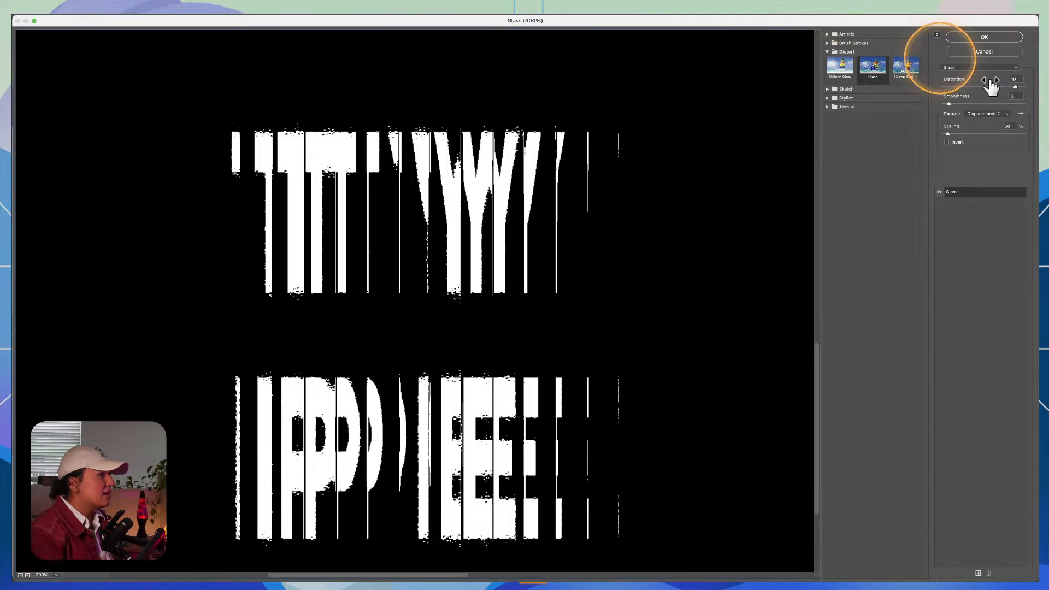
left_click(984, 36)
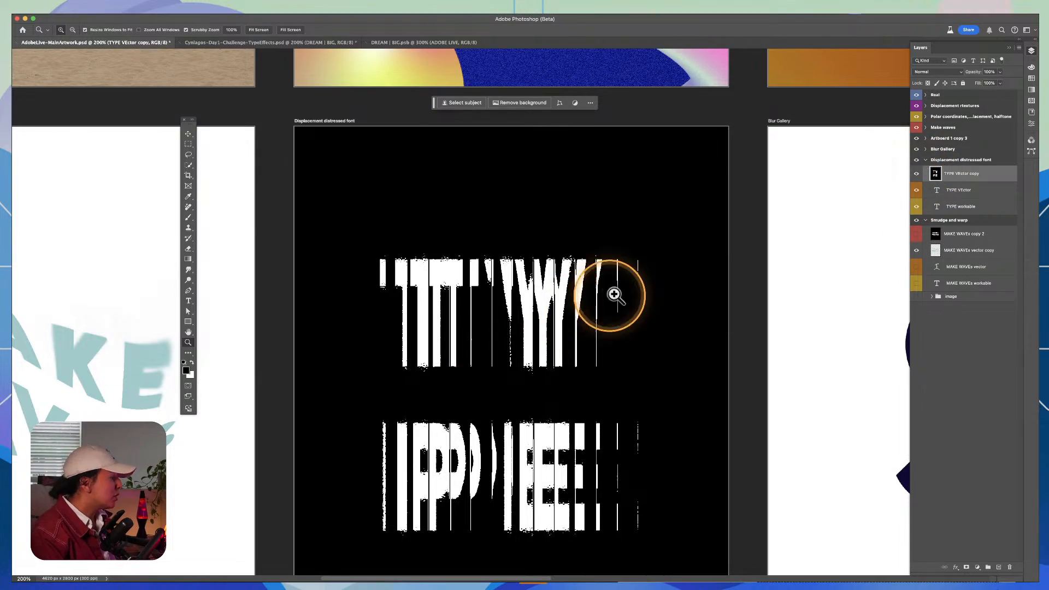
Step: Compare the TYPE lettering with and without the Glass displacement by undoing and redoing the filter
left_click_drag(616, 152, 608, 527)
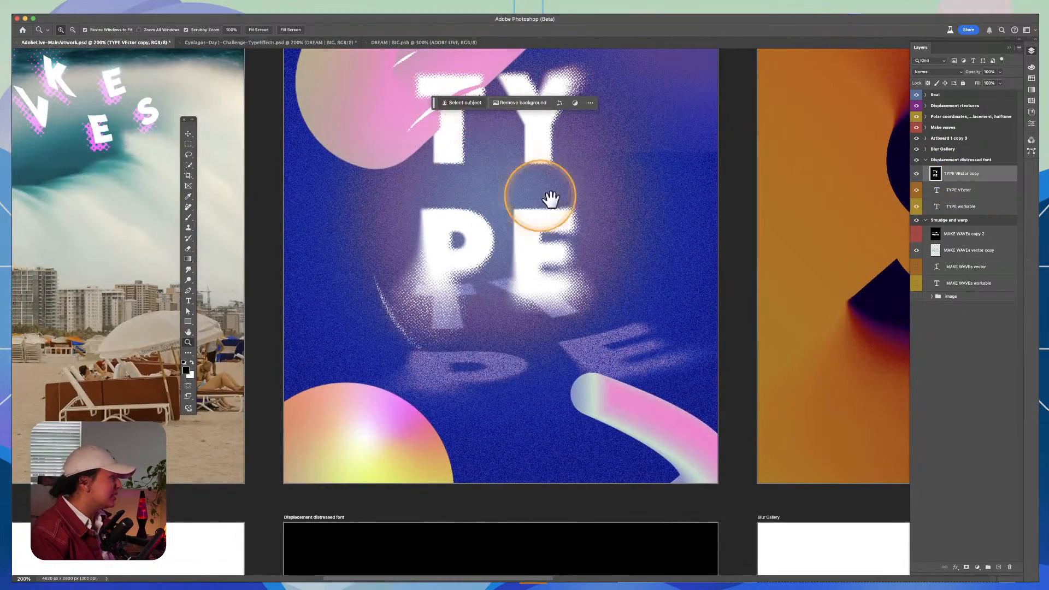
left_click_drag(550, 198, 684, 12)
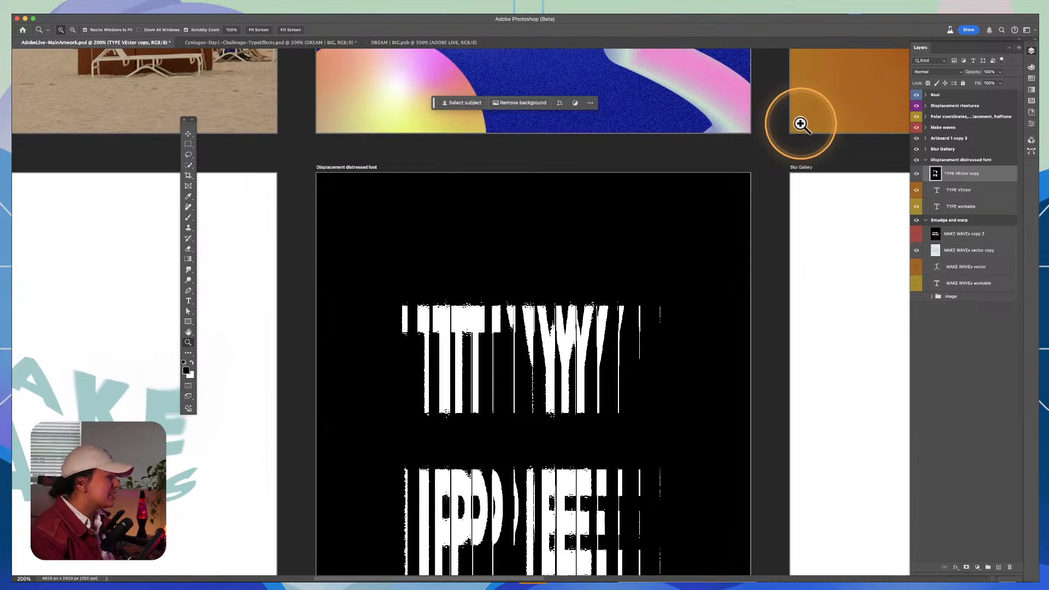
key("super+z")
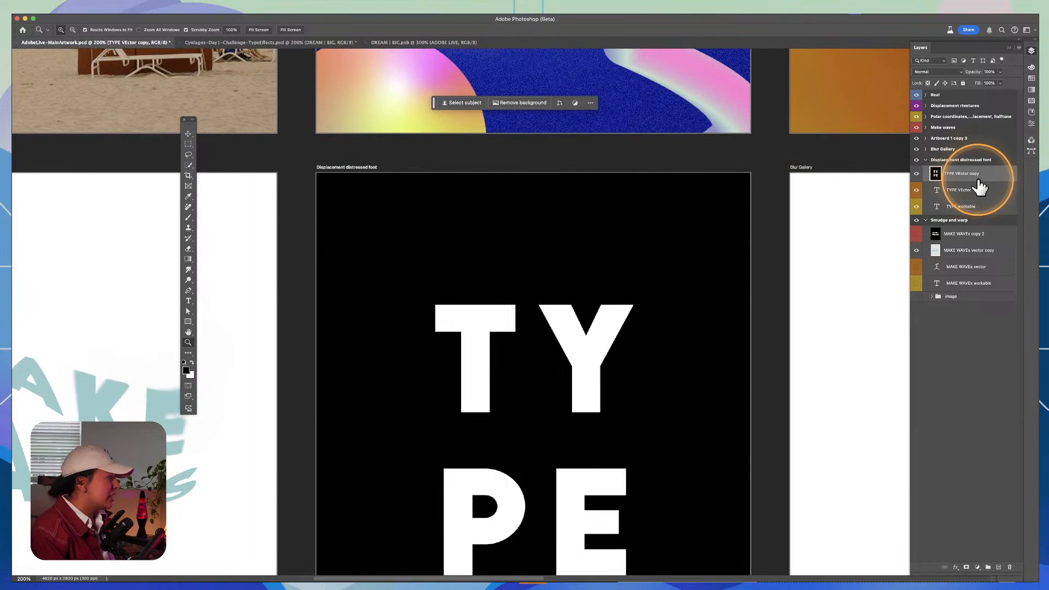
key("super+shift+z")
left_click_drag(707, 382, 662, 258)
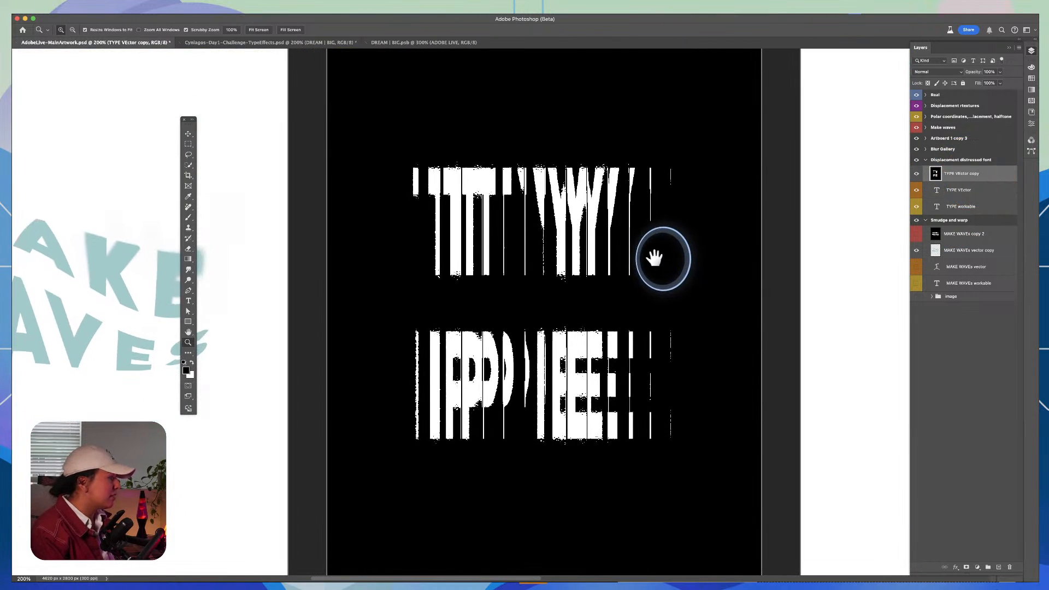
Step: Set the TYPE vector copy layer to Screen blending, and show the image group and place it beneath the TYPE layers
left_click(941, 73)
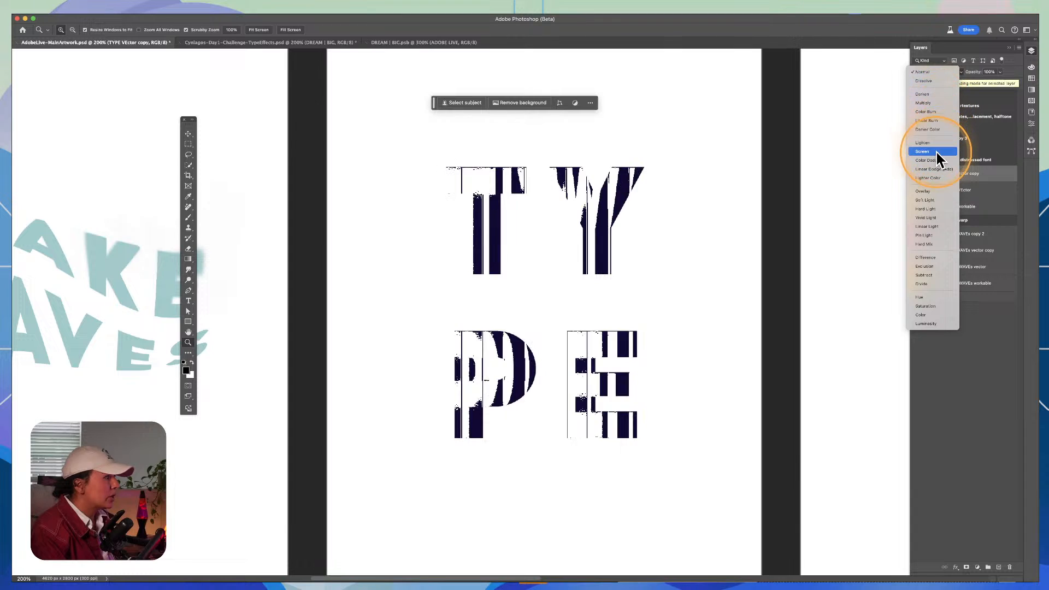
left_click(936, 153)
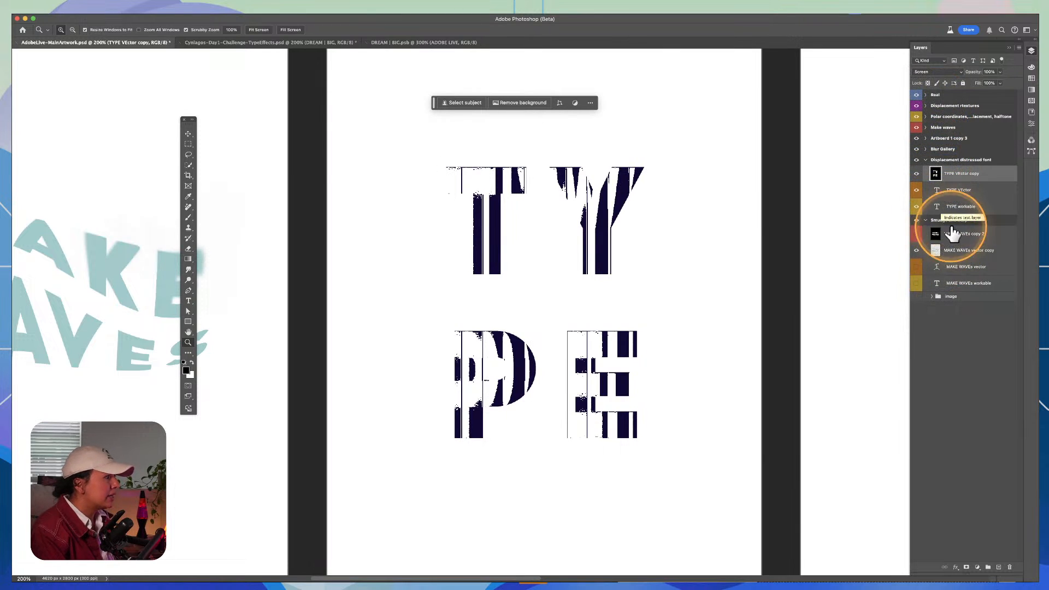
left_click(955, 239)
left_click(915, 296)
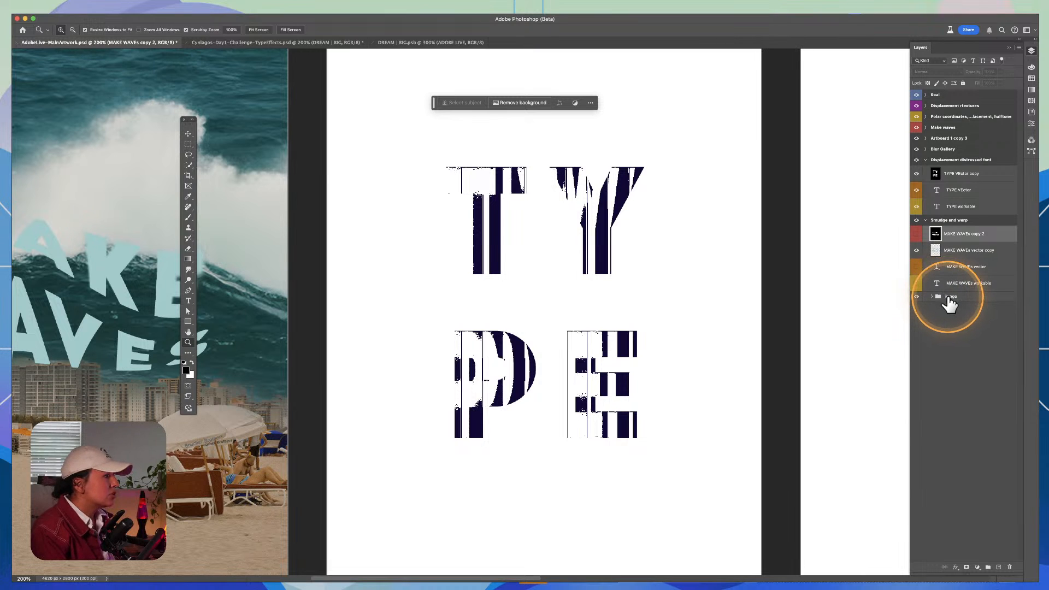
mouse_move(949, 301)
left_mouse_down()
mouse_move(936, 218)
mouse_move(945, 219)
left_mouse_up()
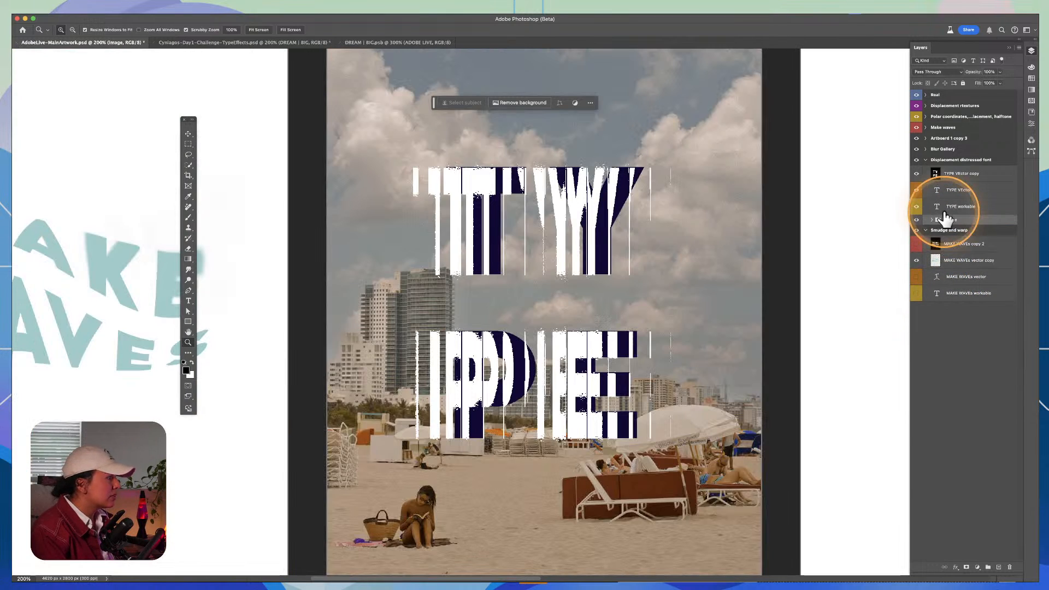
Step: Hide the TYPE vector and TYPE workable layers, leaving the distressed TYPE copy over the beach photo
left_click(654, 287)
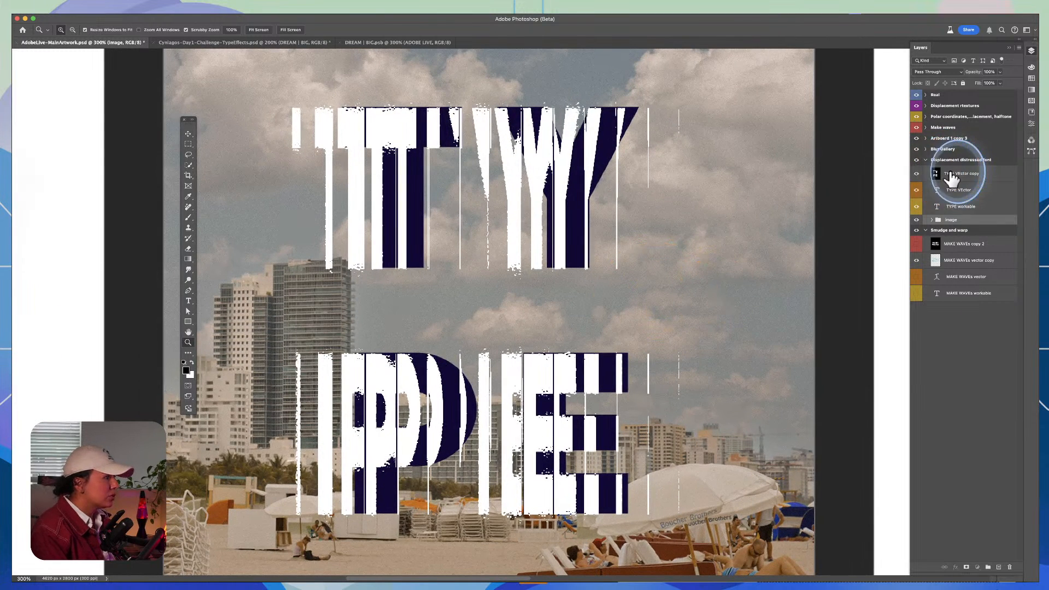
left_click(956, 173)
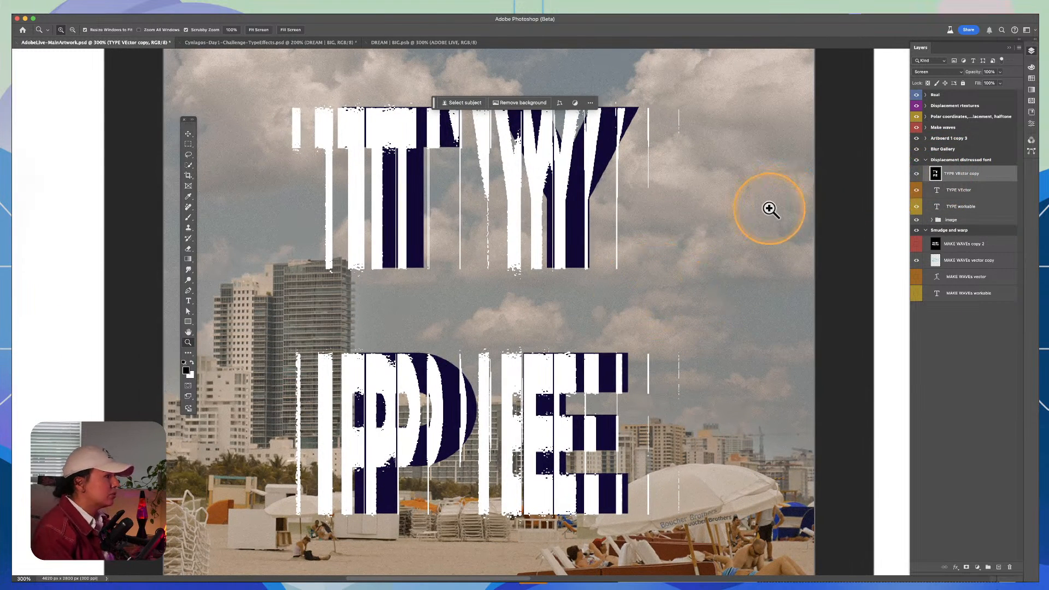
left_click(917, 206)
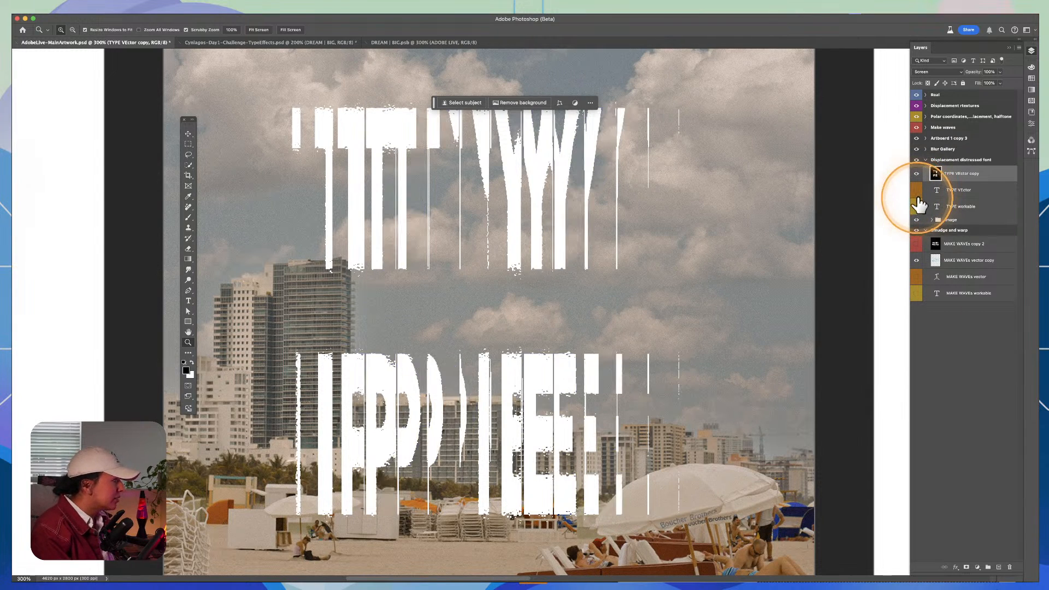
left_click(931, 79)
left_click_drag(628, 222, 696, 171)
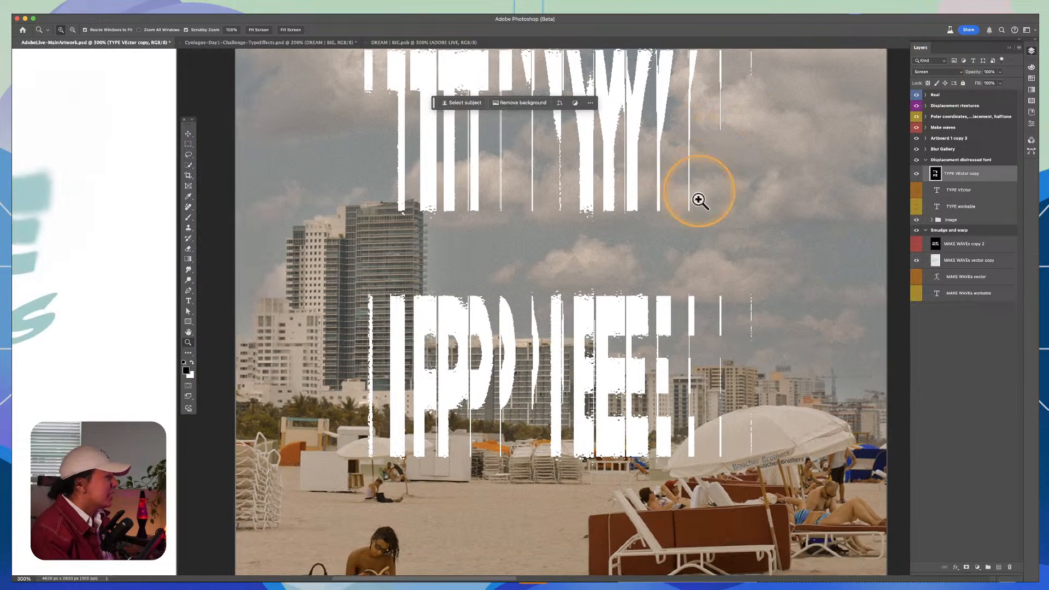
key("x")
left_click(714, 269, "alt")
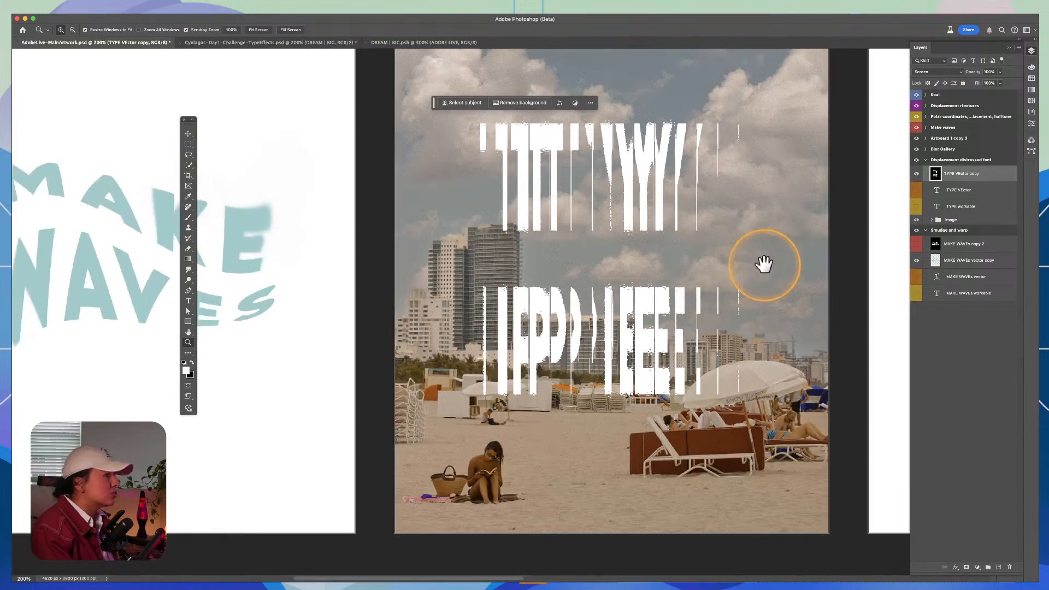
Step: Collapse the Displacement distressed font artboard's layers and select the S text layer on the Blur Gallery artboard
left_click_drag(760, 262, 208, 279)
left_click(493, 251)
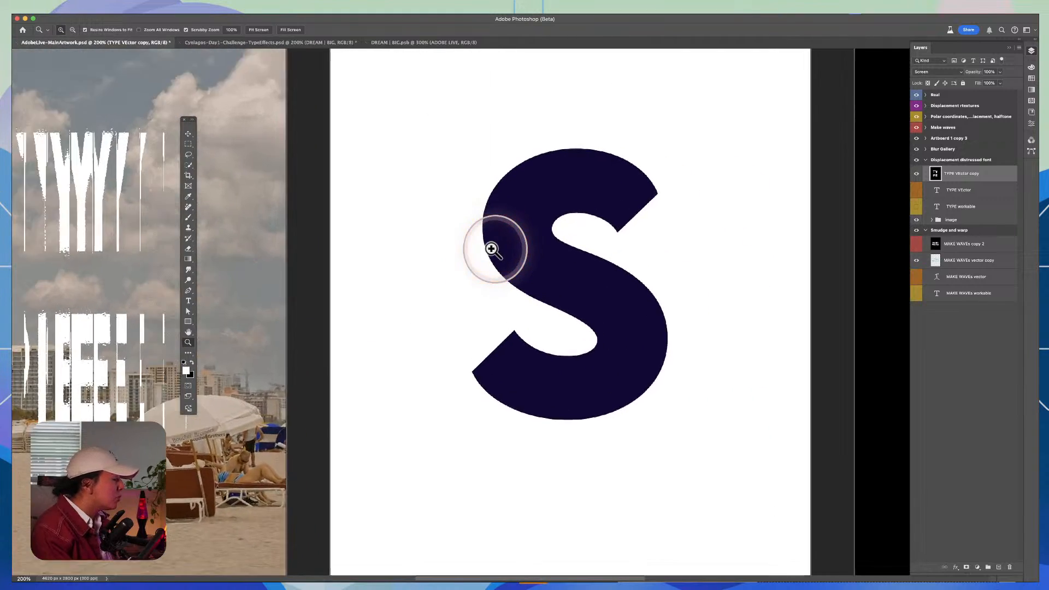
key("v")
left_click_drag(601, 213, 503, 256)
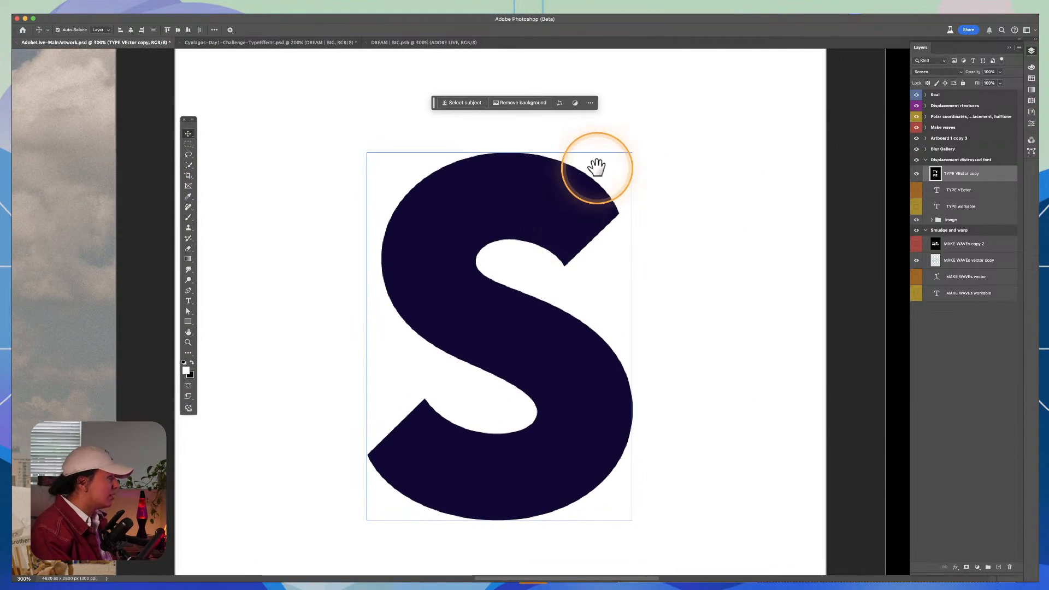
left_click_drag(595, 165, 647, 144)
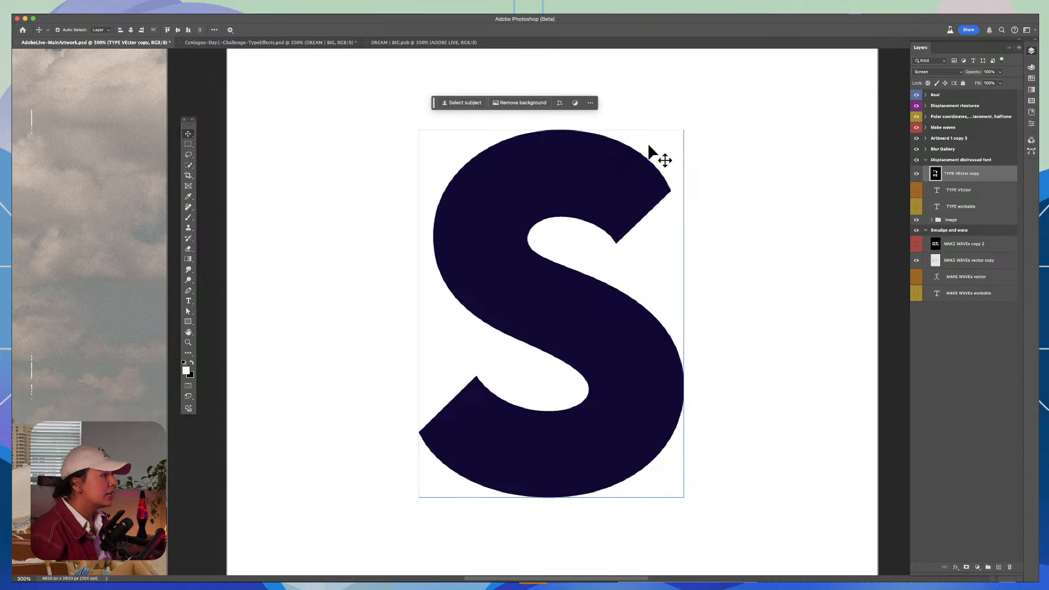
left_click(928, 160)
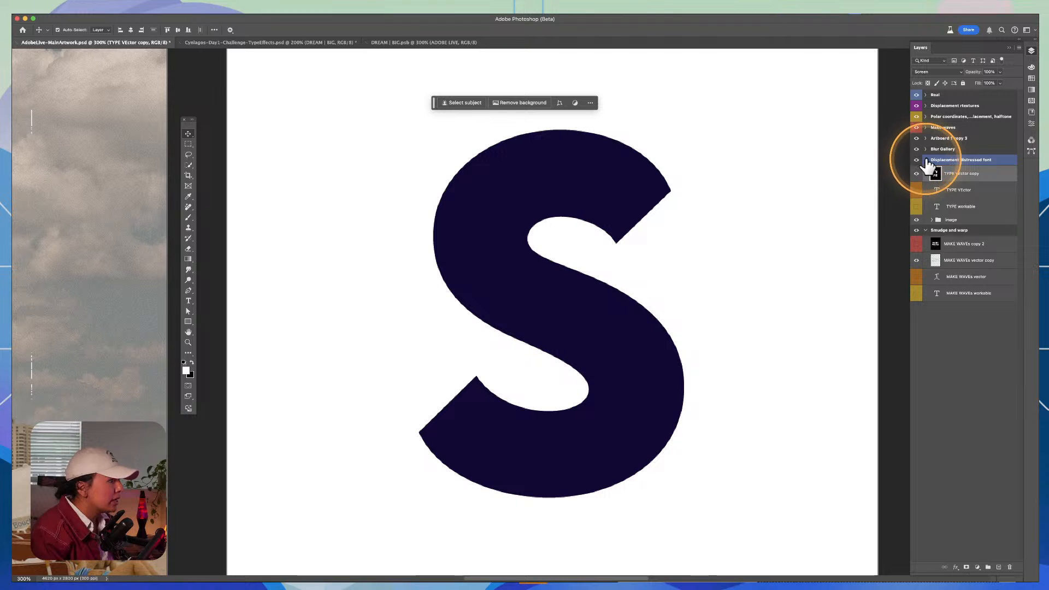
left_click(925, 160)
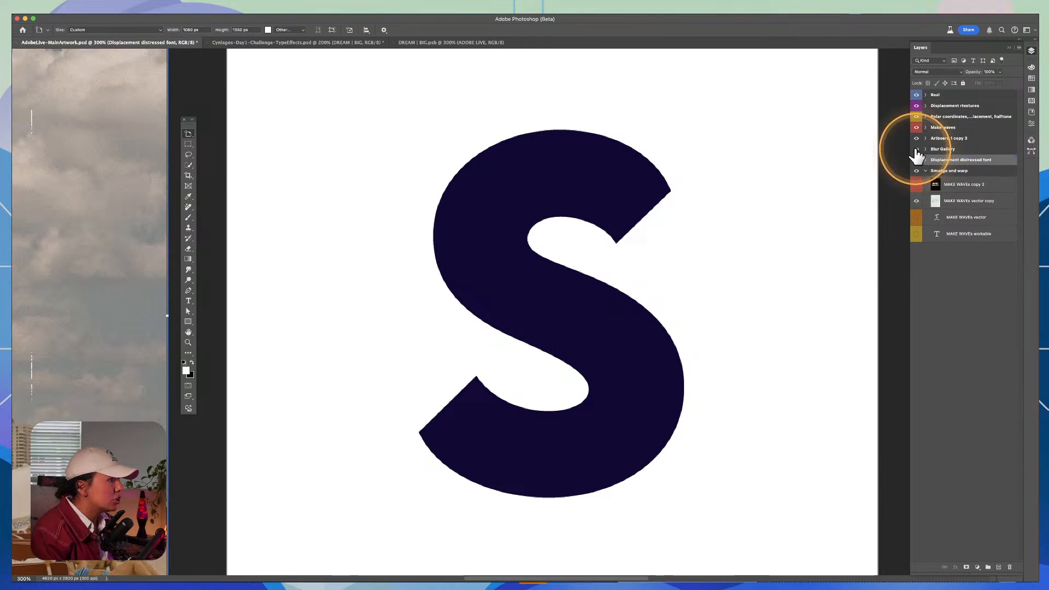
left_click(915, 149)
left_click(915, 150)
left_click(933, 149)
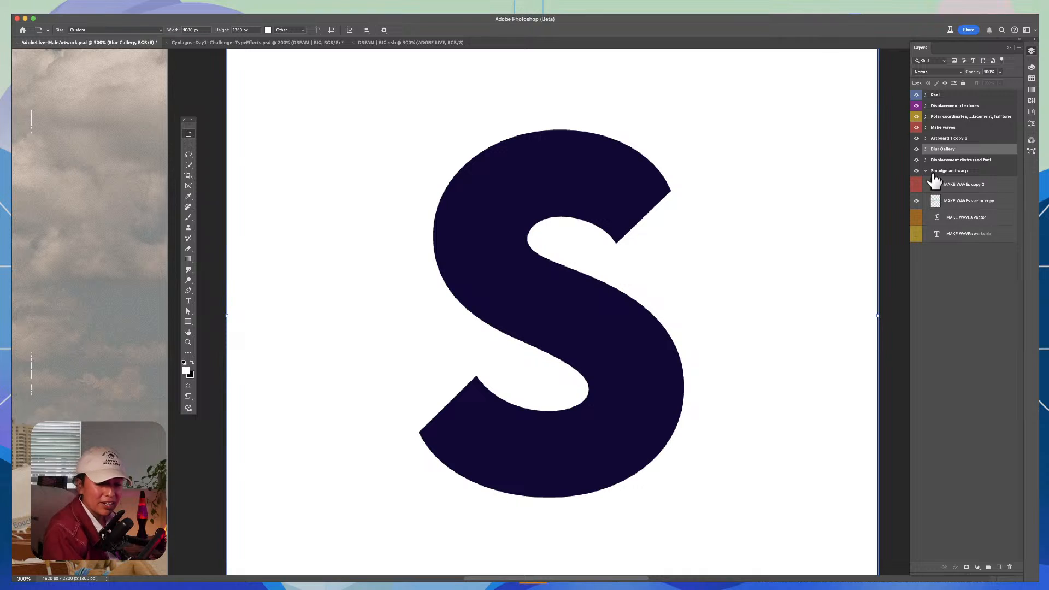
left_click(549, 272)
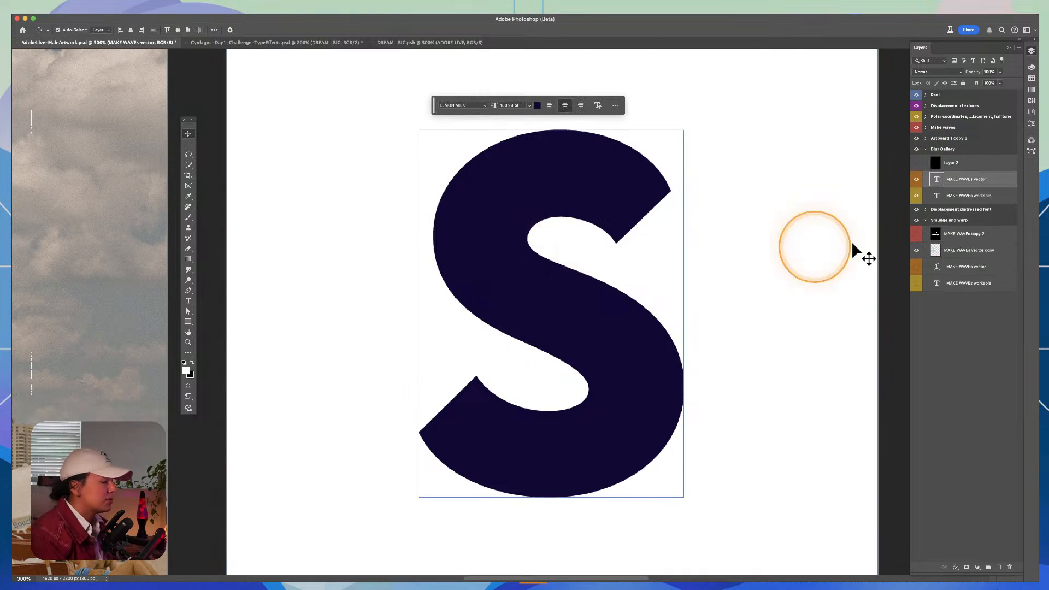
key("Tab")
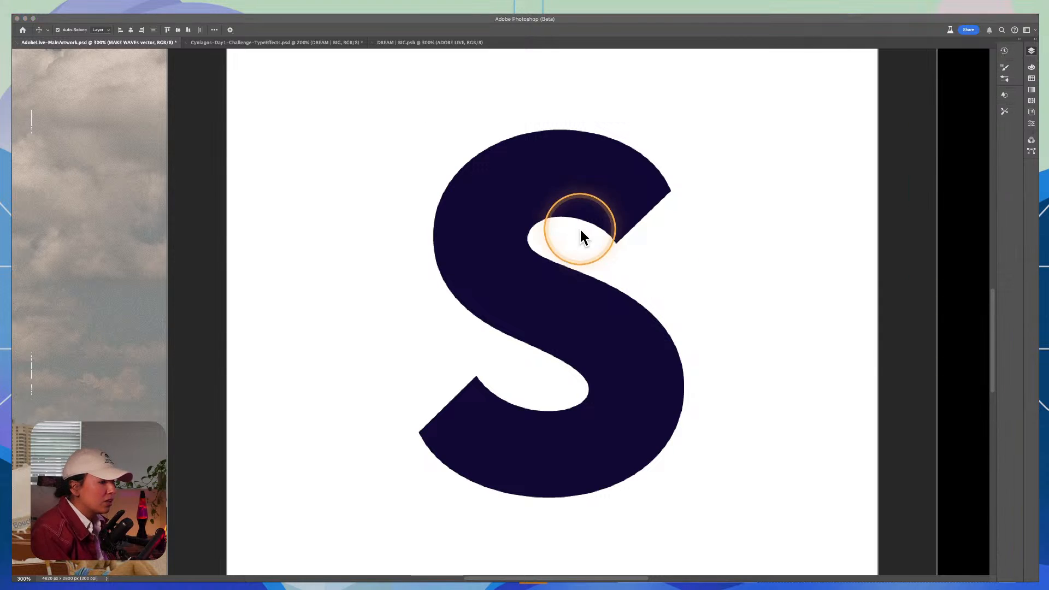
key("space")
left_click(553, 287)
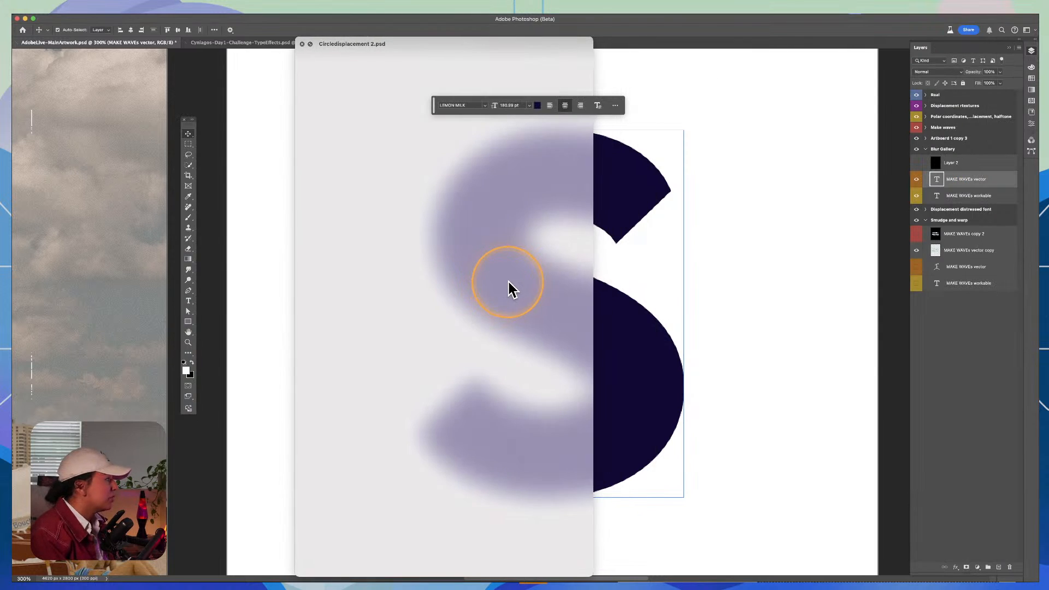
left_click(300, 43)
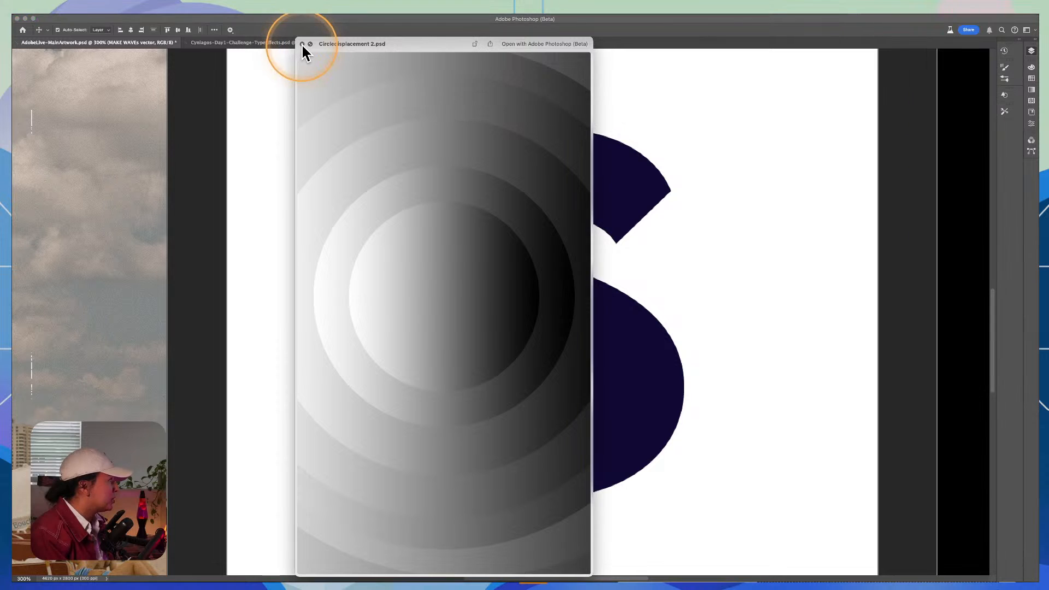
left_click(301, 44)
key("space")
key("space")
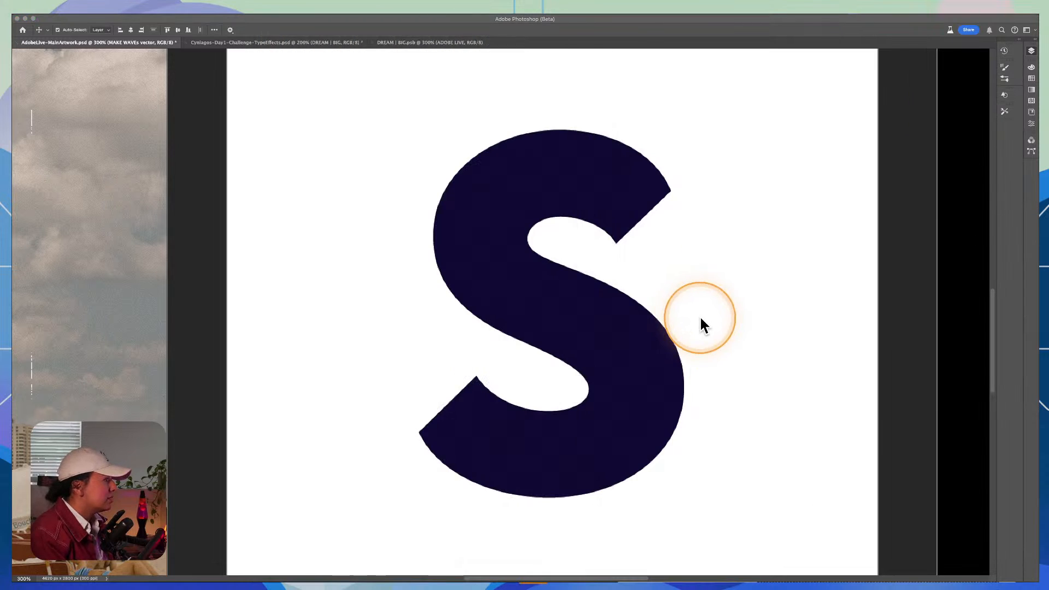
left_click(700, 316)
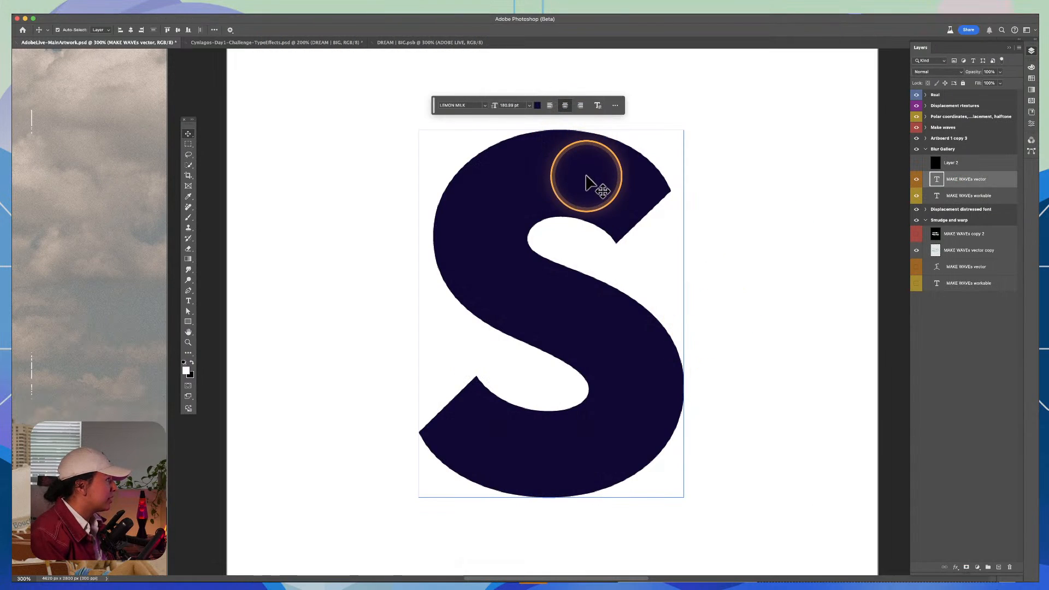
key("space")
left_click_drag(584, 176, 552, 187)
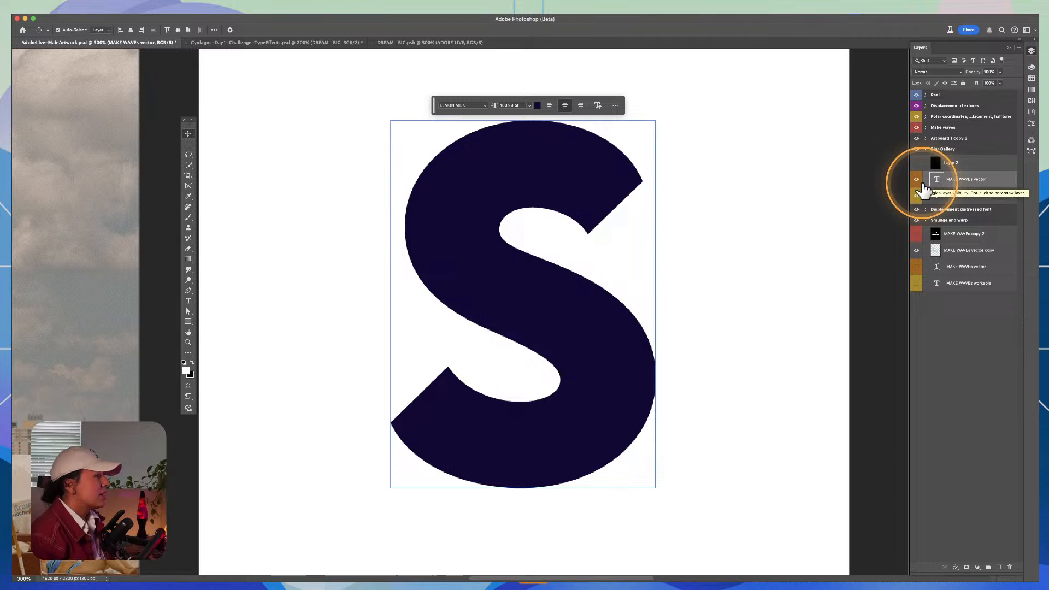
Step: Convert the S text layer on the Blur Gallery artboard to a smart object
right_click(998, 181)
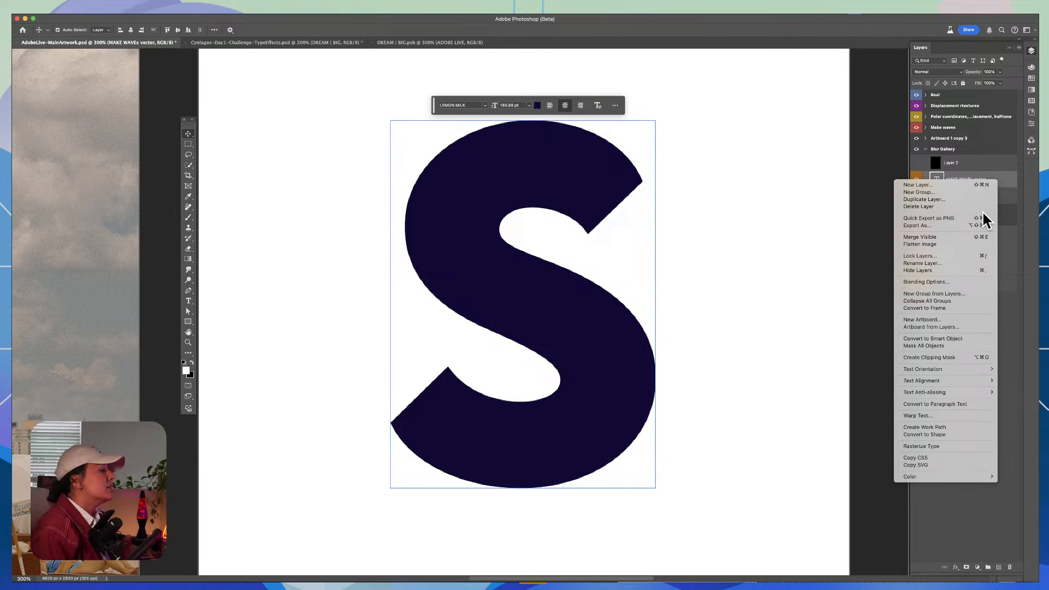
left_click(958, 337)
Step: Try a strong Tilt-Shift blur on the S smart object with its centre repositioned near the letter's middle
left_click(224, 16)
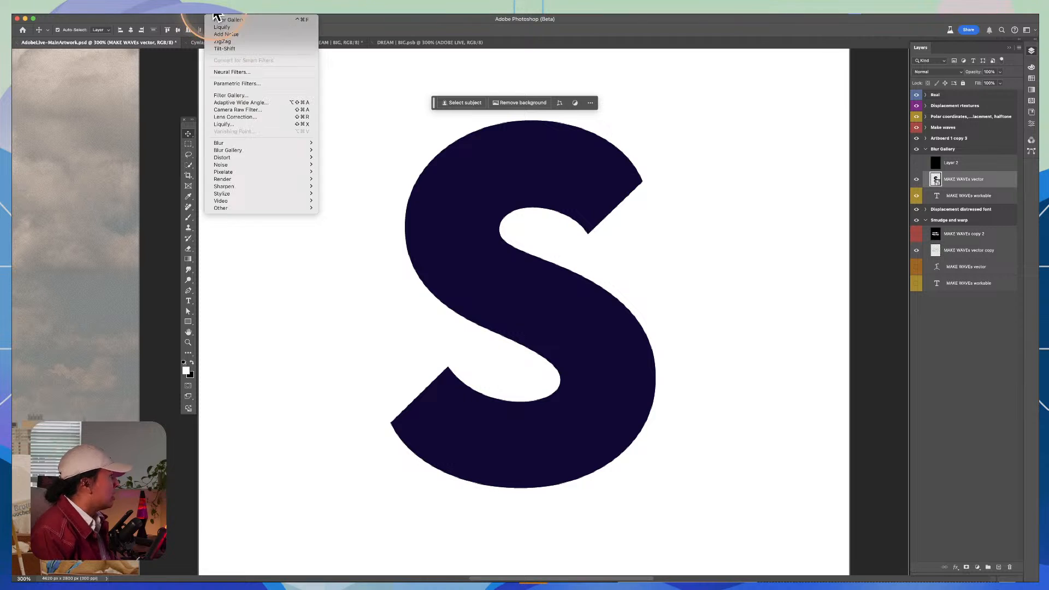
mouse_move(243, 152)
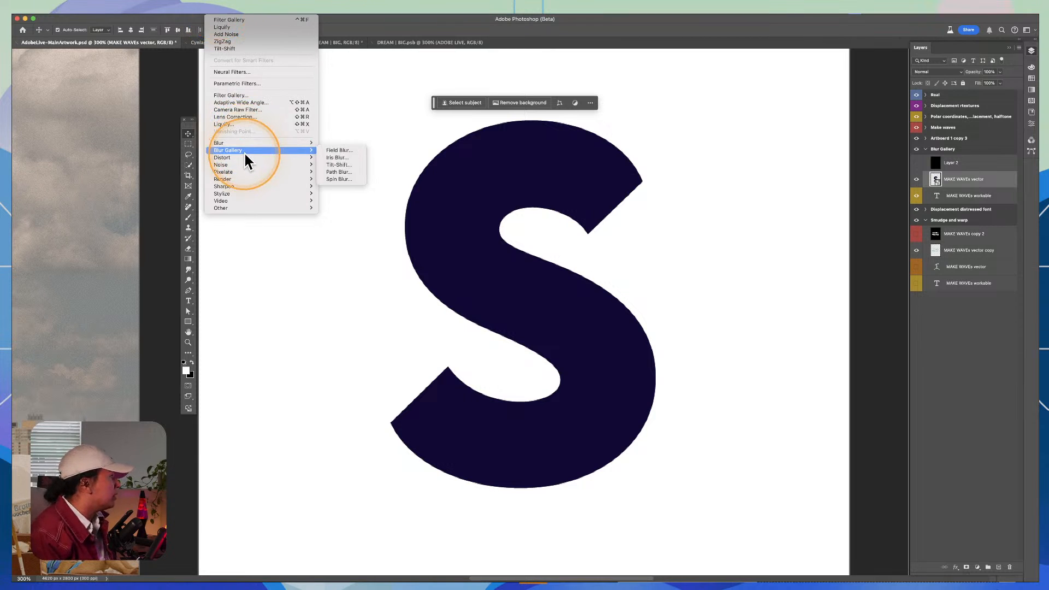
left_click(334, 165)
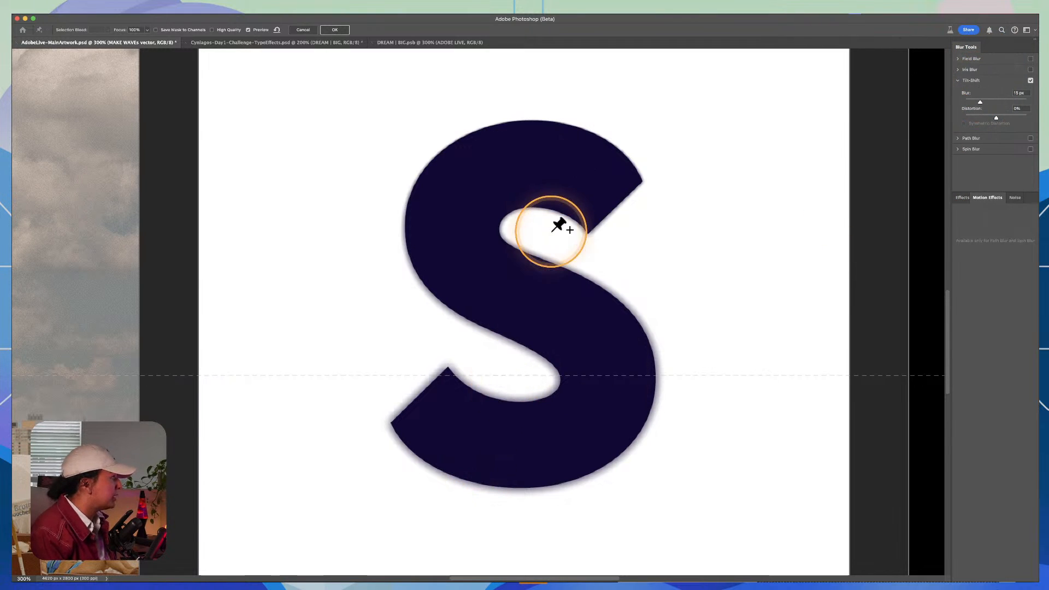
left_click_drag(473, 400, 479, 272)
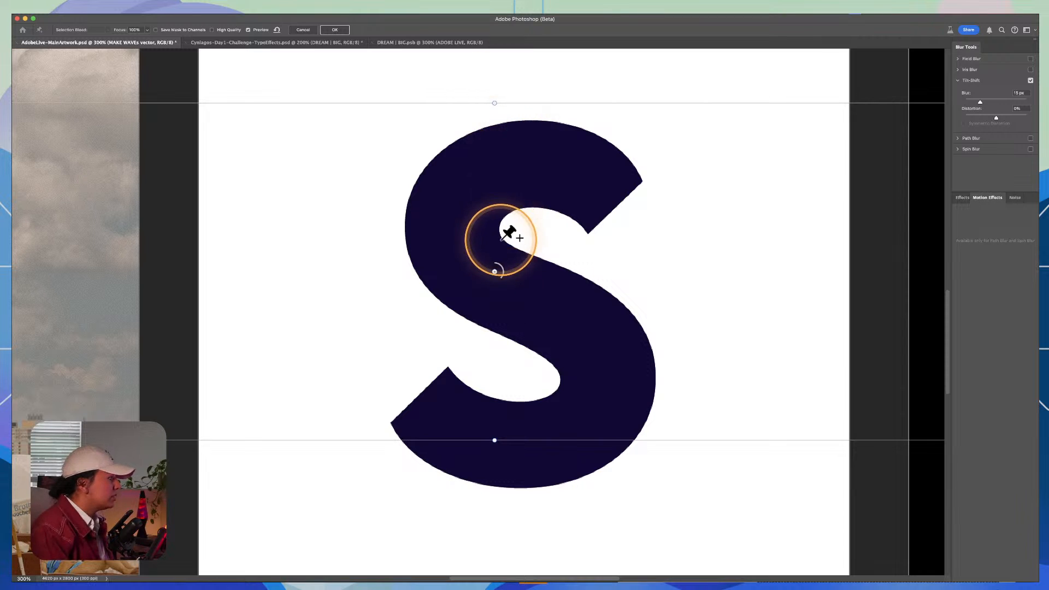
left_click_drag(494, 267, 494, 316)
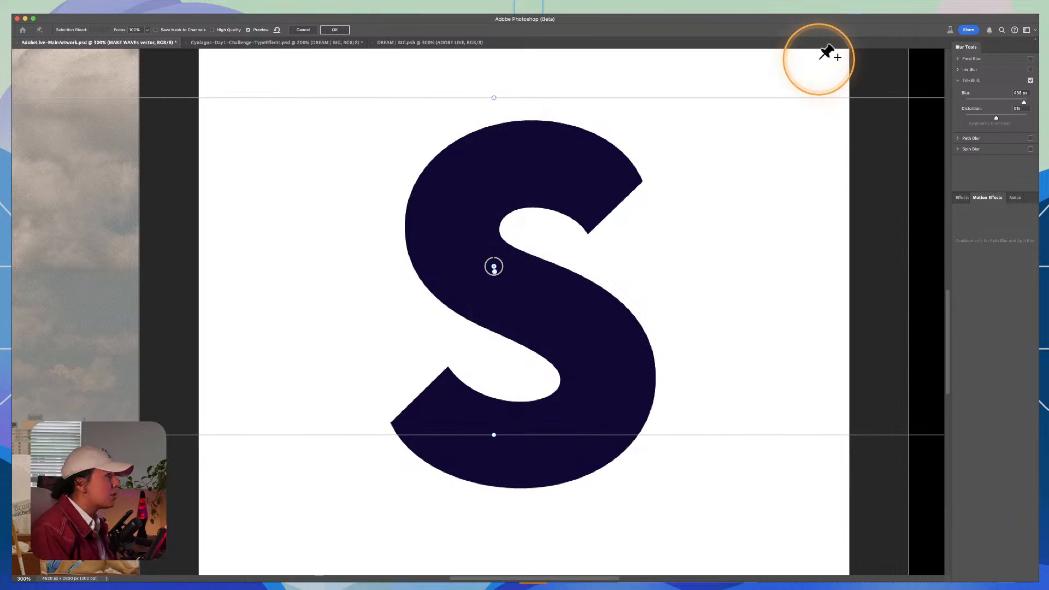
left_click(300, 32)
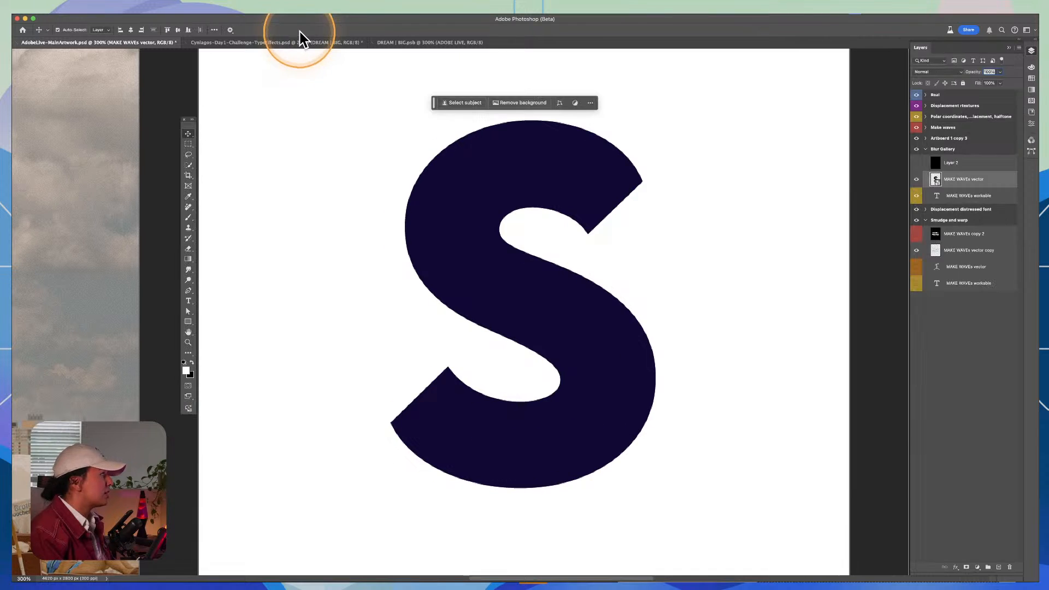
left_click(916, 180)
left_click(916, 179)
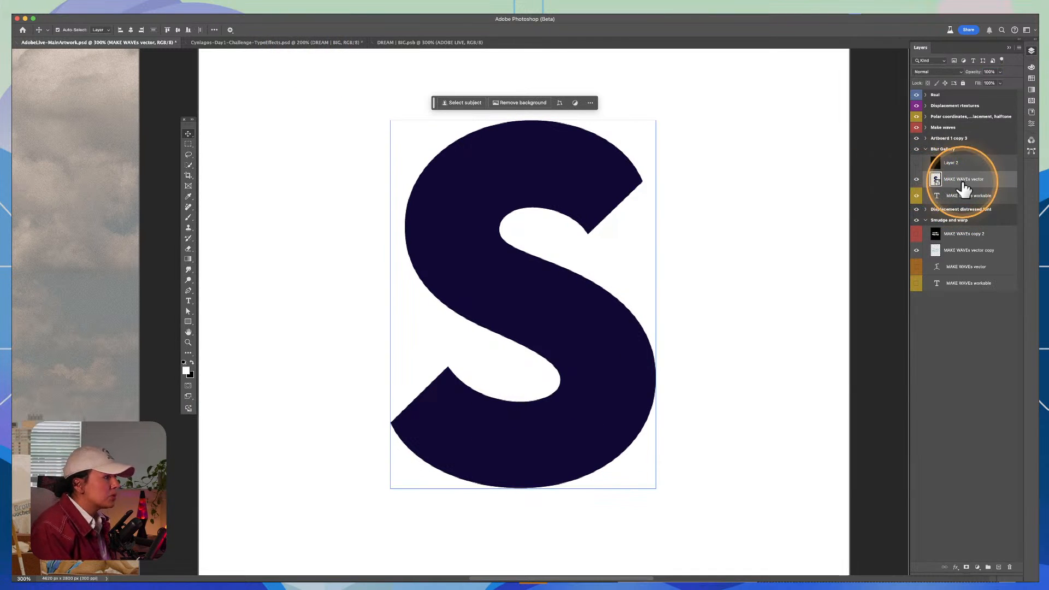
right_click(995, 183)
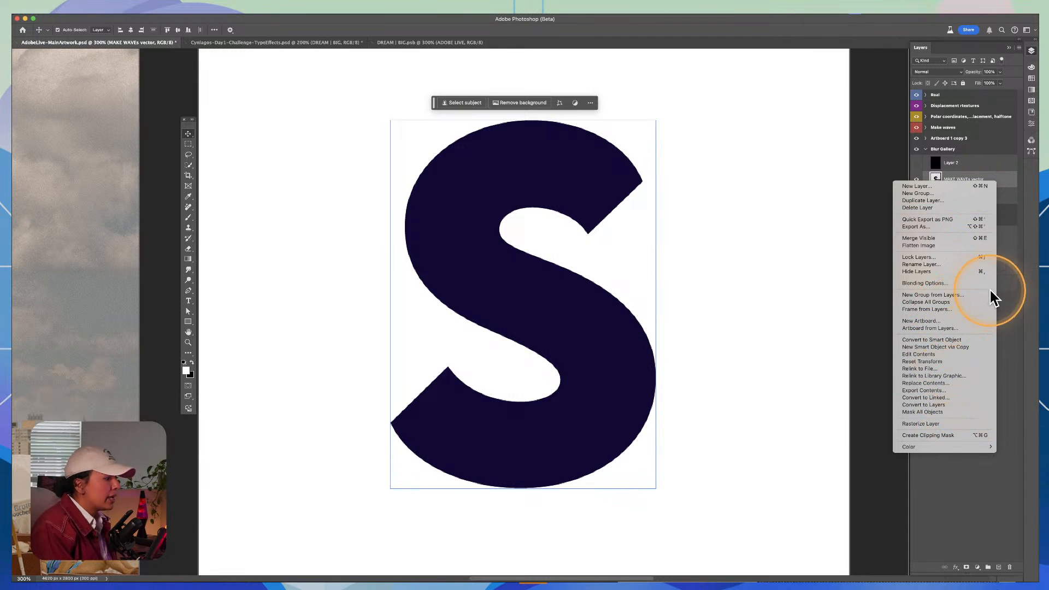
left_click(1010, 279)
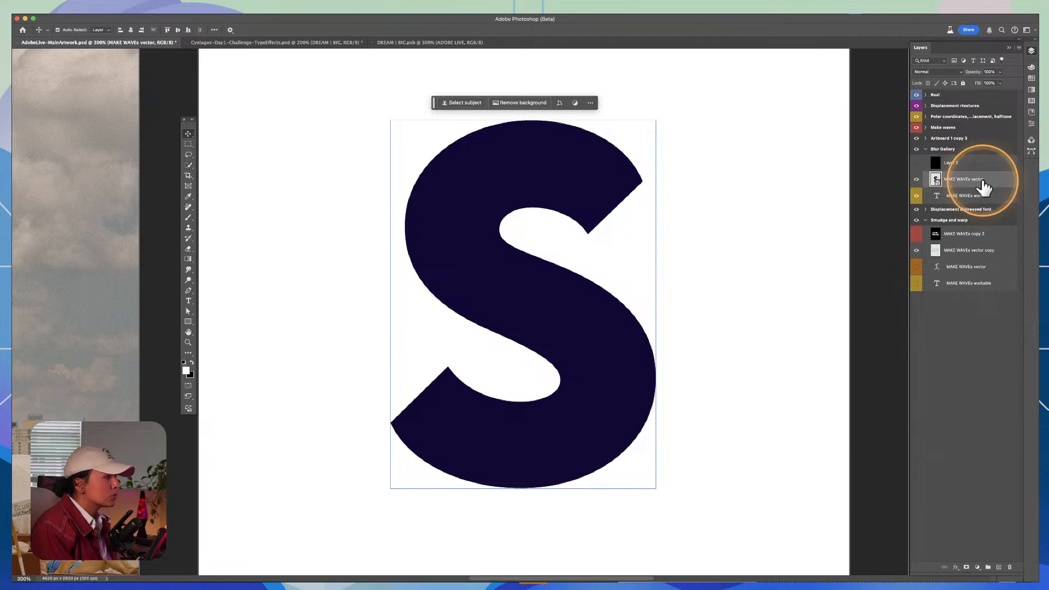
right_click(991, 181)
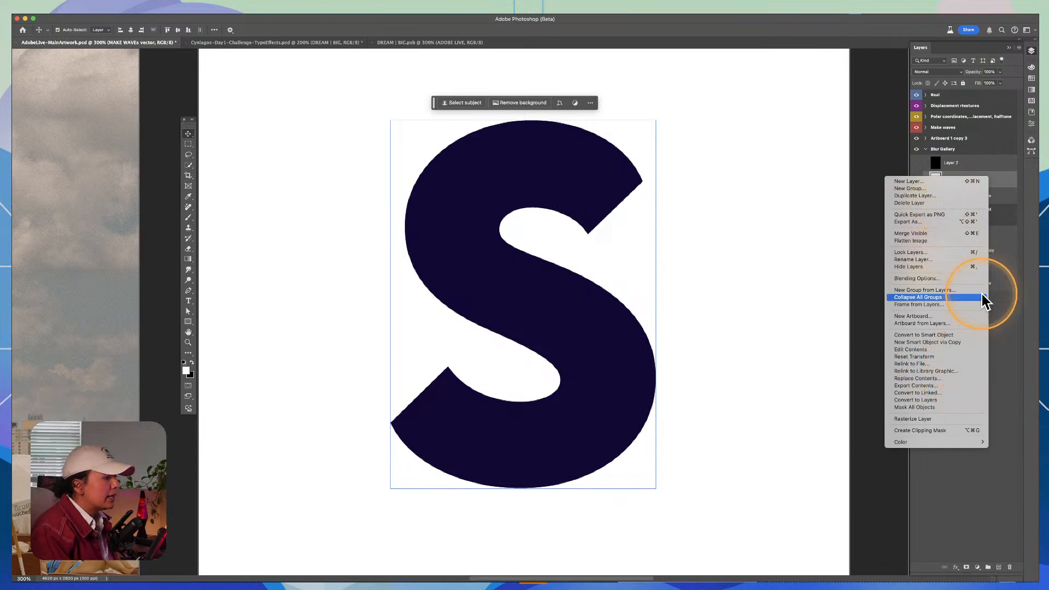
left_click(1000, 322)
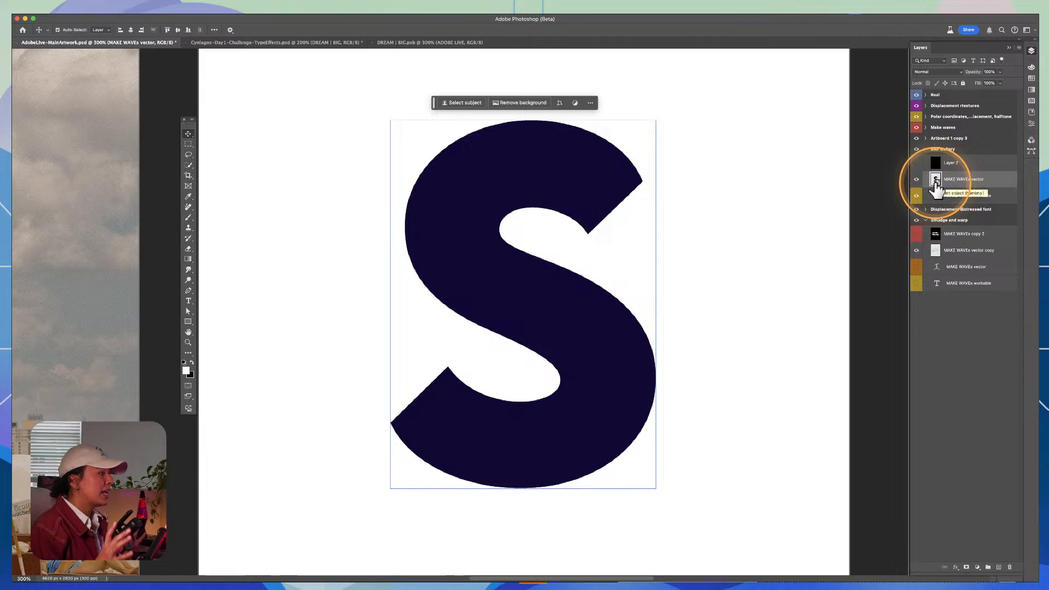
Step: Show the black Layer 2 on the Blur Gallery artboard and place the S text layer directly above it
left_click(915, 179)
left_click(915, 163)
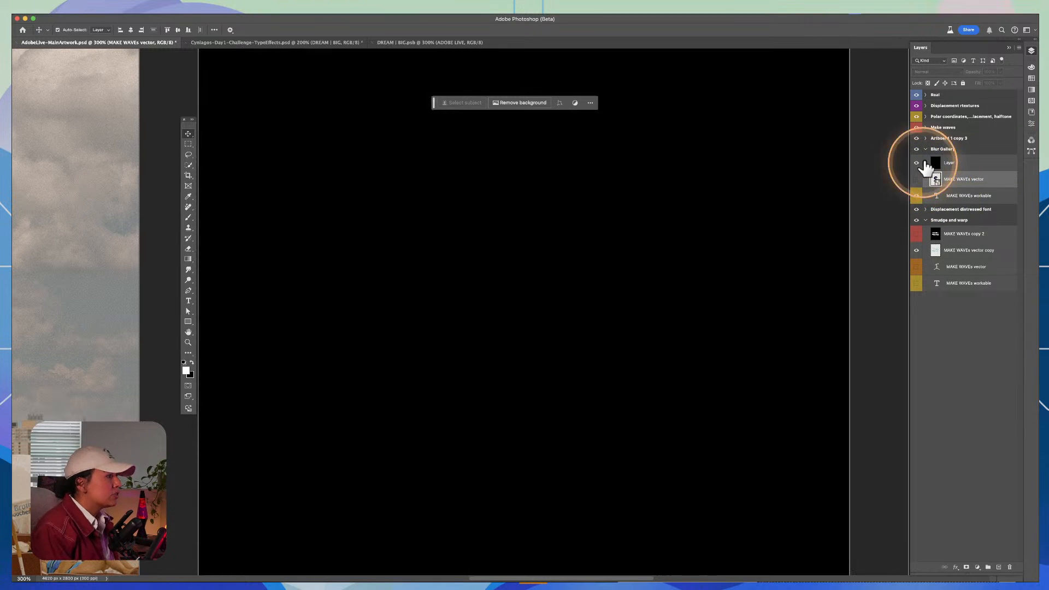
left_click_drag(948, 180, 962, 203)
Step: Recolour the S text layer white by filling it with the swapped background colour
left_click(966, 166)
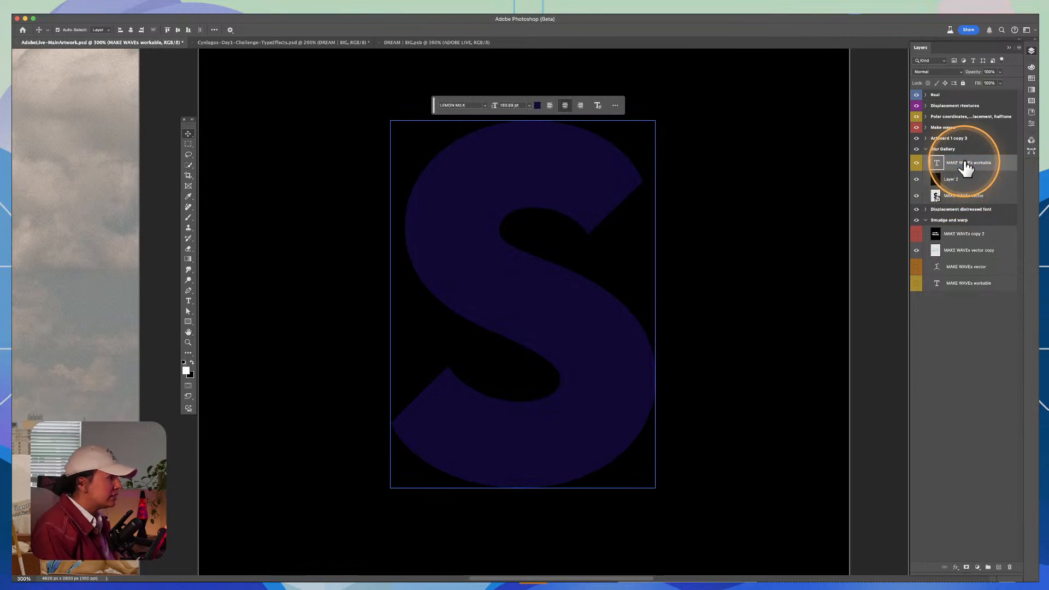
key("x")
key("super+BackSpace")
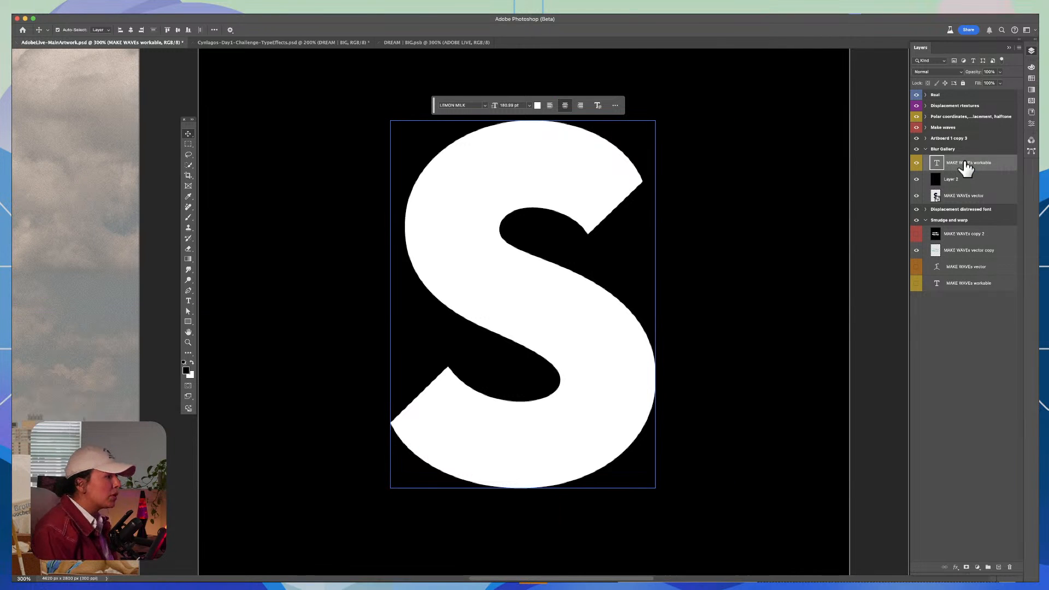
Step: Merge the white S text layer with the black Layer 2 beneath it
left_click(968, 181)
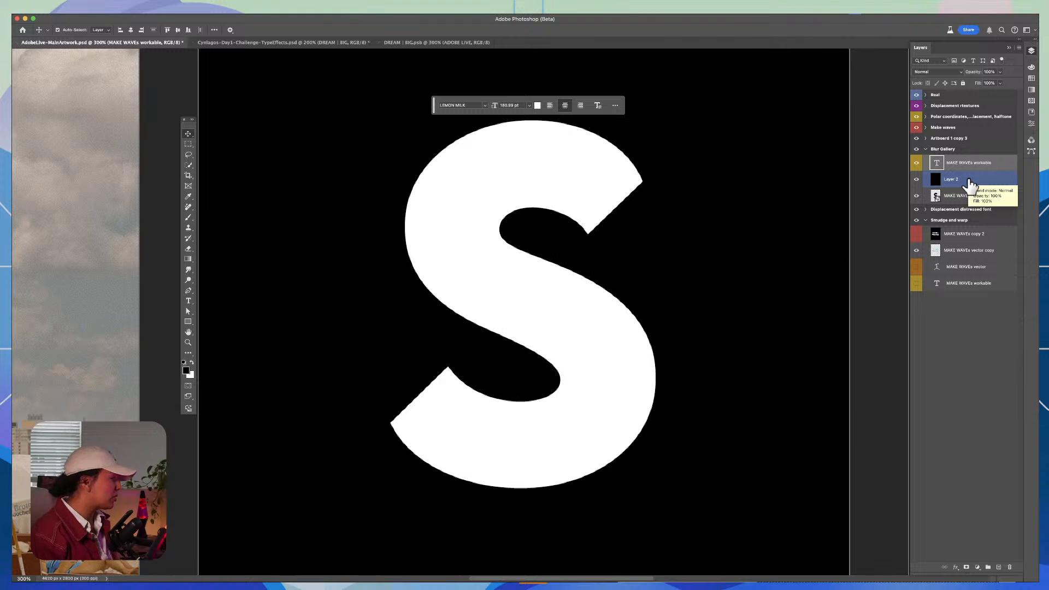
left_click(975, 179)
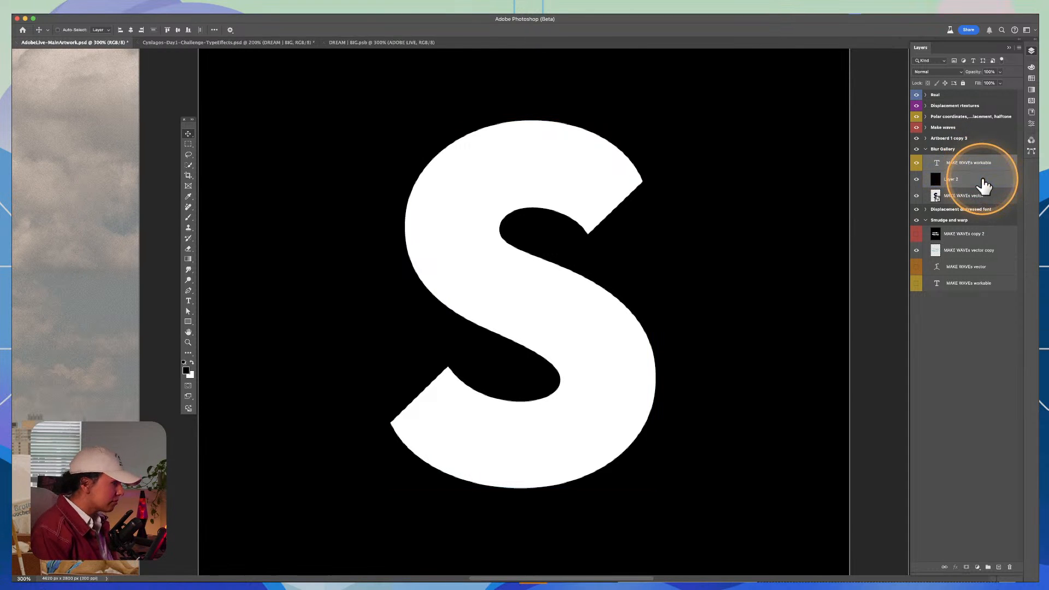
key("super+e")
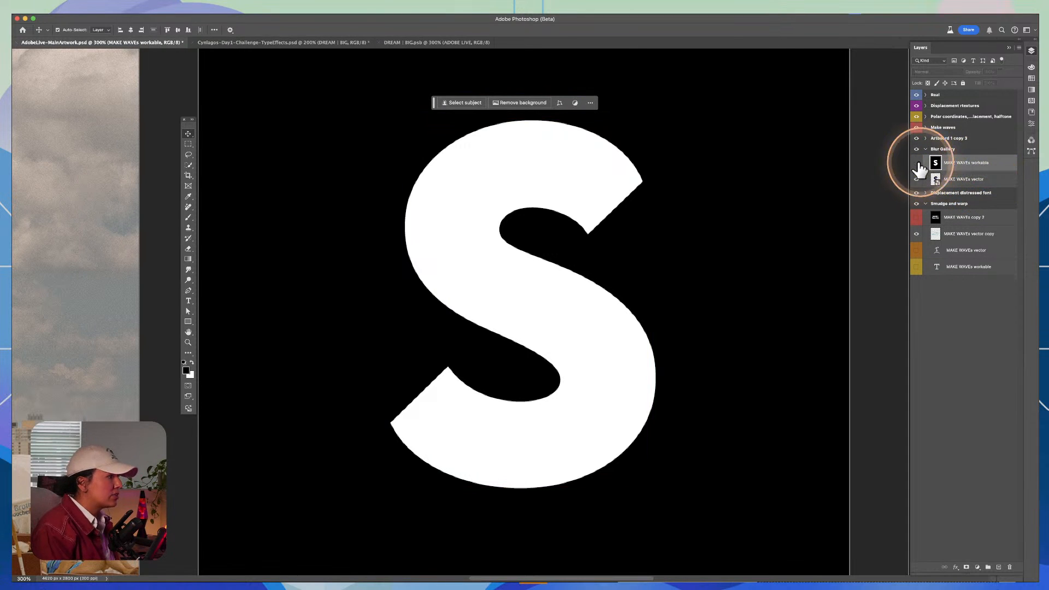
left_click(916, 163)
left_click(917, 163)
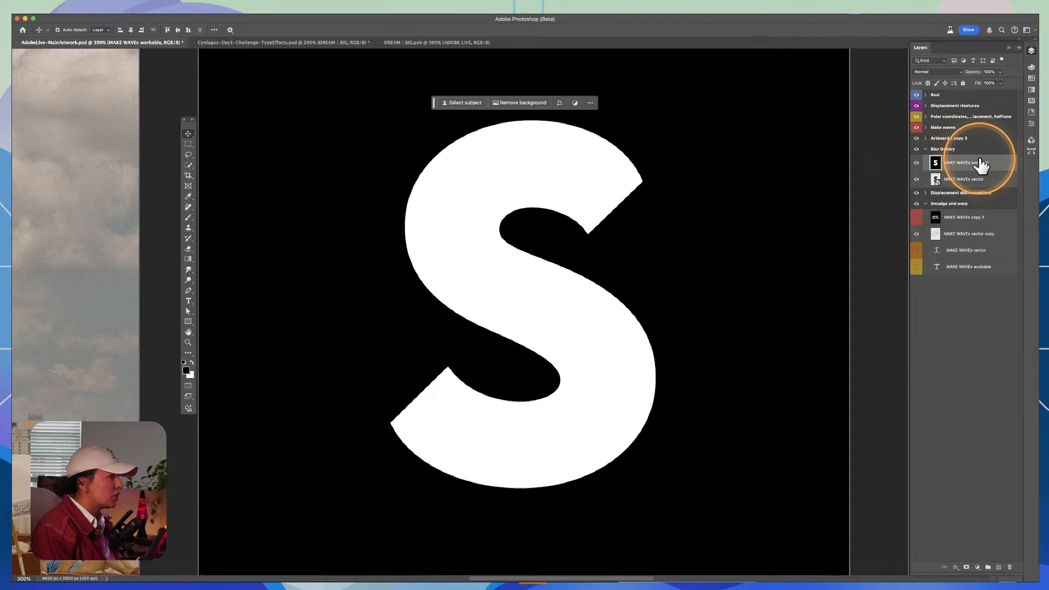
Step: Start a Tilt-Shift blur on the merged S layer with a 7 px blur and strong negative distortion
left_click(986, 179)
left_click(979, 164)
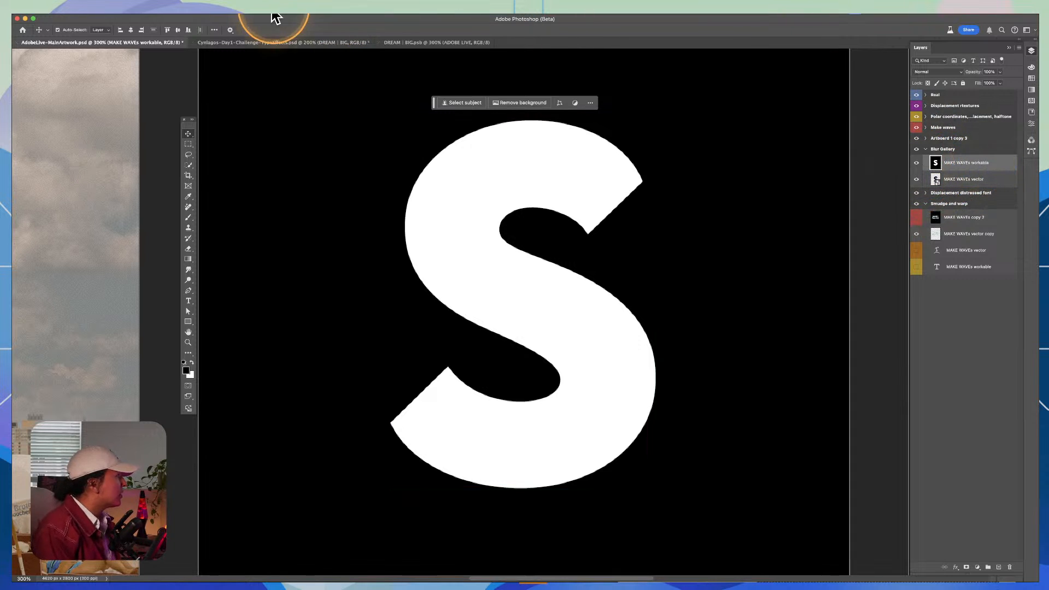
left_click(234, 10)
mouse_move(210, 11)
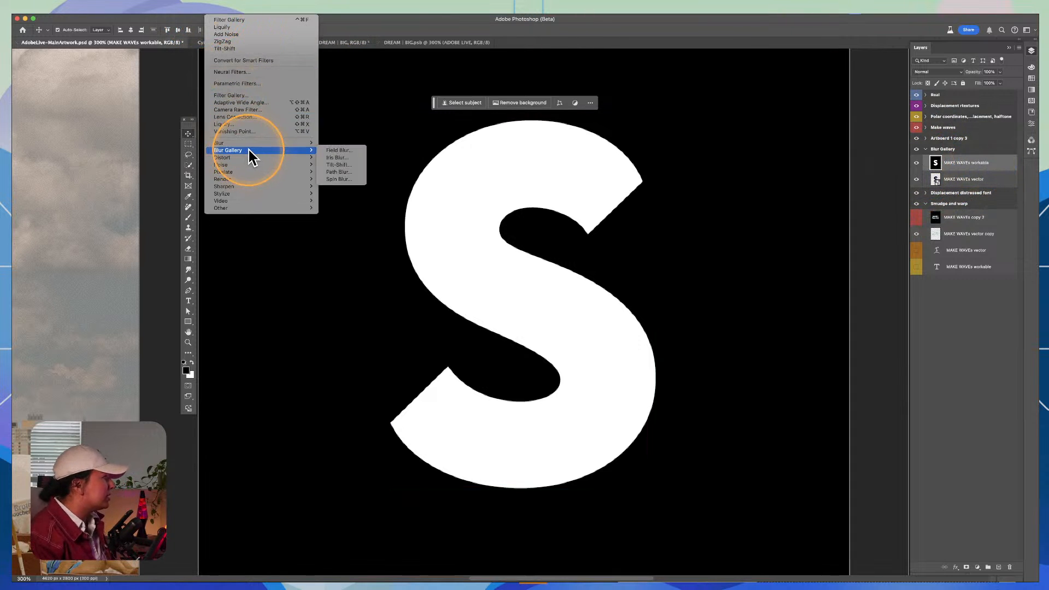
mouse_move(304, 146)
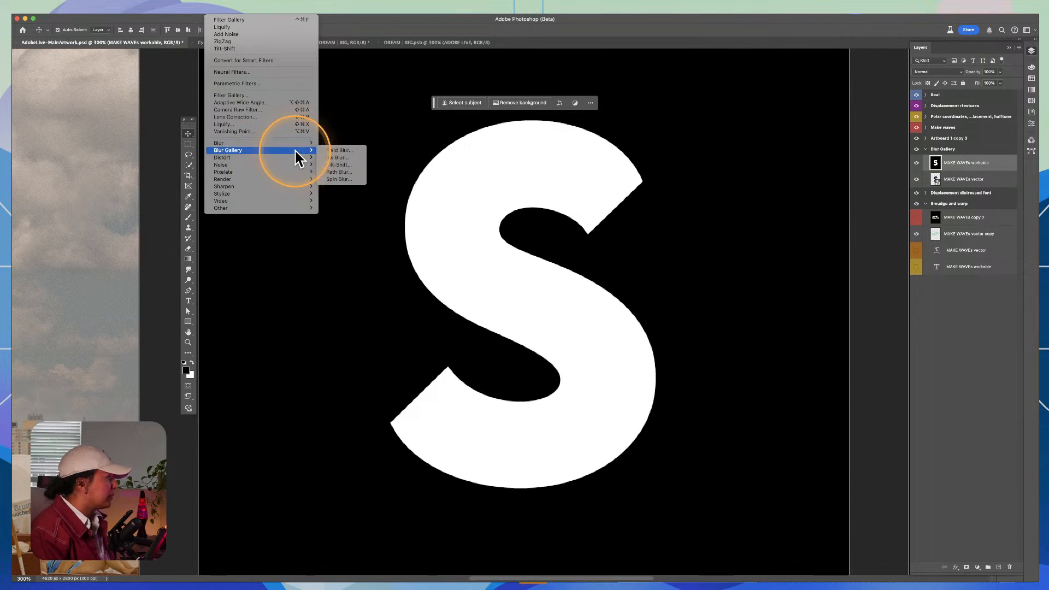
left_click(329, 165)
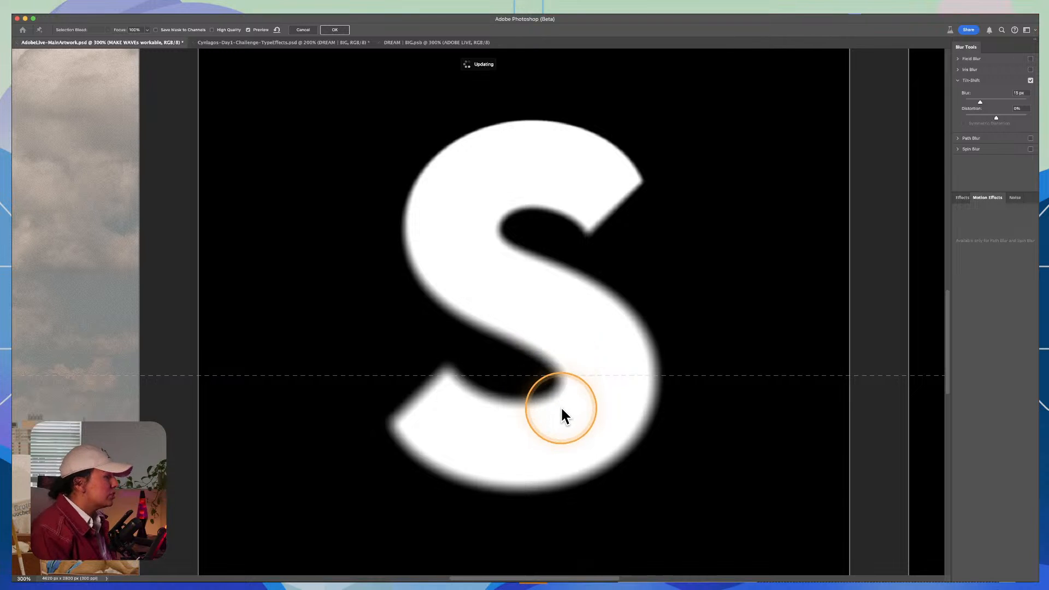
mouse_move(976, 103)
left_mouse_down()
mouse_move(967, 98)
mouse_move(974, 116)
left_mouse_up()
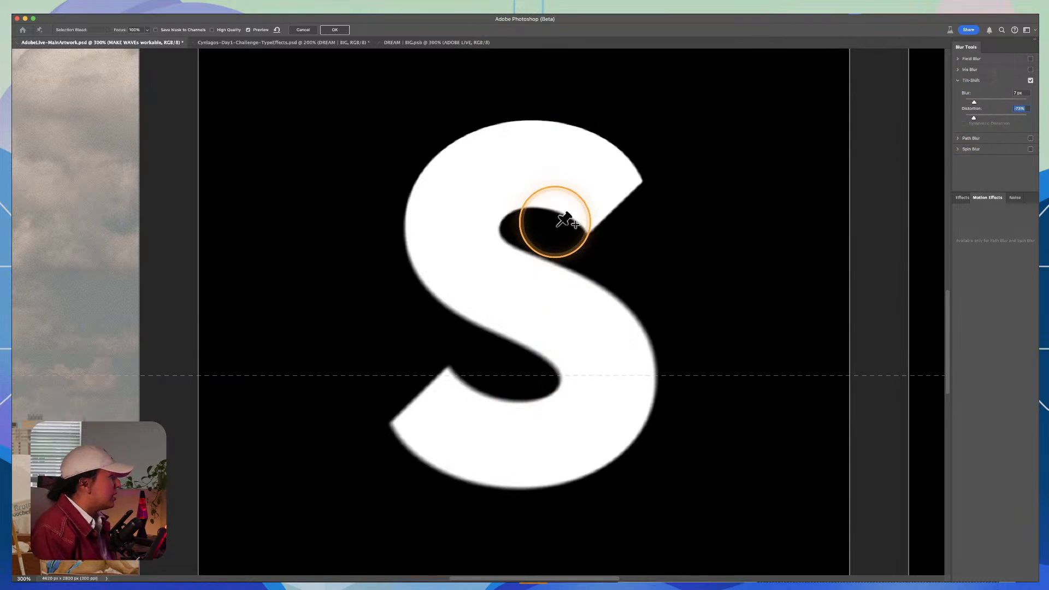
Step: Tilt the Tilt-Shift focus lines slightly and move the blur centre onto the middle of the S
left_click_drag(603, 375, 635, 380)
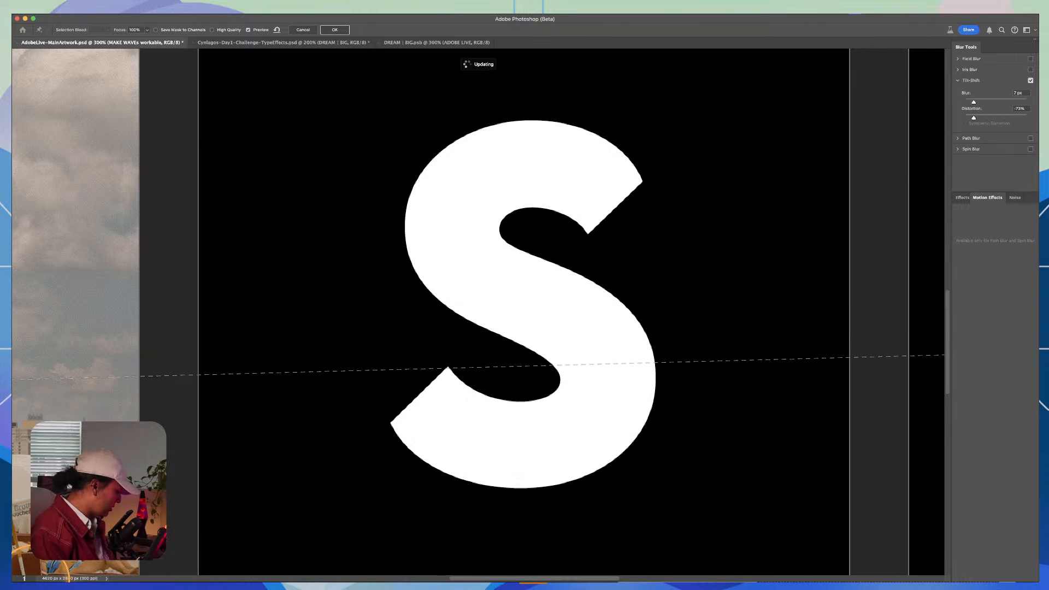
key("Return")
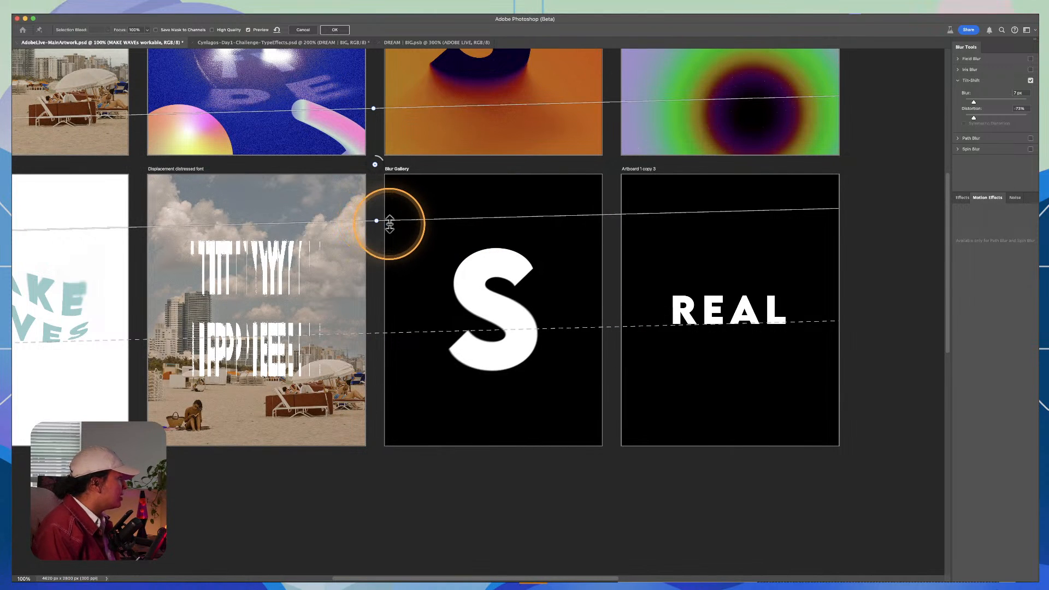
left_click_drag(375, 166, 446, 244)
left_click_drag(509, 305, 496, 307)
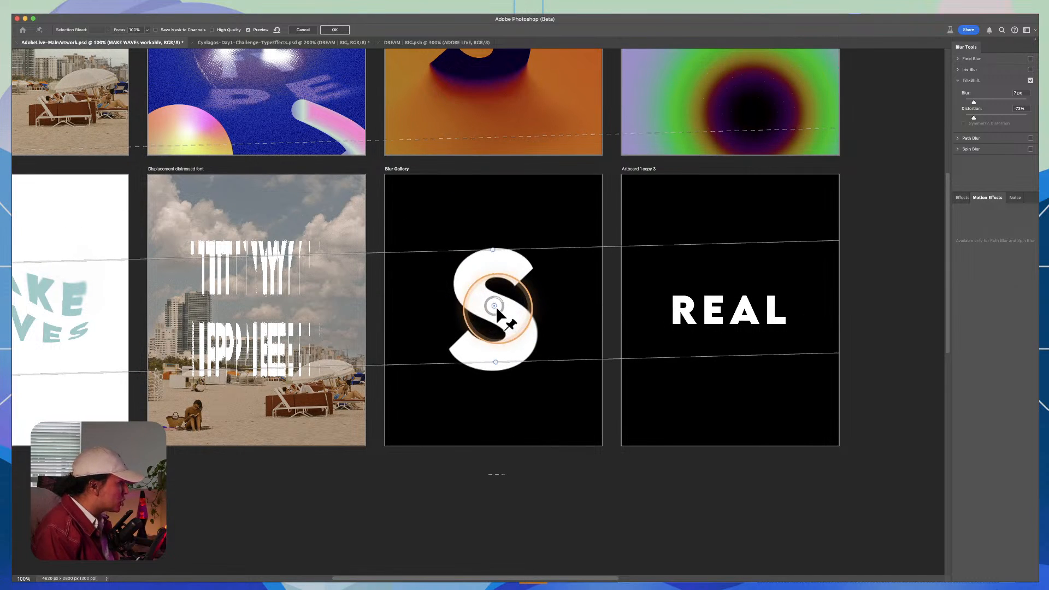
Step: Fine-tune the blur centre and angle, and narrow both focus lines to the inner openings of the S
key("super+plus")
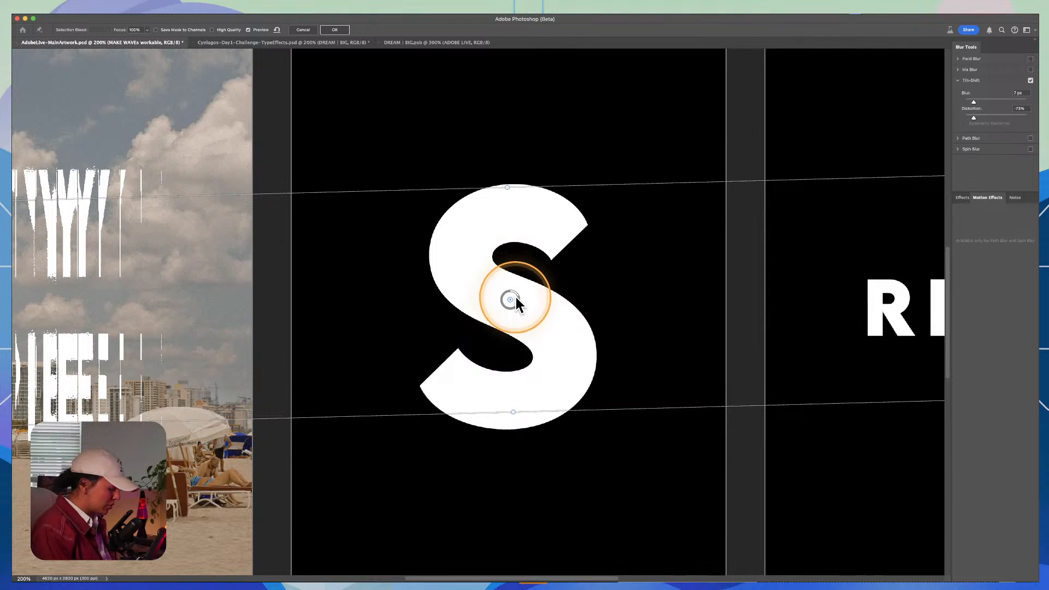
mouse_move(516, 300)
left_mouse_down()
mouse_move(516, 314)
mouse_move(511, 301)
left_mouse_up()
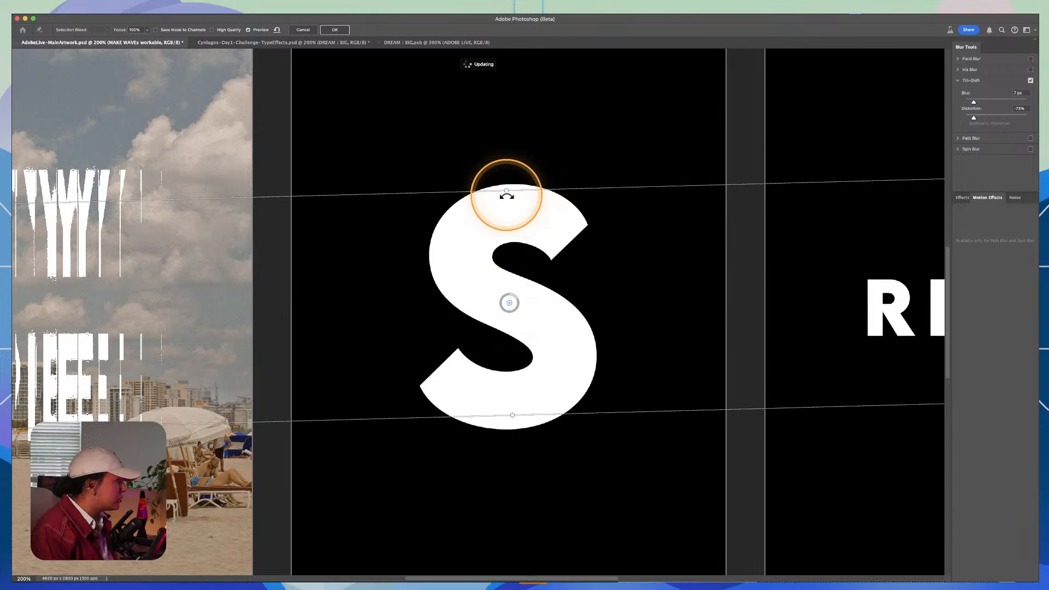
left_click_drag(507, 193, 528, 248)
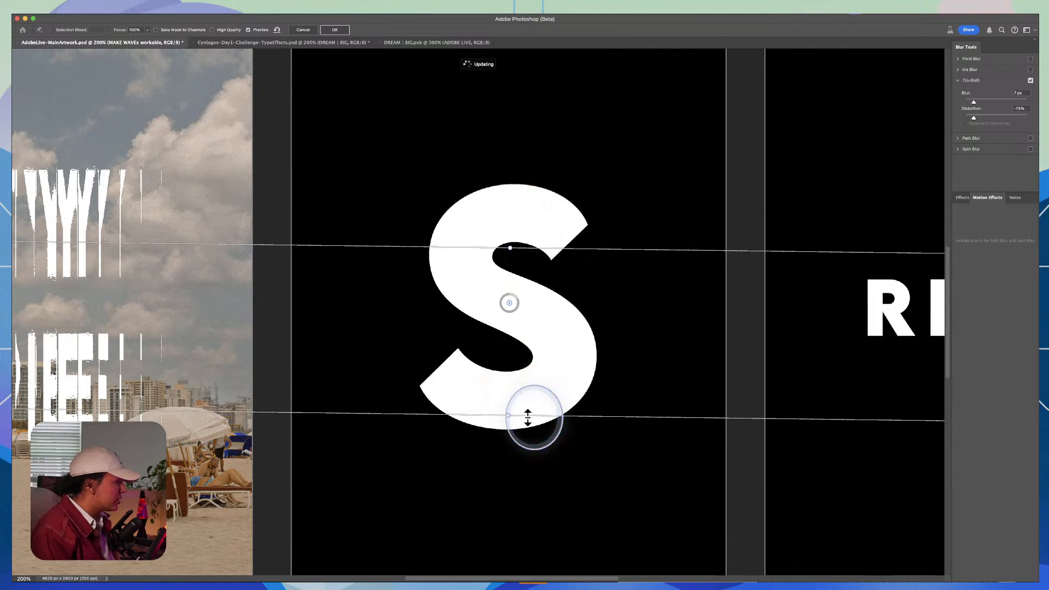
left_click_drag(530, 418, 528, 363)
Step: Increase the Tilt-Shift blur strongly so the S streaks vertically beyond both focus lines
mouse_move(516, 320)
left_mouse_down()
mouse_move(515, 305)
mouse_move(496, 309)
mouse_move(509, 277)
mouse_move(494, 288)
mouse_move(497, 319)
left_mouse_up()
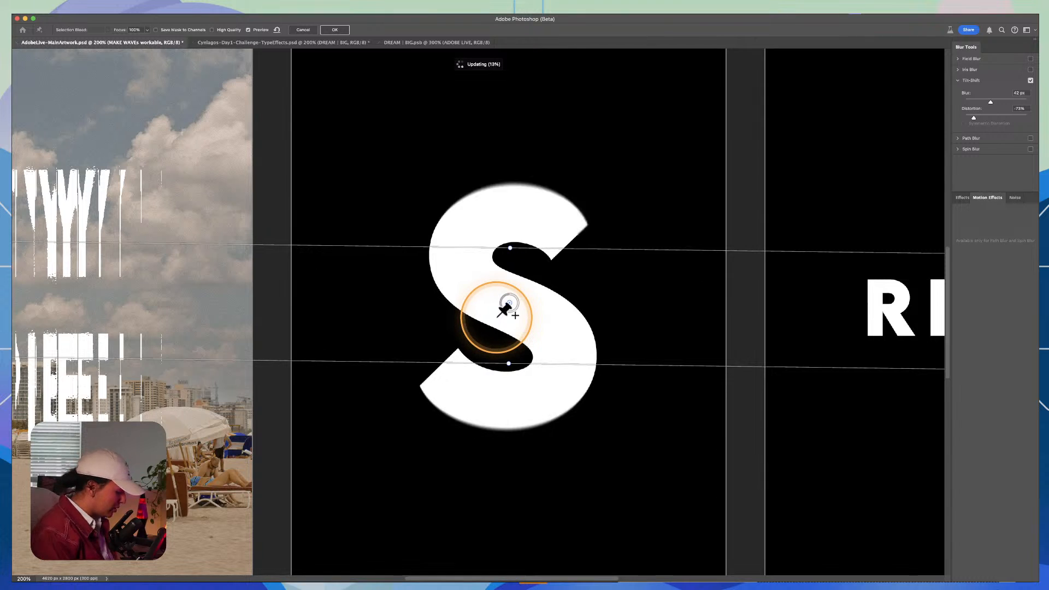
key("super+plus")
key("super+plus")
key("super+plus")
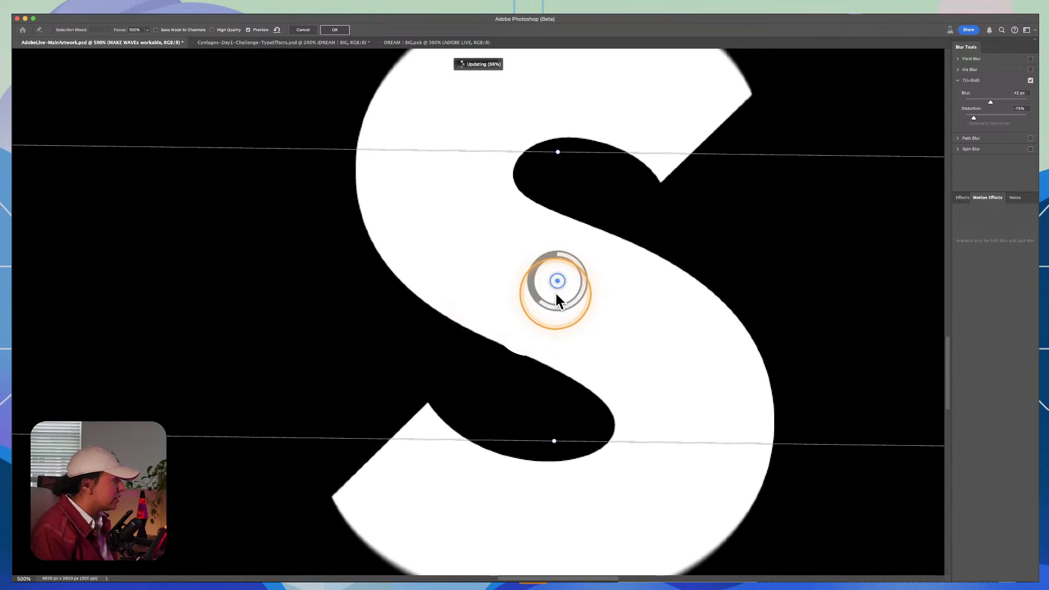
left_click_drag(558, 295, 553, 271)
key("super+minus")
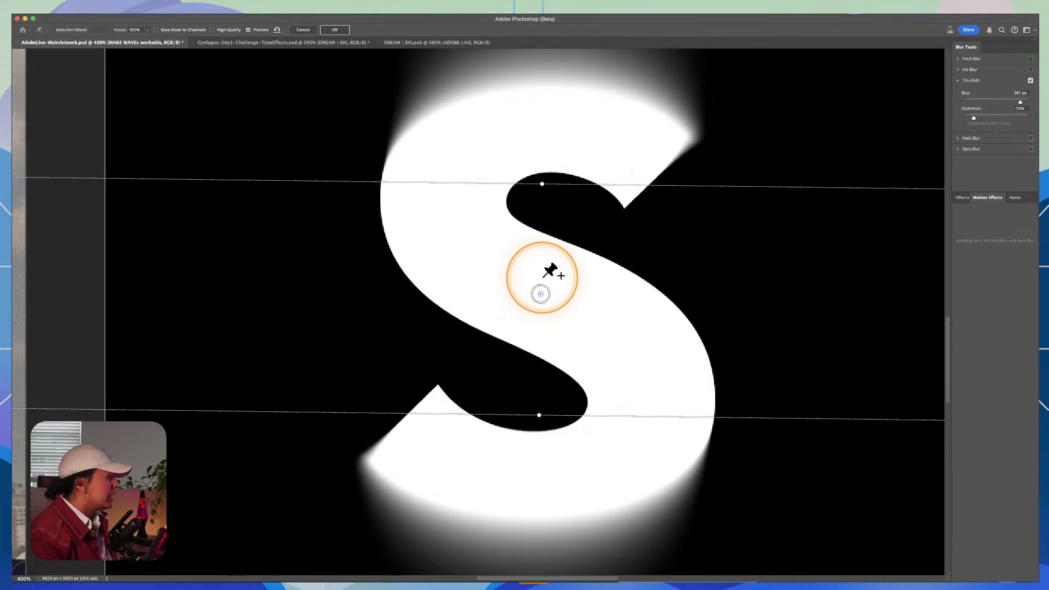
key("super+minus")
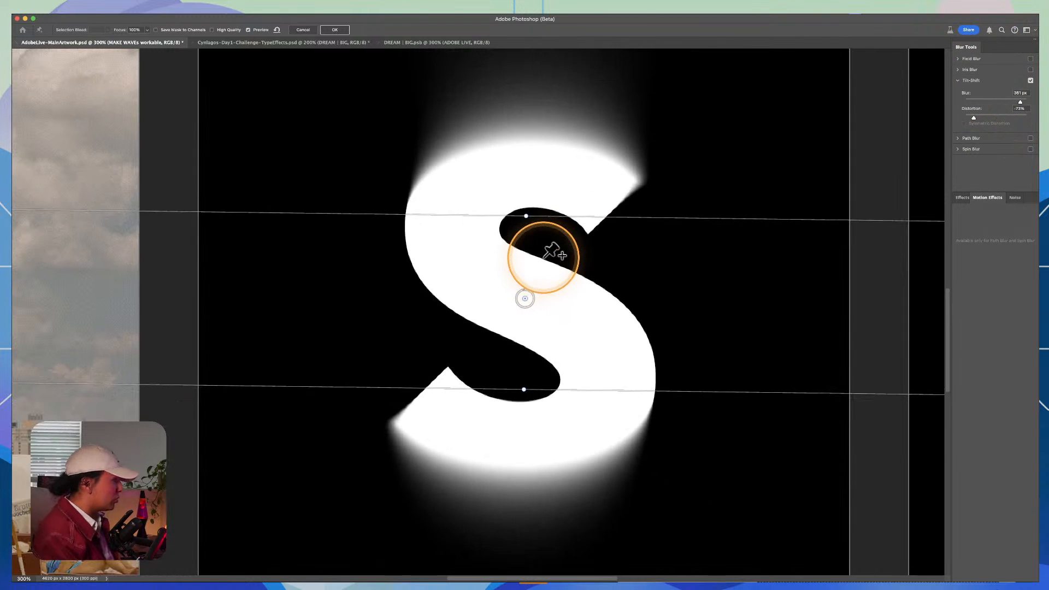
Step: Adjust the Tilt-Shift blur to 370 px and apply it to the merged S layer
left_click_drag(542, 256, 562, 271)
key("super+plus")
mouse_move(489, 288)
left_mouse_down()
mouse_move(483, 299)
mouse_move(491, 285)
left_mouse_up()
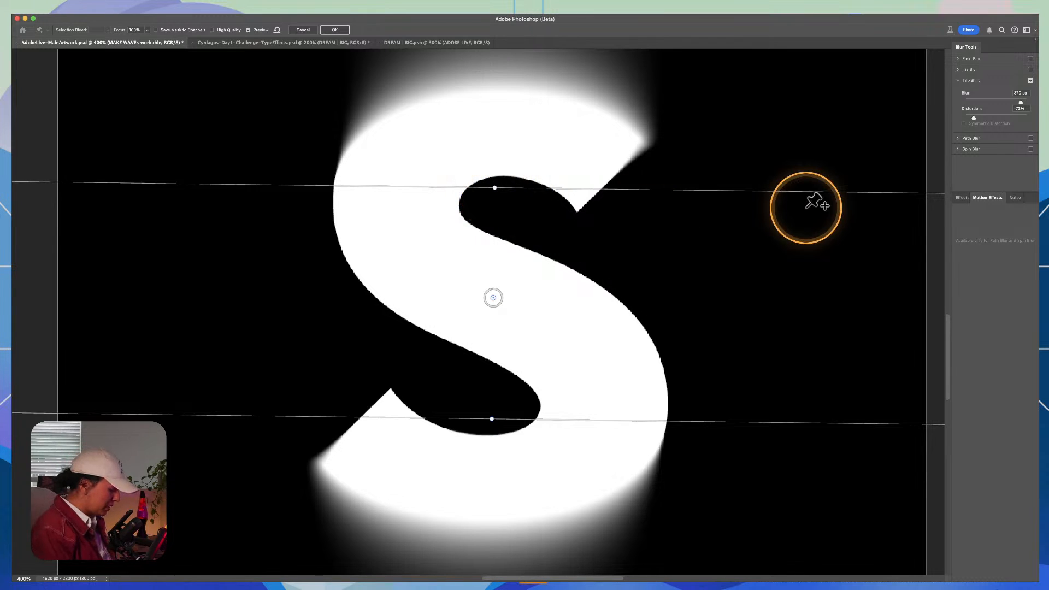
key("Return")
key("z")
left_click(544, 317, "alt")
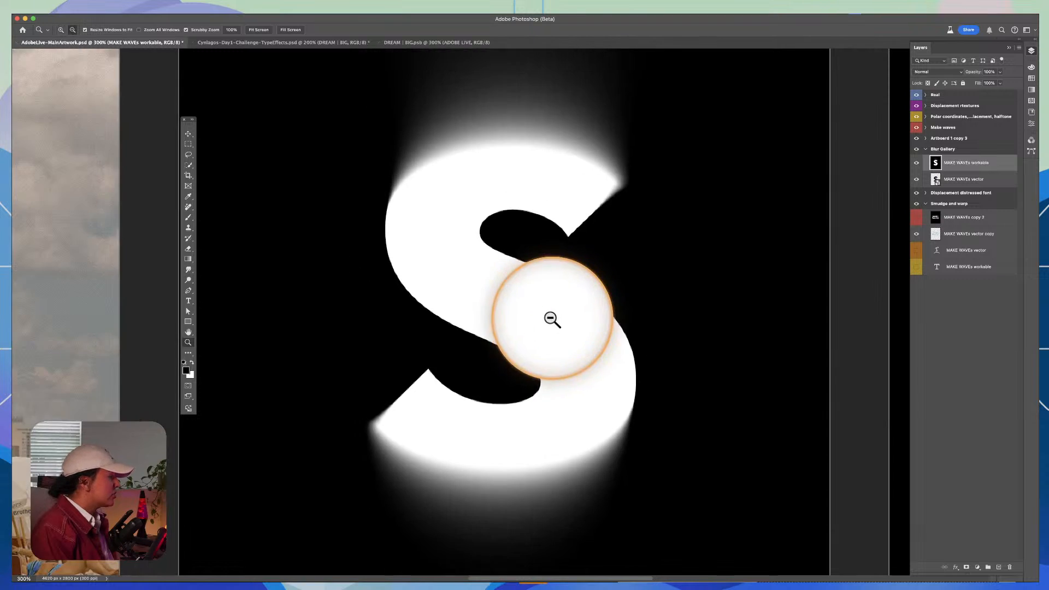
left_click(549, 318, "alt")
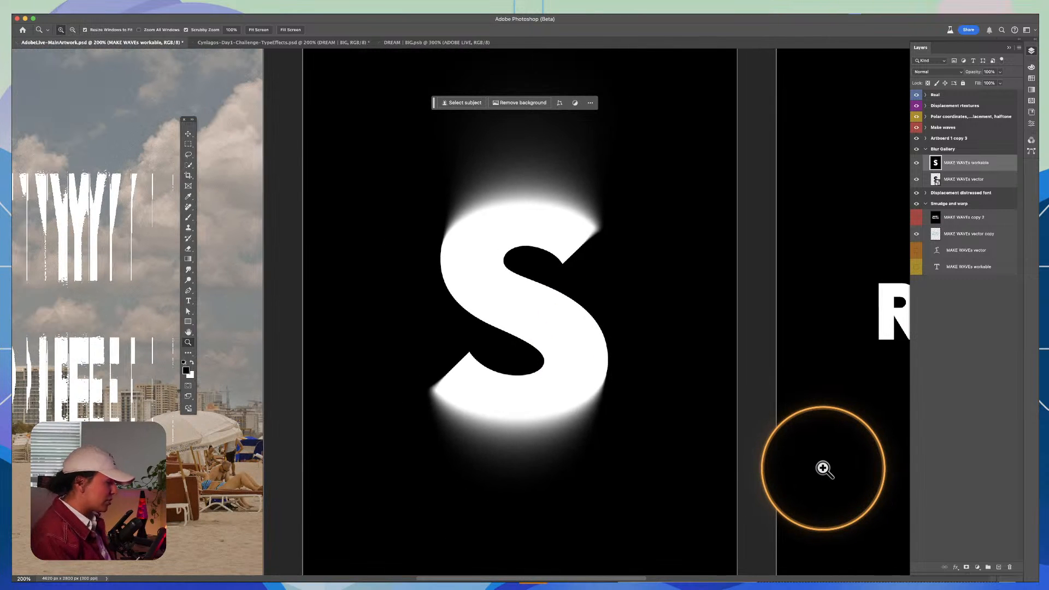
Step: Duplicate the blurred S layer on the Blur Gallery artboard
key("super+j")
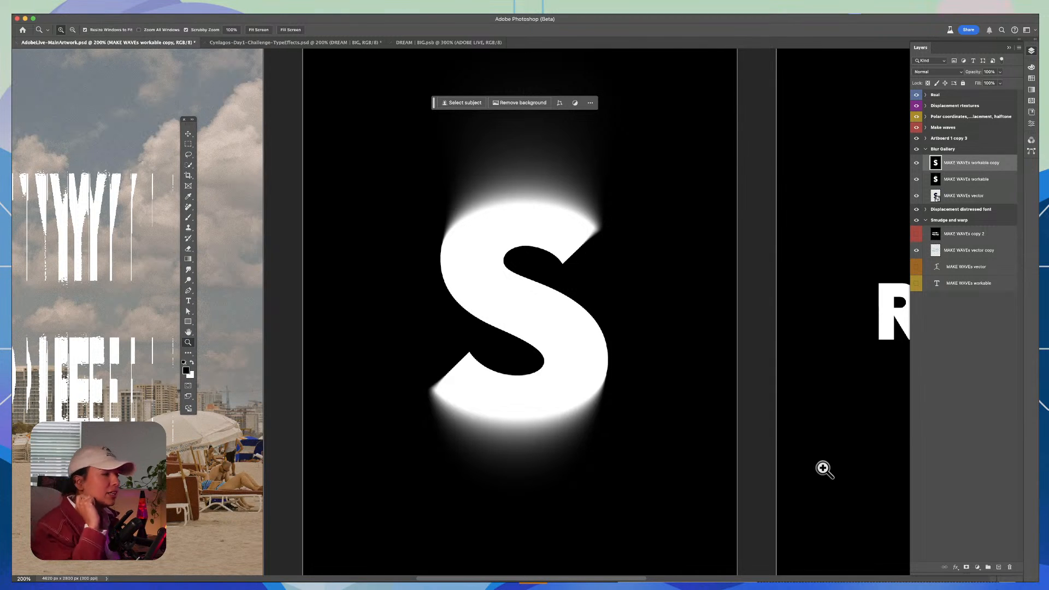
key("v")
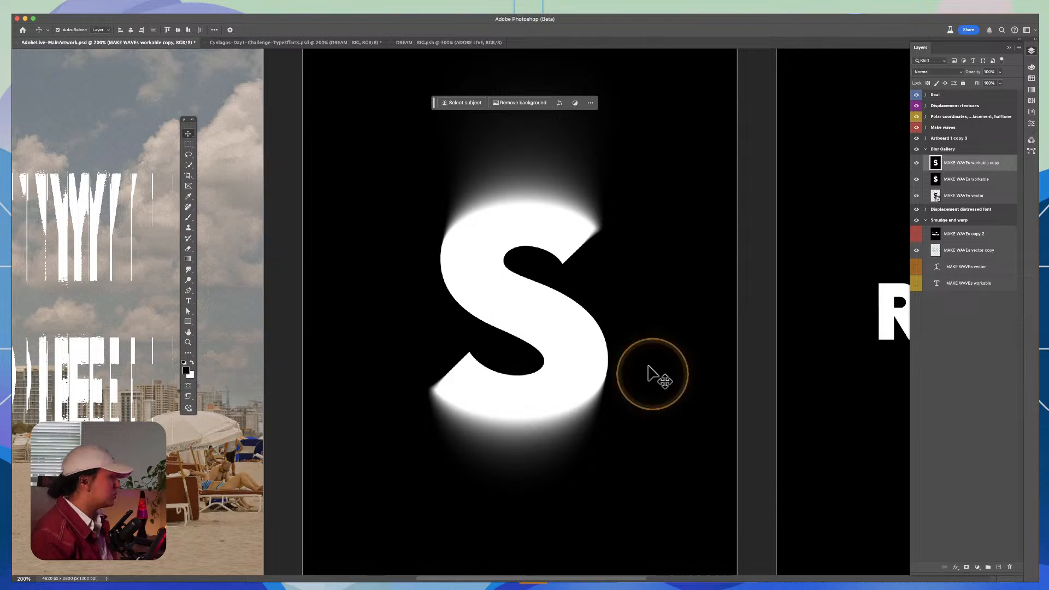
mouse_move(579, 273)
left_mouse_down()
mouse_move(616, 265)
mouse_move(591, 268)
left_mouse_up()
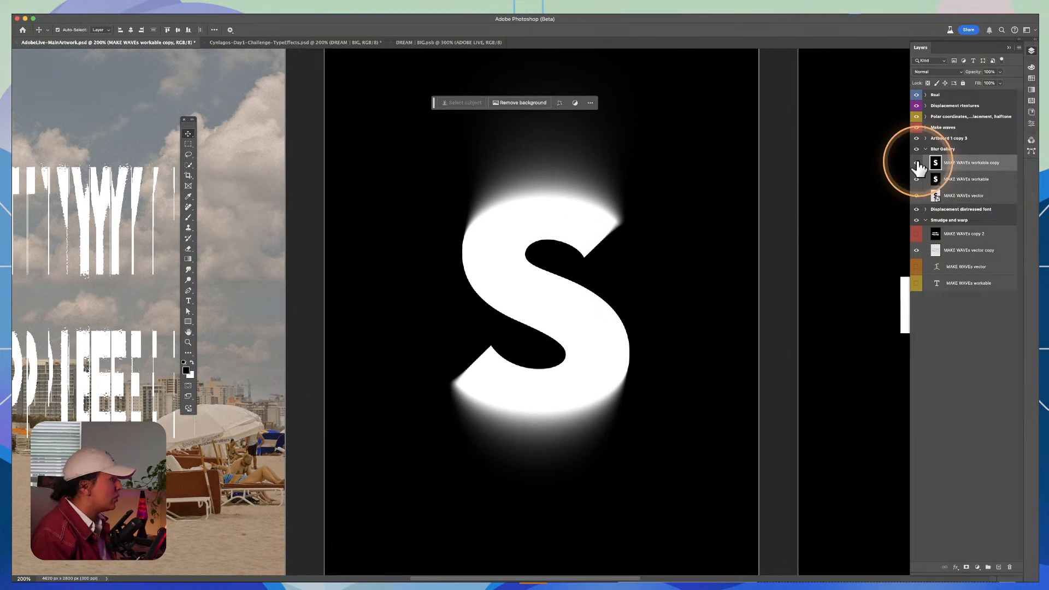
Step: Try the Color Halftone filter on the duplicated S layer with a maximum radius of 40 pixels
left_click(209, 16)
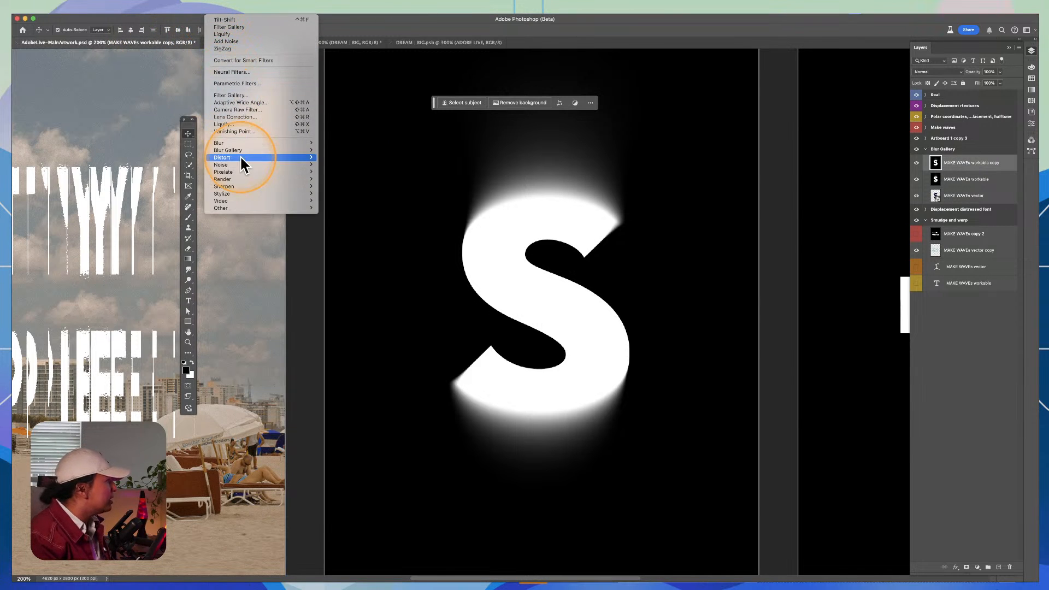
mouse_move(242, 172)
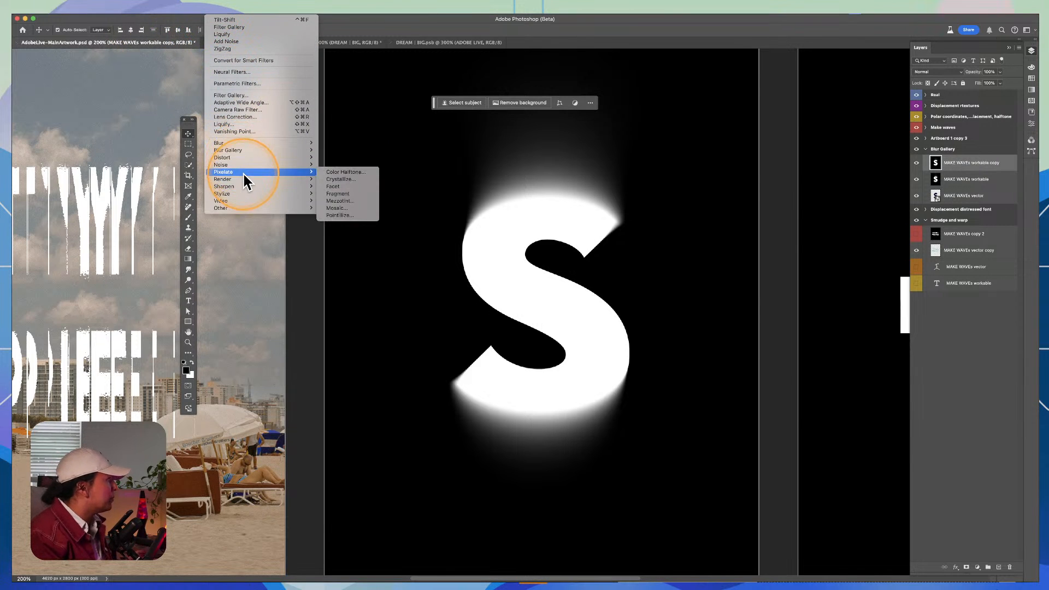
left_click(340, 174)
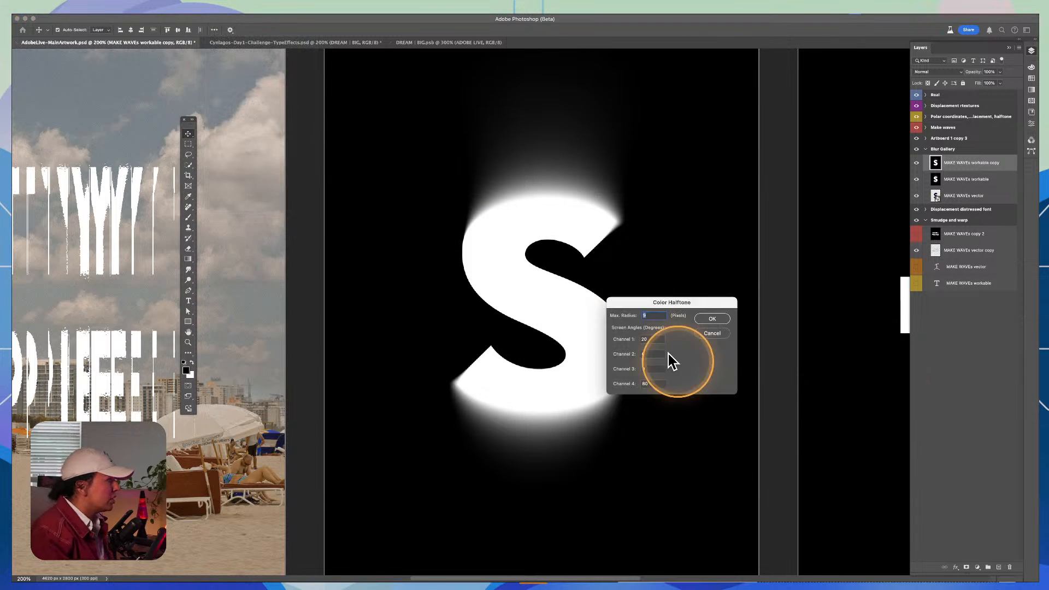
left_click_drag(654, 303, 718, 268)
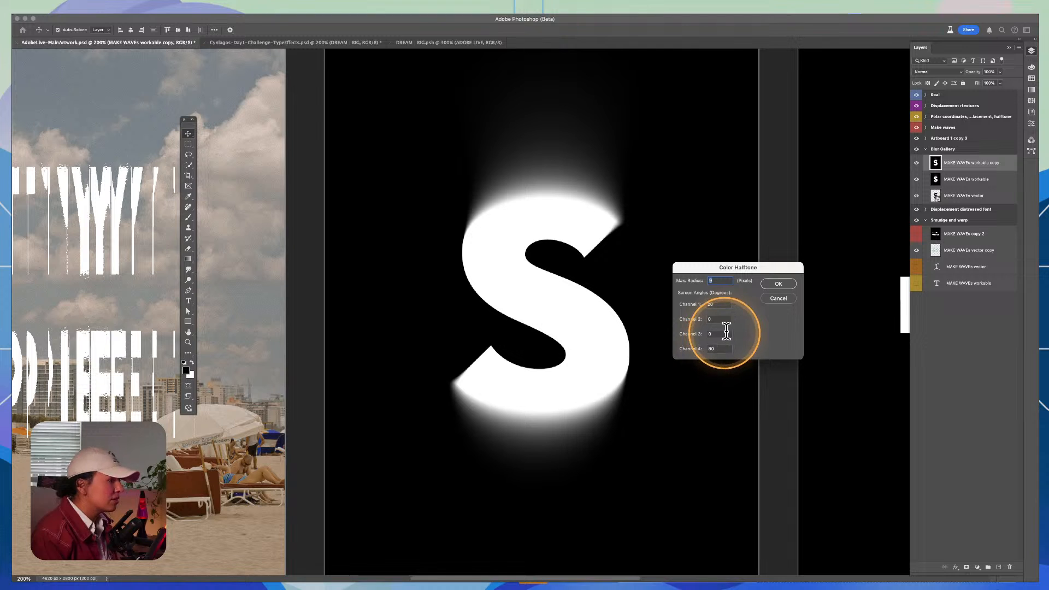
left_click(720, 305)
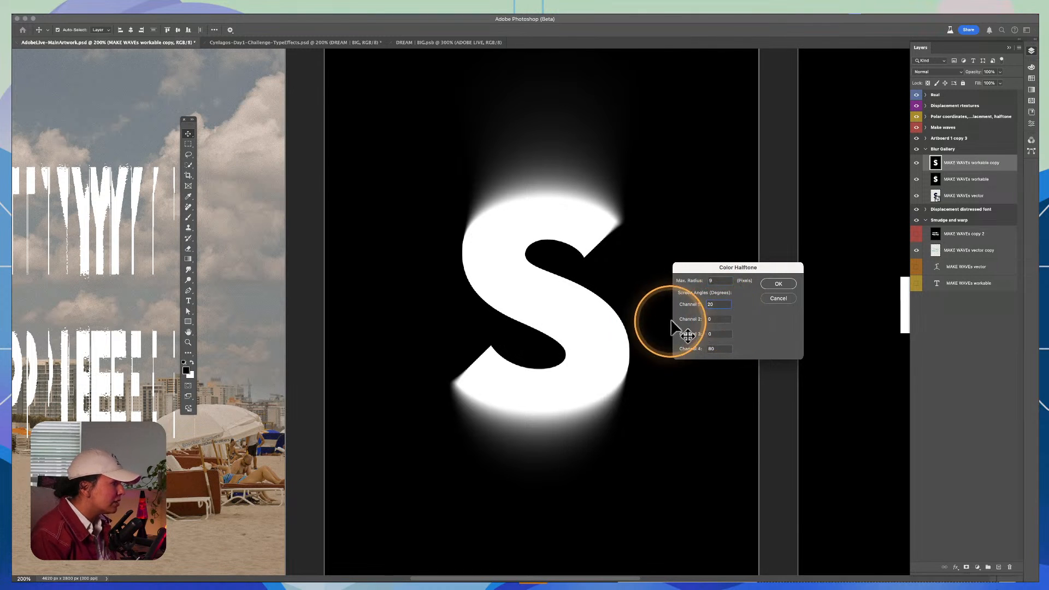
key("alt")
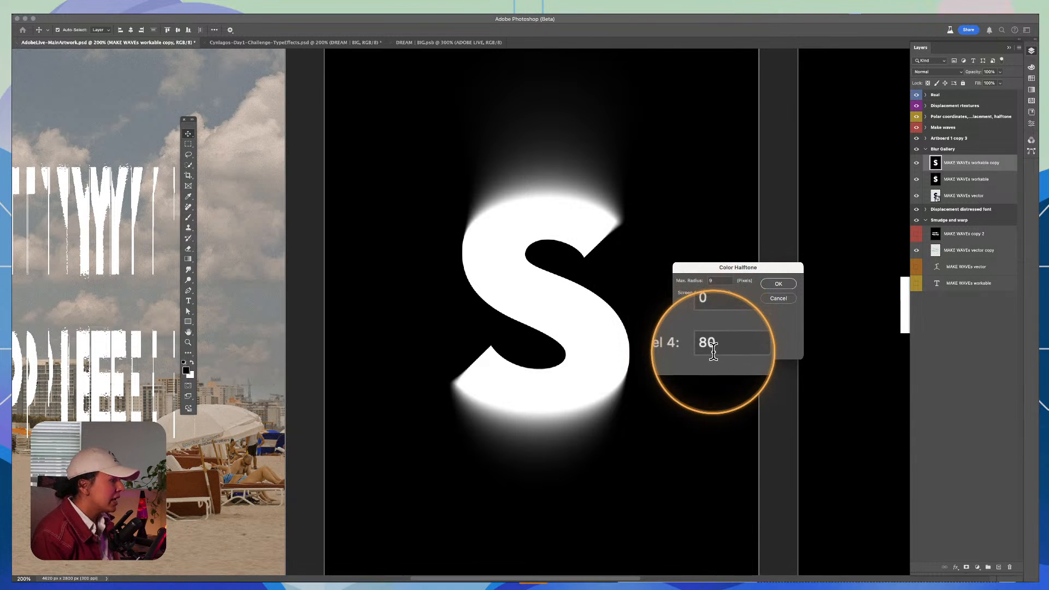
double_click(715, 350)
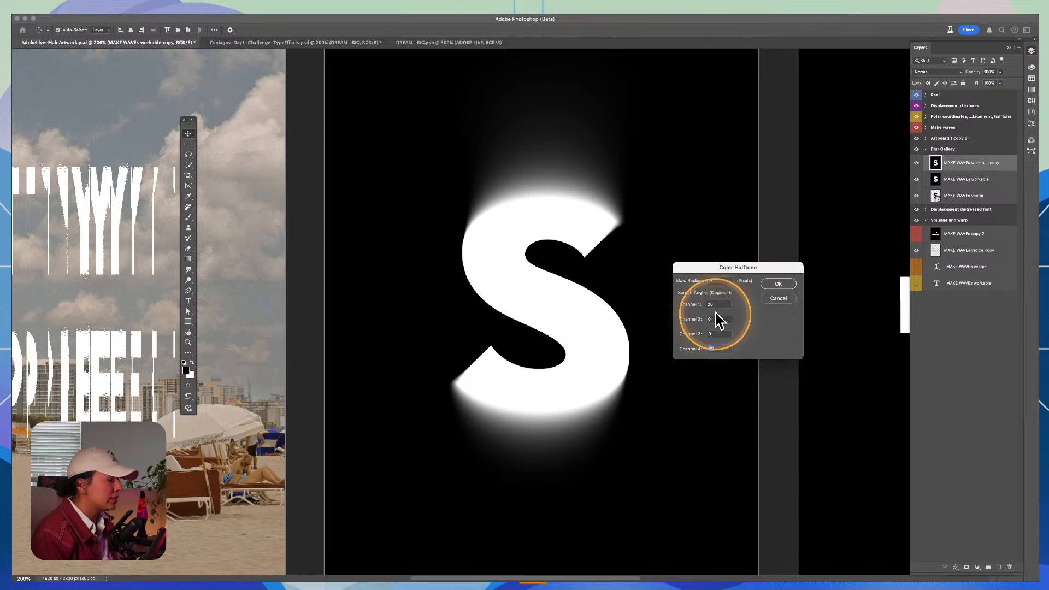
double_click(711, 320)
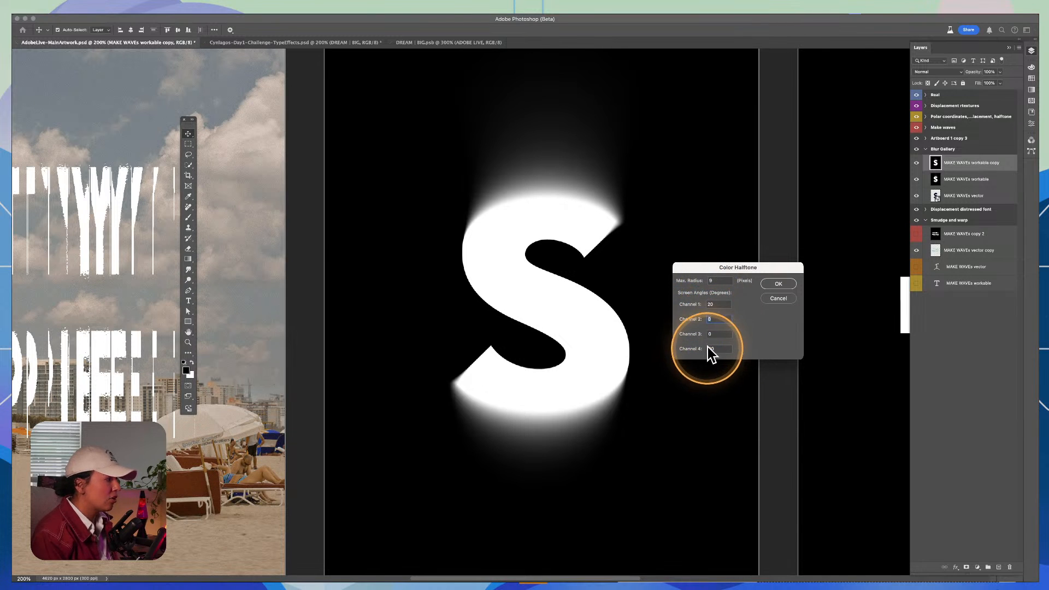
left_click_drag(712, 280, 695, 277)
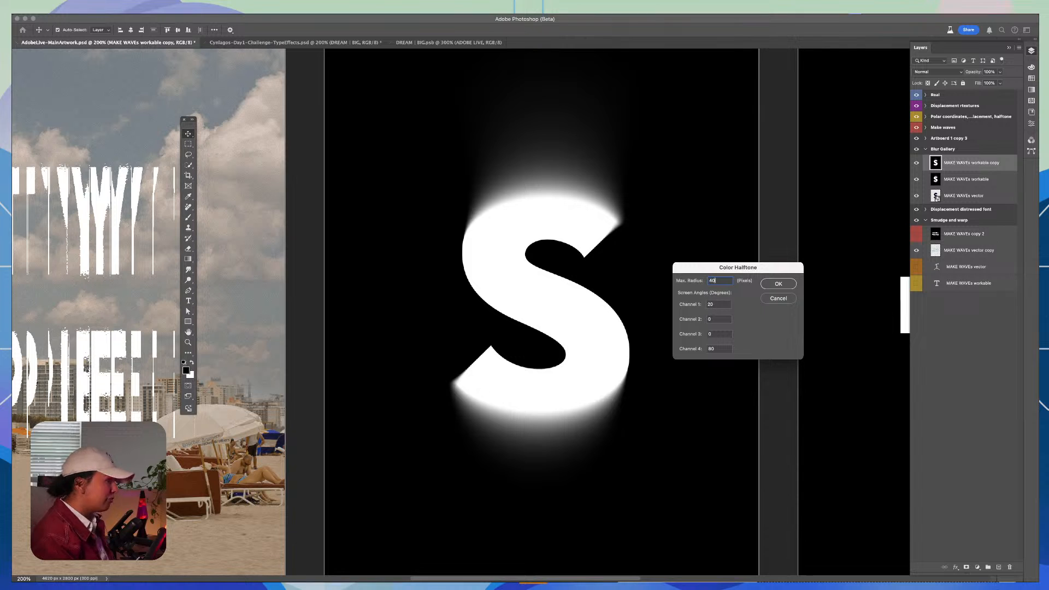
type("40")
key("Return")
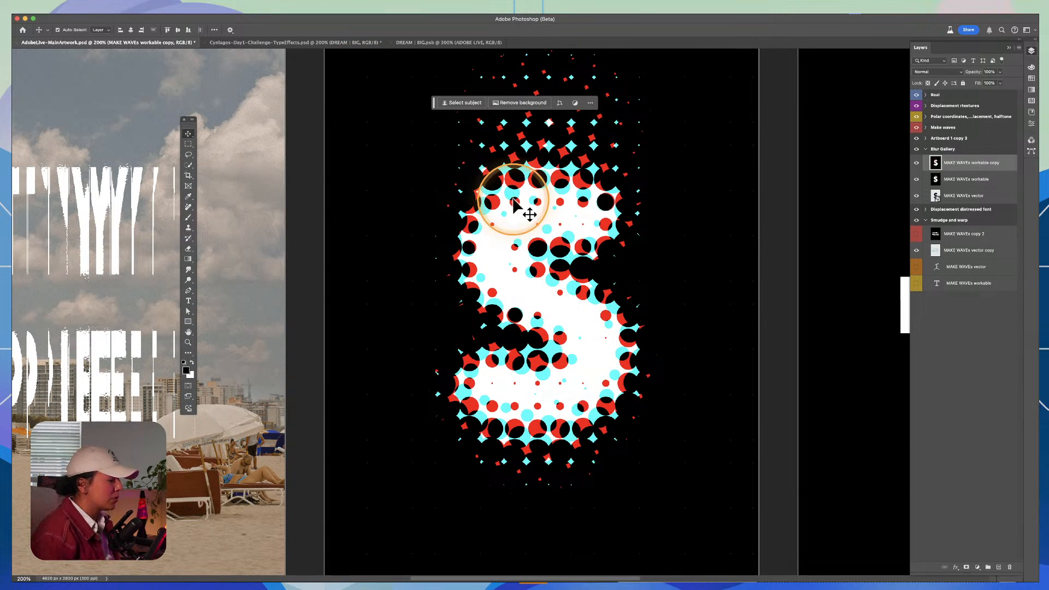
key("super+z")
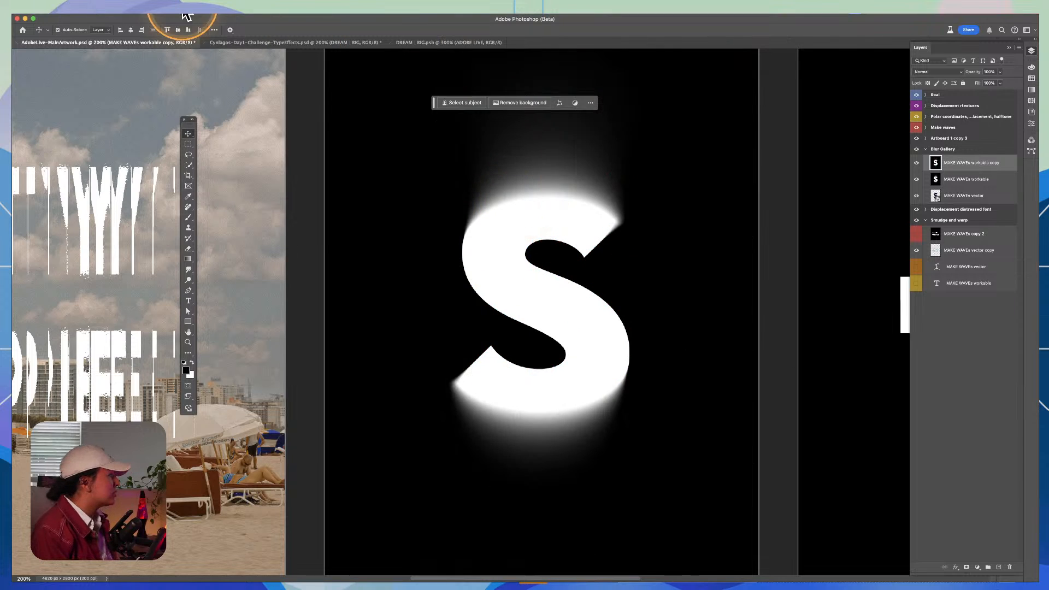
Step: Apply Color Halftone to the duplicated S layer with a maximum radius of 8 pixels and the channel 2 angle set to 1
left_click(216, 10)
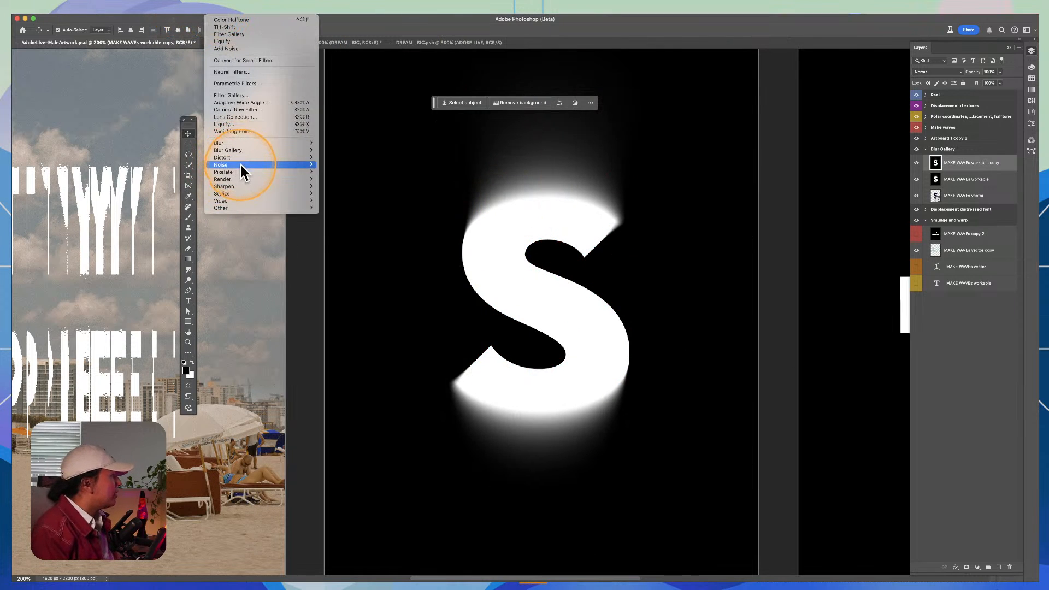
mouse_move(241, 171)
left_click(365, 173)
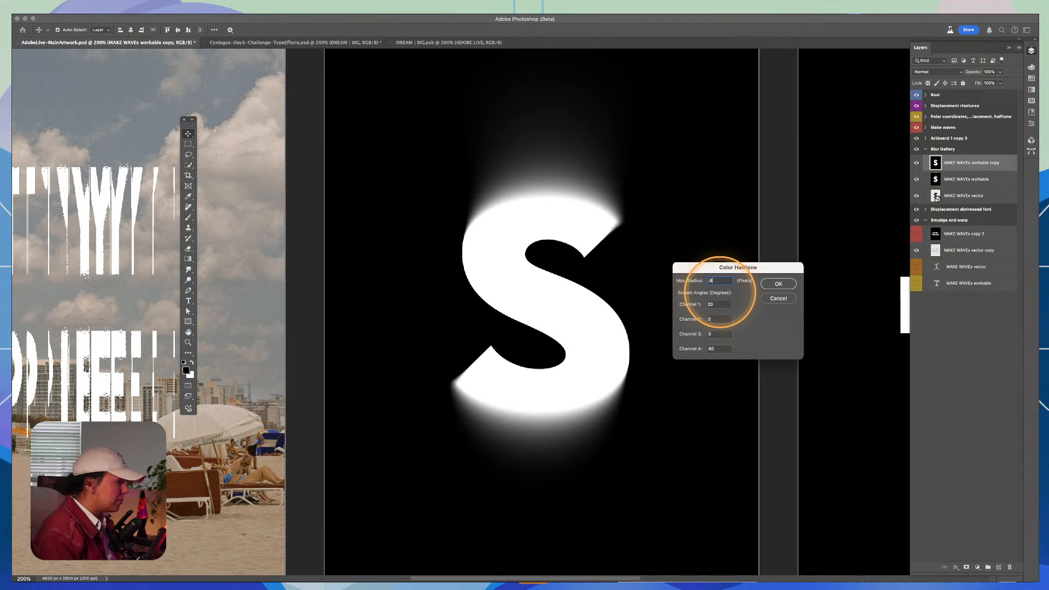
left_click_drag(733, 268, 709, 212)
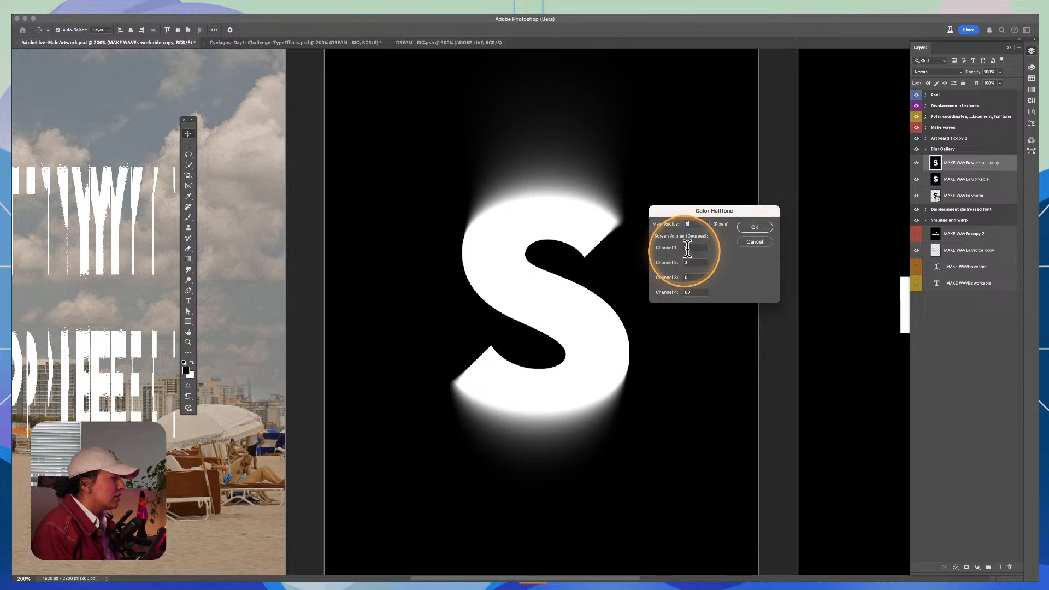
key("Tab")
key("Tab")
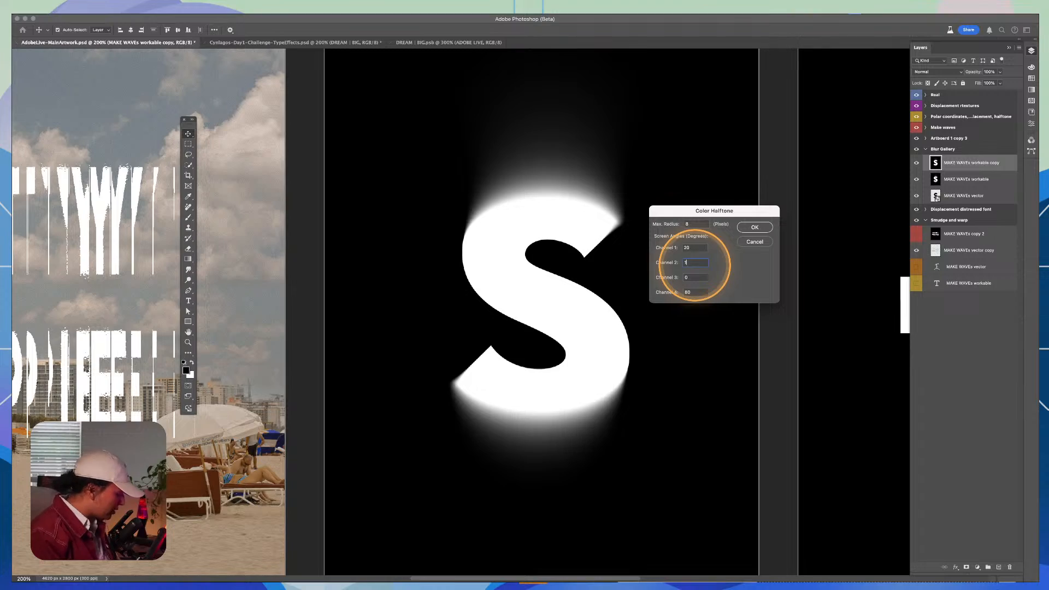
type("1")
left_click(758, 228)
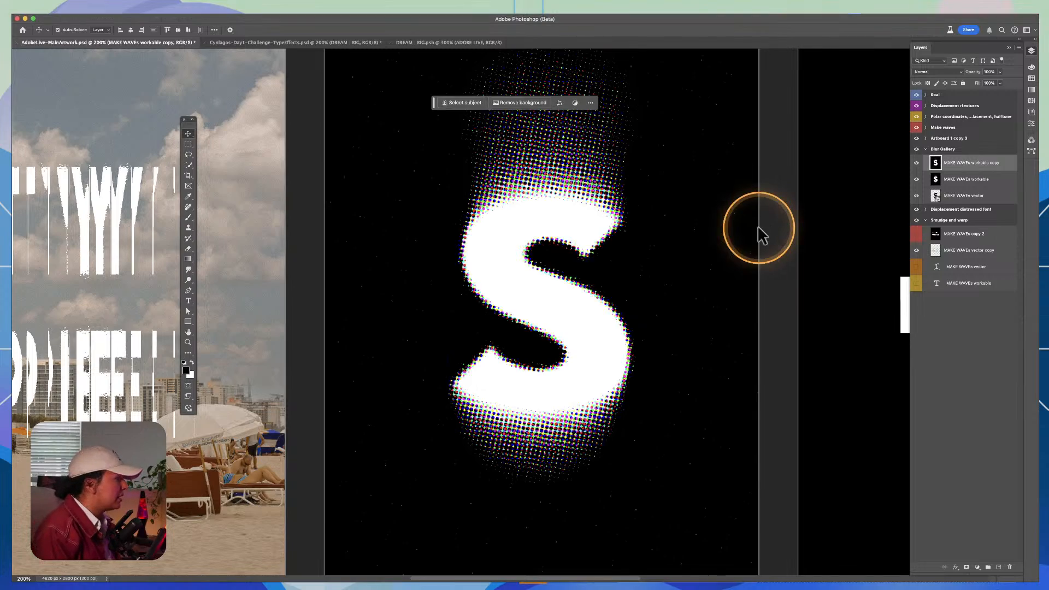
Step: Examine the coloured halftone dots along the blurred edges of the S up close
key("z")
left_click(540, 163)
left_click(539, 164)
left_click(540, 164)
left_click(539, 163)
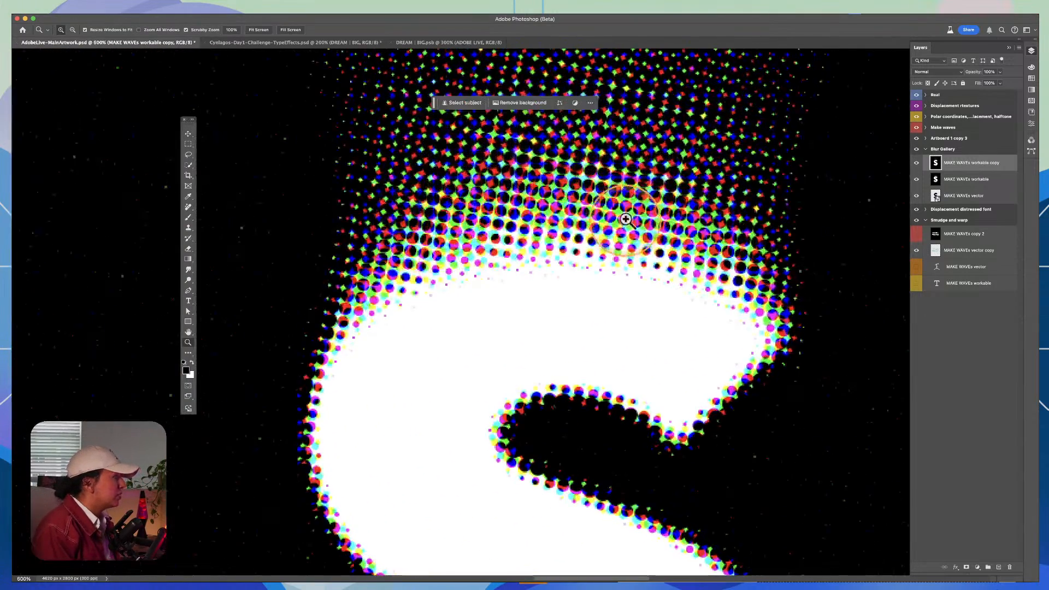
left_click(637, 349, "alt")
left_click(638, 353, "alt")
left_click(745, 475, "alt")
left_click_drag(632, 500, 555, 306)
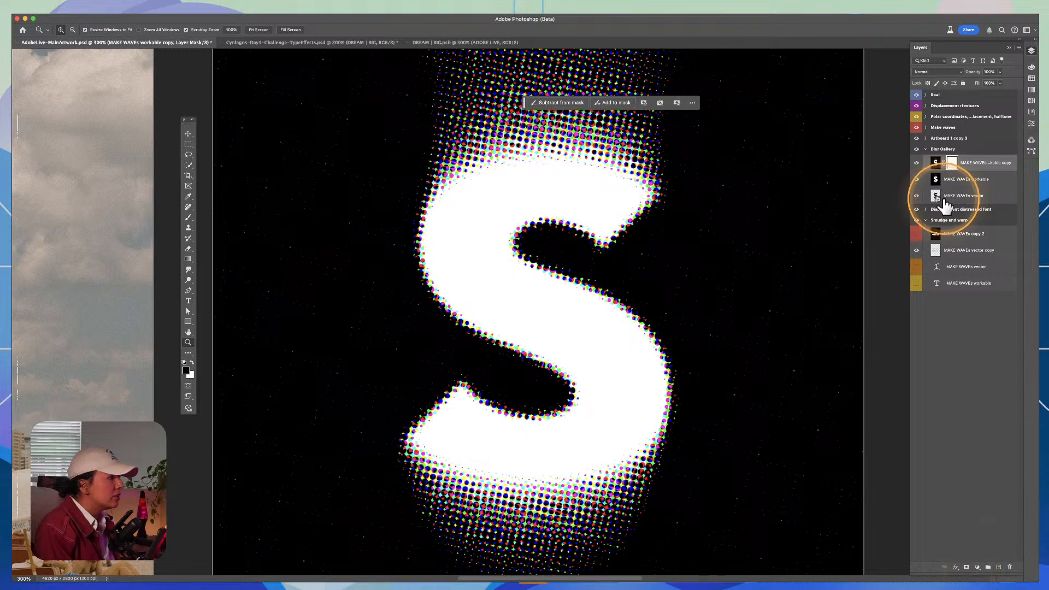
Step: Undo the white layer mask and add a black mask that hides the halftone S layer
key("super+z")
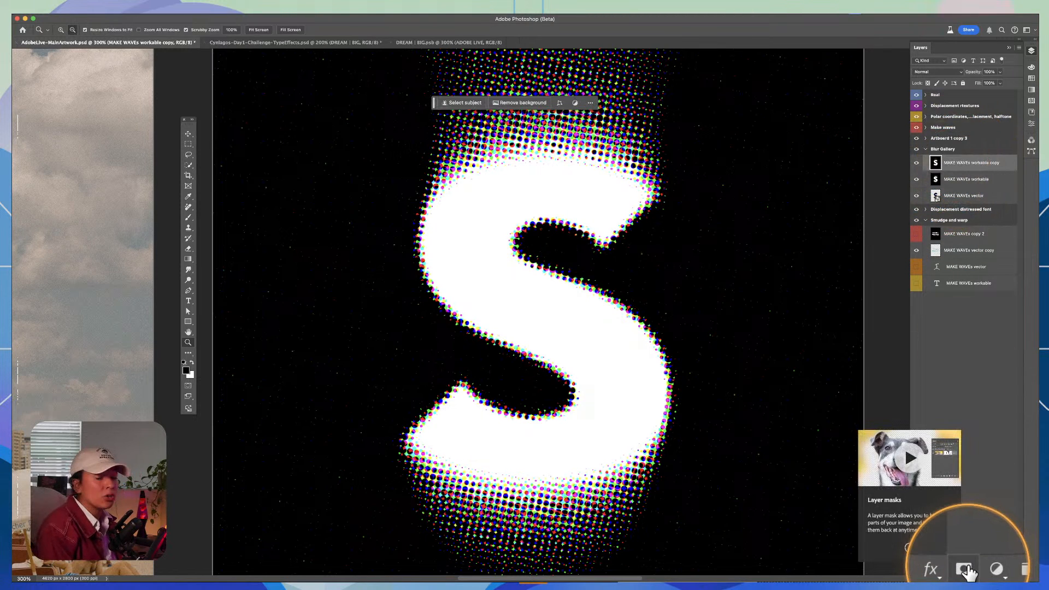
left_click(965, 569)
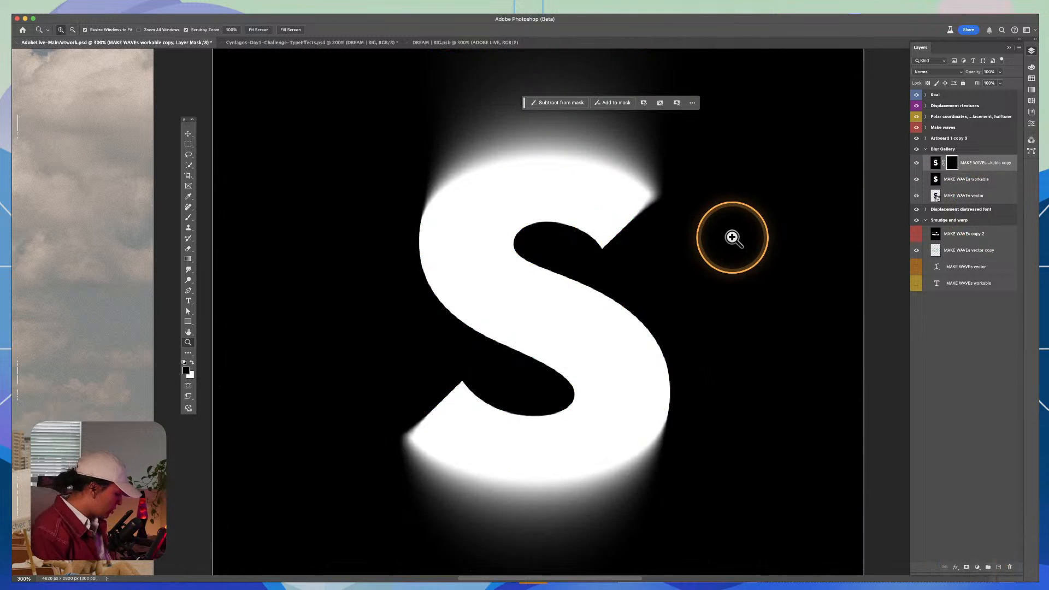
Step: Paint white at 30% brush opacity on the layer mask to reveal halftone dots over the upper and lower blurred edges of the S
key("b")
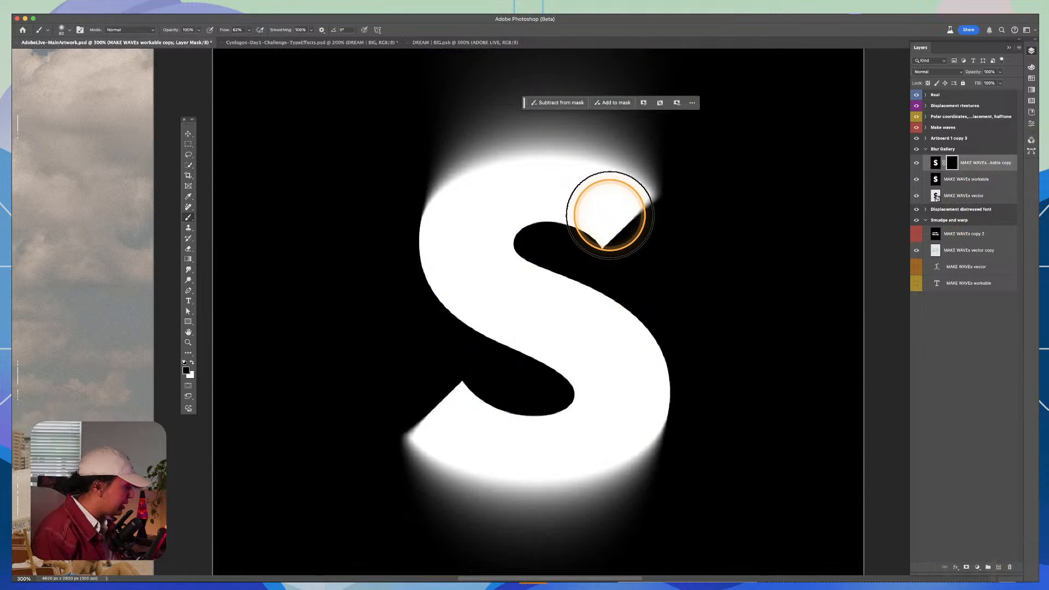
mouse_move(421, 164)
left_mouse_down()
mouse_move(442, 126)
mouse_move(457, 192)
mouse_move(440, 214)
mouse_move(464, 133)
mouse_move(497, 162)
mouse_move(496, 136)
mouse_move(448, 170)
mouse_move(488, 139)
mouse_move(416, 184)
mouse_move(501, 148)
mouse_move(594, 174)
mouse_move(533, 128)
mouse_move(593, 139)
mouse_move(631, 163)
mouse_move(549, 125)
mouse_move(460, 167)
mouse_move(451, 132)
mouse_move(486, 126)
mouse_move(478, 149)
mouse_move(509, 76)
mouse_move(487, 132)
mouse_move(516, 90)
left_mouse_up()
key("x")
key("super+z")
key("2")
key("3")
mouse_move(498, 449)
left_mouse_down()
mouse_move(457, 489)
mouse_move(421, 489)
mouse_move(625, 492)
mouse_move(477, 511)
mouse_move(514, 527)
mouse_move(675, 546)
mouse_move(671, 439)
mouse_move(570, 512)
mouse_move(366, 489)
mouse_move(372, 453)
mouse_move(400, 467)
mouse_move(408, 458)
mouse_move(418, 397)
mouse_move(398, 421)
left_mouse_up()
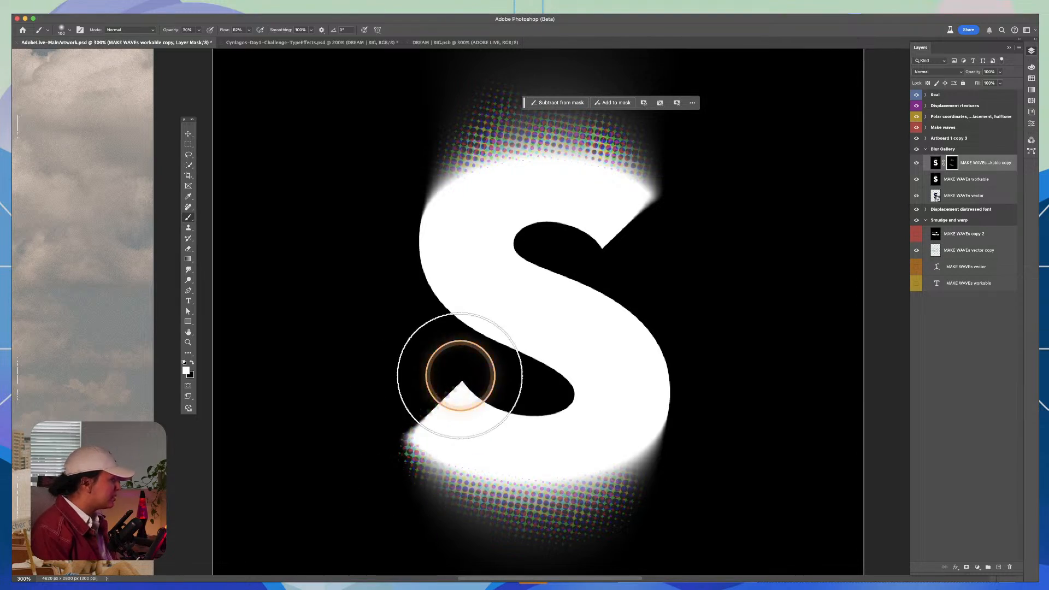
Step: Compare the white halftone S with the finished orange S artboard and the other example artboards above it
key("z")
left_click(691, 374, "alt")
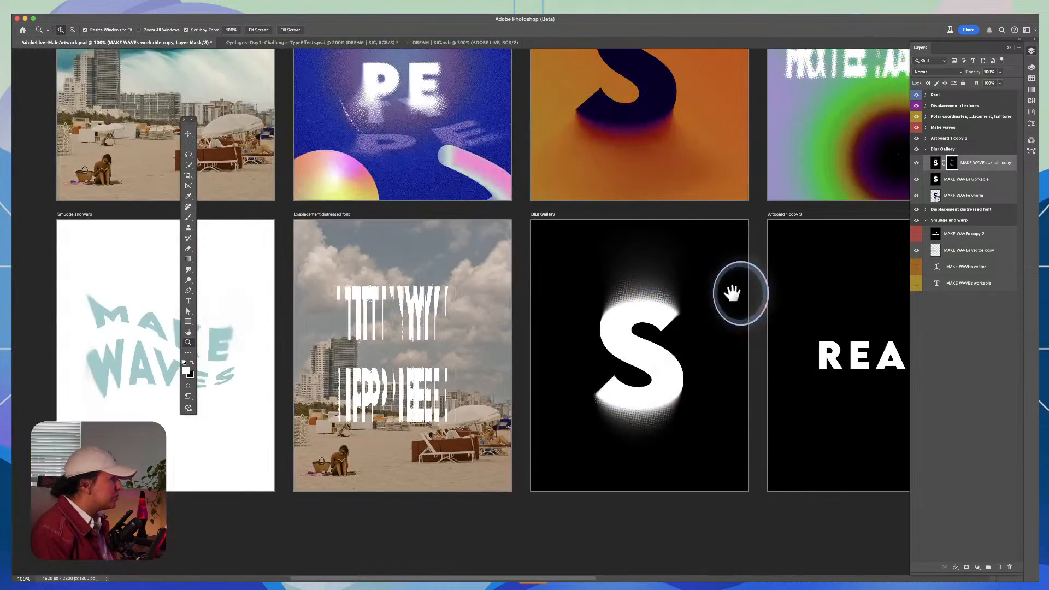
left_click_drag(733, 295, 637, 341)
key("v")
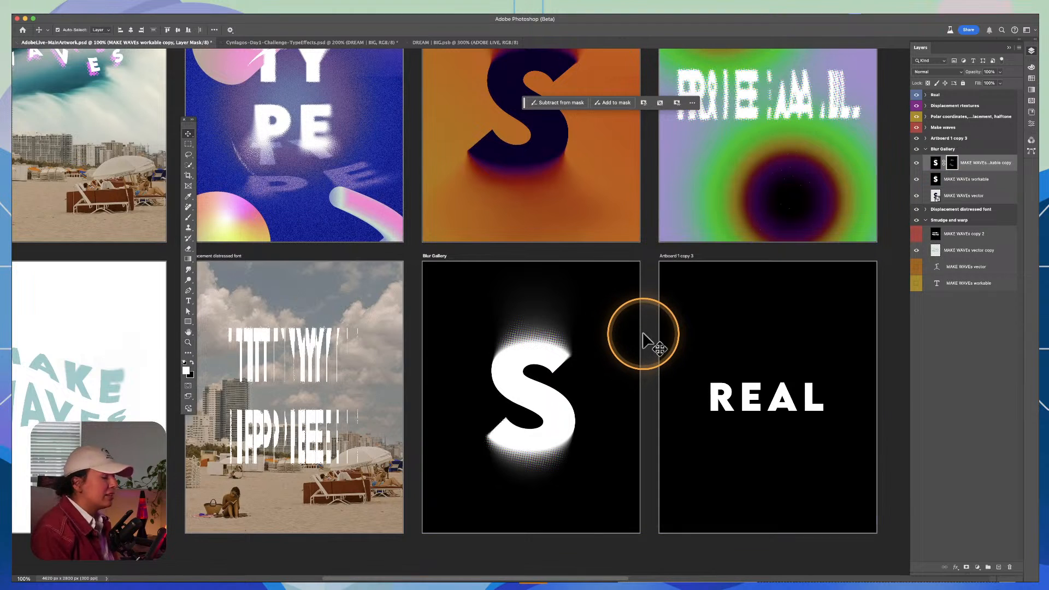
key("z")
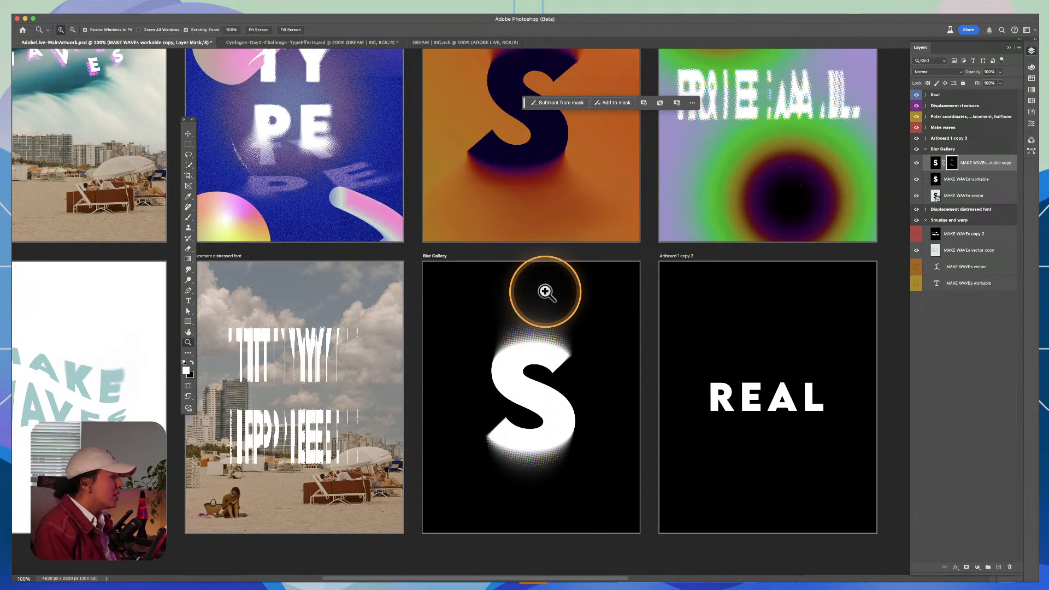
left_click(600, 165)
left_click(491, 181)
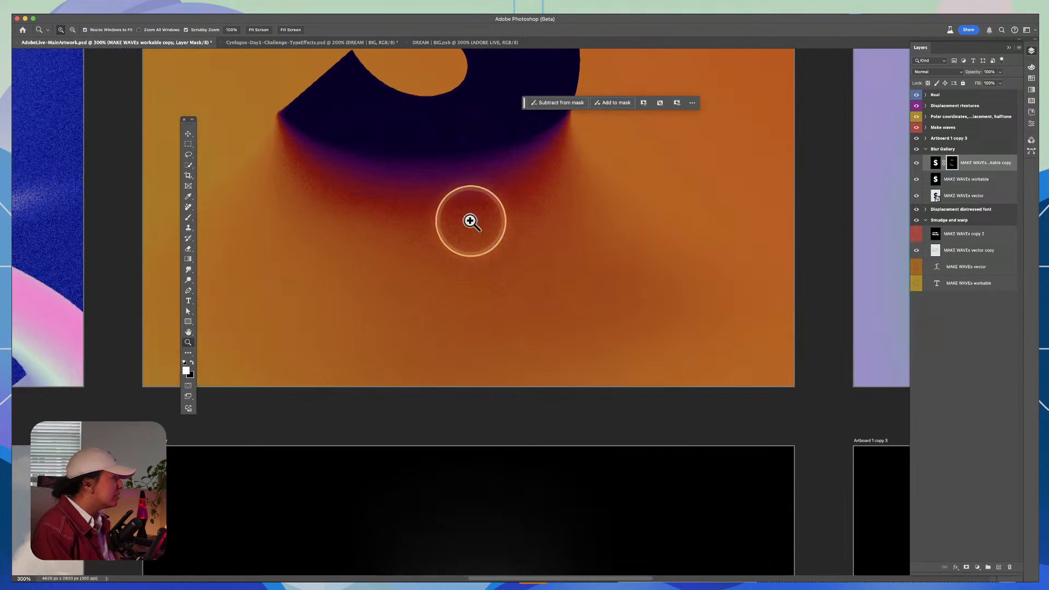
left_click(690, 241, "alt")
left_click_drag(663, 436, 292, 560)
left_click_drag(635, 314, 874, 159)
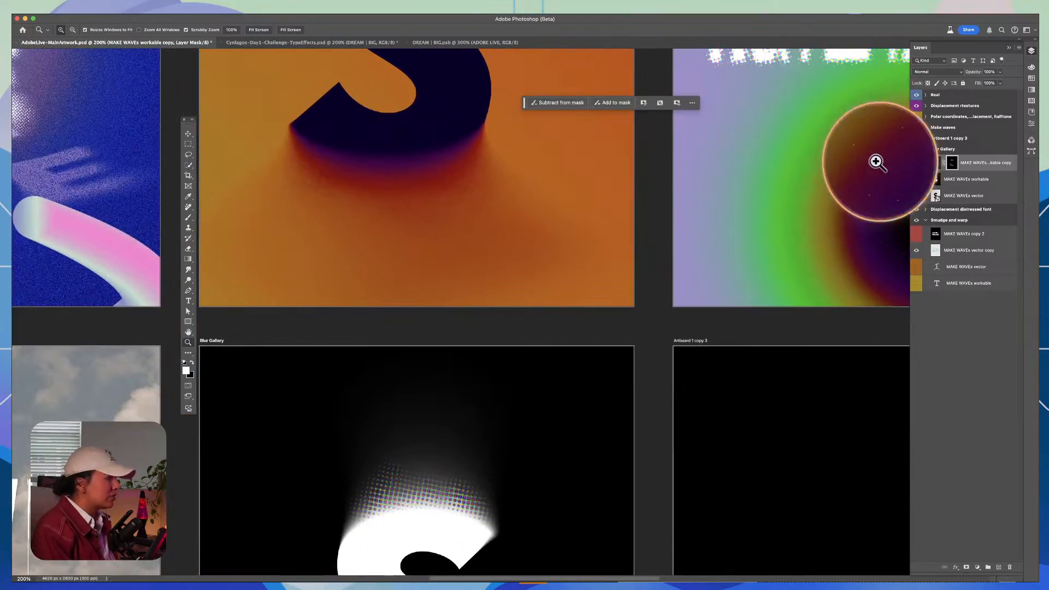
left_click(536, 423, "alt")
left_click_drag(601, 421, 697, 318)
left_click(698, 318)
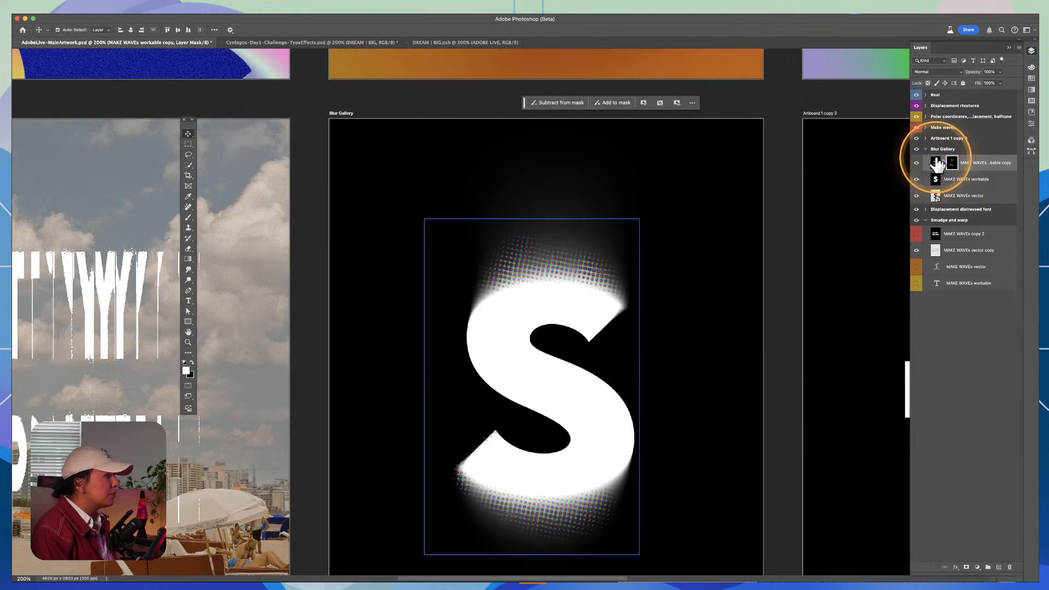
Step: Collapse the layers of the Blur Gallery artboard and select the REAL artboard, Artboard 1 copy 3
left_click(924, 149)
left_click_drag(835, 275, 317, 234)
left_click(557, 213)
left_click(925, 139)
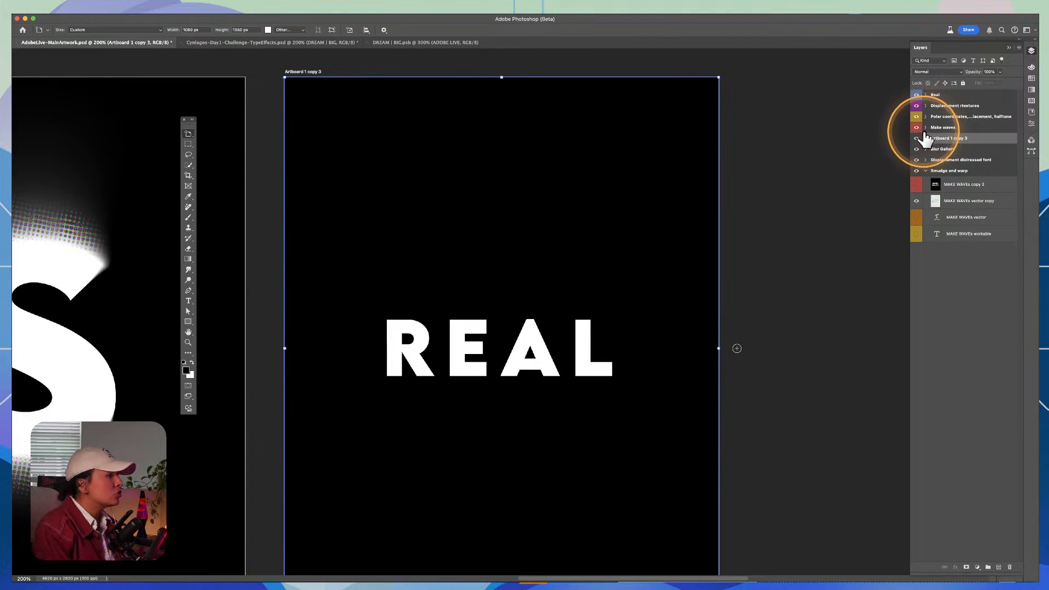
left_click(916, 169)
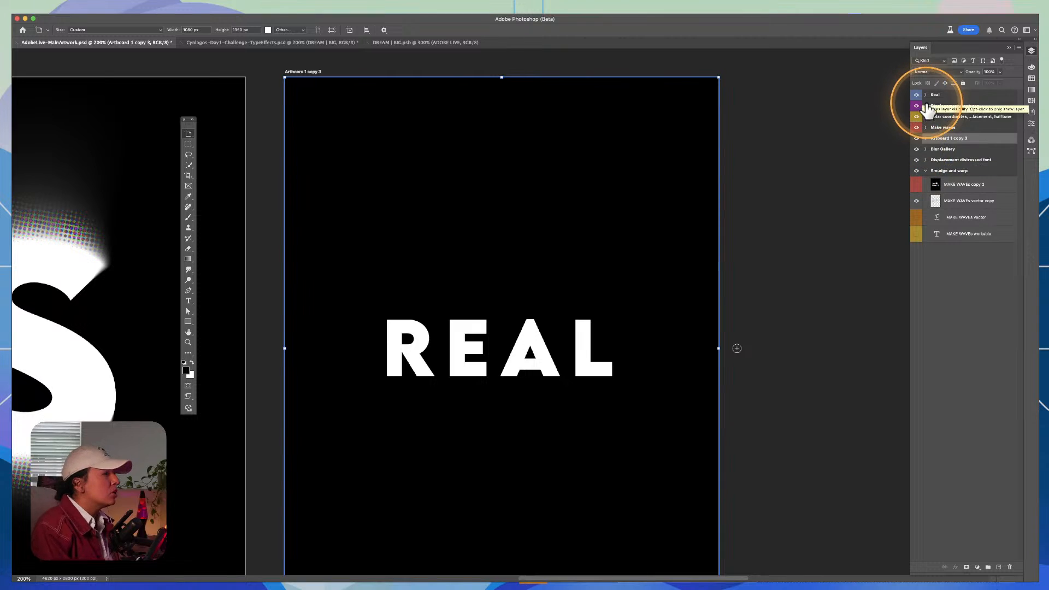
left_click(935, 141)
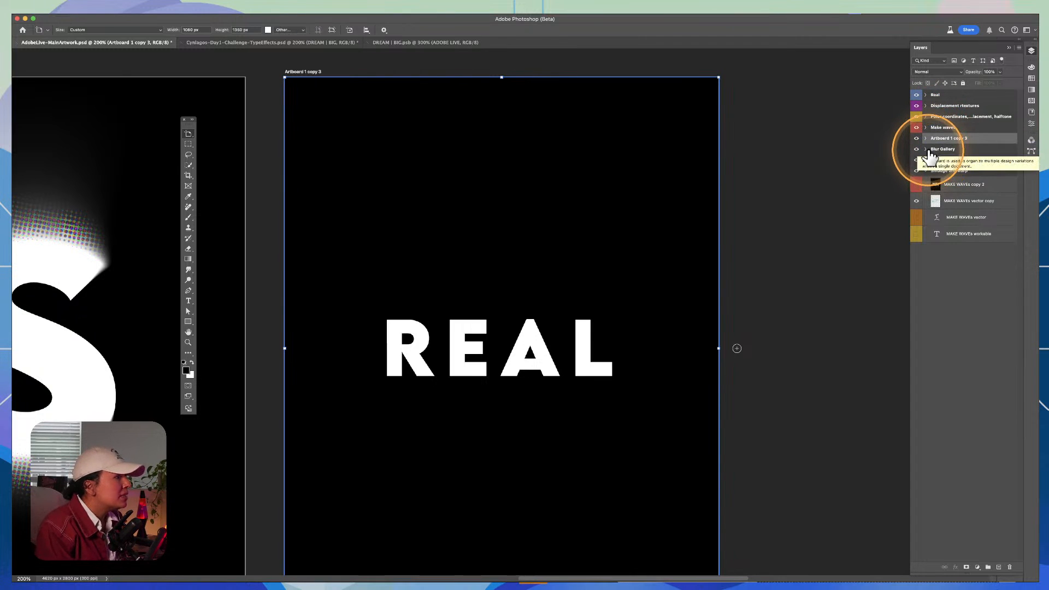
left_click(926, 150)
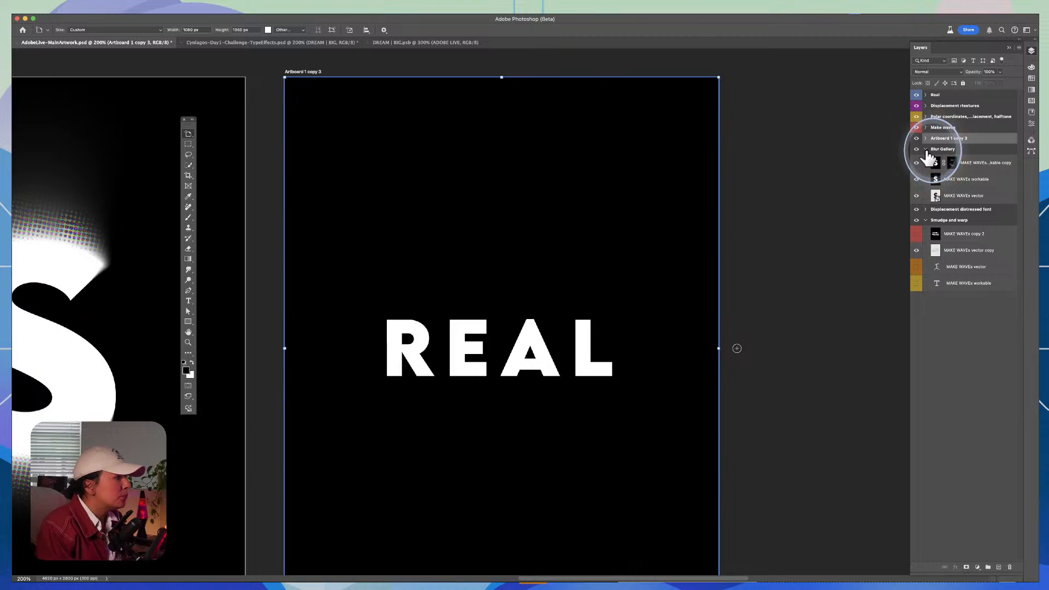
left_click(925, 149)
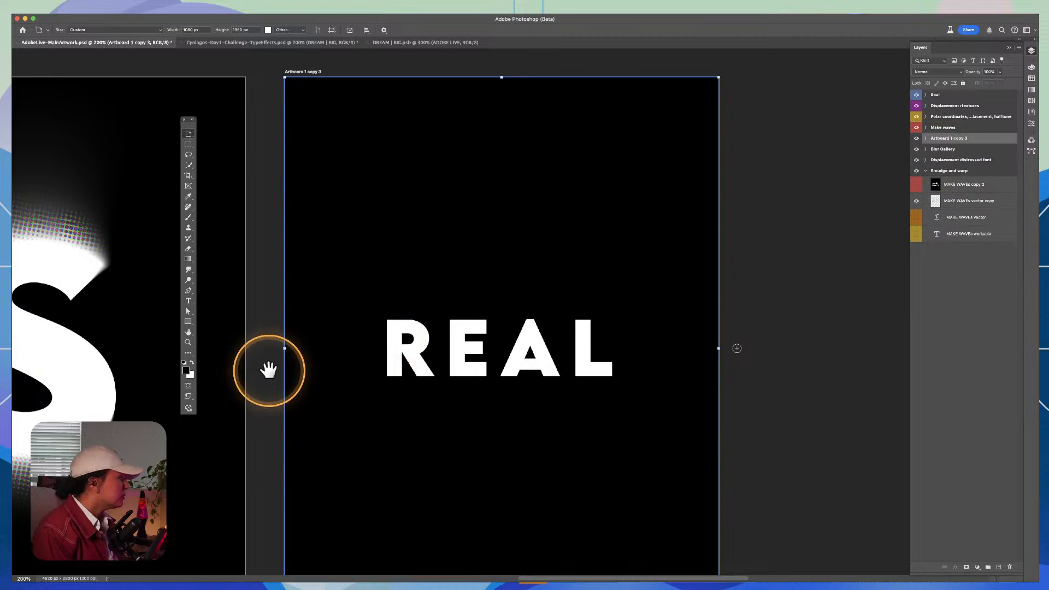
left_click_drag(272, 370, 679, 316)
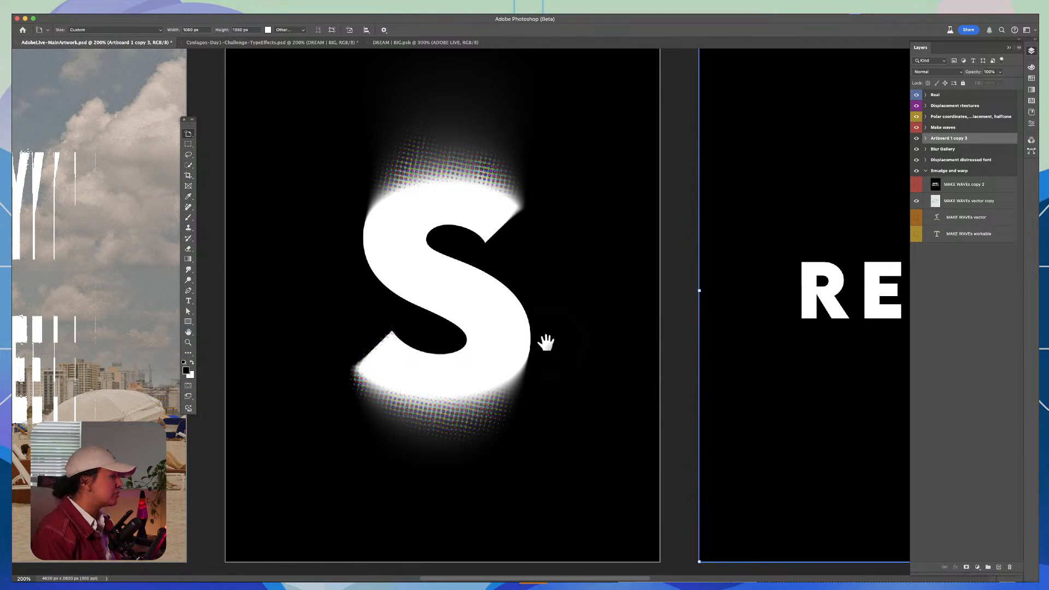
left_click_drag(545, 342, 439, 322)
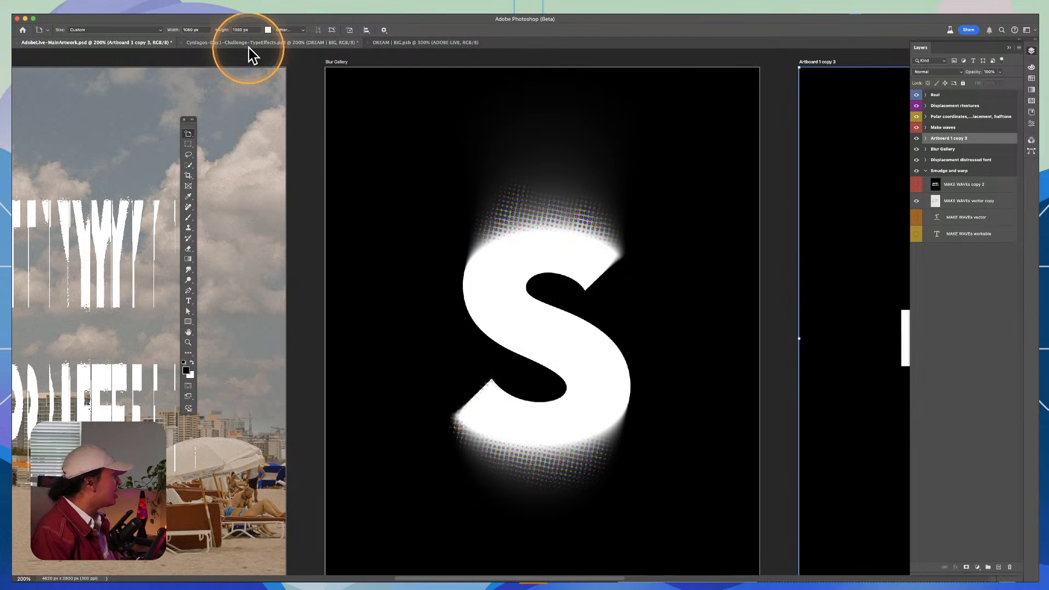
Step: Expand the layers of the REAL artboard, Artboard 1 copy 3, and show its BG group behind the text
left_click_drag(580, 236, 641, 194)
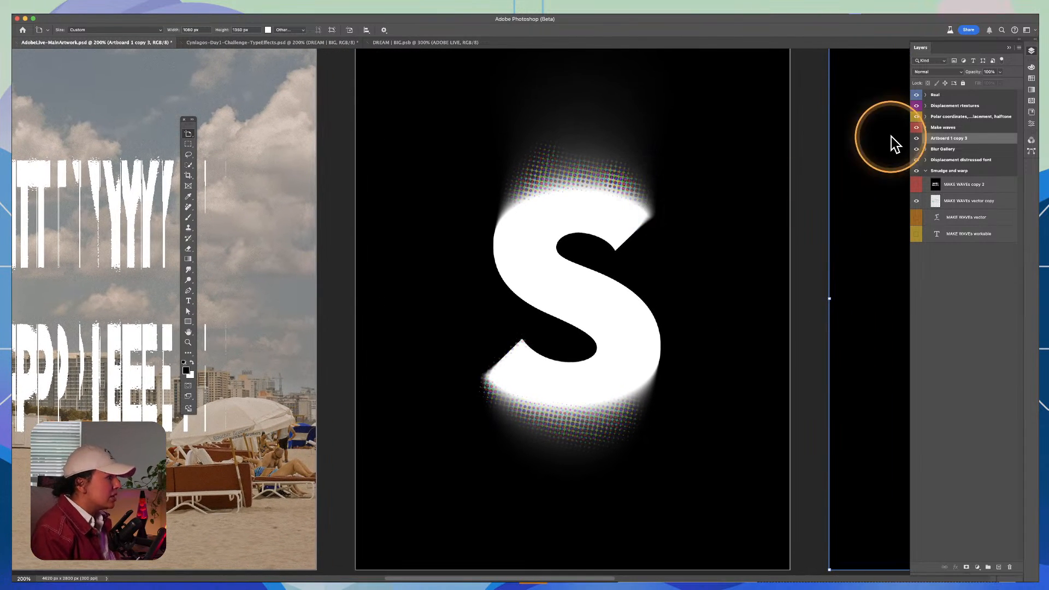
left_click(926, 139)
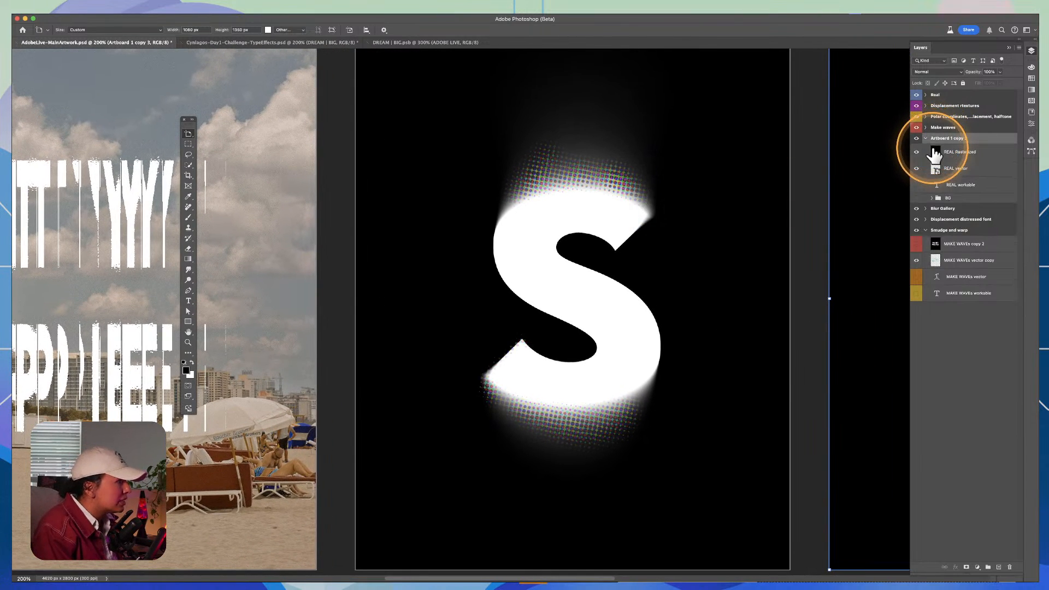
left_click(917, 140)
left_click(917, 139)
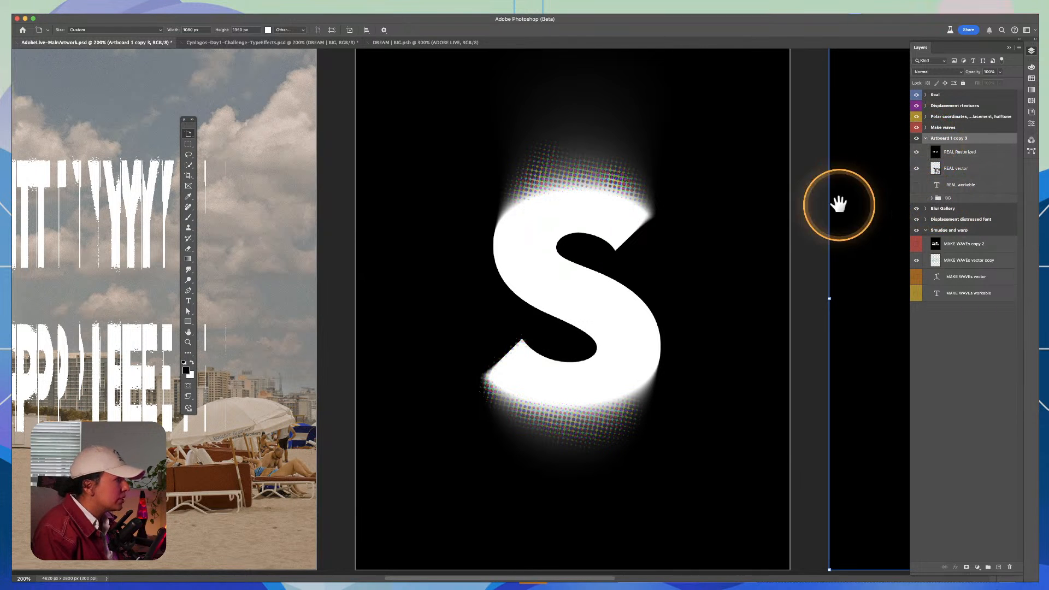
left_click_drag(838, 204, 349, 224)
key("v")
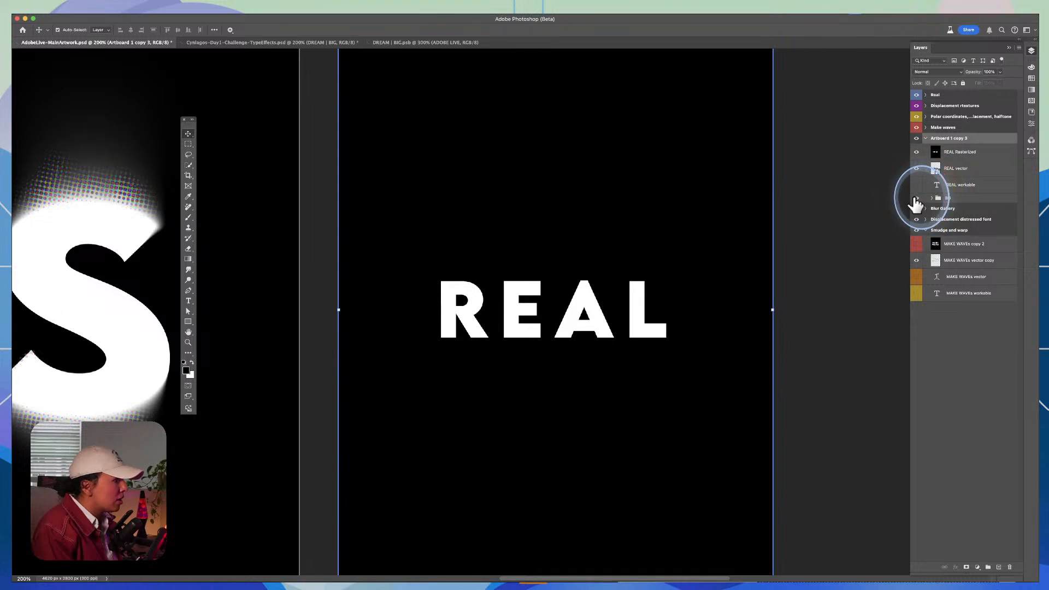
key("shift+v")
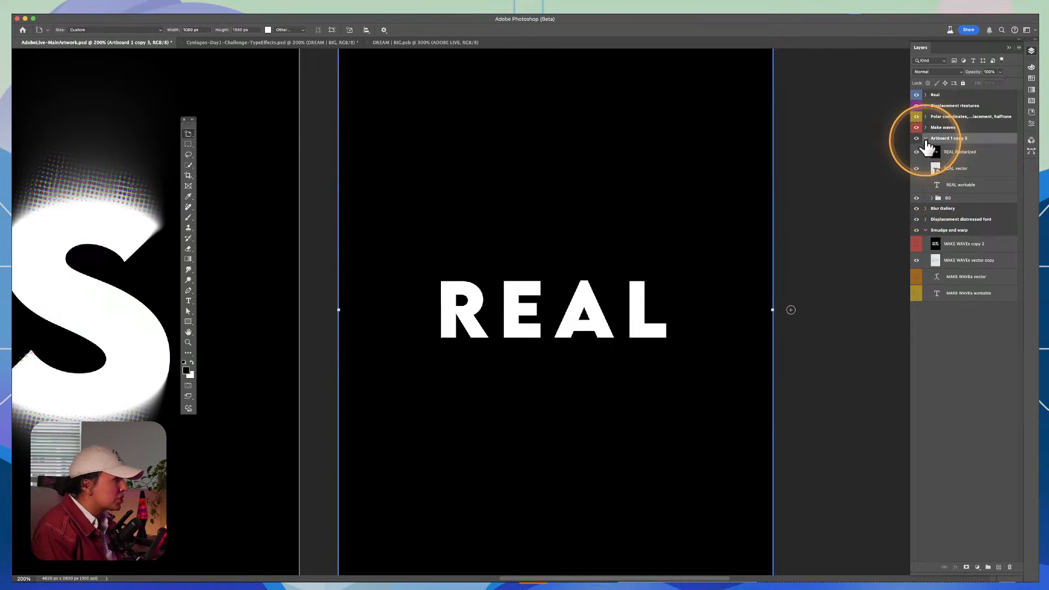
Step: Expand the BG group and hide the REAL Rasterized and REAL vector layers so only the background shows
left_click(925, 139)
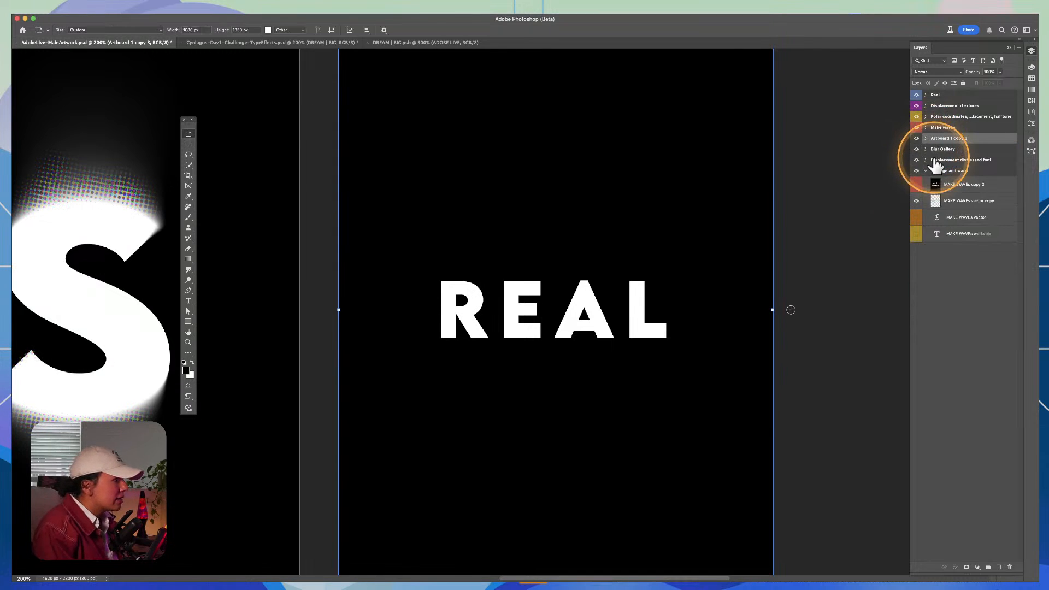
left_click(926, 140)
left_click(932, 198)
left_click(961, 211)
key("v")
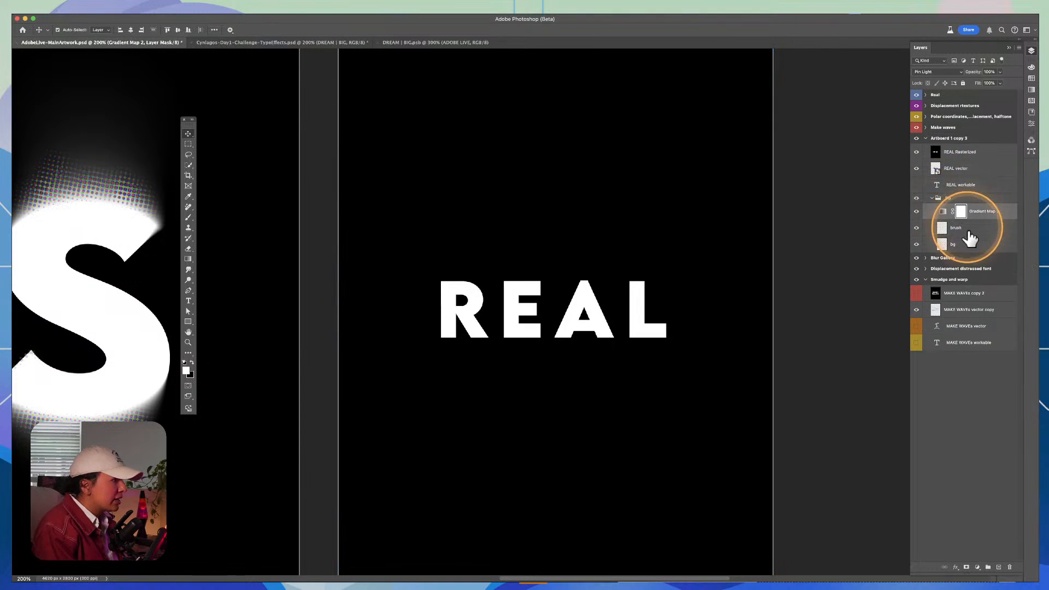
left_click(970, 232)
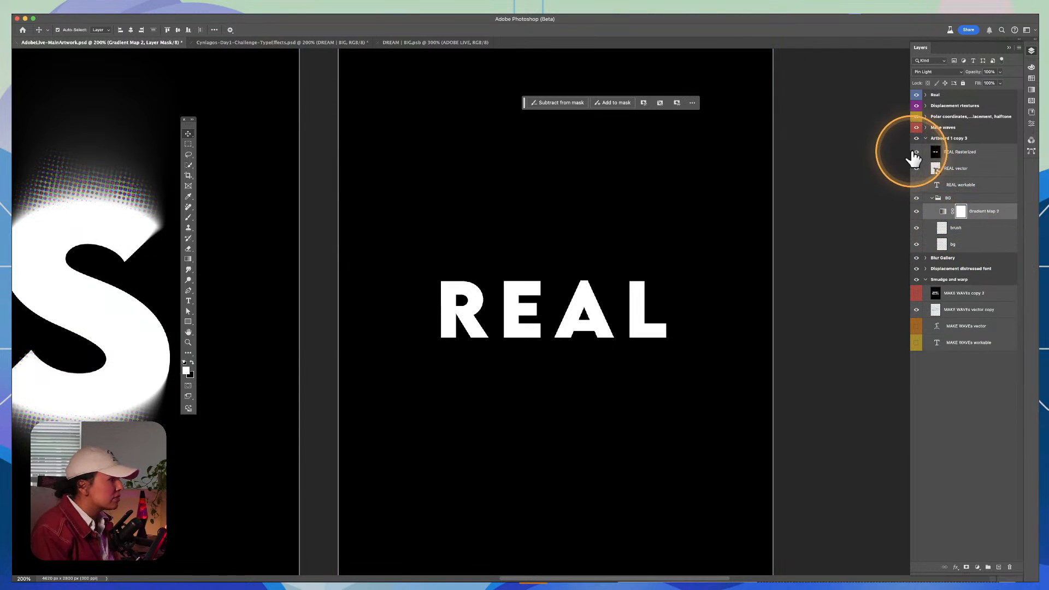
left_click_drag(916, 153, 916, 203)
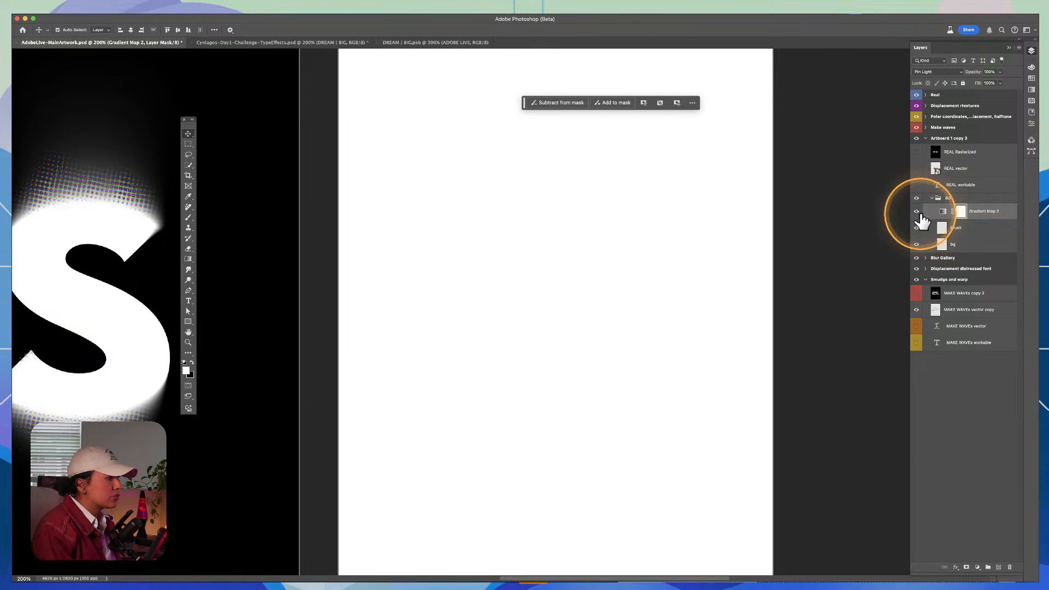
Step: Fill the bg layer in the BG group with purple, color 9966cc
left_click(959, 185)
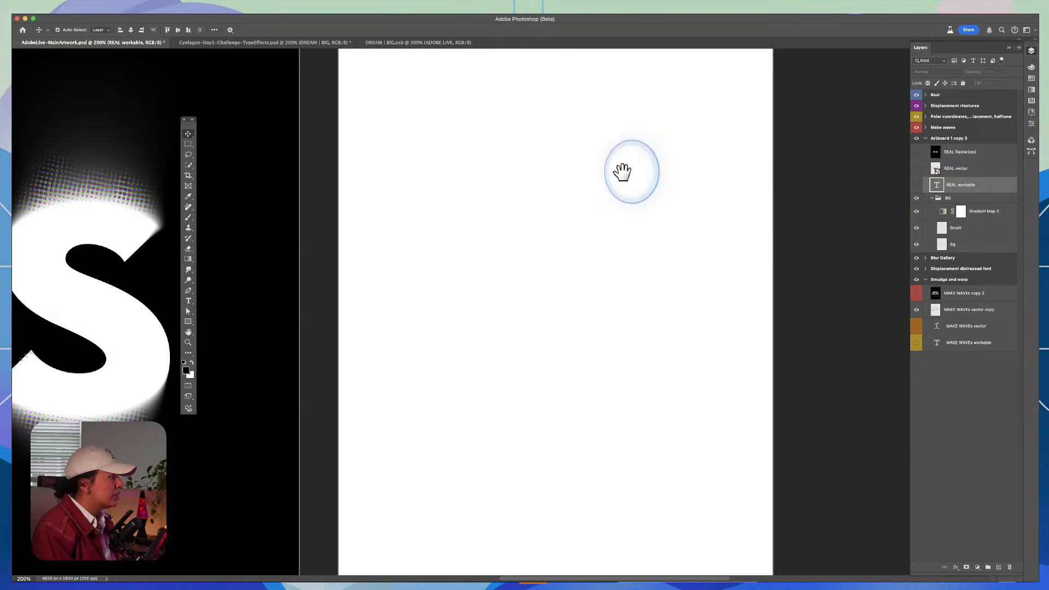
left_click_drag(623, 171, 695, 211)
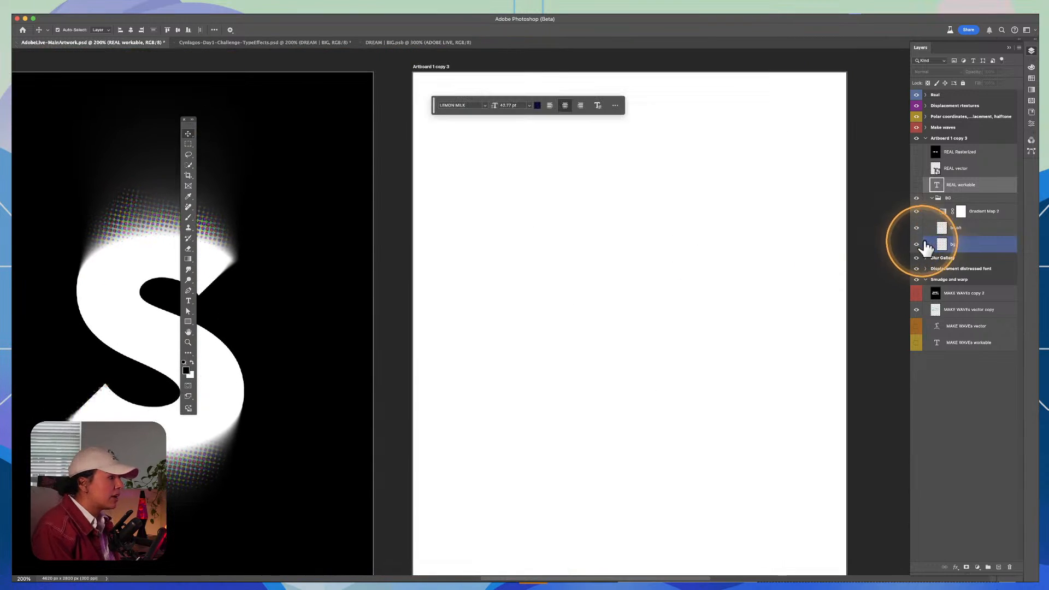
left_click(949, 249)
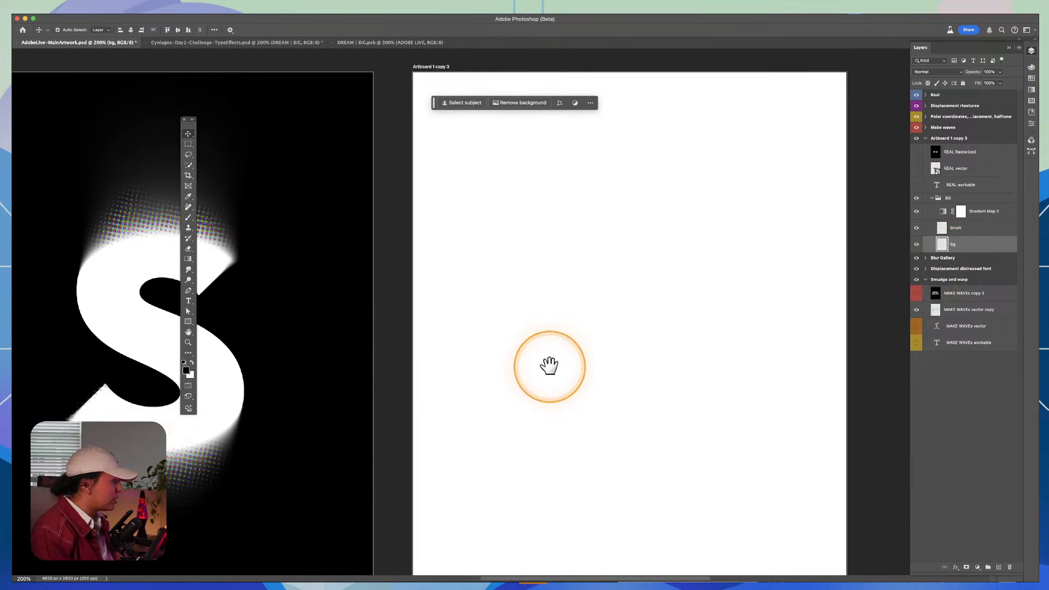
scroll(290, 377, "down", 2)
left_click(185, 370)
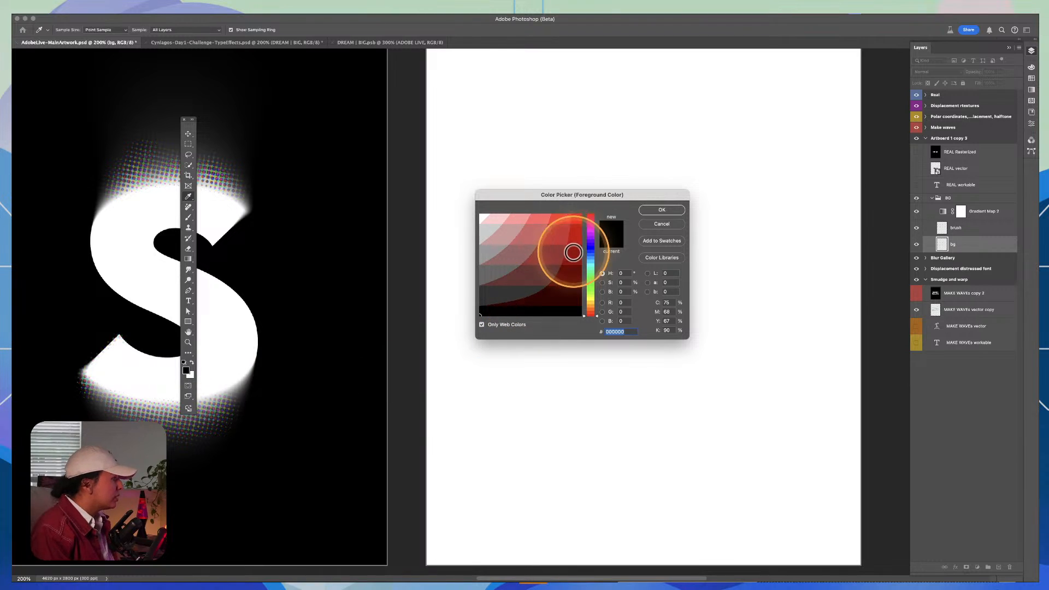
left_click_drag(587, 249, 590, 235)
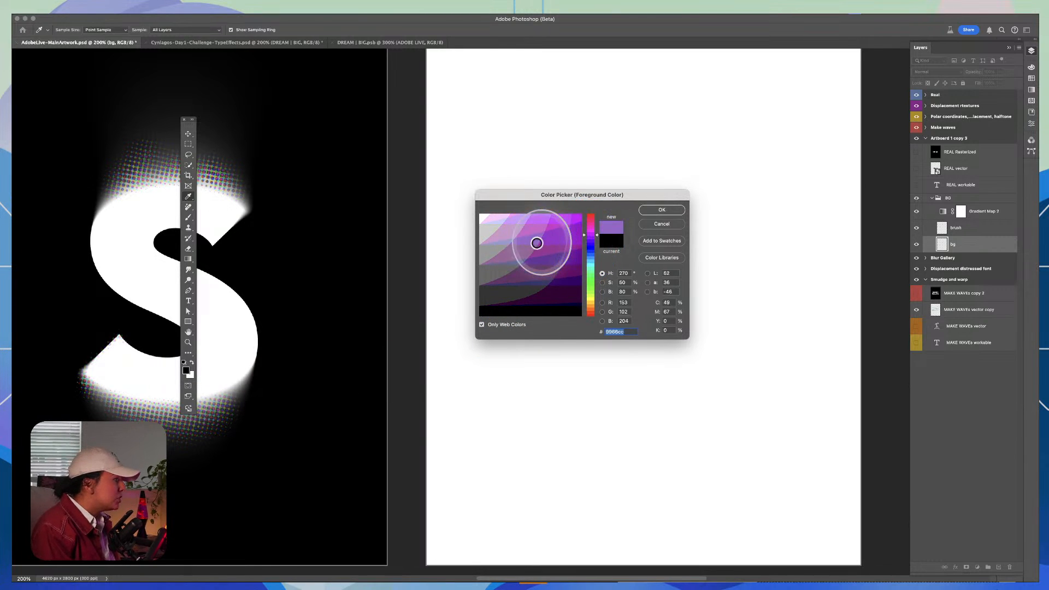
left_click(660, 210)
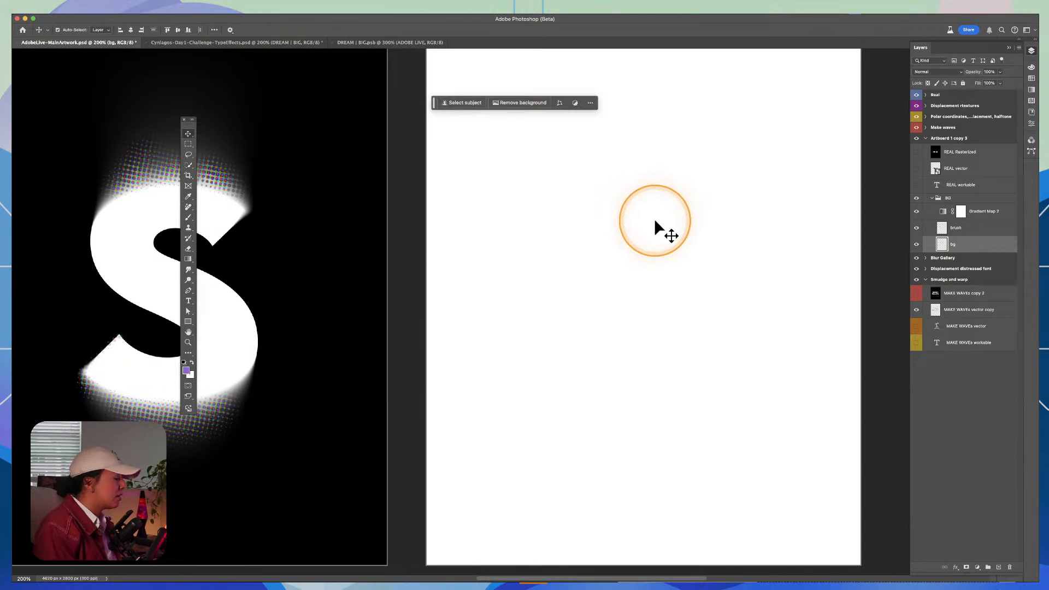
key("x")
key("super+BackSpace")
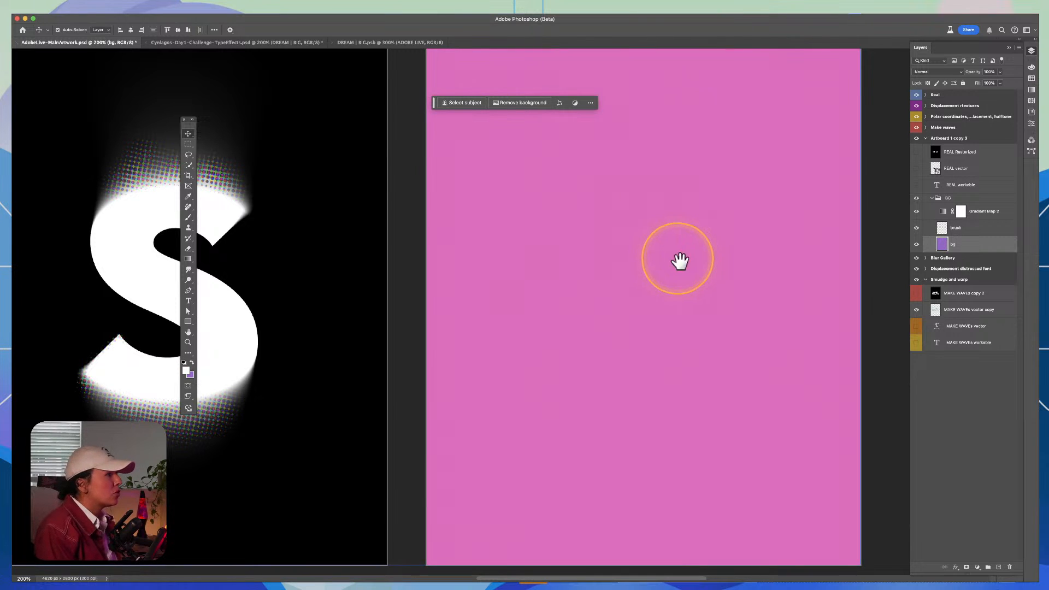
Step: Compare the REAL artboard's purple background with the Gradient Map 2 adjustment hidden and shown
left_click_drag(641, 262, 576, 295)
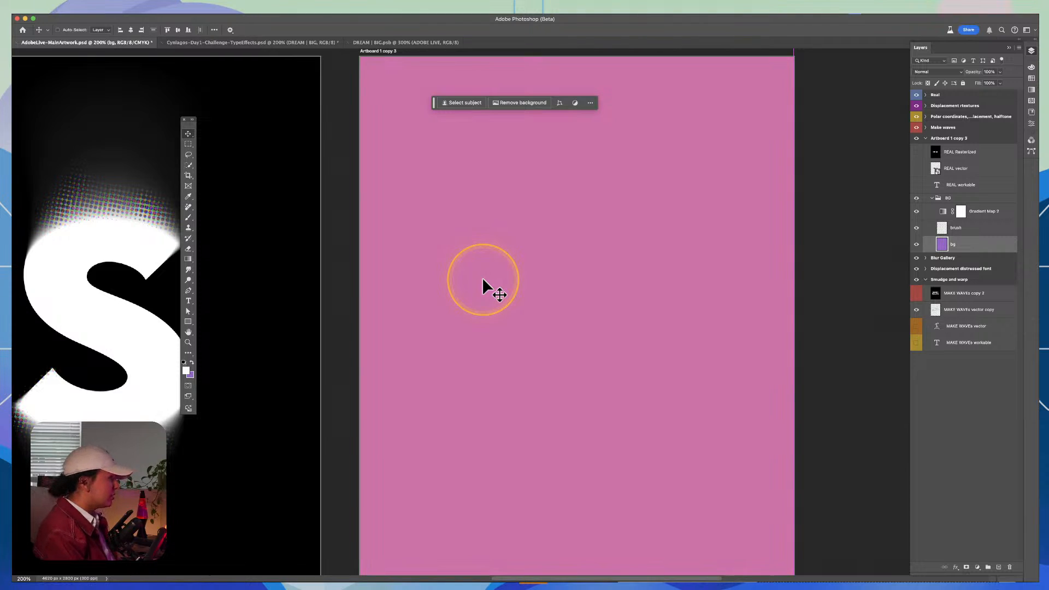
left_click_drag(653, 264, 593, 261)
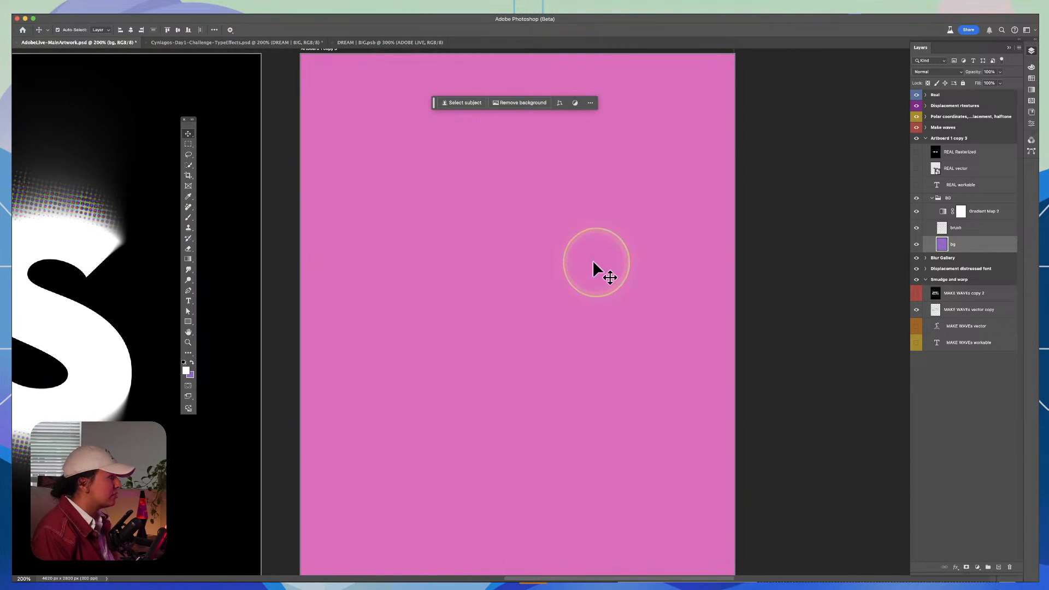
left_click(963, 231)
left_click(953, 212)
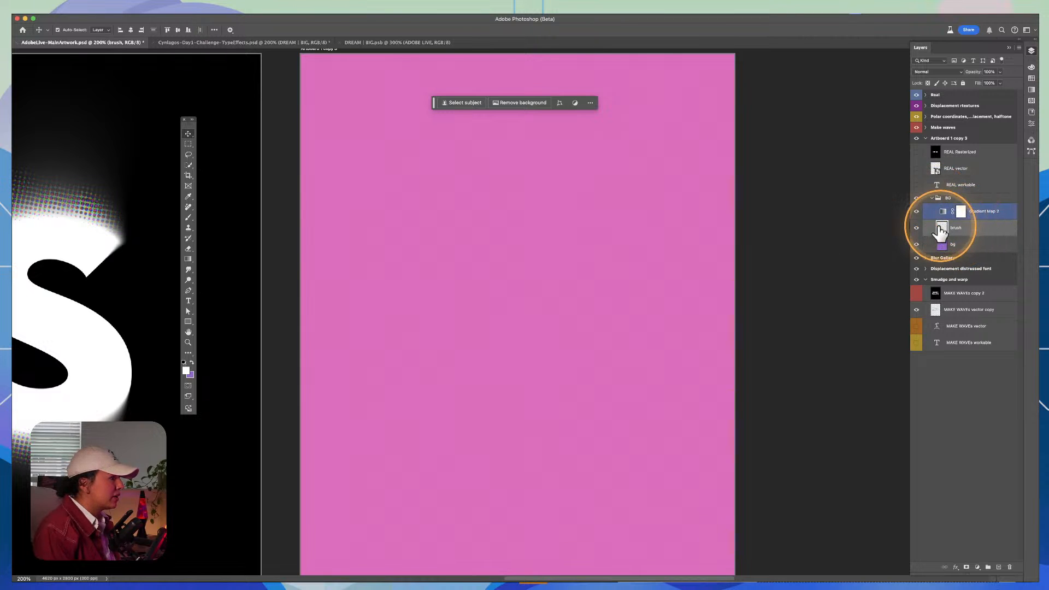
left_click(916, 212)
left_click(916, 212)
left_click(916, 211)
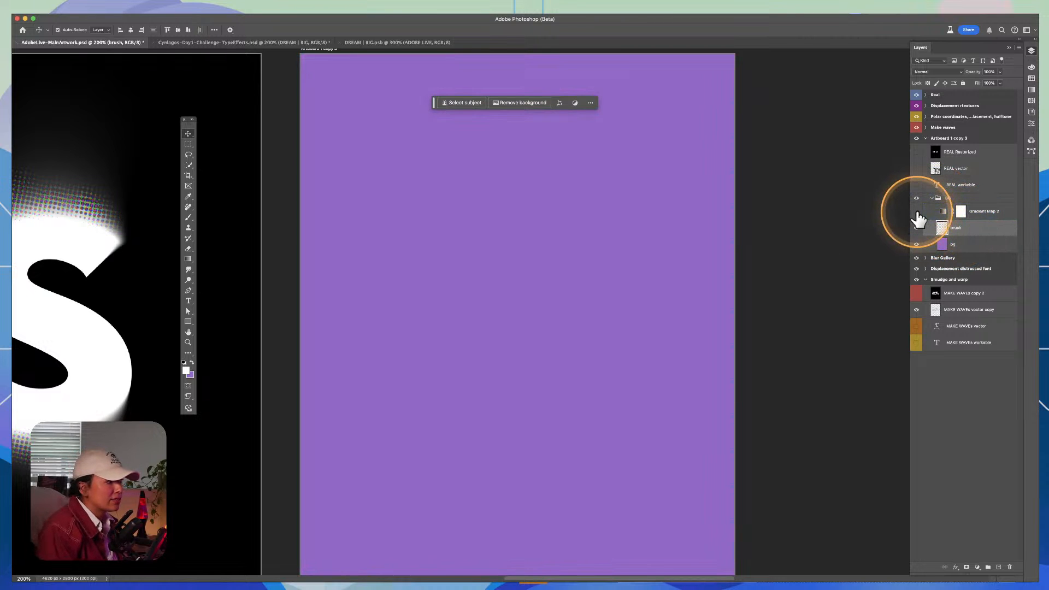
left_click(916, 212)
Step: Locate Gradient Map among the adjustment layer types and check the effect of Gradient Map 2 on the background
left_click(943, 212)
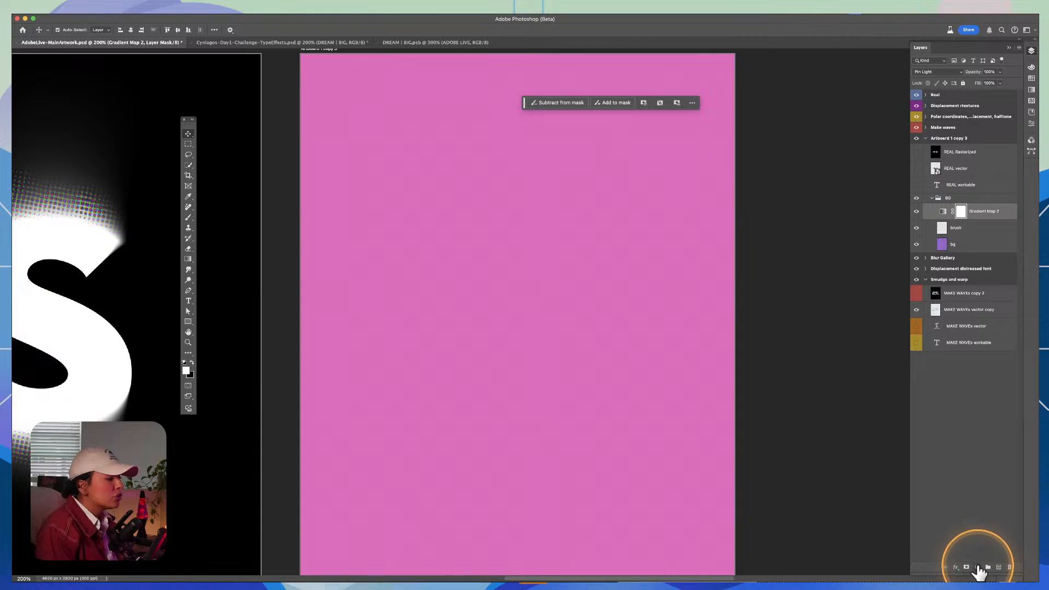
left_click(977, 567)
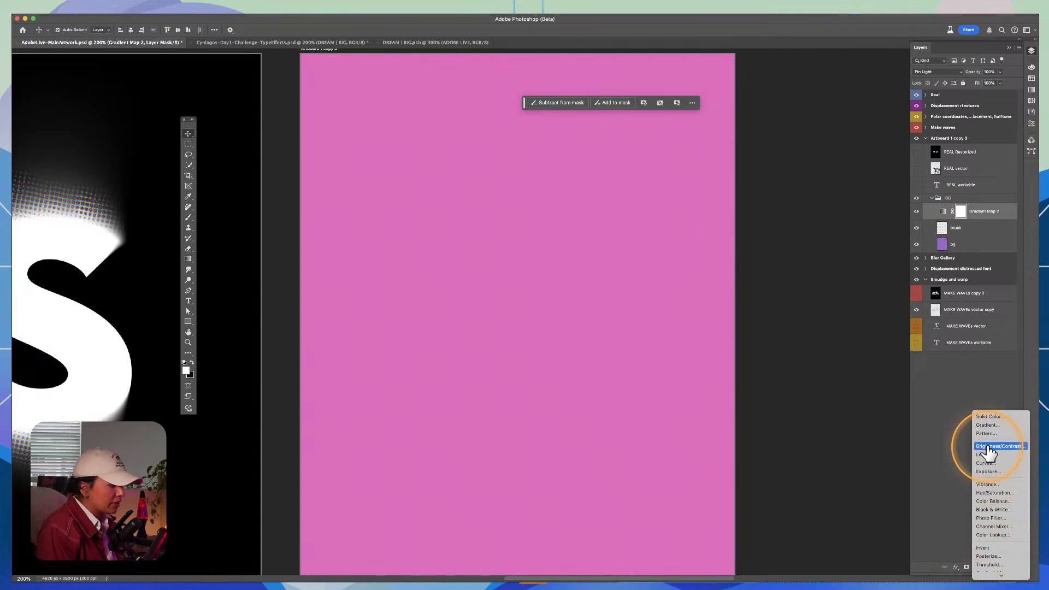
mouse_move(1000, 575)
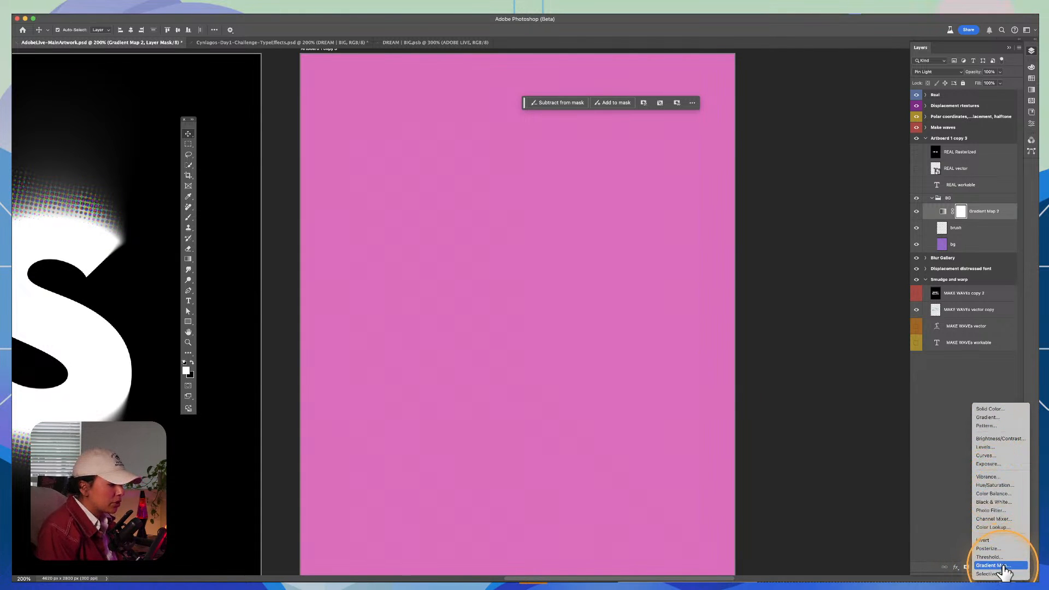
left_click(990, 216)
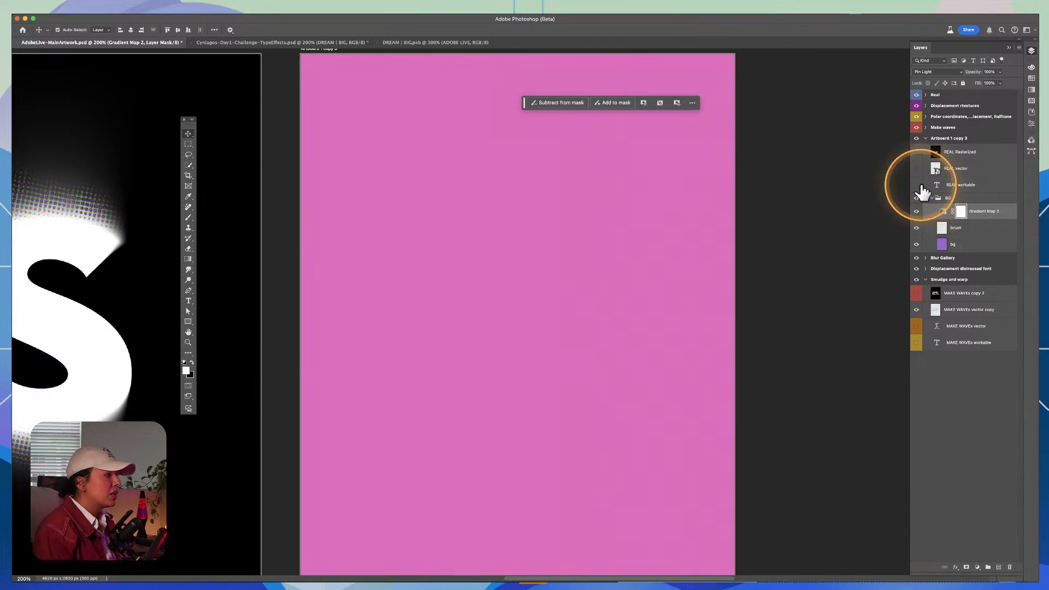
left_click(916, 211)
left_click(915, 211)
Step: Review the stacking of the bg, brush and Gradient Map 2 layers, ending with the brush layer selected
left_click(960, 233)
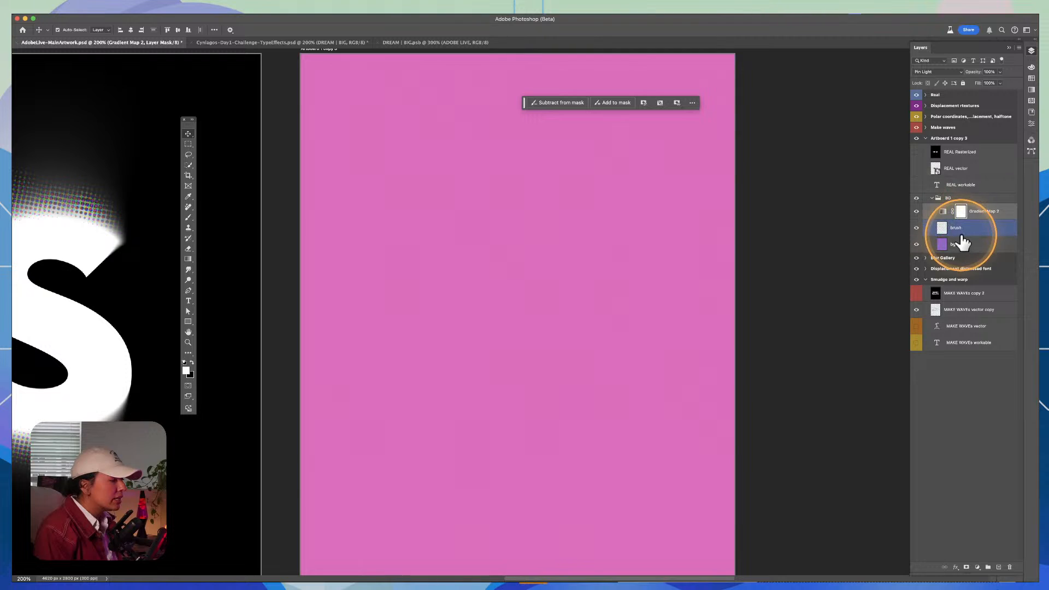
left_click(960, 244)
left_click(966, 231)
left_click(964, 245)
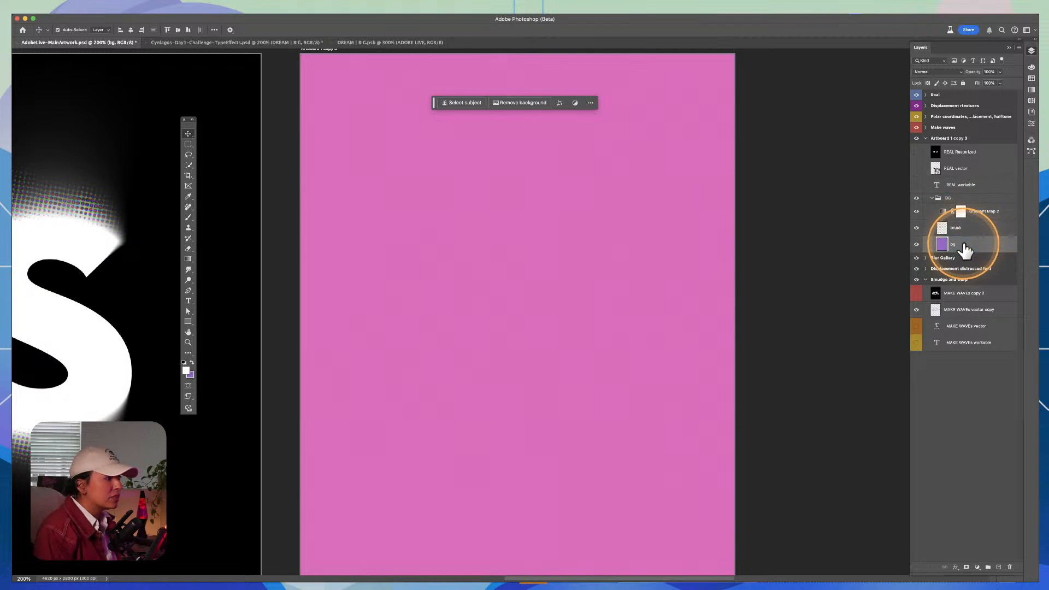
left_click(955, 214)
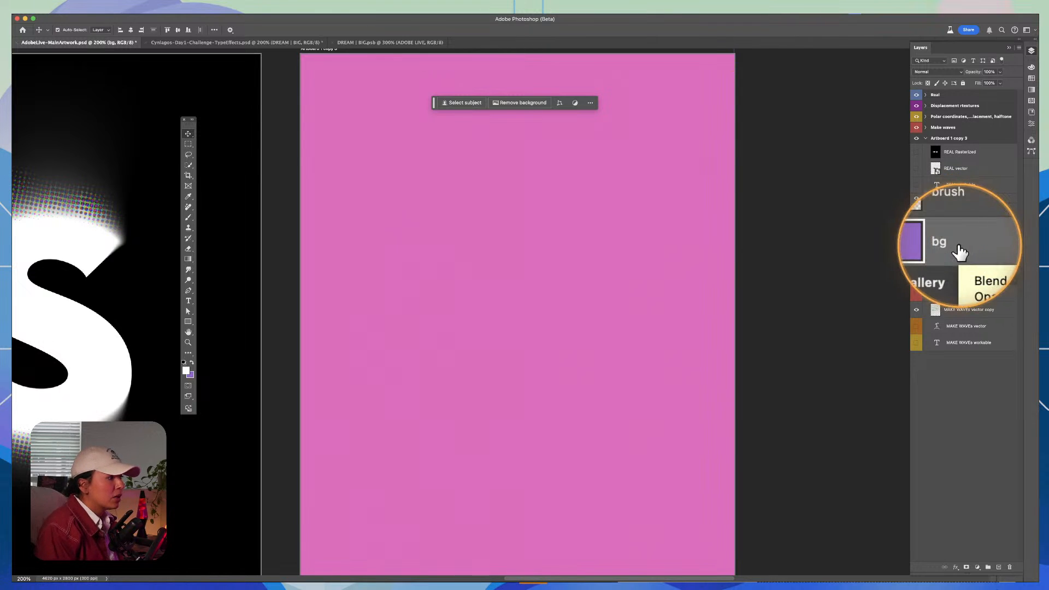
left_click(966, 229)
left_click(975, 210)
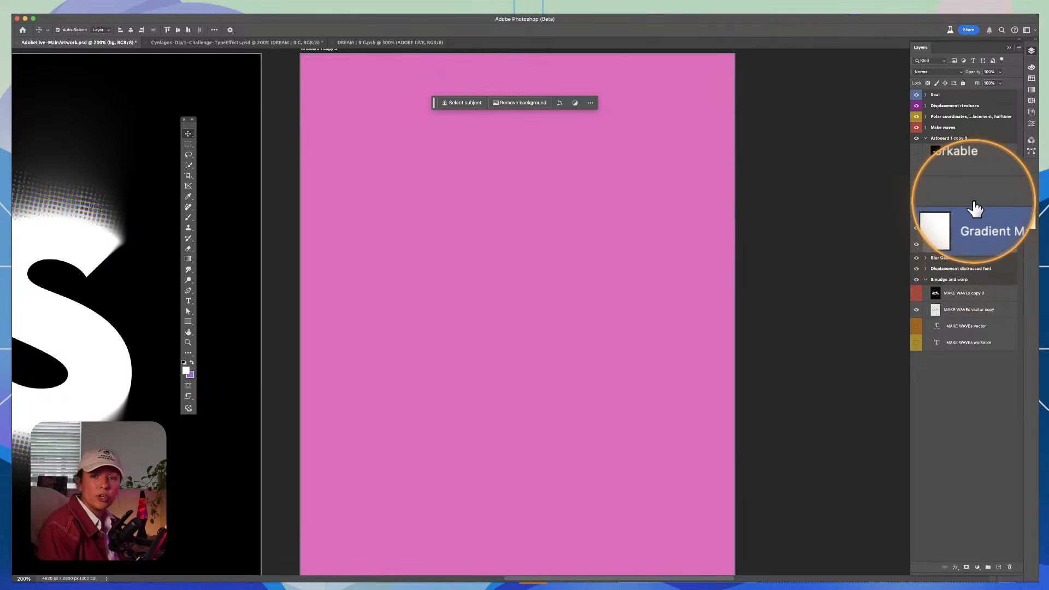
left_click(970, 230)
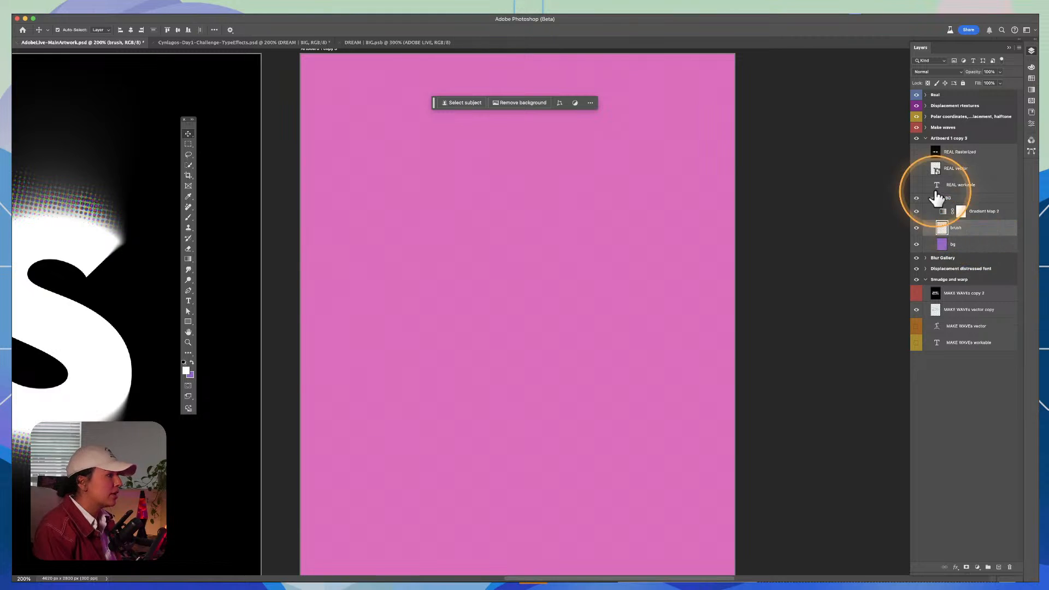
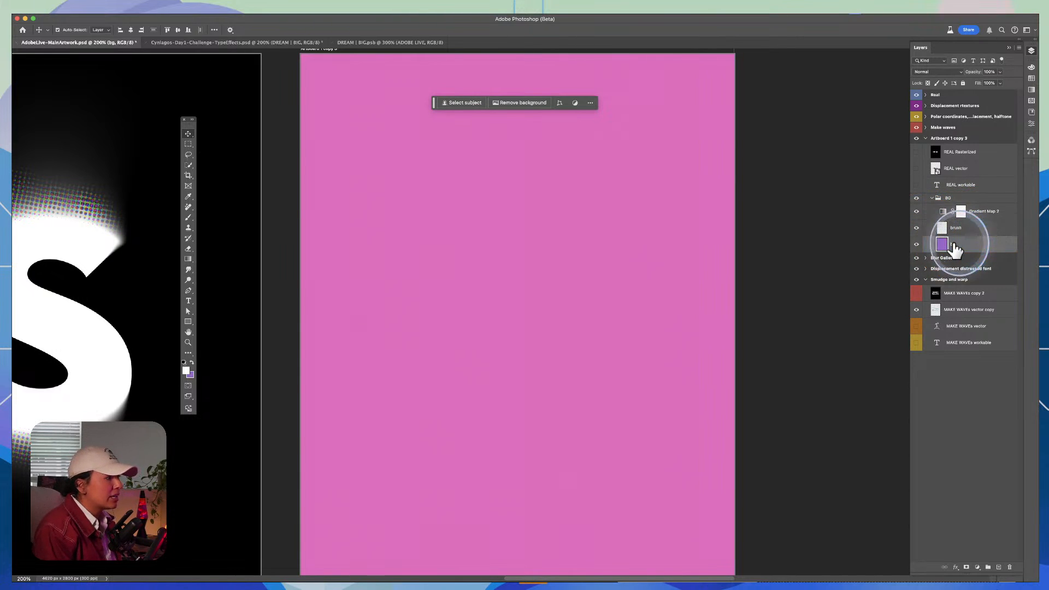
Step: Check which blending mode is assigned to the Gradient Map 2 adjustment, leaving it unchanged
left_click(961, 213)
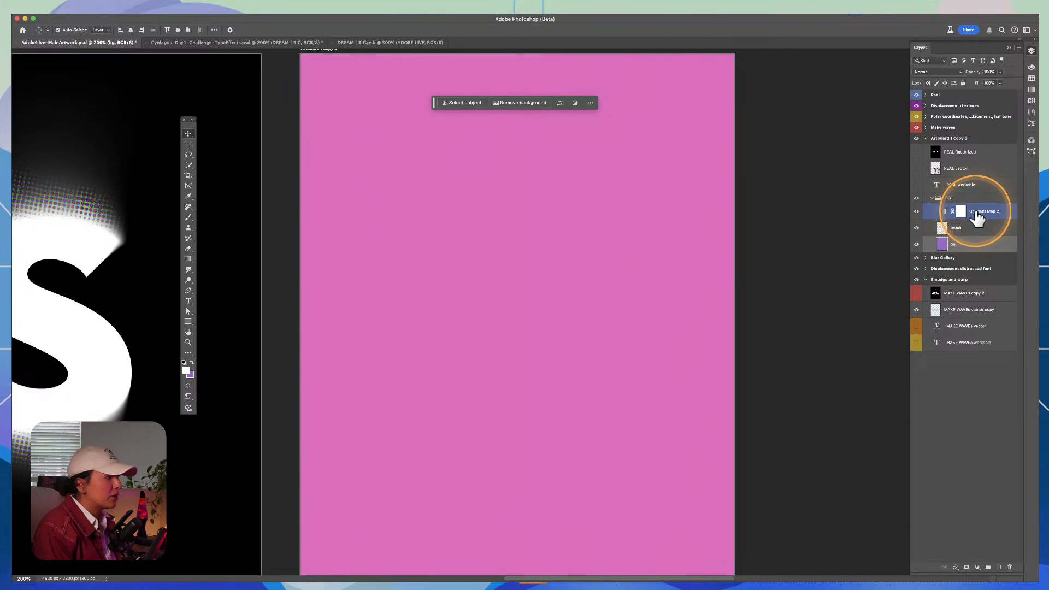
left_click(936, 71)
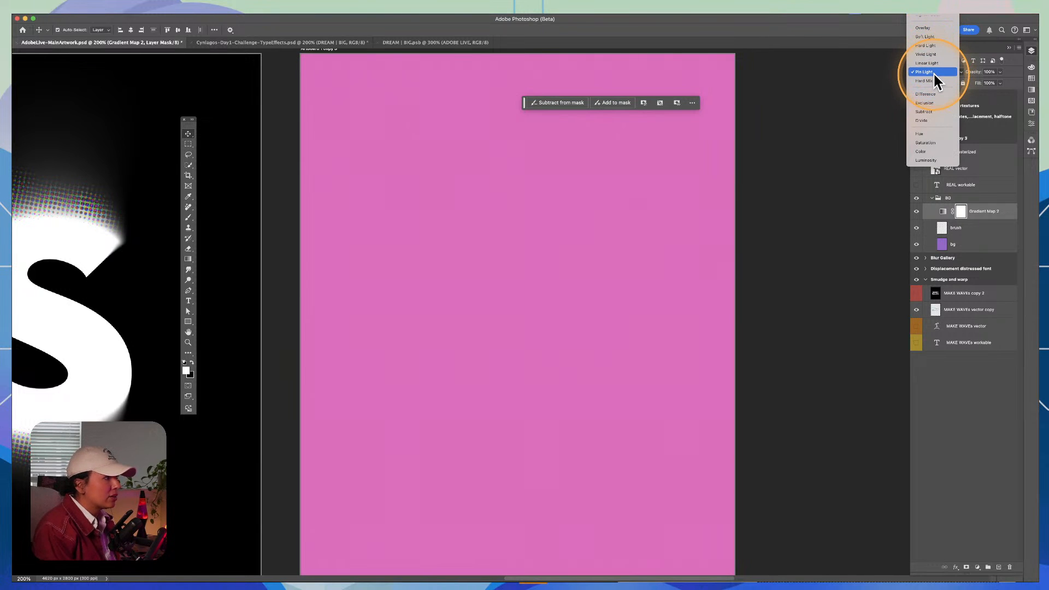
left_click(932, 72)
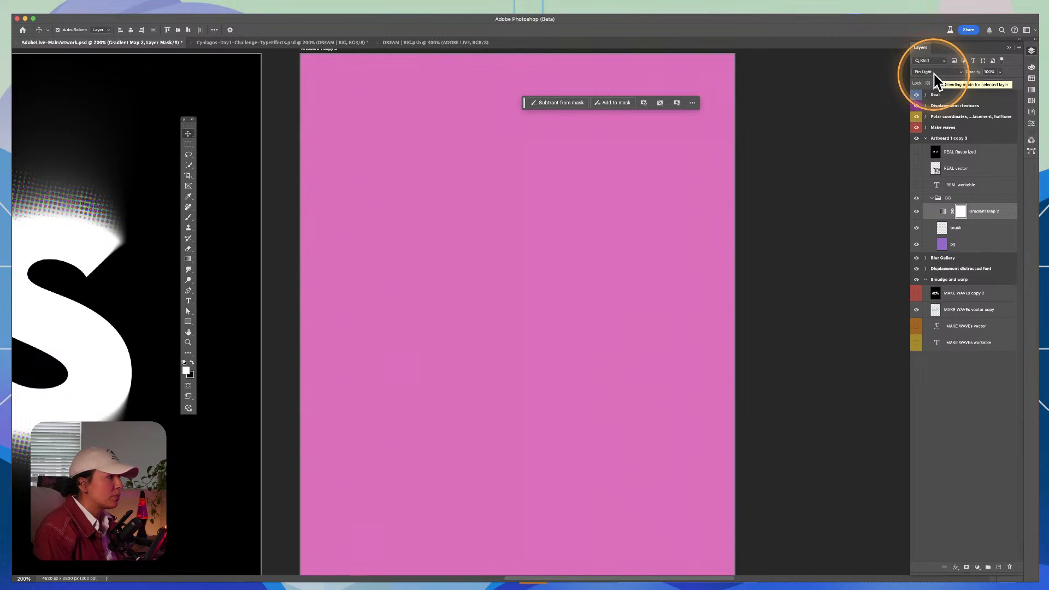
left_click(1006, 106)
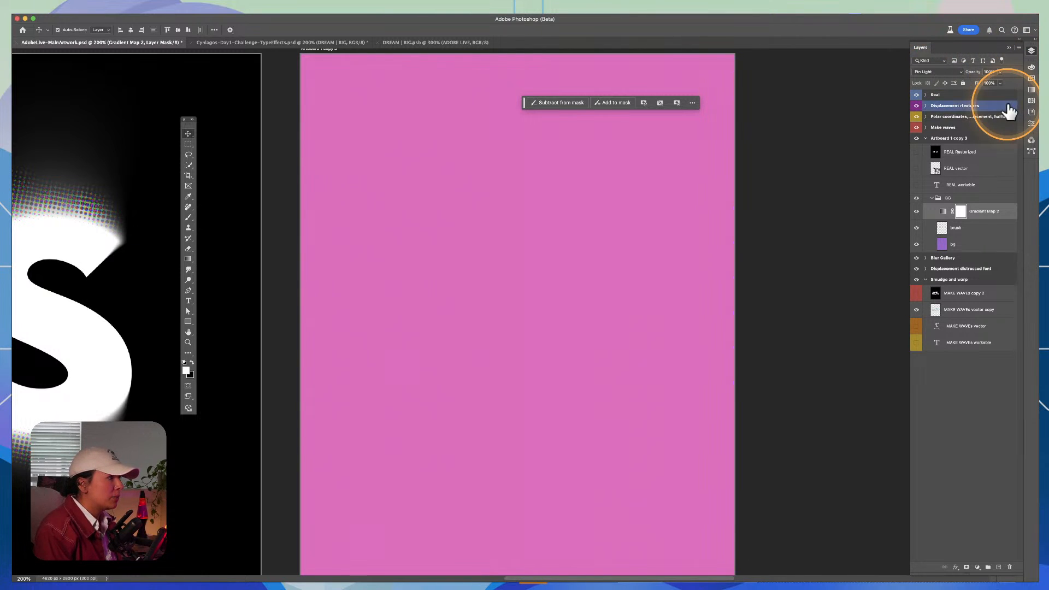
left_click(942, 71)
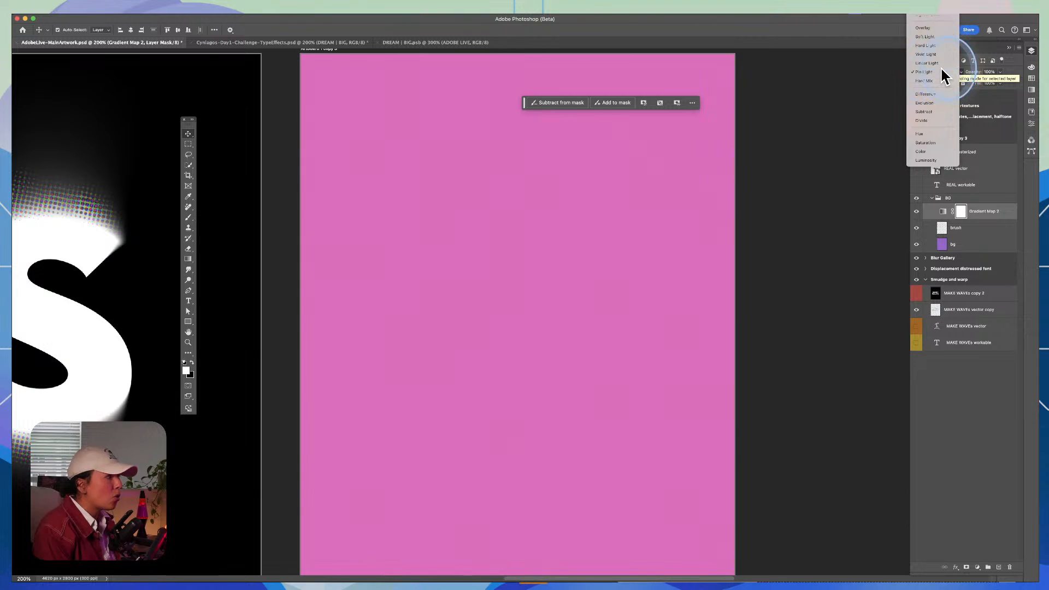
left_click(939, 72)
Step: Paint a soft white e-shaped looping stroke across the artboard's middle on the brush layer with the Brush tool
left_click(971, 228)
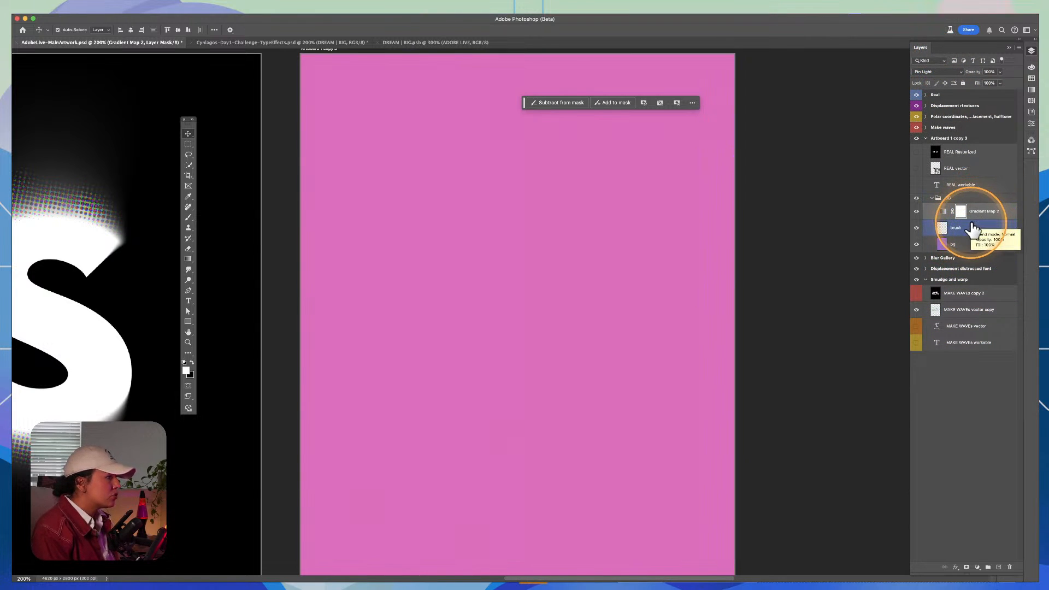
key("b")
left_click(443, 281)
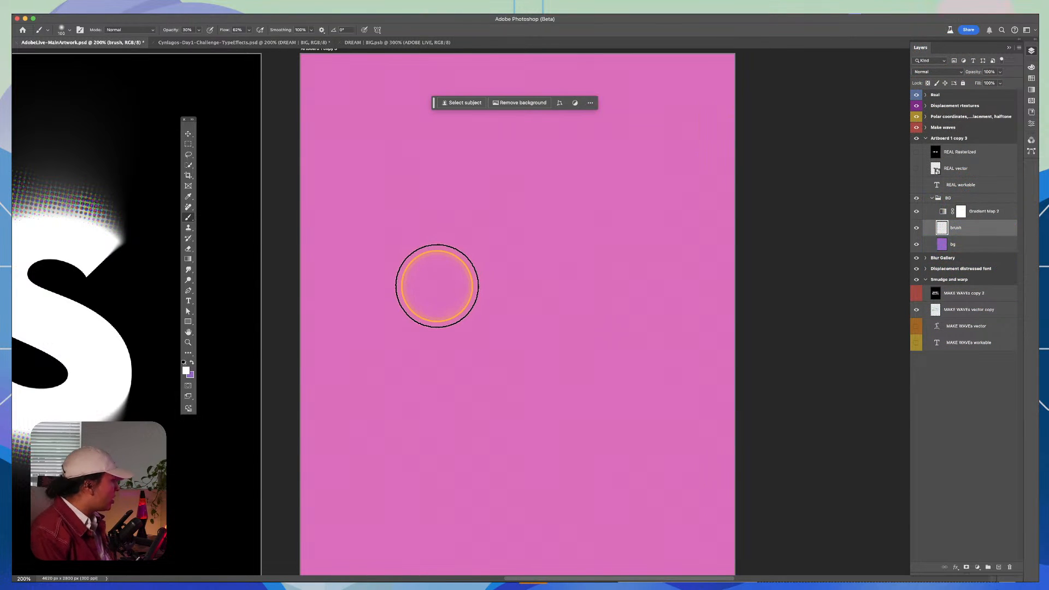
mouse_move(635, 296)
left_mouse_down()
mouse_move(613, 134)
mouse_move(444, 468)
mouse_move(650, 324)
left_mouse_up()
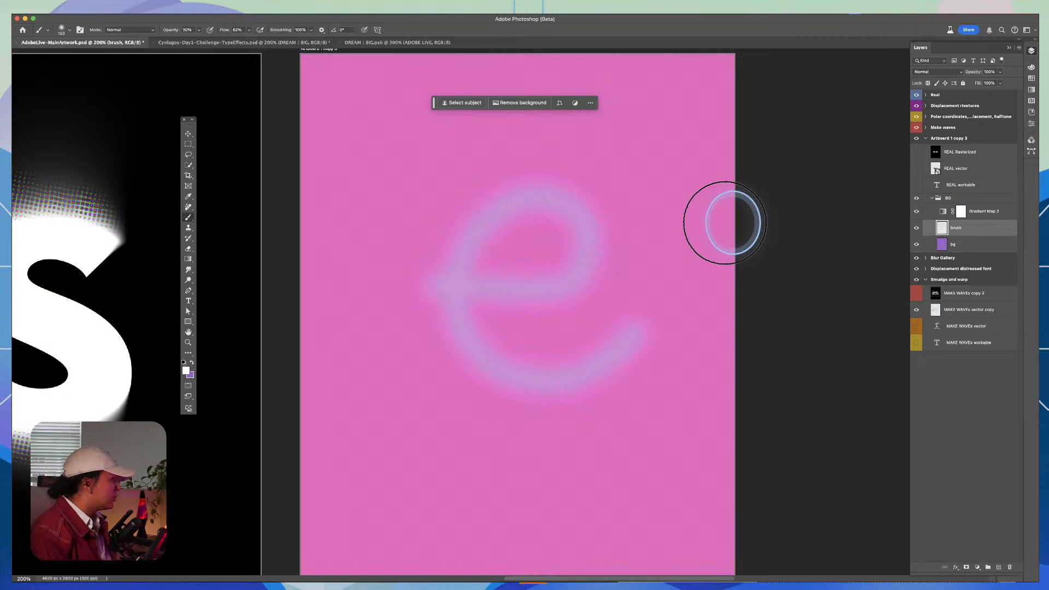
left_click(935, 74)
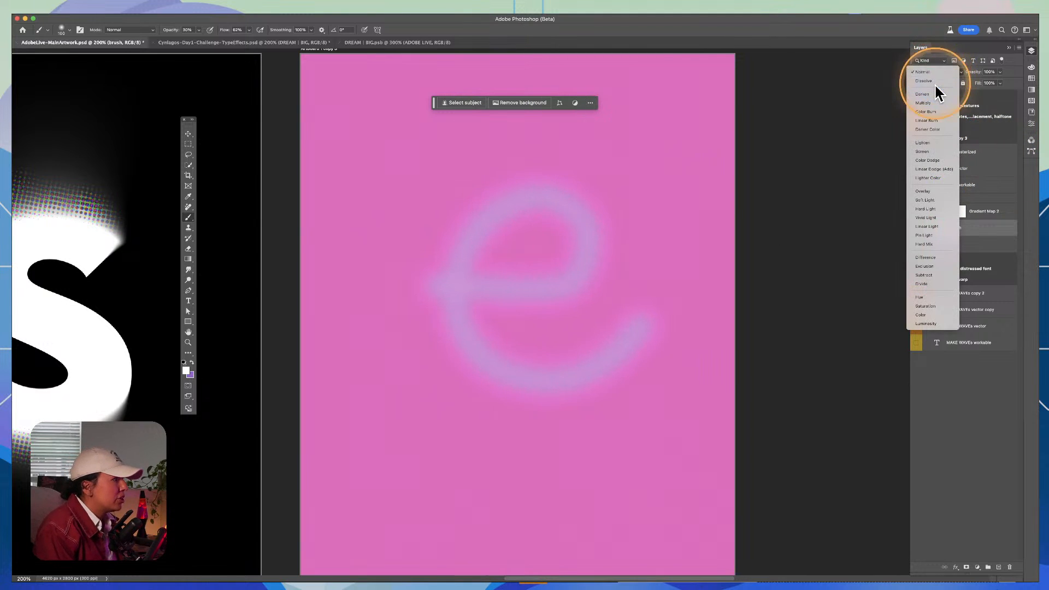
left_click(1015, 225)
Step: With the bg layer selected, set the background color swatch to a very dark purple
left_click(965, 244)
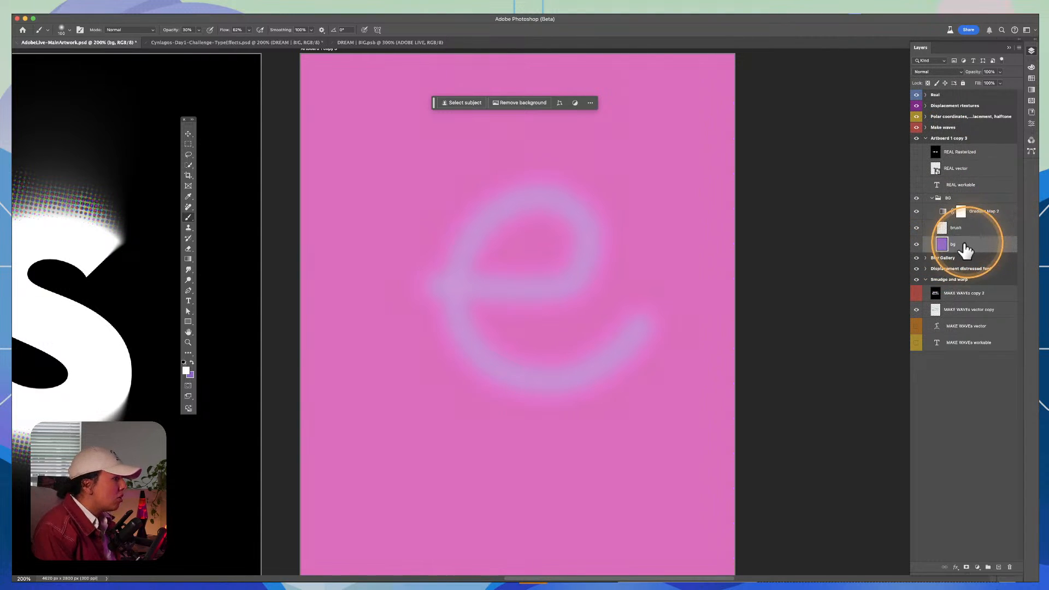
left_click(189, 375)
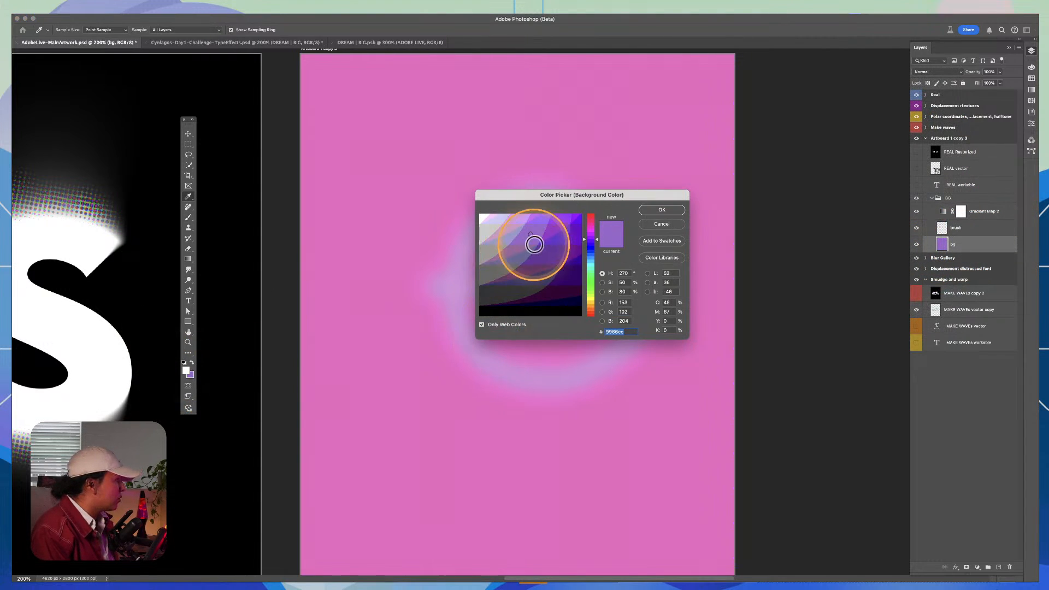
left_click(571, 285)
left_click(663, 210)
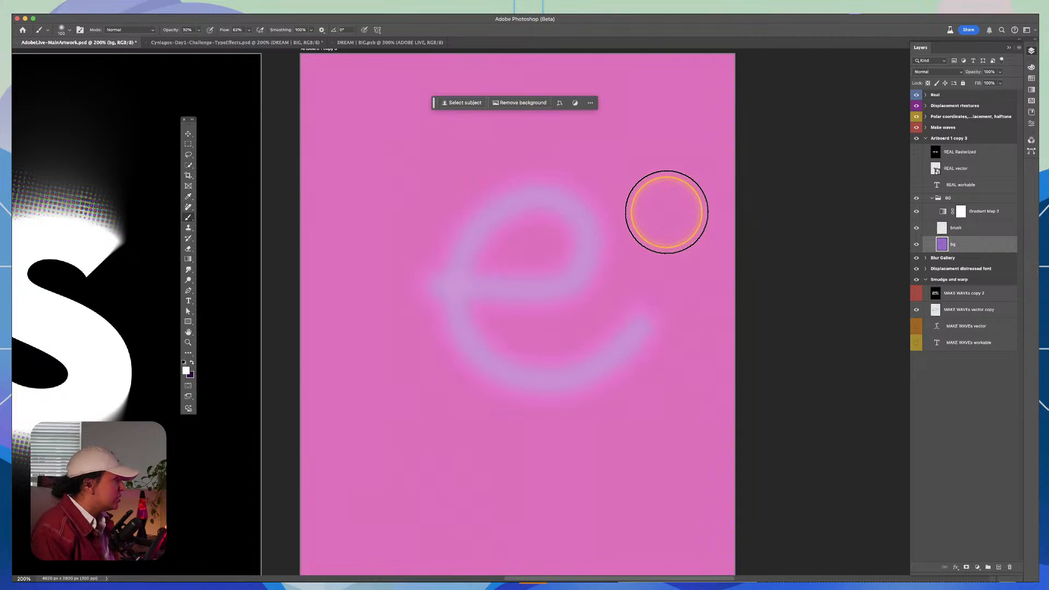
key("b")
Step: Reverse the gradient of the Gradient Map 2 adjustment and return to the layer list
left_click(959, 213)
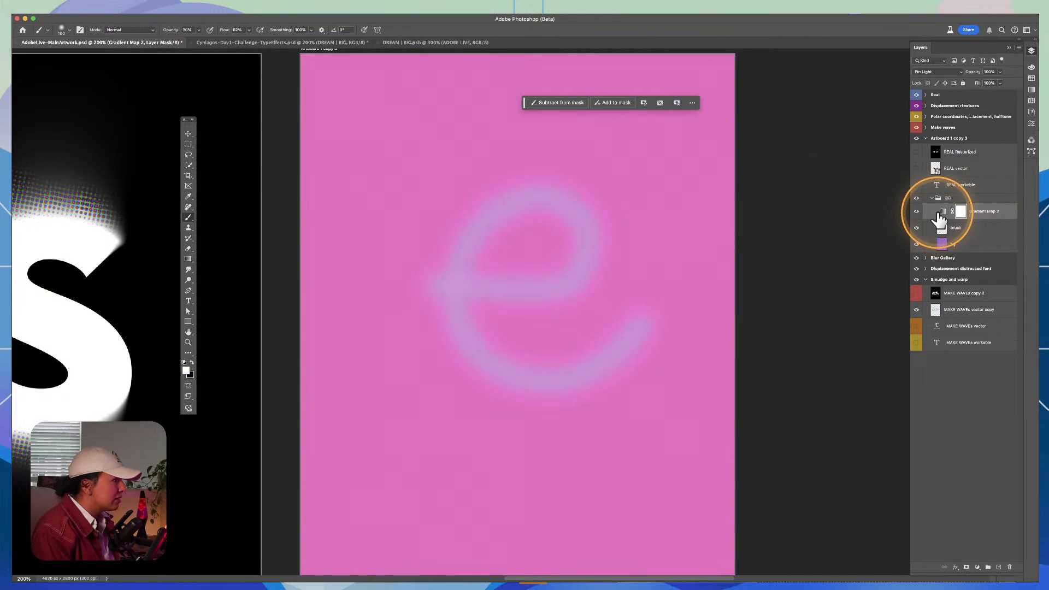
double_click(942, 212)
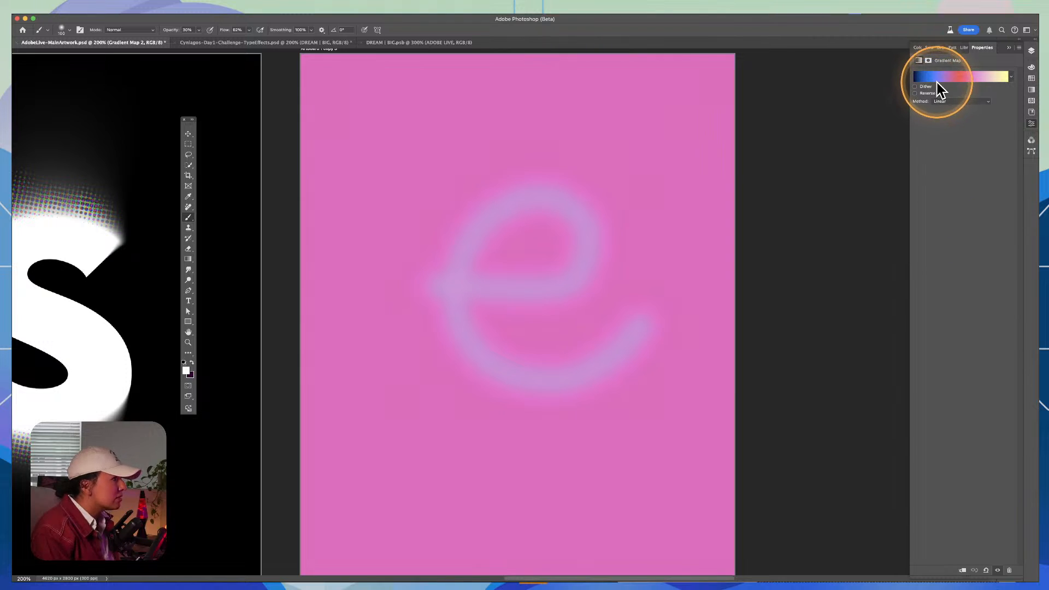
left_click(915, 93)
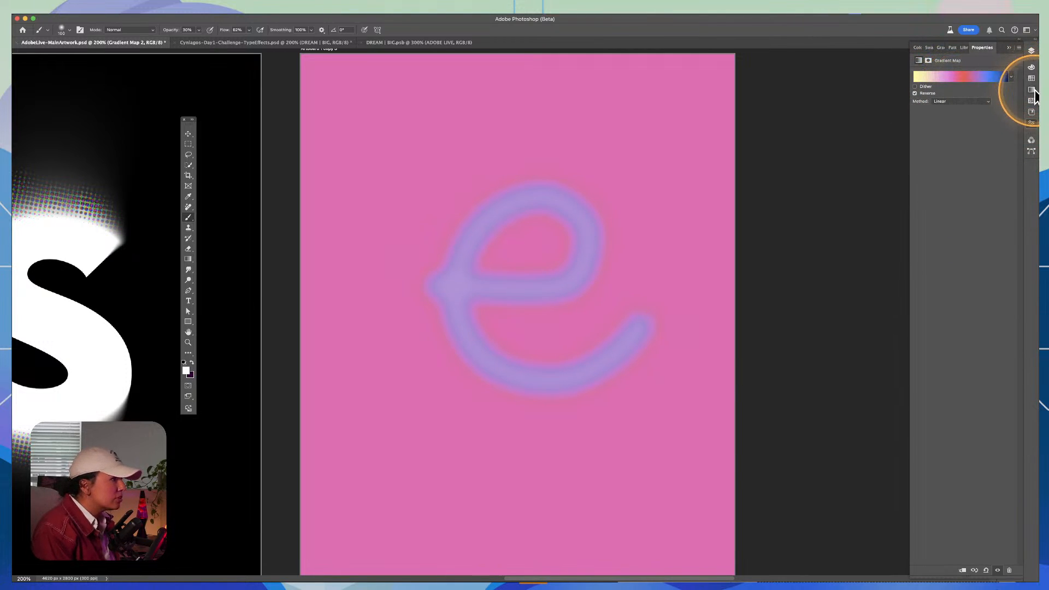
left_click(1030, 52)
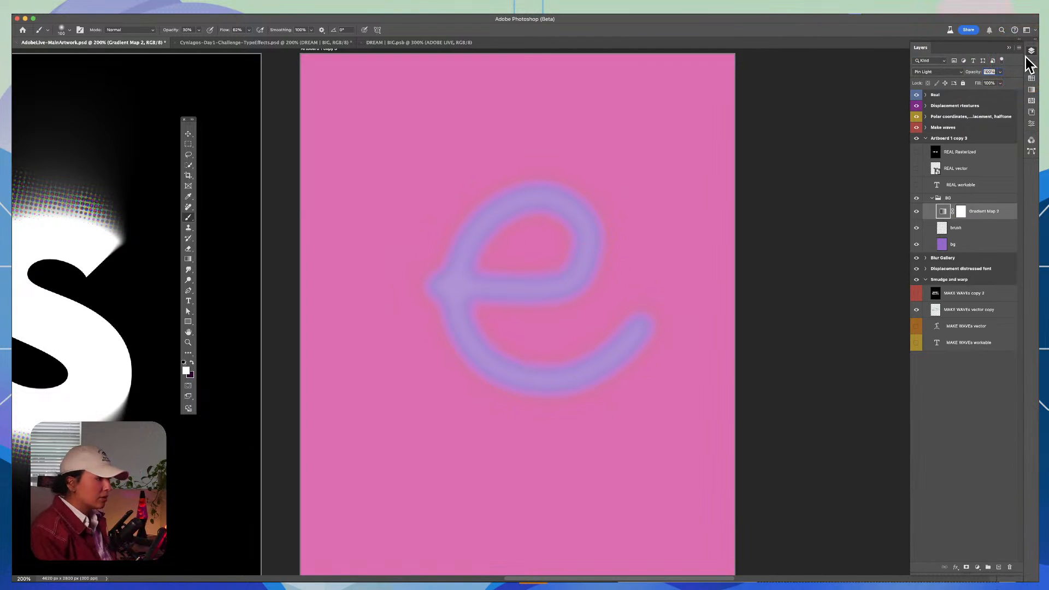
Step: Compare the painted e and background with the Gradient Map 2 adjustment hidden and shown
left_click(916, 211)
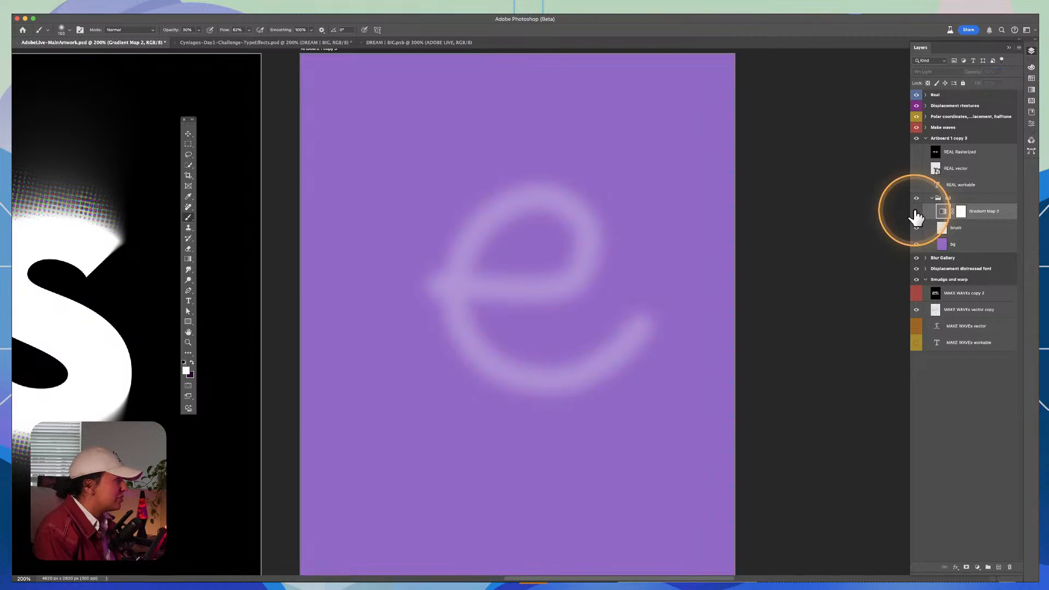
left_click(915, 211)
left_click(915, 212)
left_click(915, 211)
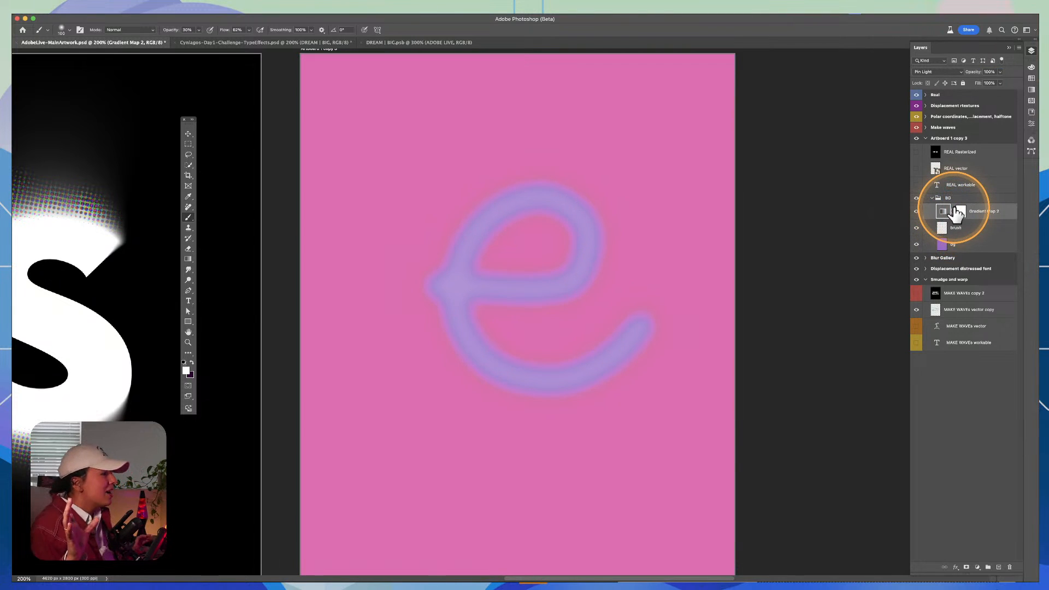
left_click(916, 212)
left_click(916, 212)
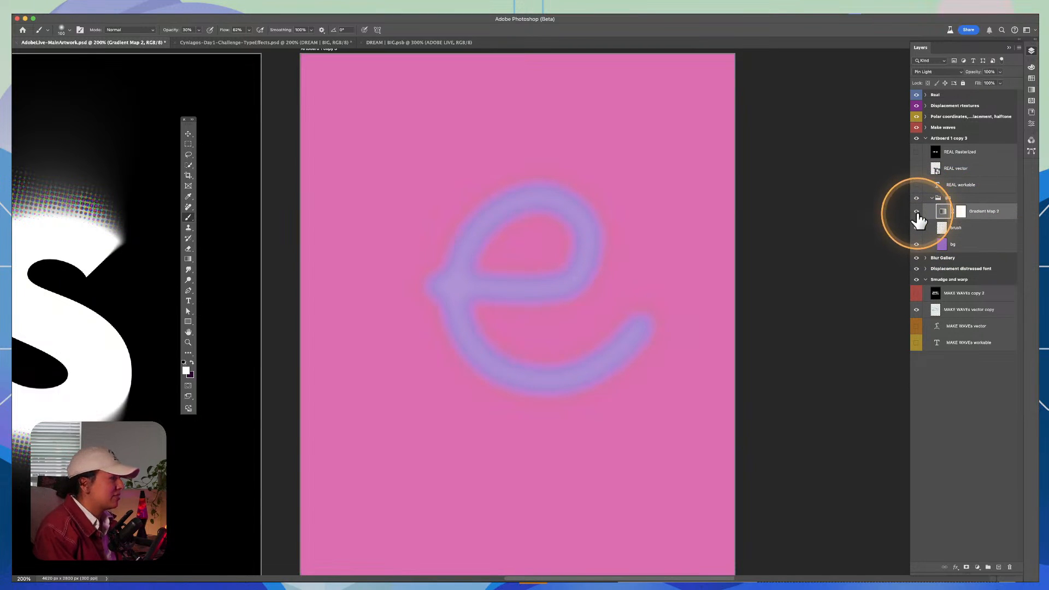
Step: Try two extra soft white strokes over the e on the brush layer, undoing each one
left_click(948, 229)
mouse_move(443, 286)
left_mouse_down()
mouse_move(585, 300)
mouse_move(658, 224)
left_mouse_up()
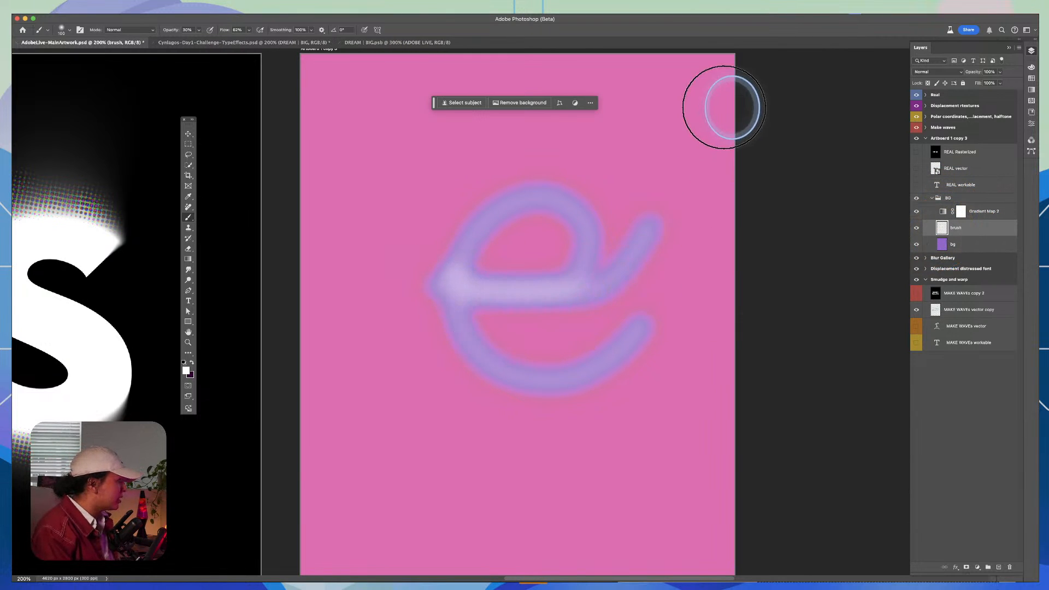
key("super+z")
mouse_move(486, 284)
left_mouse_down()
mouse_move(530, 284)
mouse_move(573, 241)
mouse_move(576, 195)
left_mouse_up()
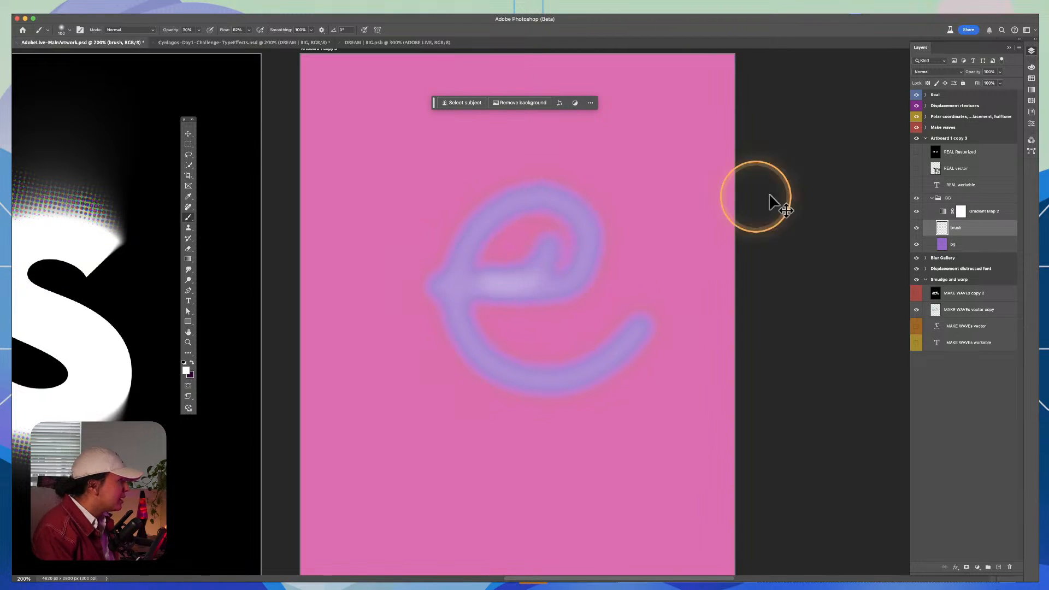
key("super+z")
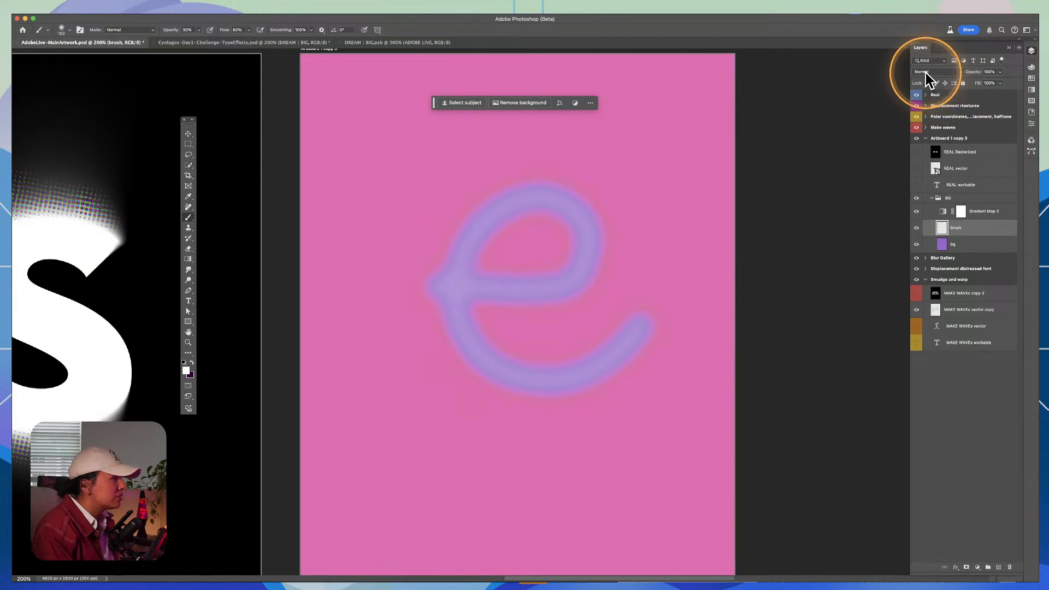
Step: Try the Pin Light blending mode on the brush layer
left_click(925, 73)
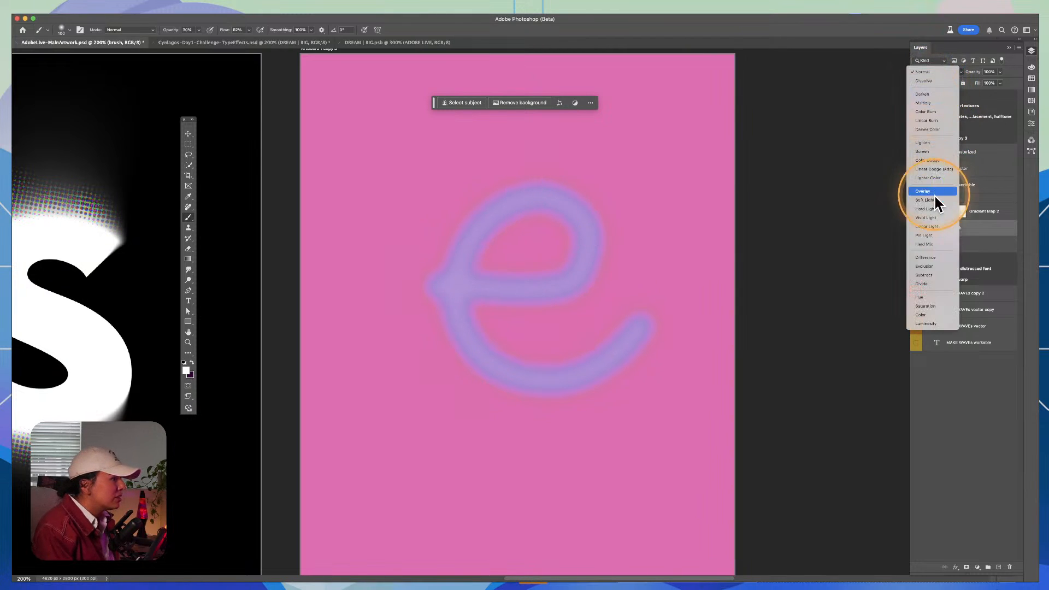
left_click(930, 236)
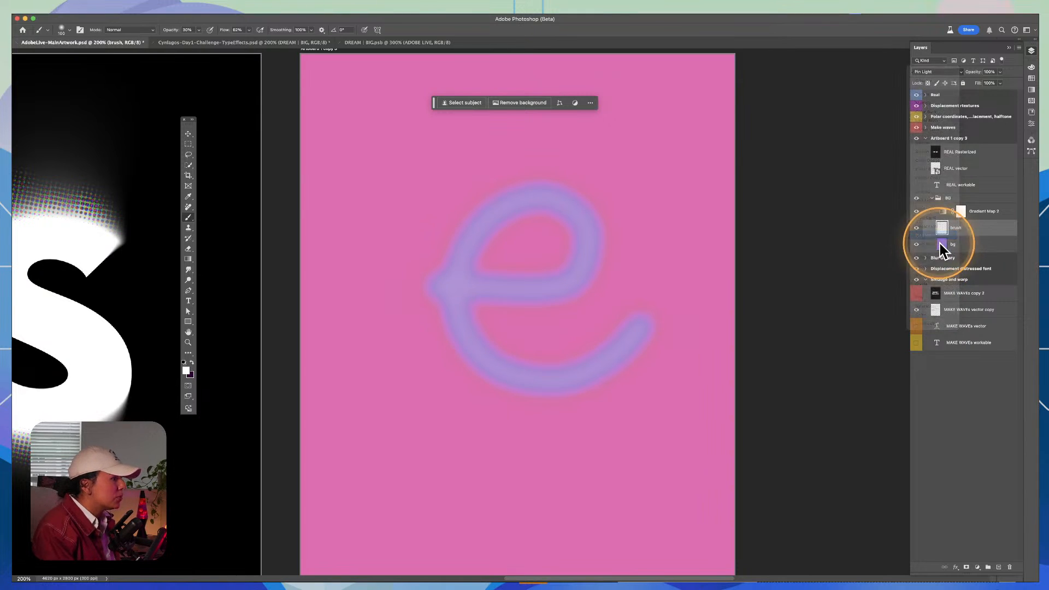
left_click(959, 213)
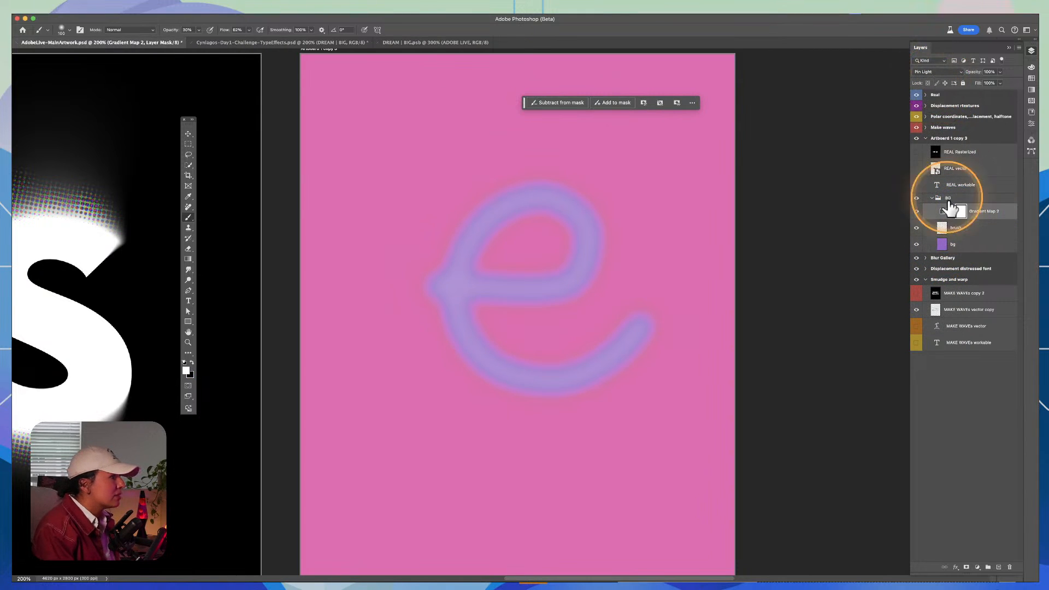
Step: Try filling the bg layer with the dark purple background color and undo the fill
left_click(966, 245)
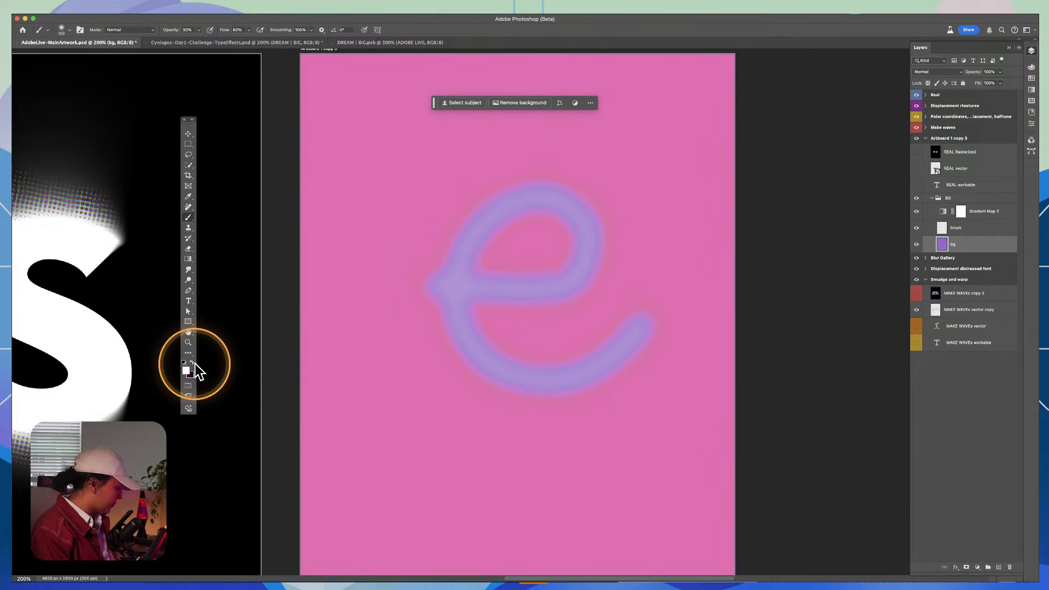
key("super+BackSpace")
key("super+z")
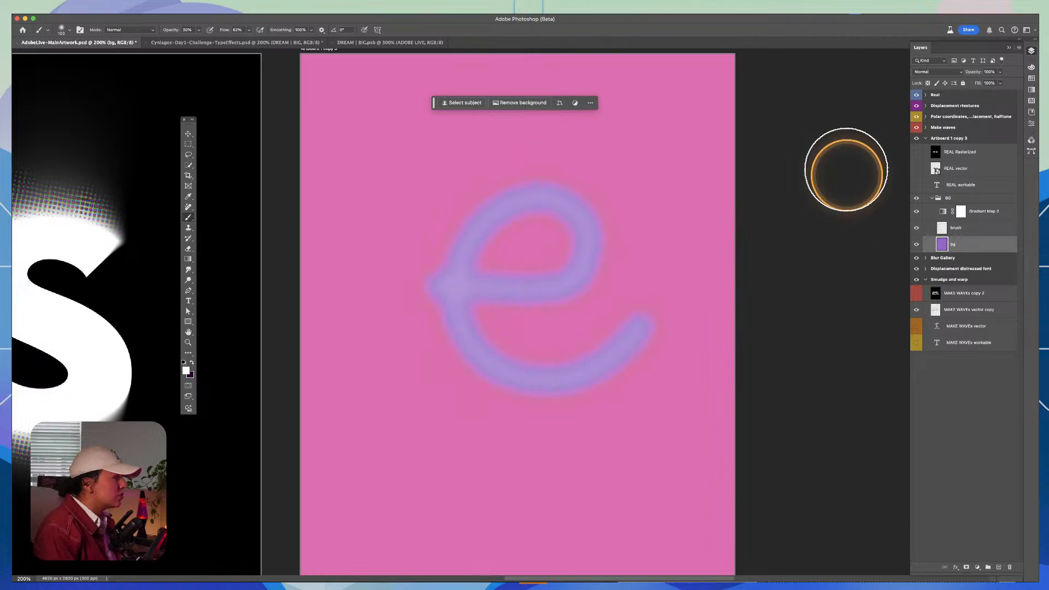
Step: Enlarge the brush and paint a soft white spot near the artboard's lower-left corner on the brush layer
key("z")
left_click(582, 298, "alt")
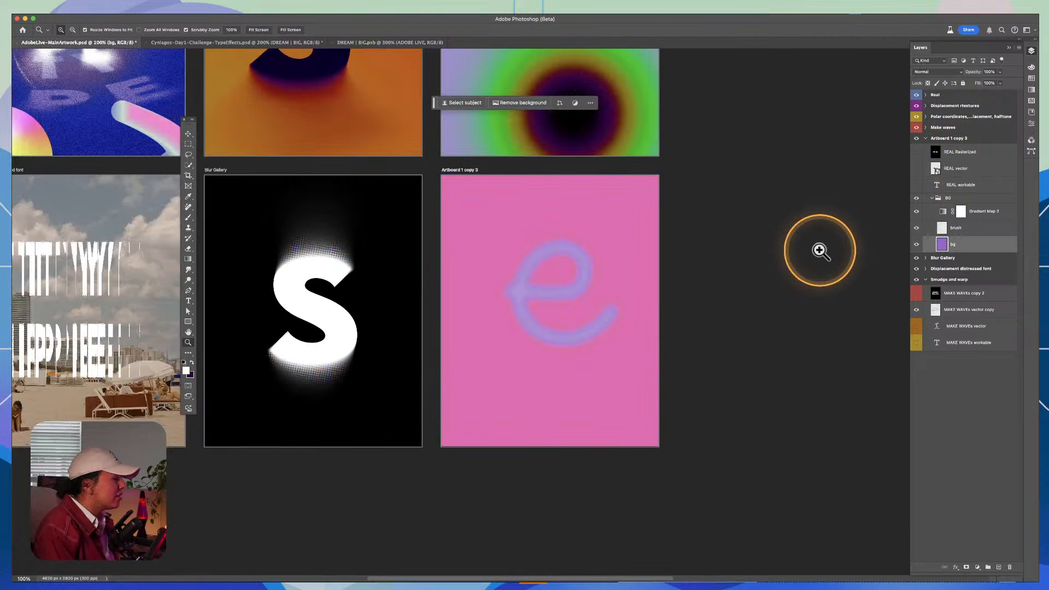
left_click(942, 230)
key("b")
scroll(510, 290, "up", 5)
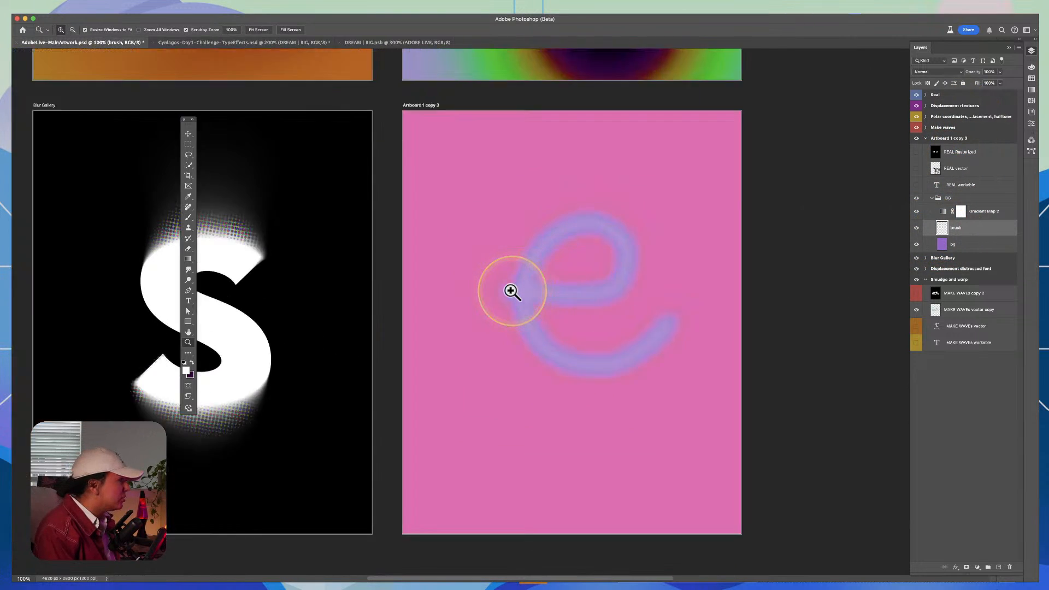
key("bracketright")
key("bracketright")
key("bracketright")
key("bracketright")
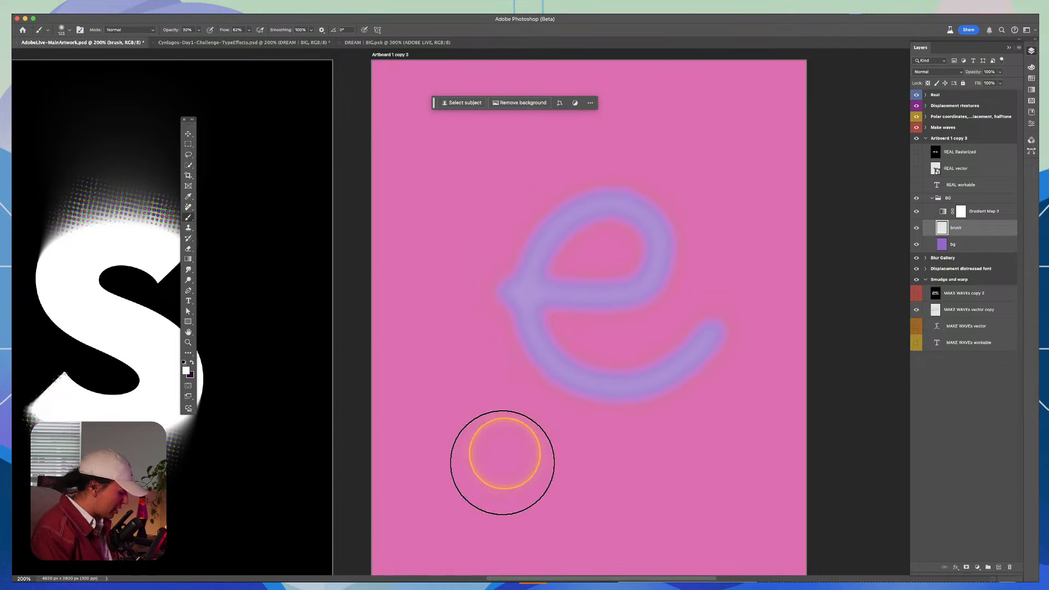
left_click(477, 510)
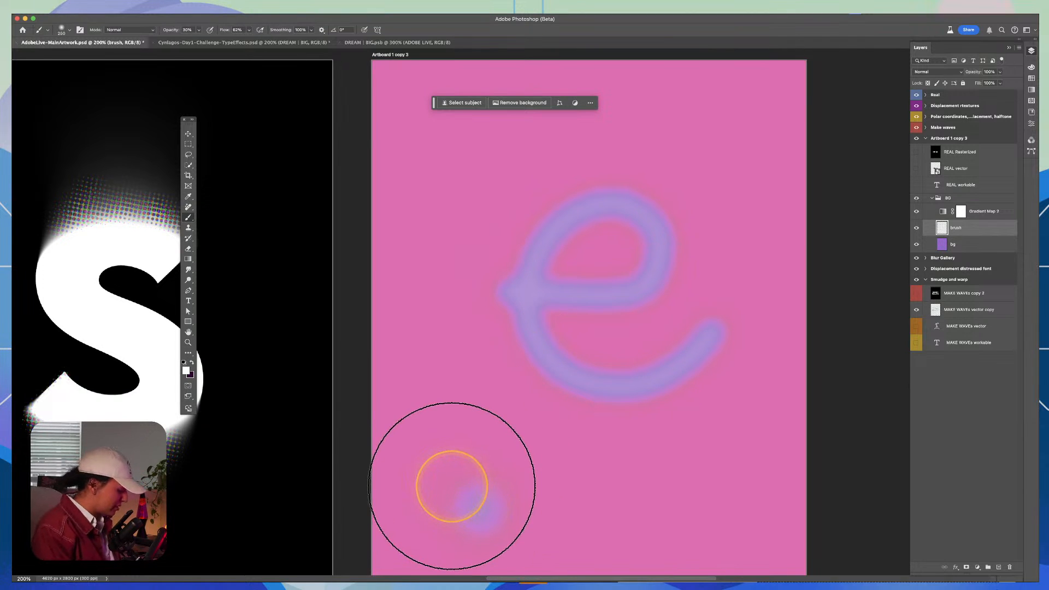
Step: Paint large soft white spots in the artboard's upper-left corner and upper-right edge with a 600 px brush, and save the document
key("bracketright")
key("bracketright")
key("bracketright")
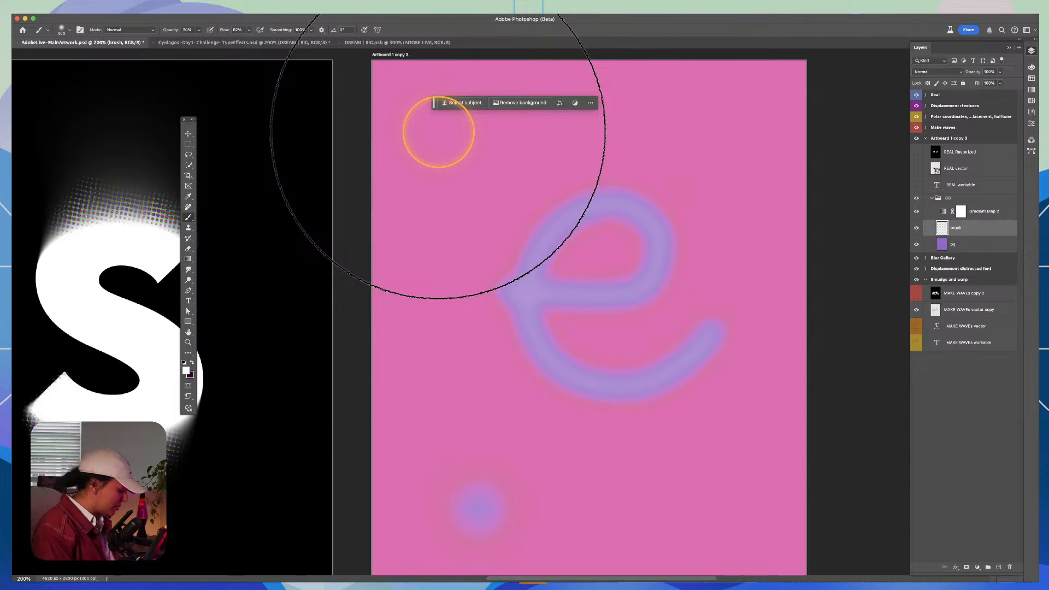
key("bracketright")
key("bracketright")
left_click(439, 140)
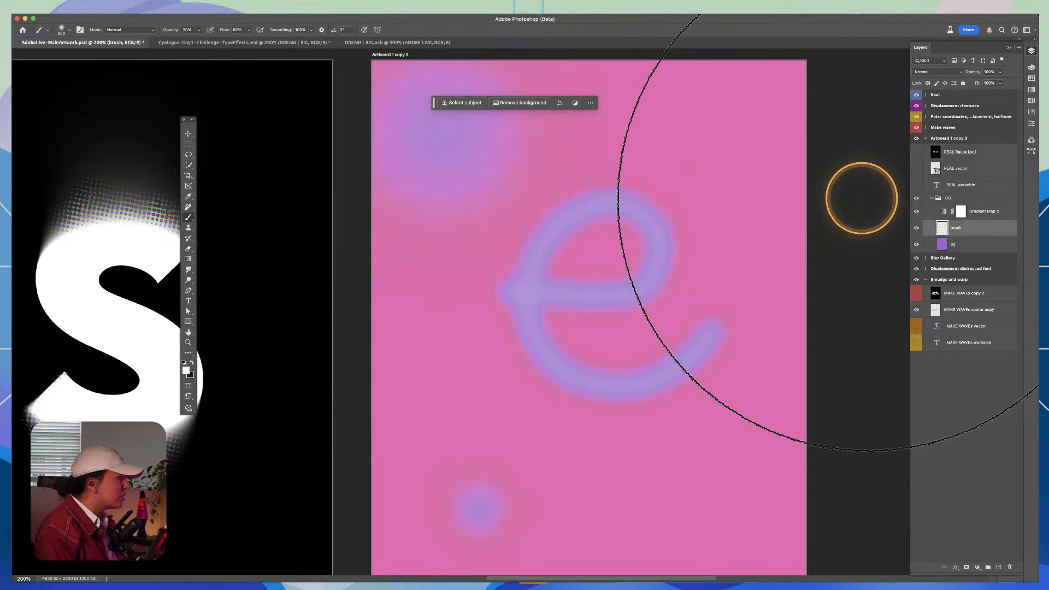
left_click(764, 195)
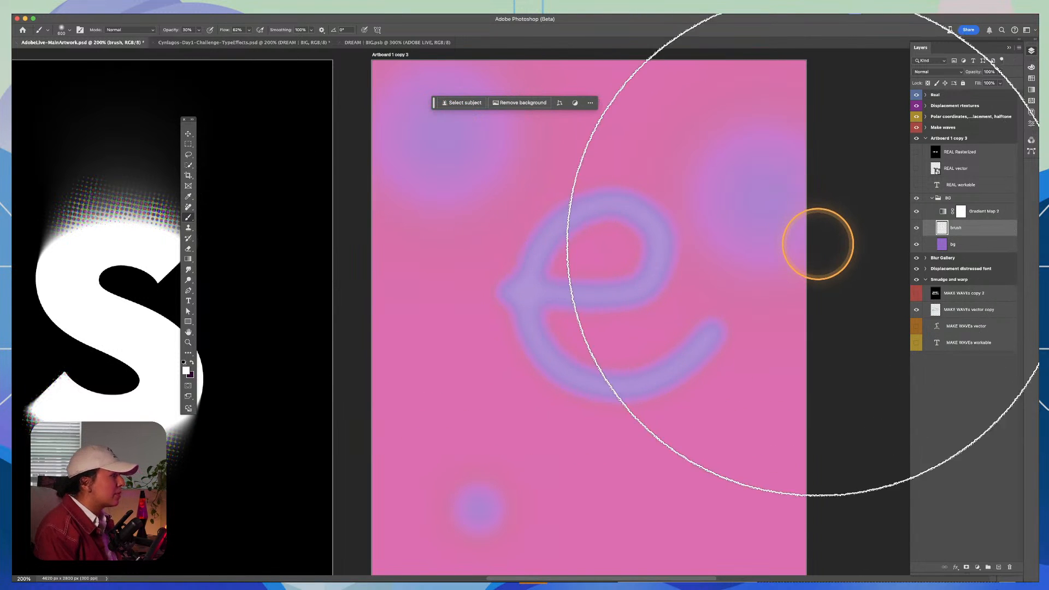
key("ctrl+s")
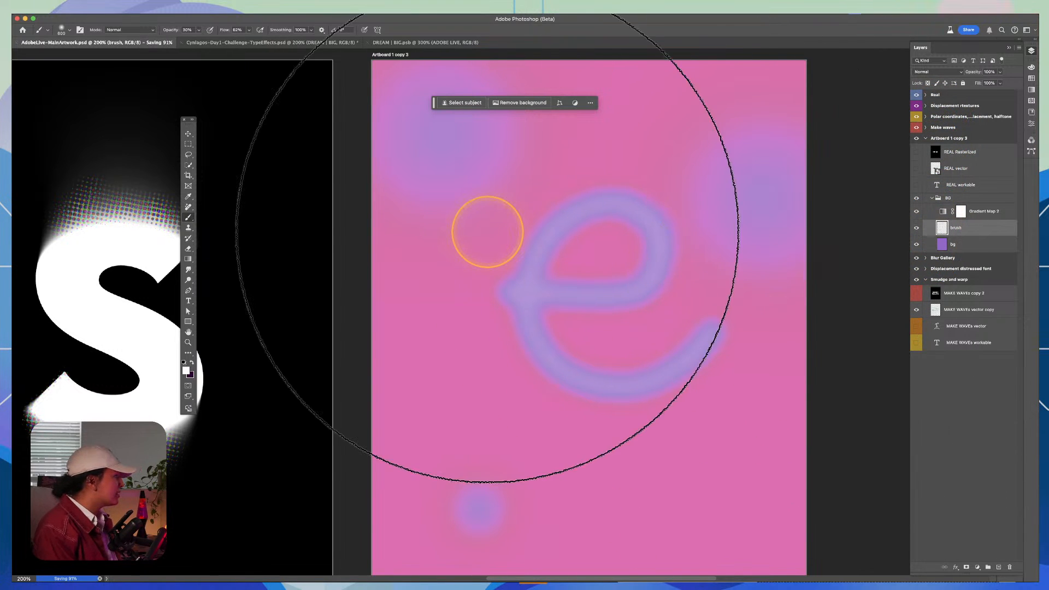
Step: Collapse the layer lists of the Smudge and warp and Artboard 1 copy 3 artboards
key("z")
left_click_drag(541, 248, 889, 210)
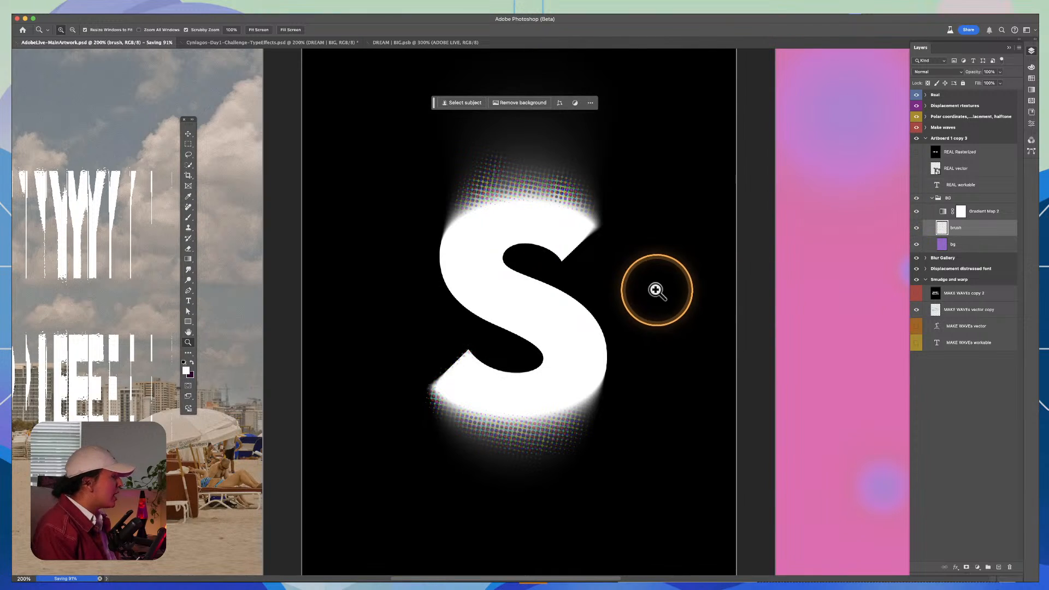
left_click_drag(655, 290, 721, 245)
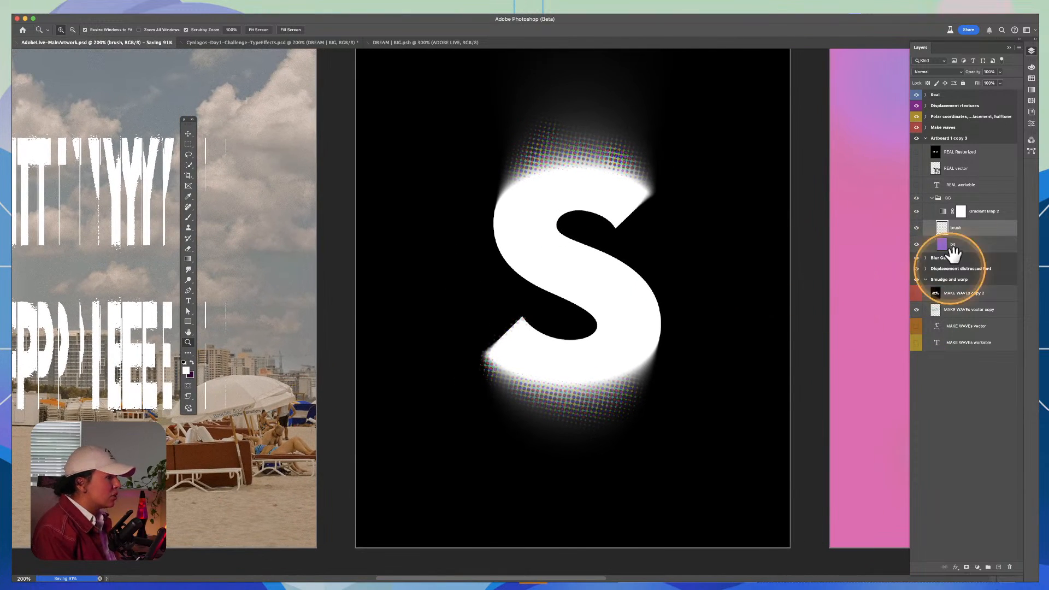
key("v")
left_click(929, 141)
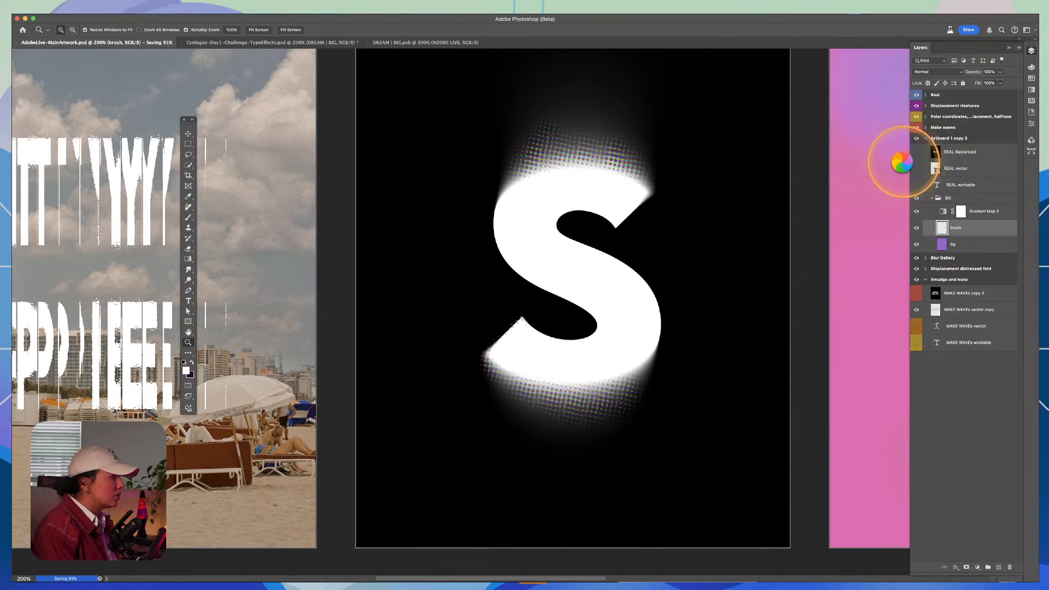
left_click_drag(637, 196, 673, 234)
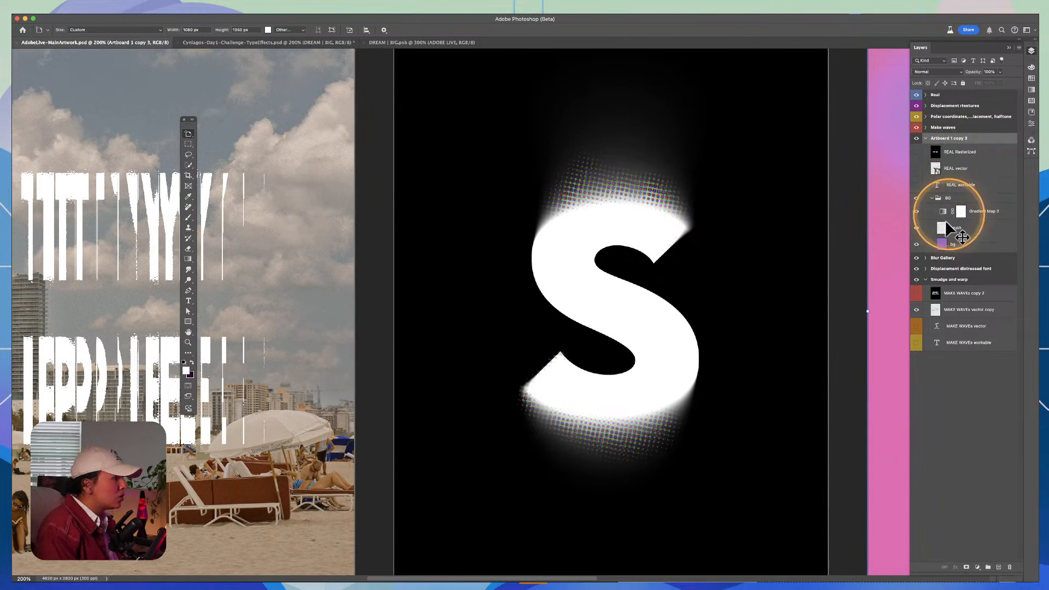
left_click(925, 282)
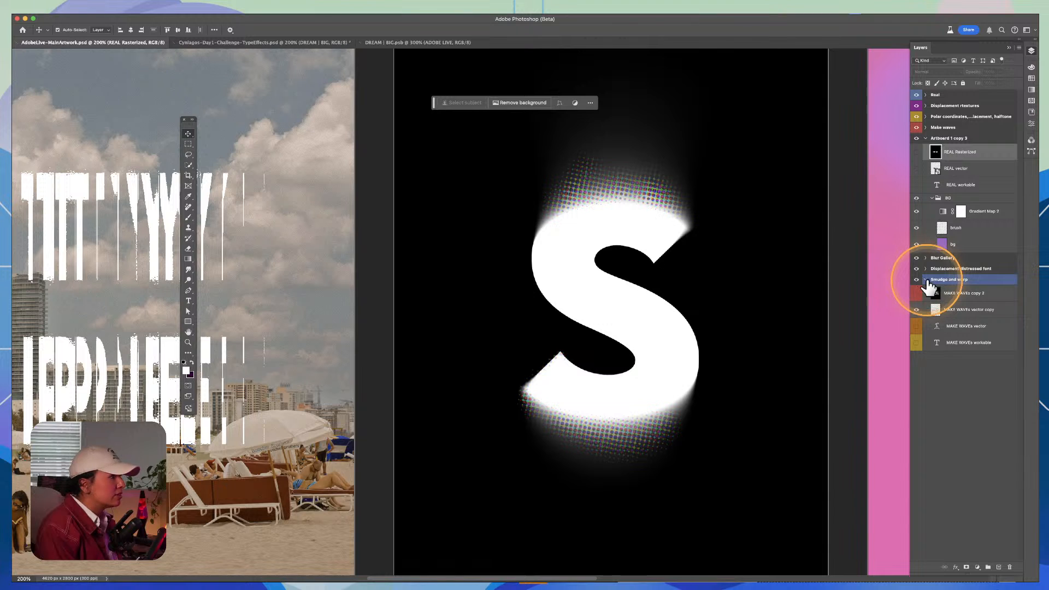
left_click(926, 280)
left_click(926, 139)
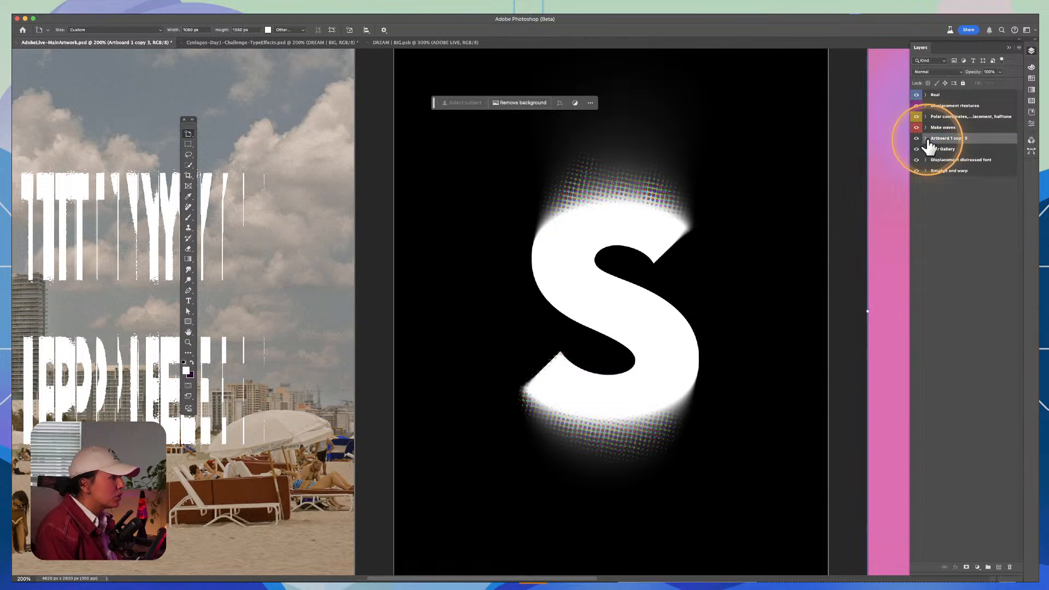
Step: Expand the Blur Gallery artboard's layers and stamp its visible S artwork into a new merged layer
left_click(926, 150)
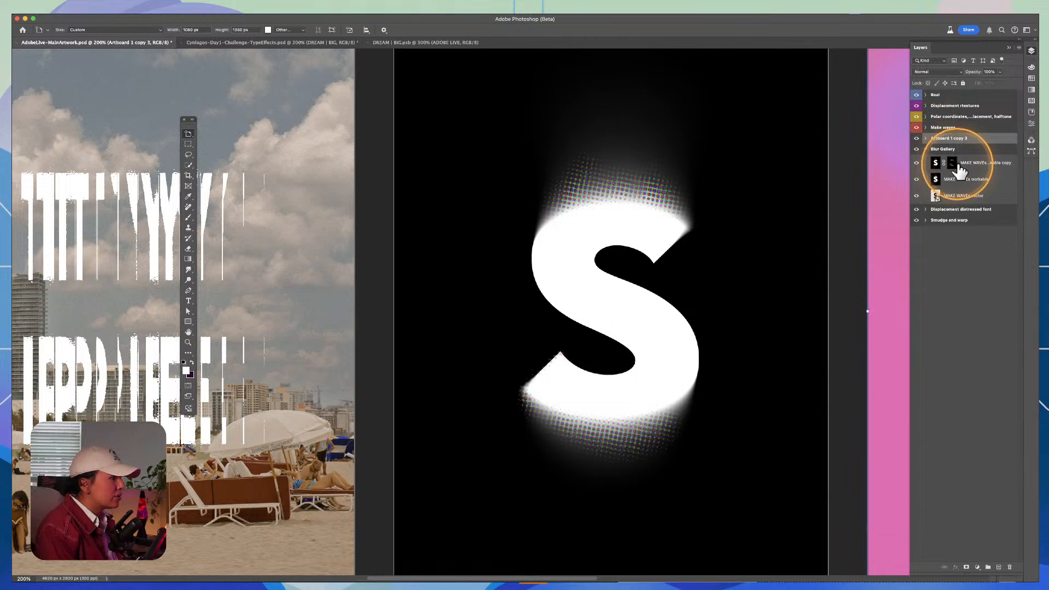
left_click(959, 194)
key("alt+shift+super+n")
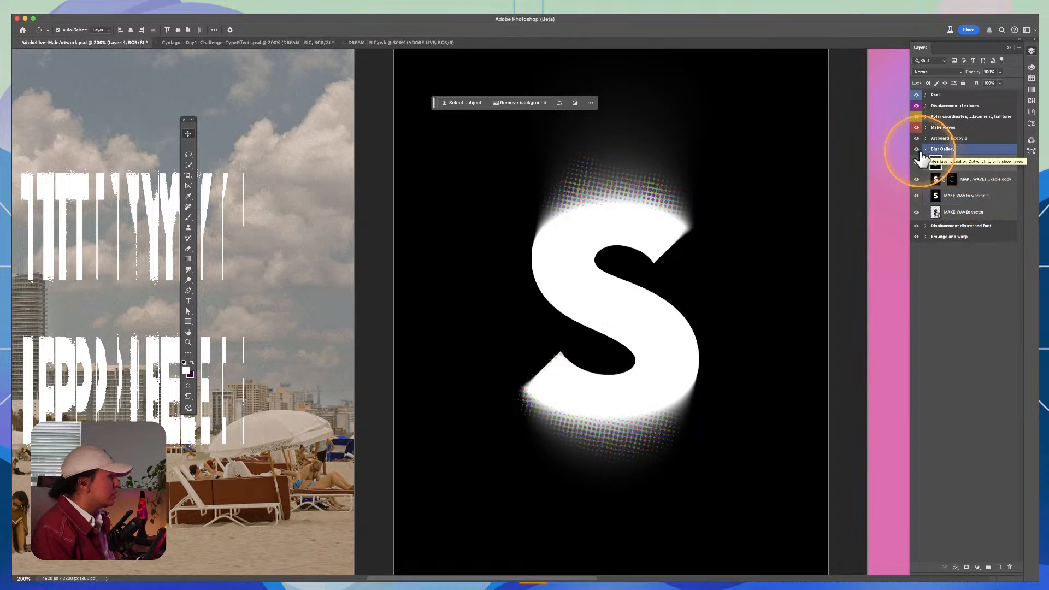
Step: Duplicate the merged S layer to the Make waves artboard of AdobeLive-MainArtwork.psd, named Layer 4
right_click(961, 182)
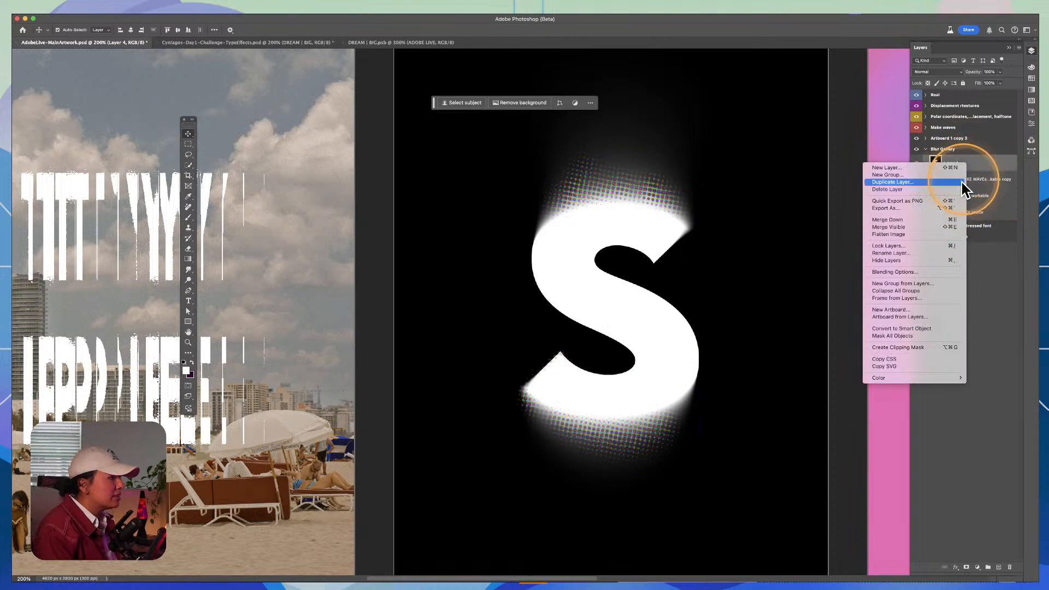
left_click(911, 182)
left_click(437, 189)
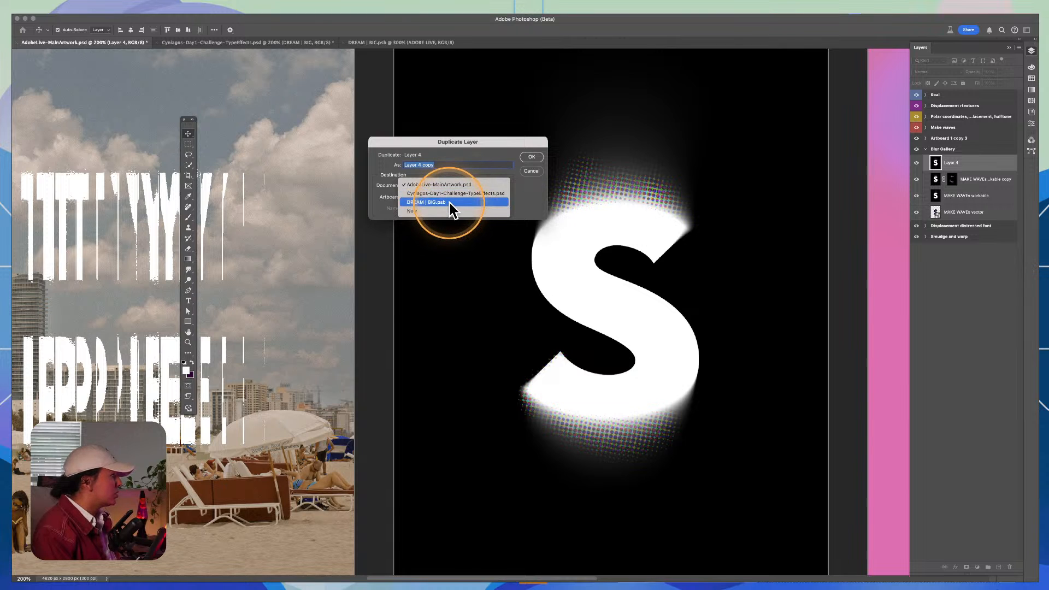
left_click(432, 165)
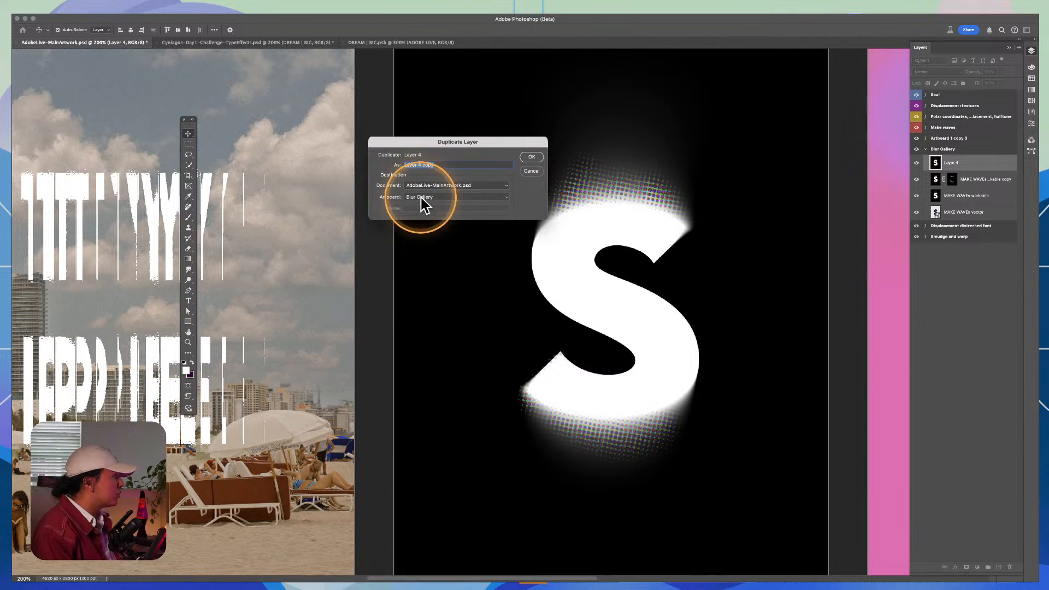
left_click(420, 197)
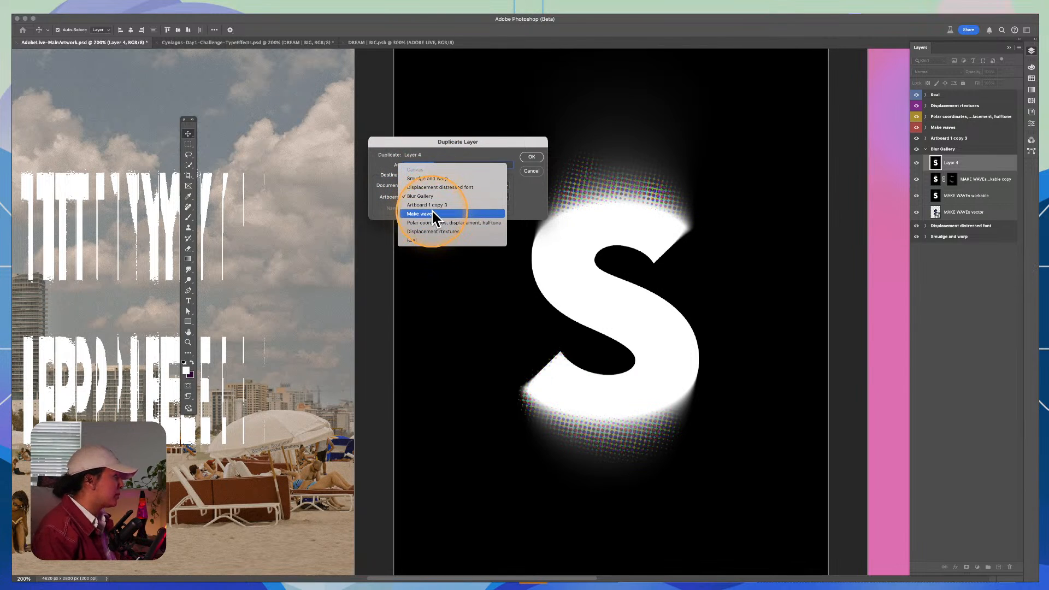
left_click(432, 213)
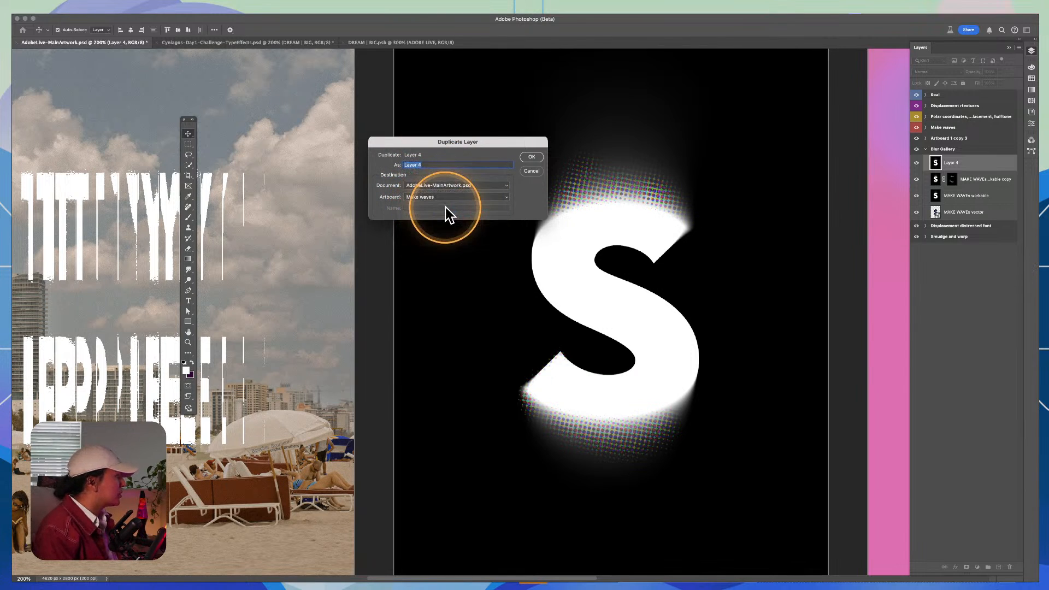
left_click(524, 156)
Step: Select the duplicated S on the Make waves artboard
left_click_drag(249, 178, 912, 377)
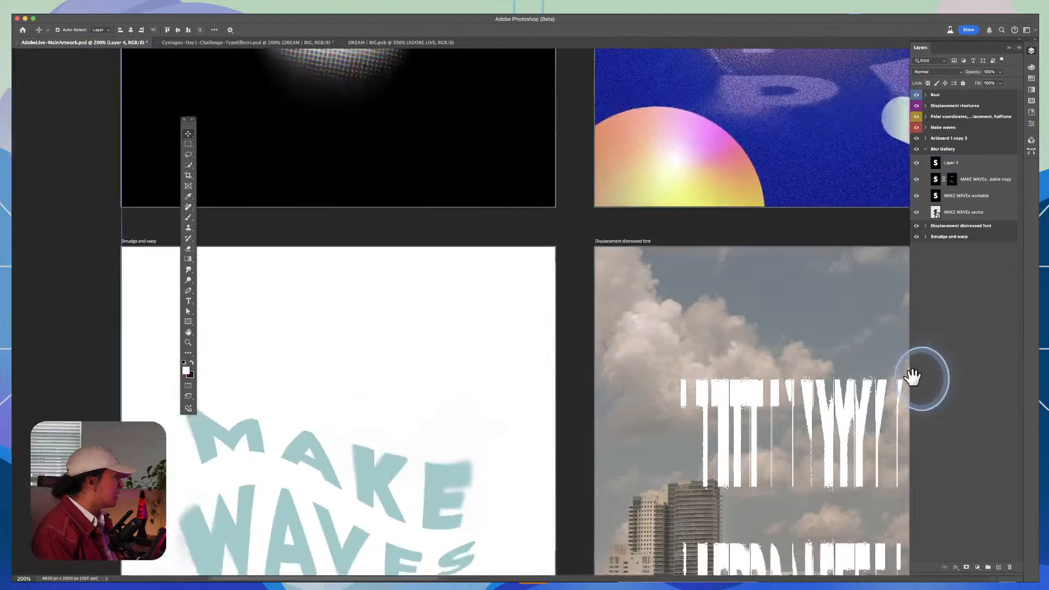
key("z")
left_click_drag(501, 215, 468, 267)
left_click_drag(460, 170, 484, 287)
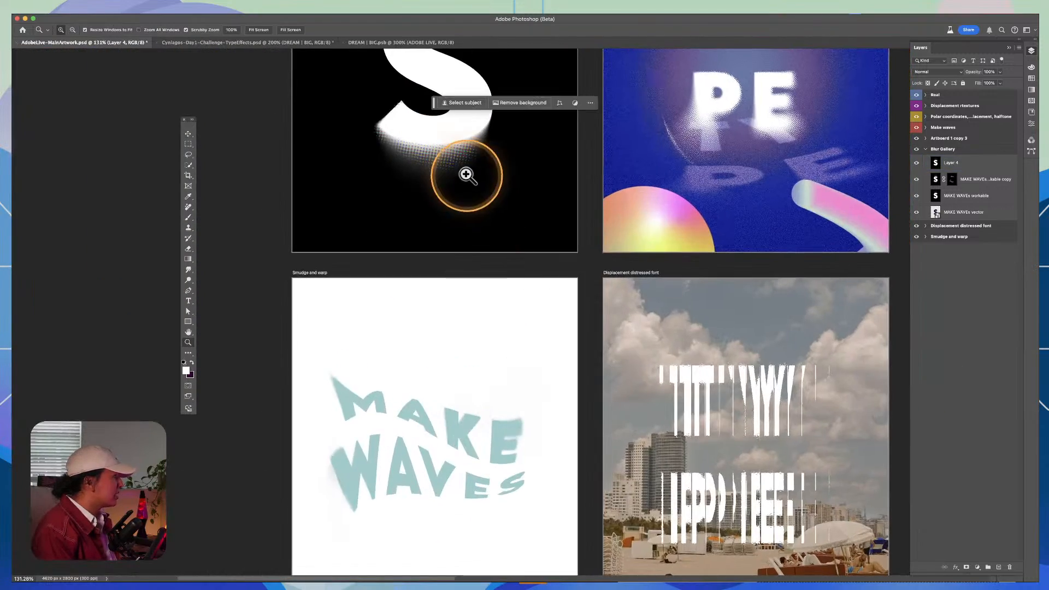
left_click_drag(466, 174, 557, 391)
left_click(514, 258)
key("v")
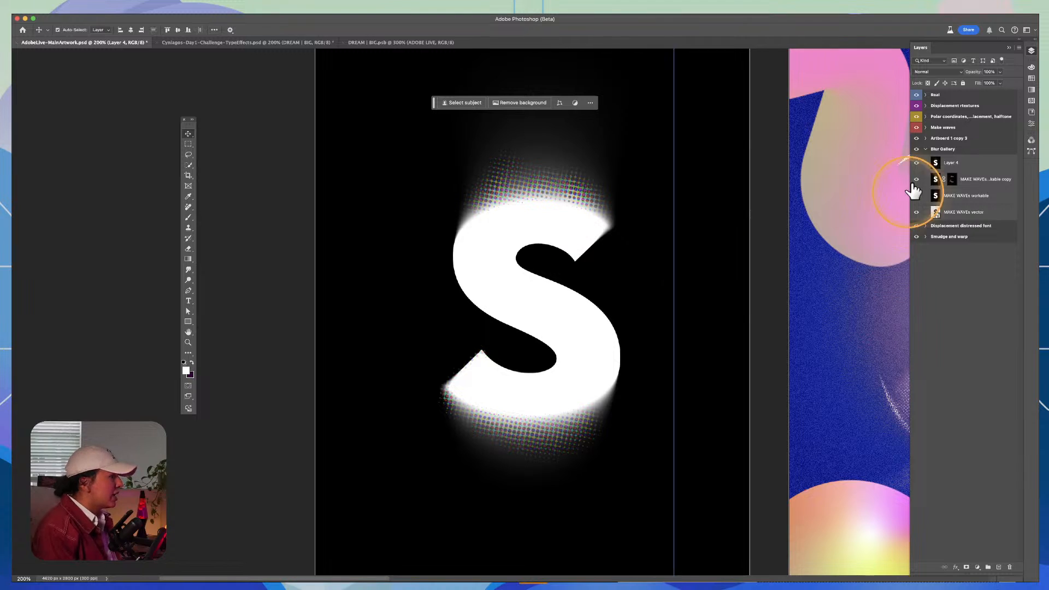
left_click(948, 164)
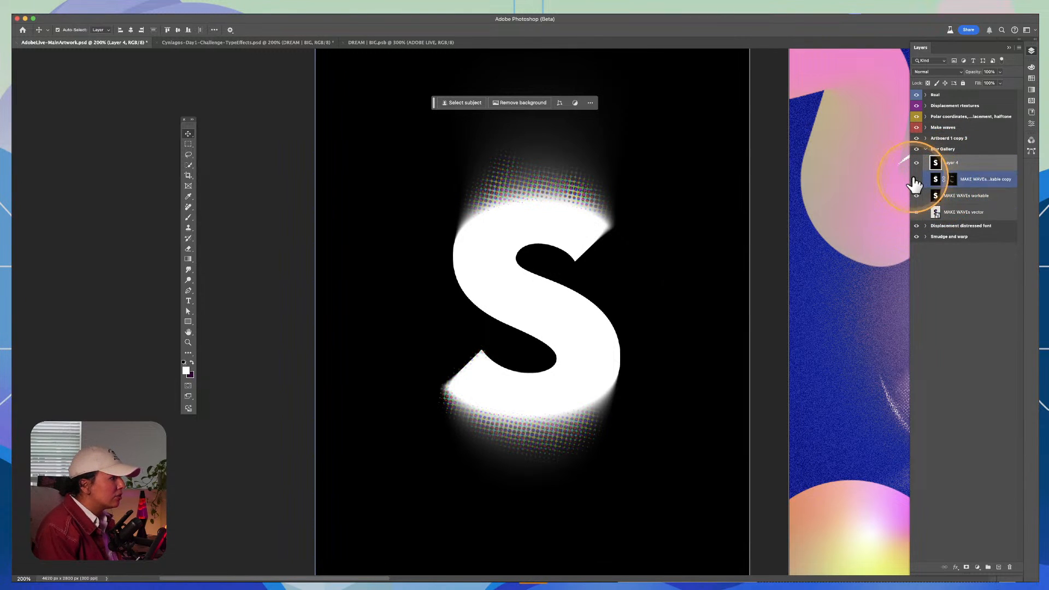
left_click(675, 164)
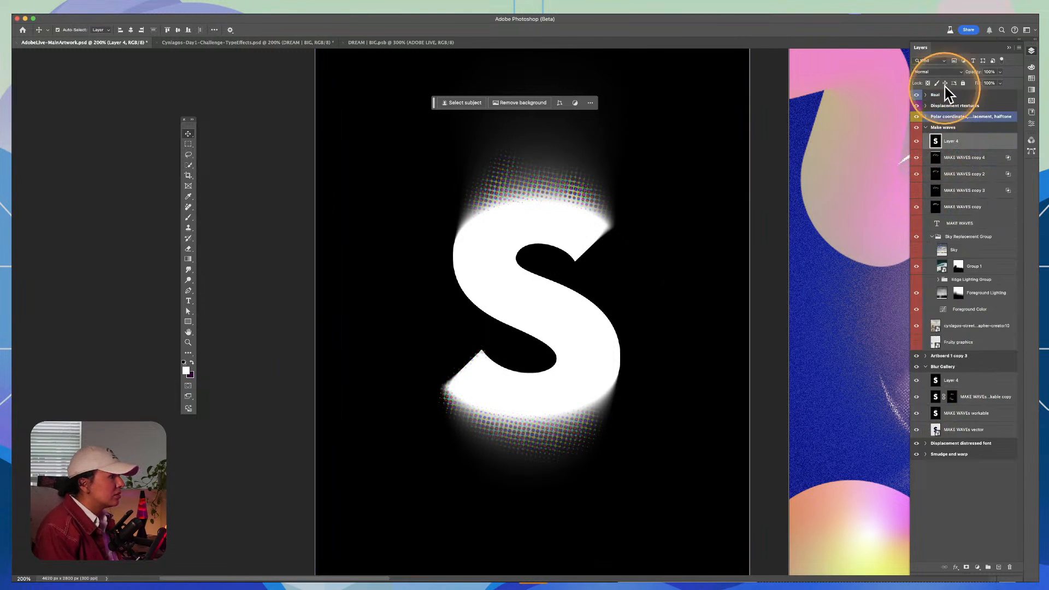
Step: Hide the MAKE WAVES copy 4, copy 2 and copy 3 layers and reselect Layer 4 on the Make waves artboard
left_click(959, 158)
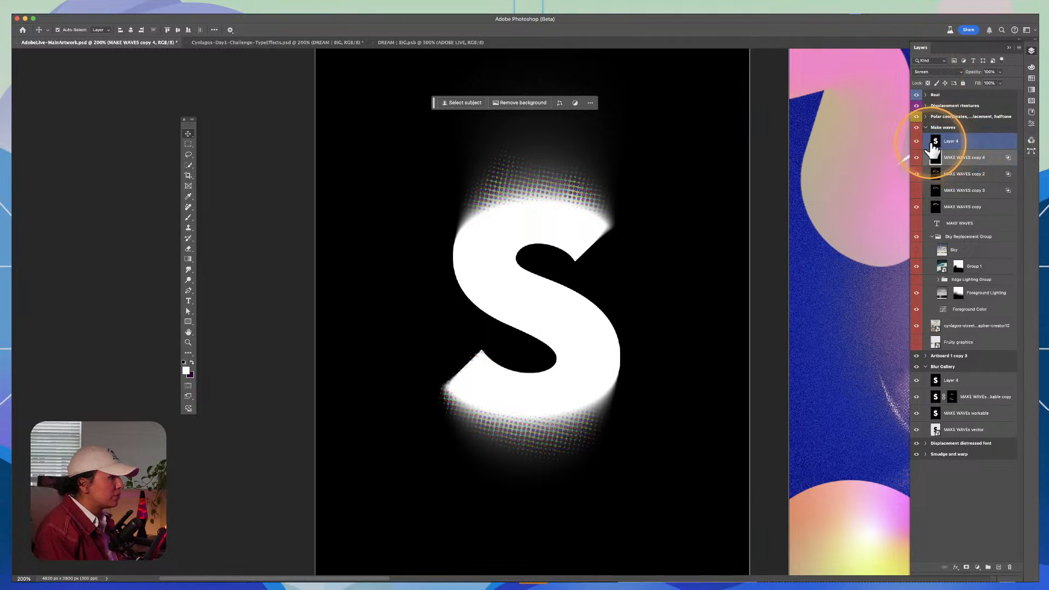
left_click_drag(916, 158, 916, 190)
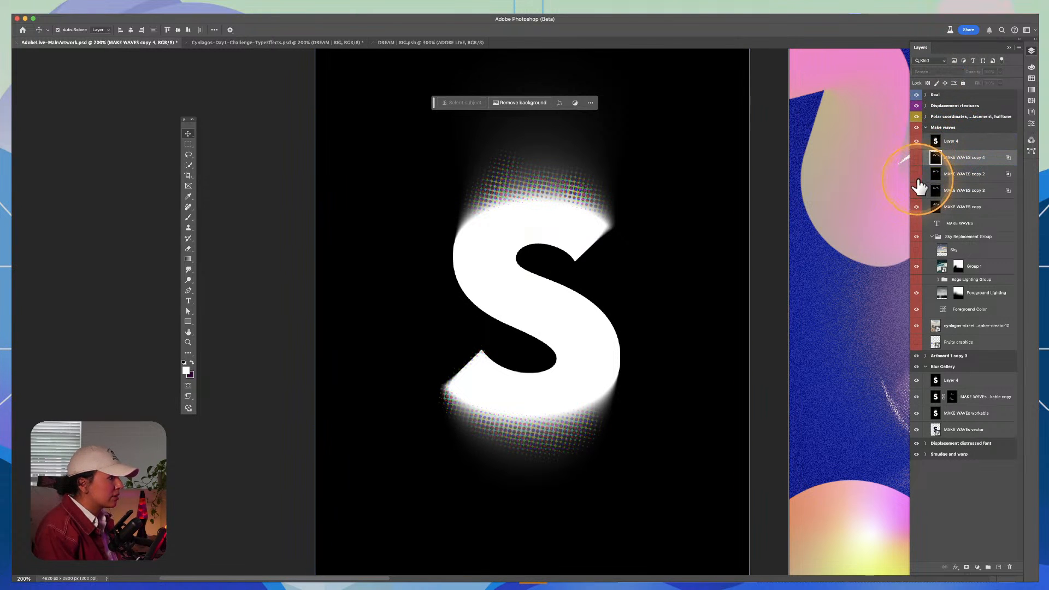
left_click(961, 143)
Step: Try the Linear Light blending mode on the Make waves artboard's S layer, inspect the halftone edge up close, and undo the mode change
left_click(931, 71)
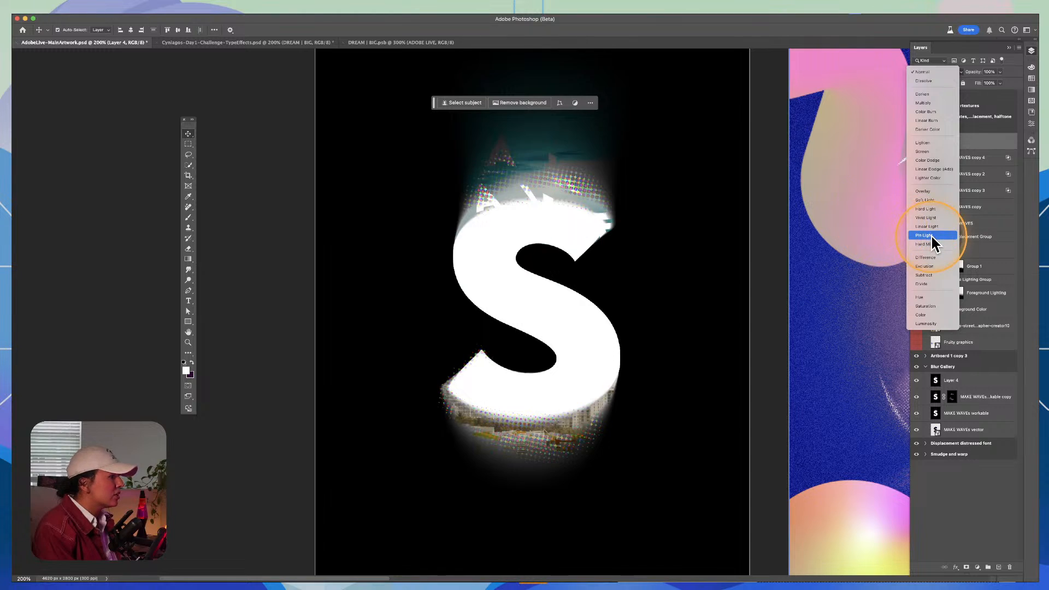
left_click(925, 226)
key("z")
left_click_drag(557, 192, 702, 216)
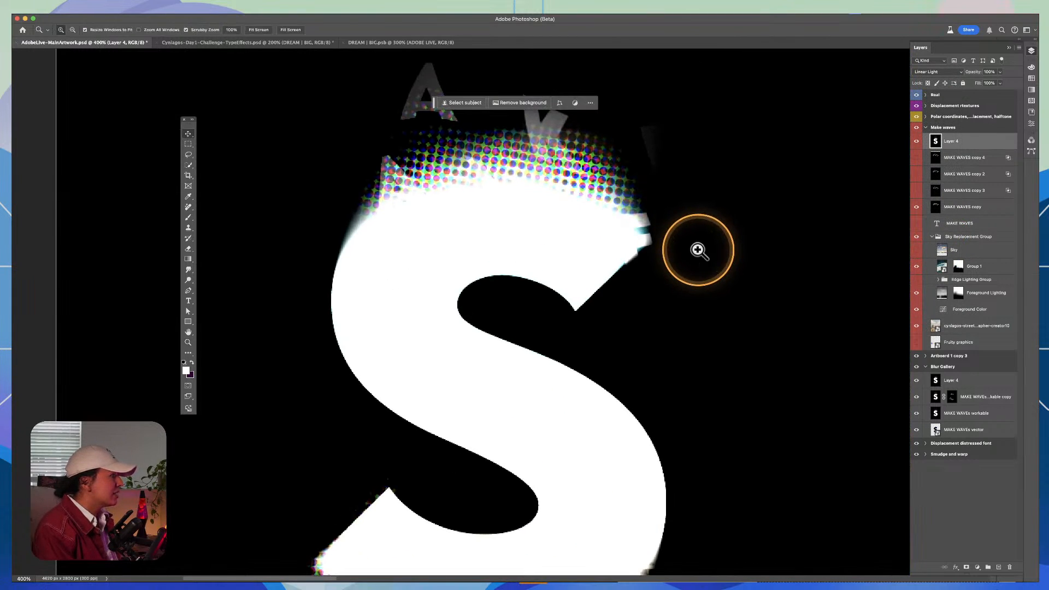
left_click(703, 290, "alt")
left_click(703, 298, "alt")
key("super+z")
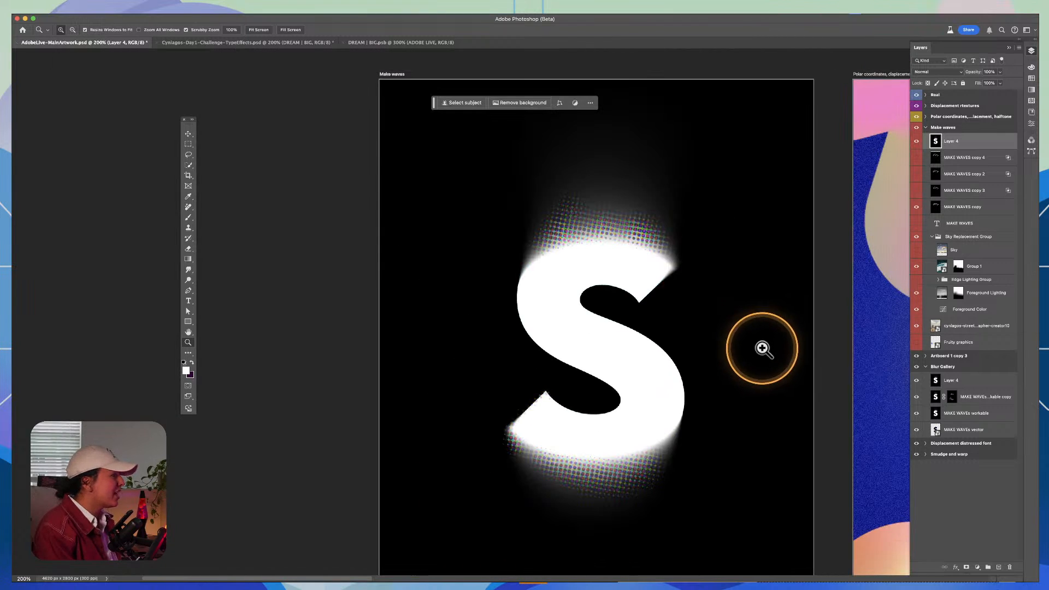
Step: Set the blending mode of the Make waves artboard's S layer to Multiply
left_click_drag(762, 349, 562, 290)
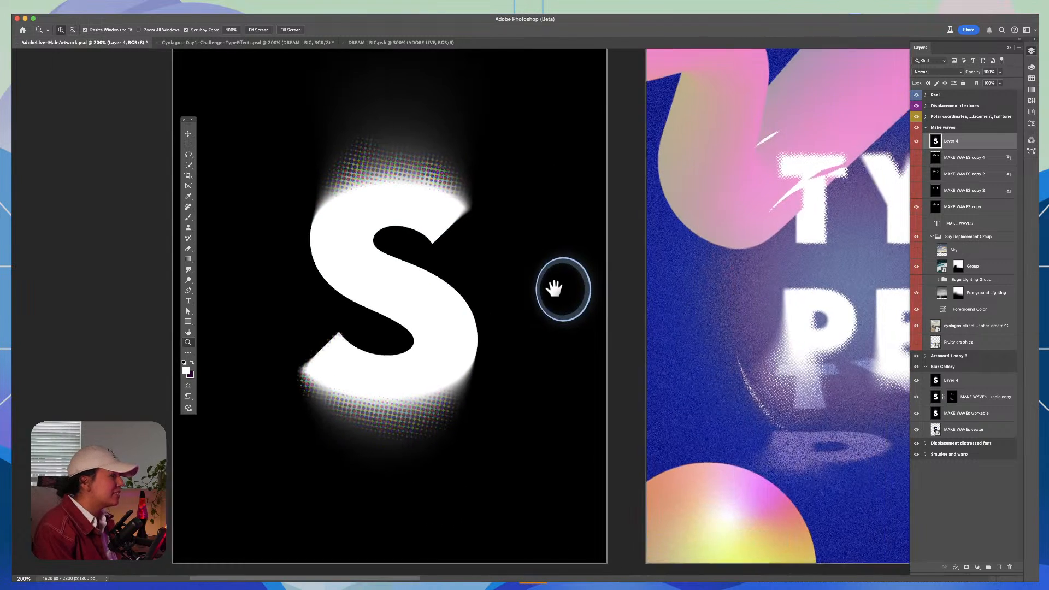
left_click(938, 71)
left_click(929, 100)
left_click(757, 281, "alt")
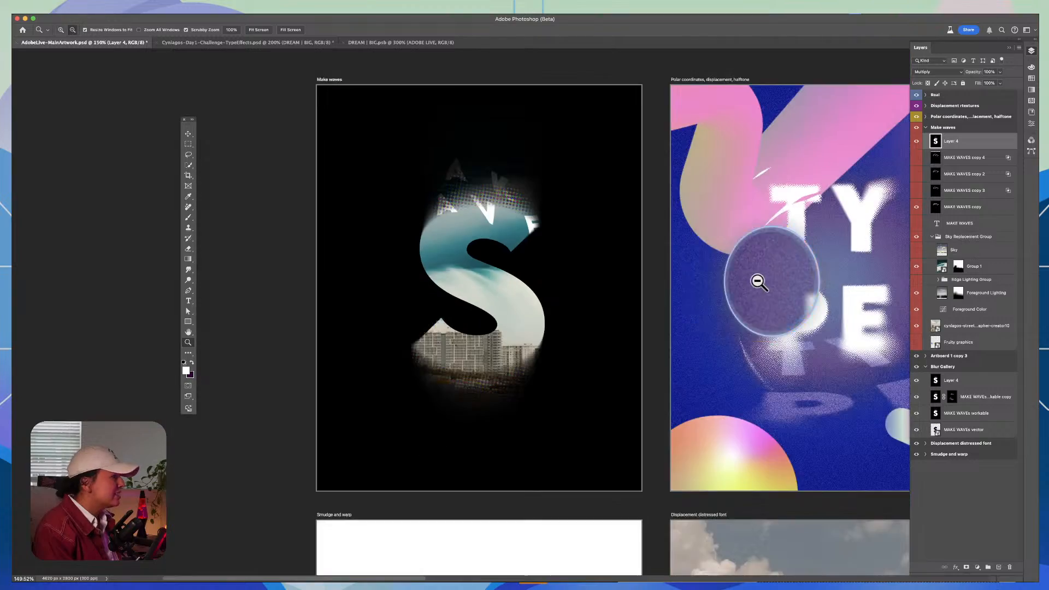
left_click(683, 218, "alt")
left_click_drag(613, 178, 468, 153)
left_click_drag(772, 204, 609, 276)
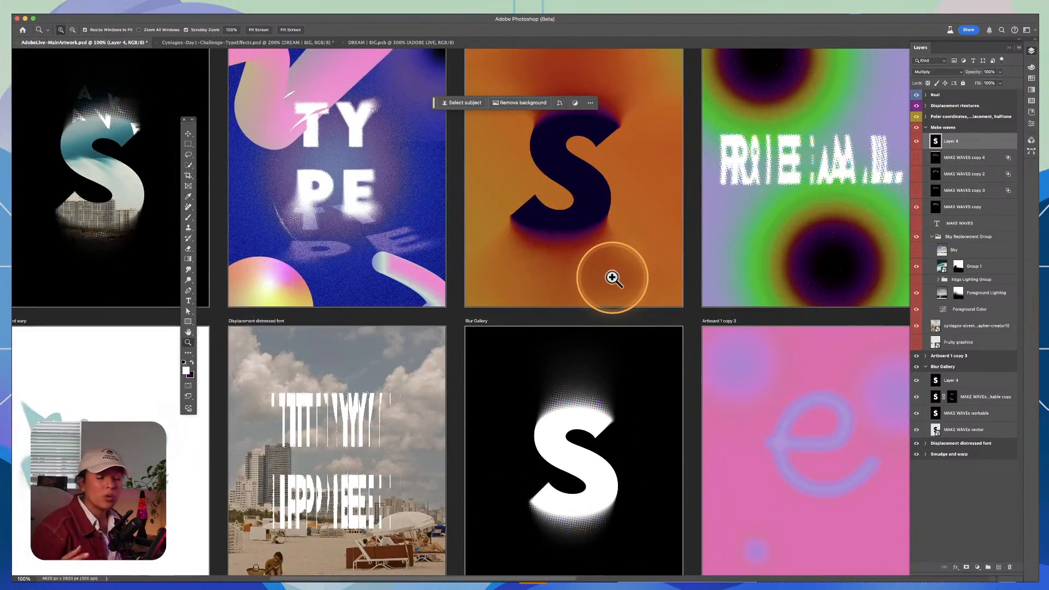